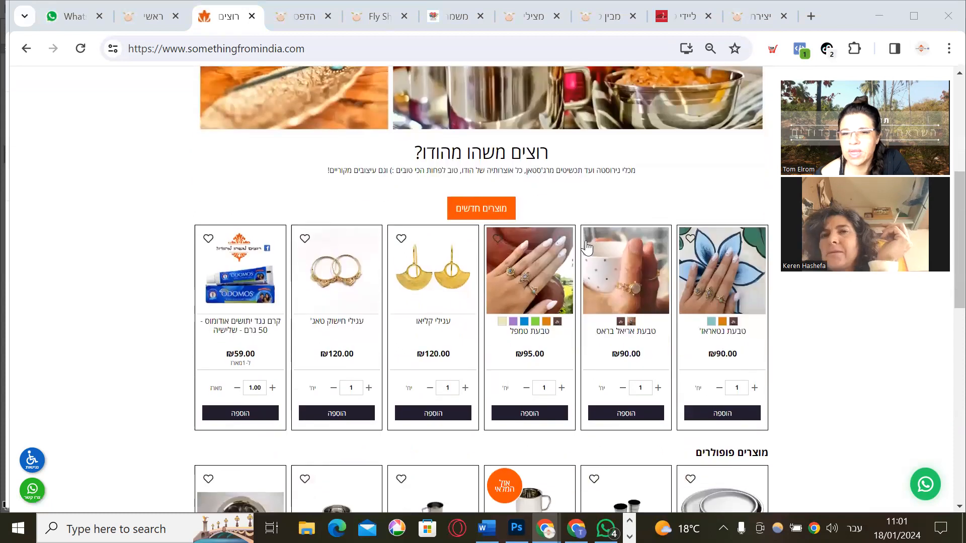
Open the טבעת טמפל ring's product page from the store homepage
{"action": "scroll", "coordinate": [587, 246], "scroll_direction": "up", "scroll_amount": 3}
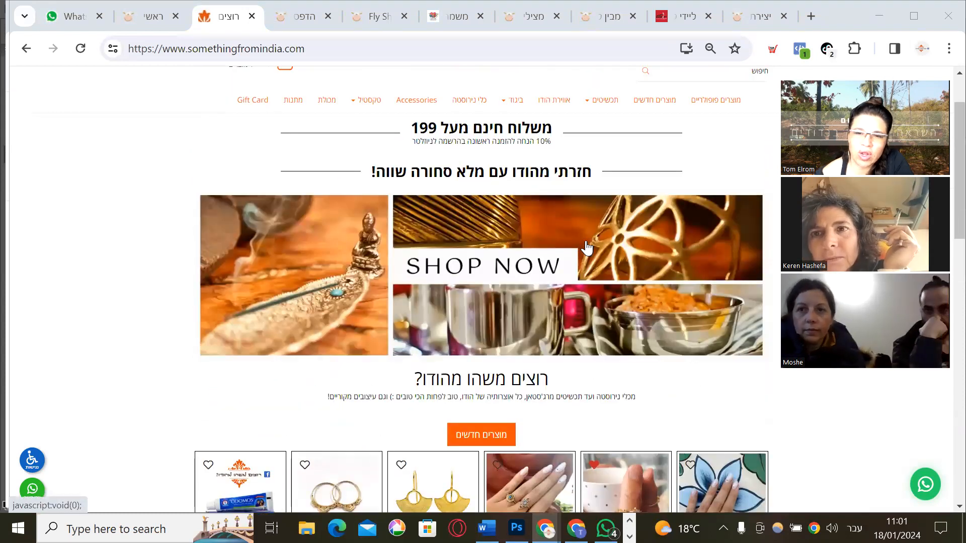
{"action": "scroll", "coordinate": [587, 248], "scroll_direction": "down", "scroll_amount": 1}
{"action": "scroll", "coordinate": [587, 249], "scroll_direction": "down", "scroll_amount": 6}
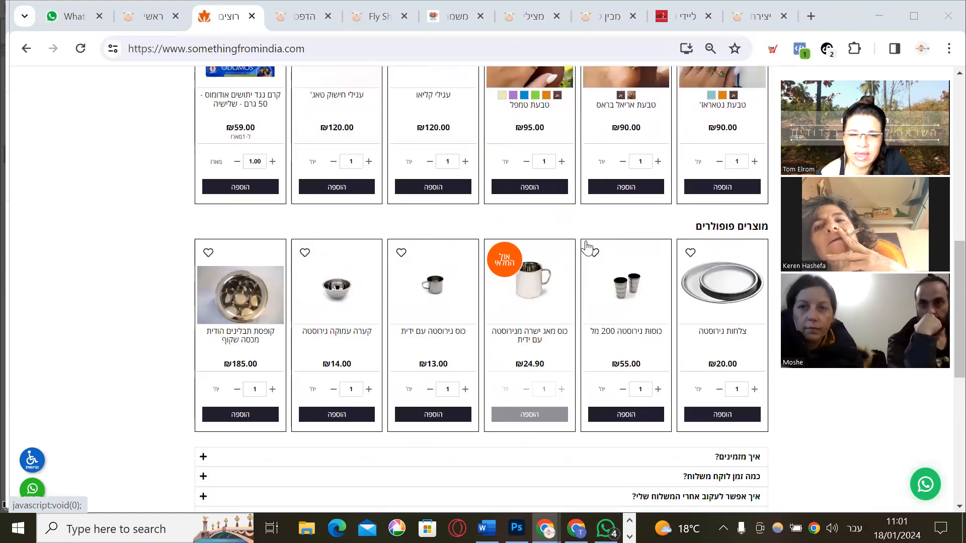
{"action": "scroll", "coordinate": [587, 248], "scroll_direction": "down", "scroll_amount": 5}
{"action": "scroll", "coordinate": [587, 249], "scroll_direction": "up", "scroll_amount": 12}
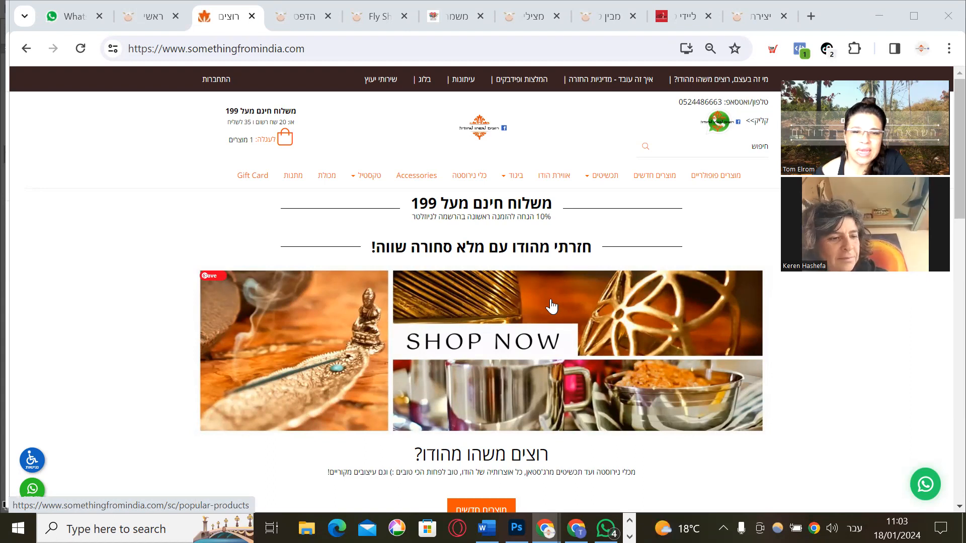
{"action": "scroll", "coordinate": [552, 307], "scroll_direction": "down", "scroll_amount": 1}
{"action": "scroll", "coordinate": [552, 307], "scroll_direction": "down", "scroll_amount": 4}
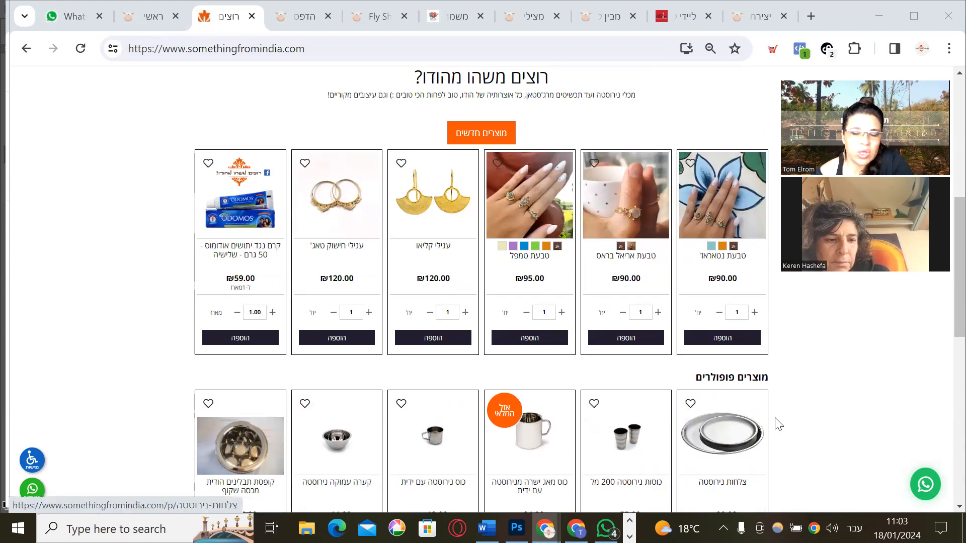
{"action": "left_click", "coordinate": [533, 206]}
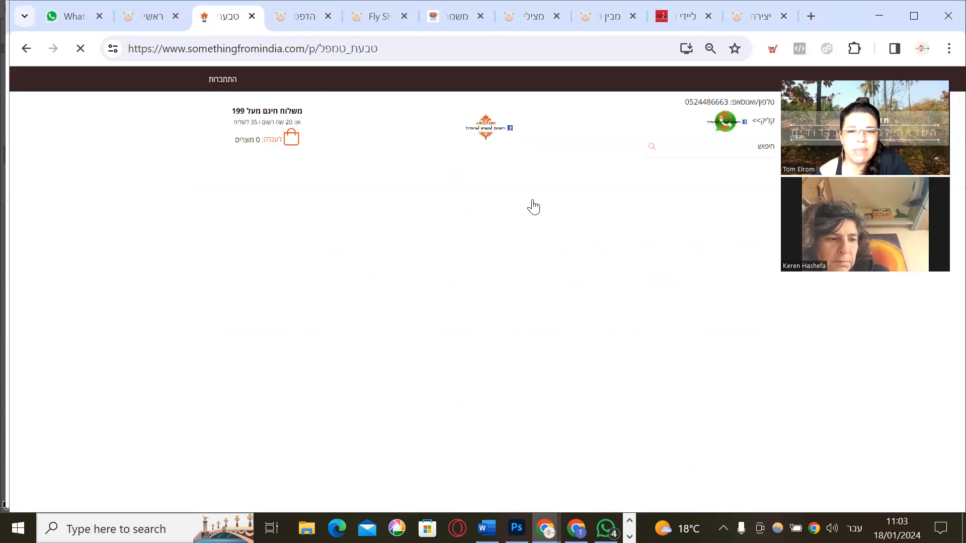
Choose the grey-green labradorite stone for the ring, trying orange carnelian first
{"action": "left_click", "coordinate": [344, 313]}
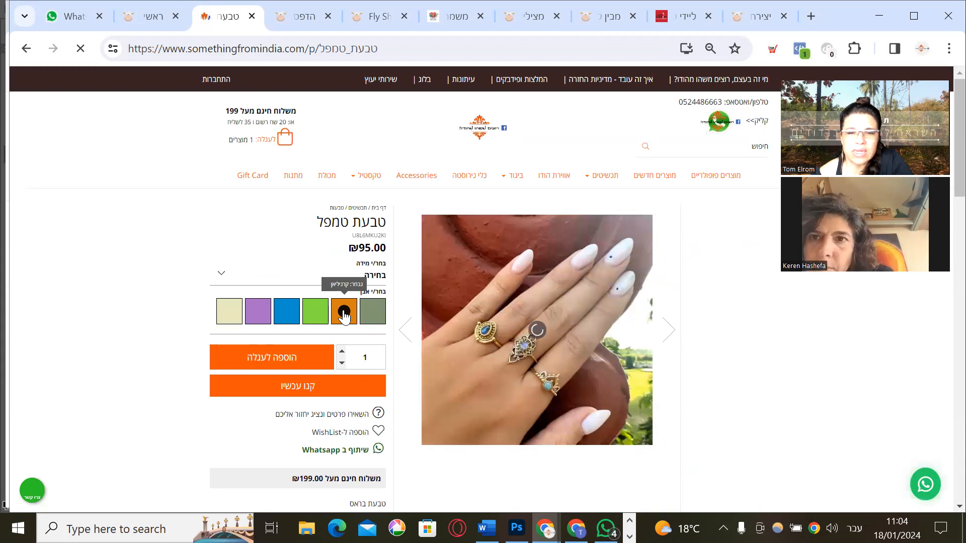
{"action": "left_click", "coordinate": [372, 313]}
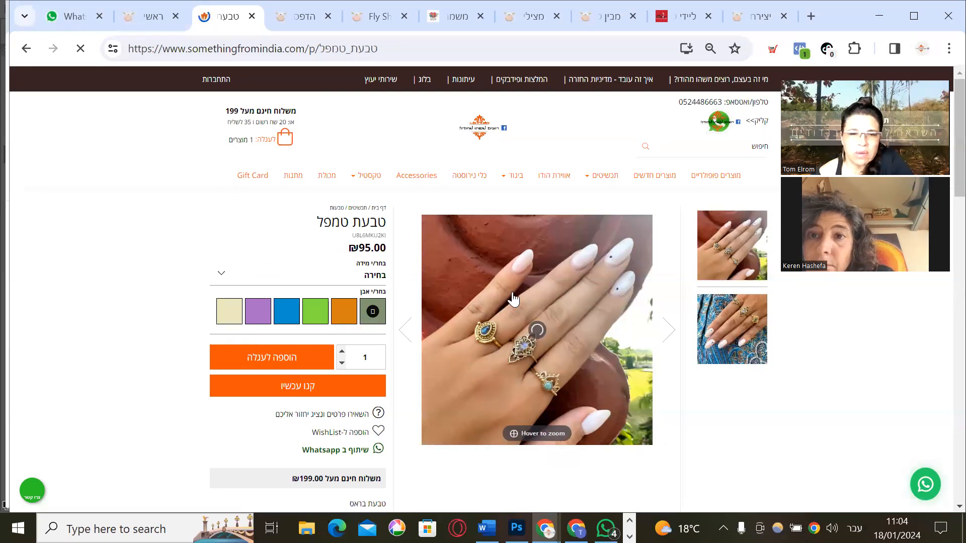
{"action": "scroll", "coordinate": [513, 299], "scroll_direction": "down", "scroll_amount": 1}
{"action": "scroll", "coordinate": [514, 299], "scroll_direction": "down", "scroll_amount": 4}
{"action": "scroll", "coordinate": [513, 299], "scroll_direction": "up", "scroll_amount": 2}
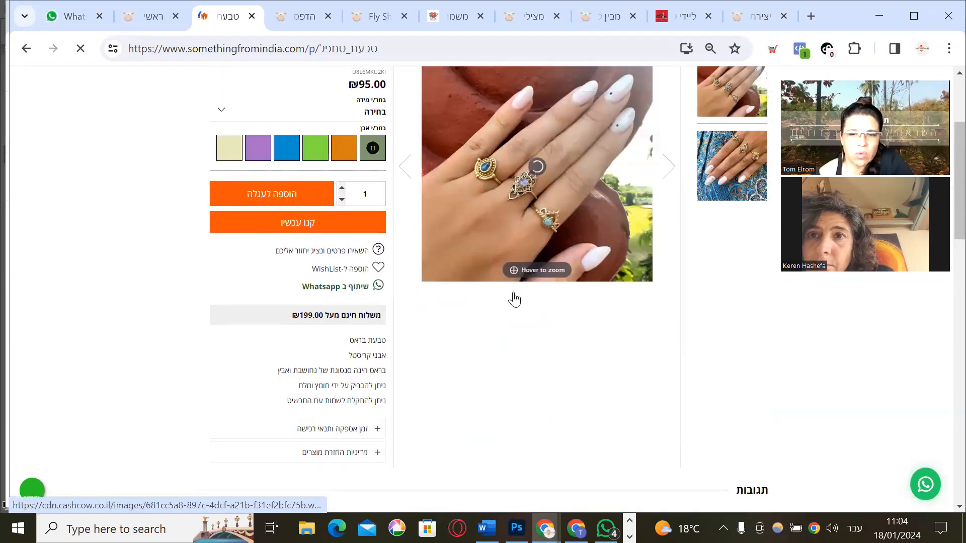
{"action": "scroll", "coordinate": [514, 299], "scroll_direction": "down", "scroll_amount": 8}
{"action": "scroll", "coordinate": [513, 299], "scroll_direction": "up", "scroll_amount": 12}
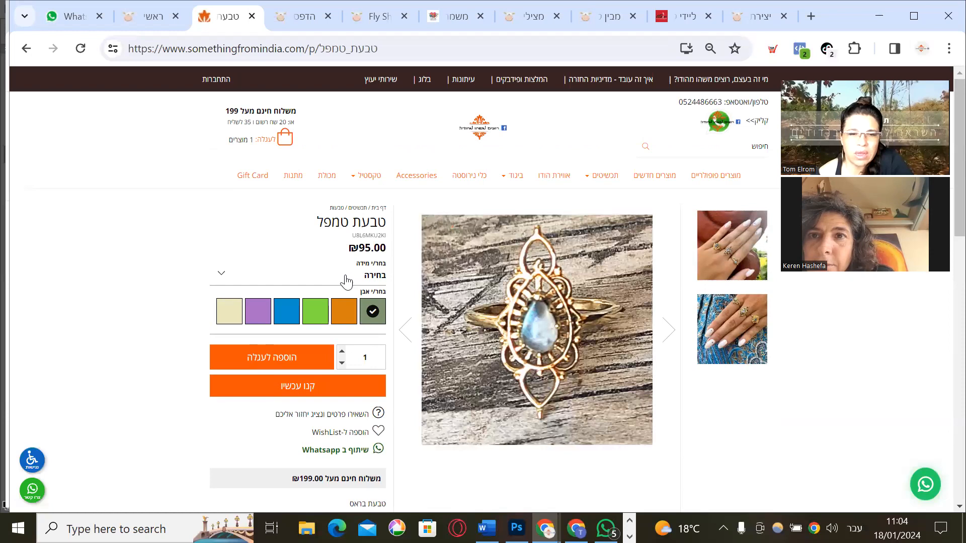
Select size 54 for the ring
{"action": "left_click", "coordinate": [345, 277]}
{"action": "left_click", "coordinate": [337, 352]}
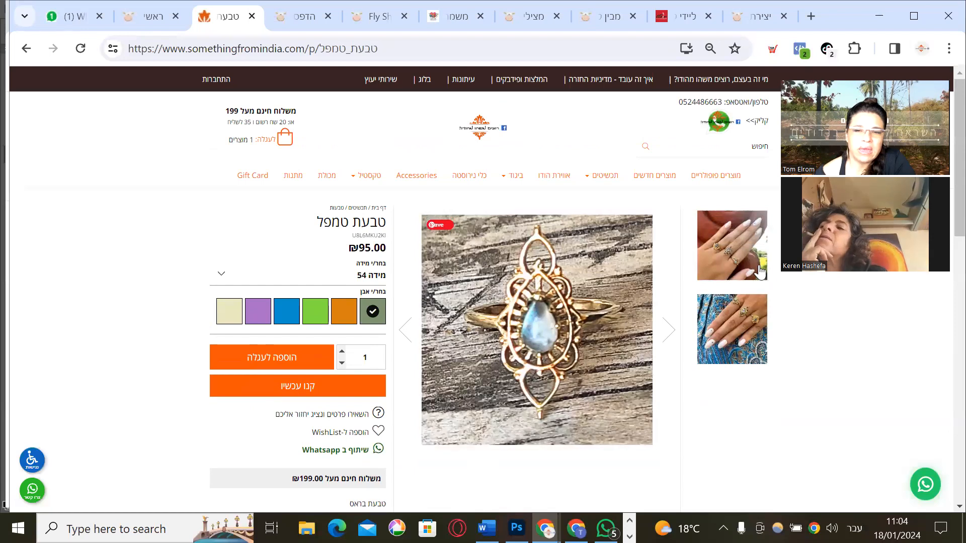
{"action": "scroll", "coordinate": [214, 369], "scroll_direction": "down", "scroll_amount": 8}
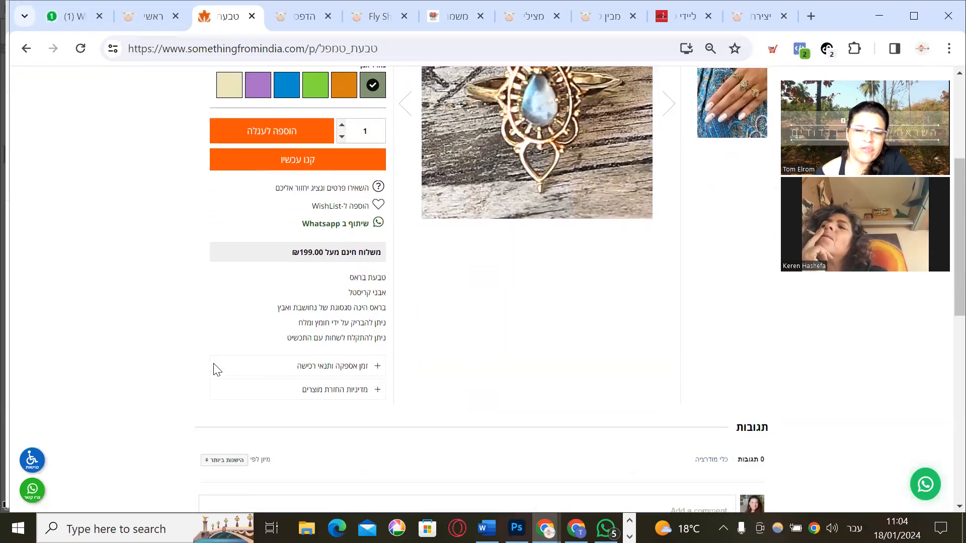
{"action": "scroll", "coordinate": [216, 383], "scroll_direction": "up", "scroll_amount": 9}
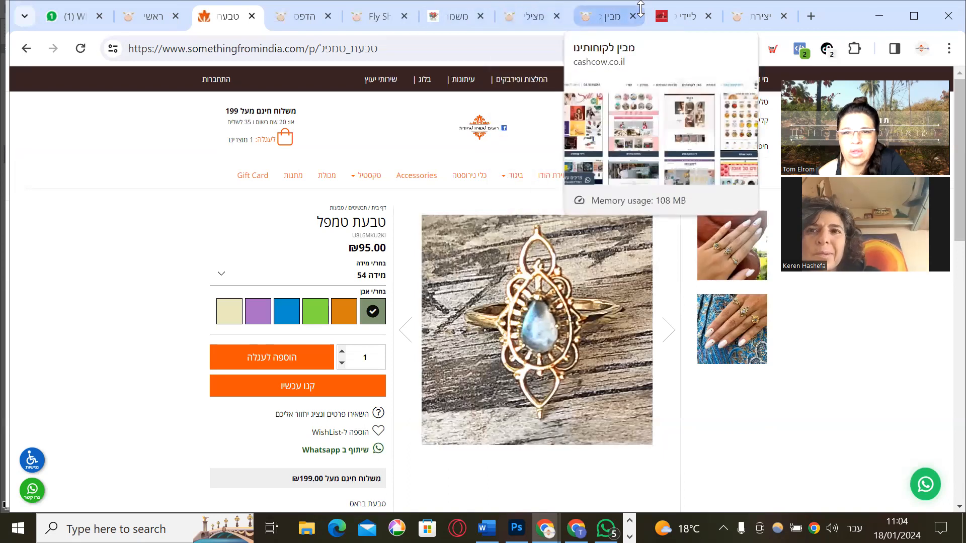
Switch across the browser tabs over to the Megalayah example store
{"action": "left_click", "coordinate": [676, 16]}
{"action": "key", "text": "ctrl+Tab"}
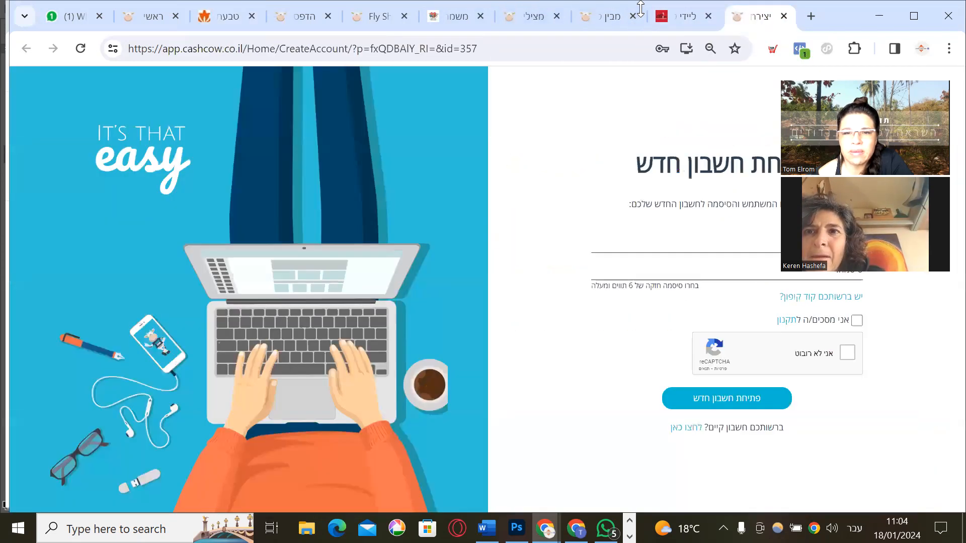
{"action": "left_click", "coordinate": [152, 16]}
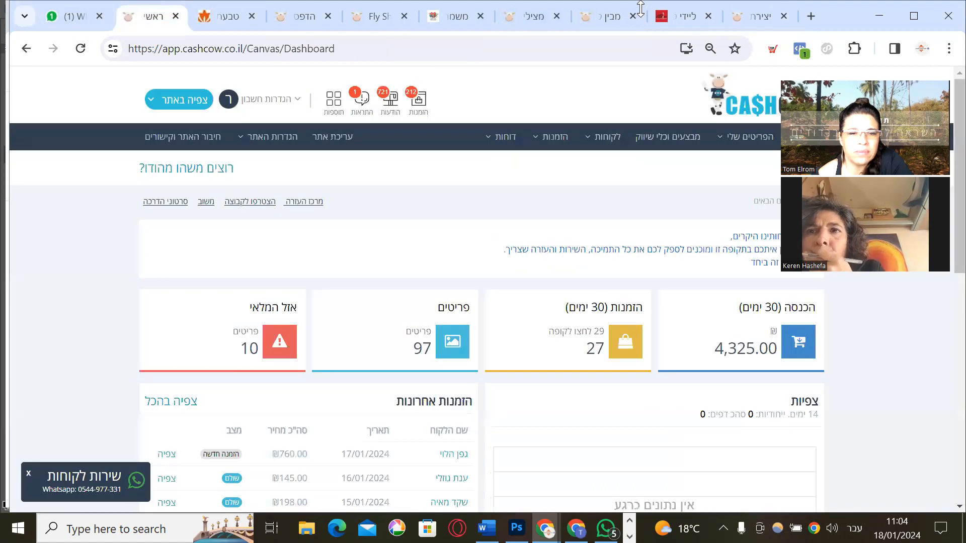
{"action": "key", "text": "ctrl+Tab"}
{"action": "key", "text": "ctrl+Tab"}
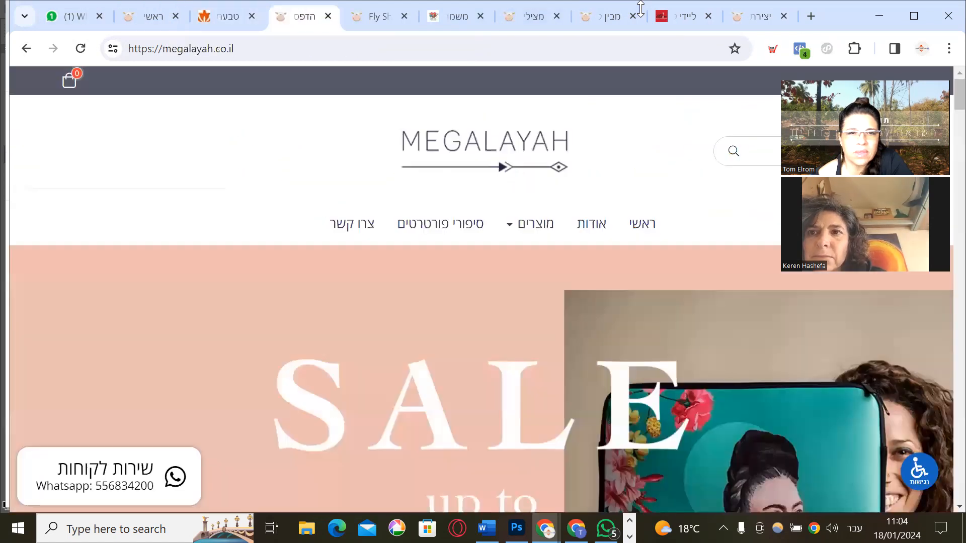
Scroll through the Megalayah homepage sections, then go to the FlyShare store site
{"action": "scroll", "coordinate": [385, 242], "scroll_direction": "down", "scroll_amount": 5}
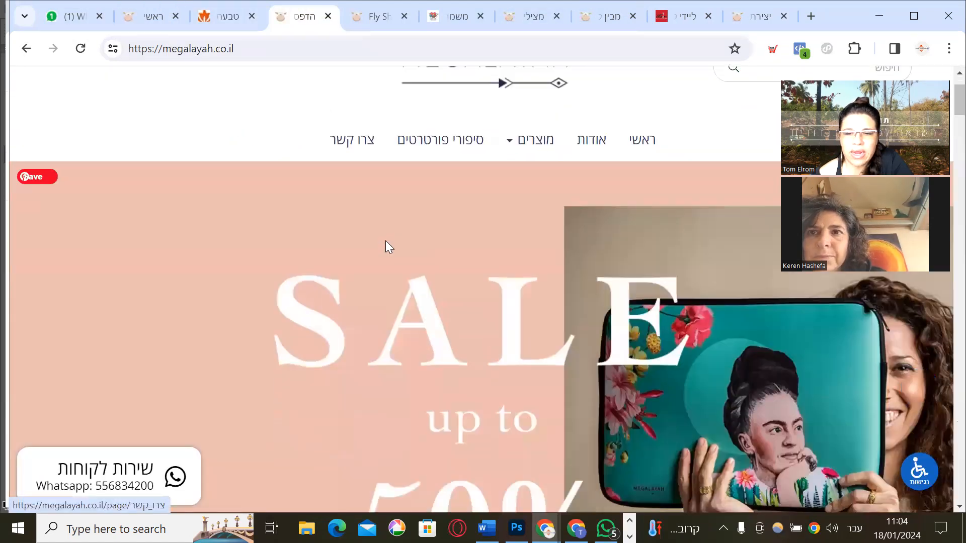
{"action": "scroll", "coordinate": [386, 241], "scroll_direction": "down", "scroll_amount": 2}
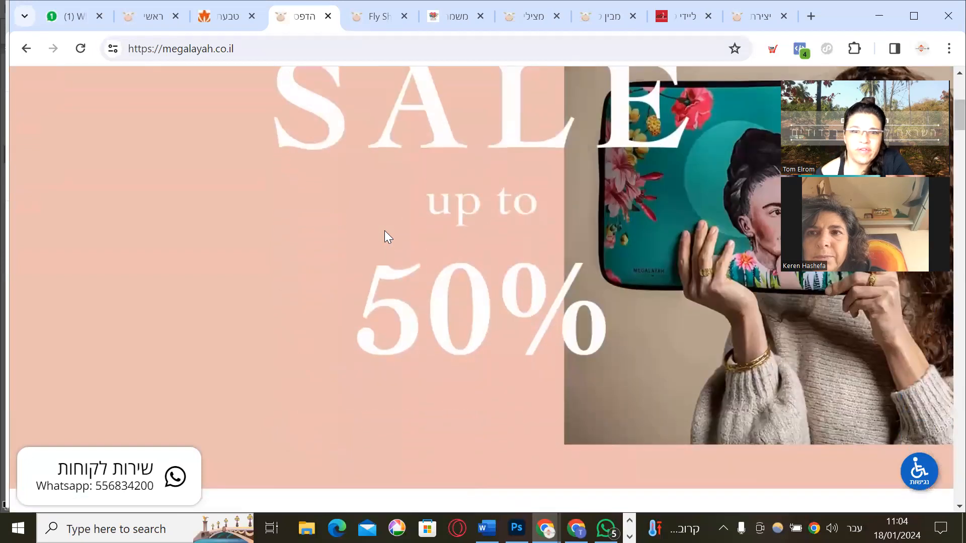
{"action": "scroll", "coordinate": [386, 235], "scroll_direction": "down", "scroll_amount": 2}
{"action": "scroll", "coordinate": [386, 235], "scroll_direction": "down", "scroll_amount": 2}
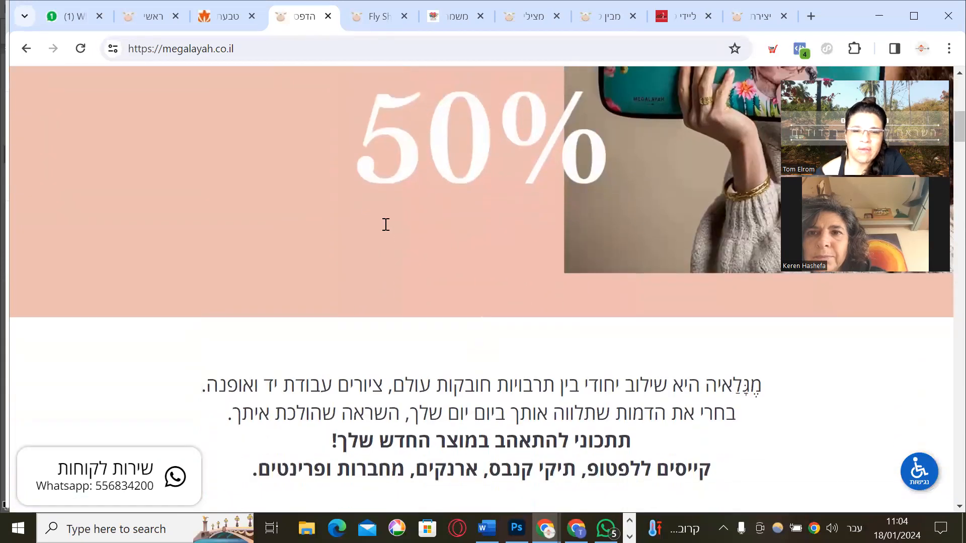
{"action": "scroll", "coordinate": [385, 232], "scroll_direction": "down", "scroll_amount": 8}
{"action": "scroll", "coordinate": [385, 232], "scroll_direction": "down", "scroll_amount": 2}
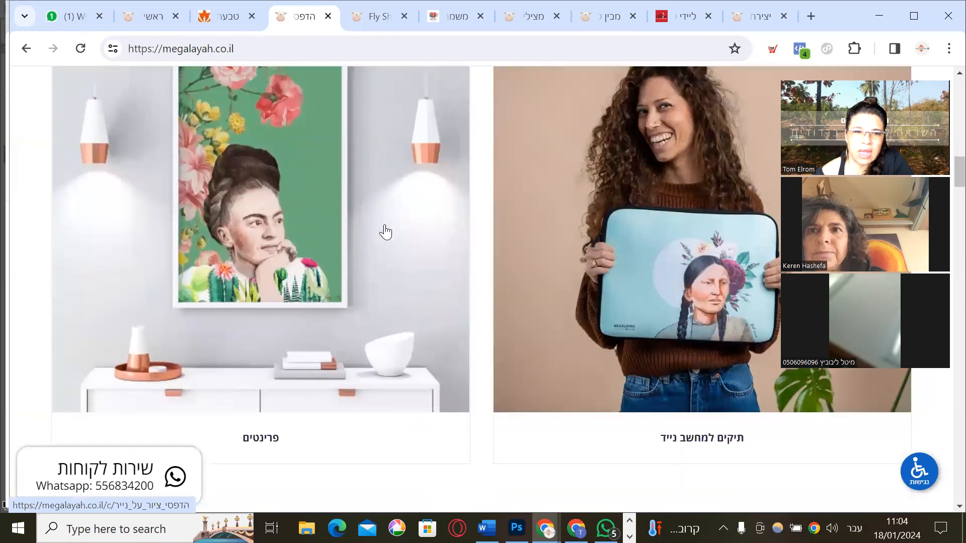
{"action": "scroll", "coordinate": [385, 232], "scroll_direction": "down", "scroll_amount": 2}
{"action": "scroll", "coordinate": [385, 233], "scroll_direction": "down", "scroll_amount": 3}
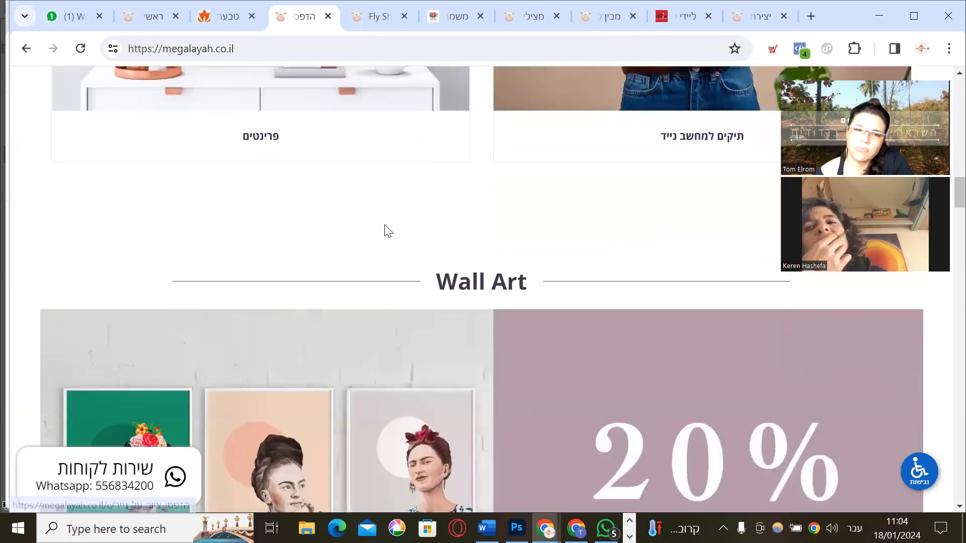
{"action": "scroll", "coordinate": [378, 211], "scroll_direction": "down", "scroll_amount": 6}
{"action": "scroll", "coordinate": [377, 211], "scroll_direction": "down", "scroll_amount": 10}
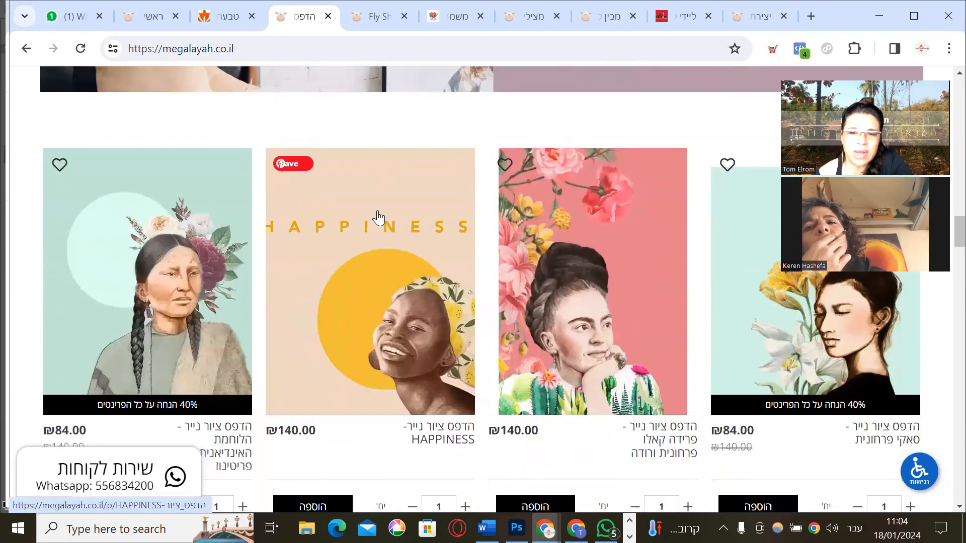
{"action": "scroll", "coordinate": [379, 217], "scroll_direction": "down", "scroll_amount": 10}
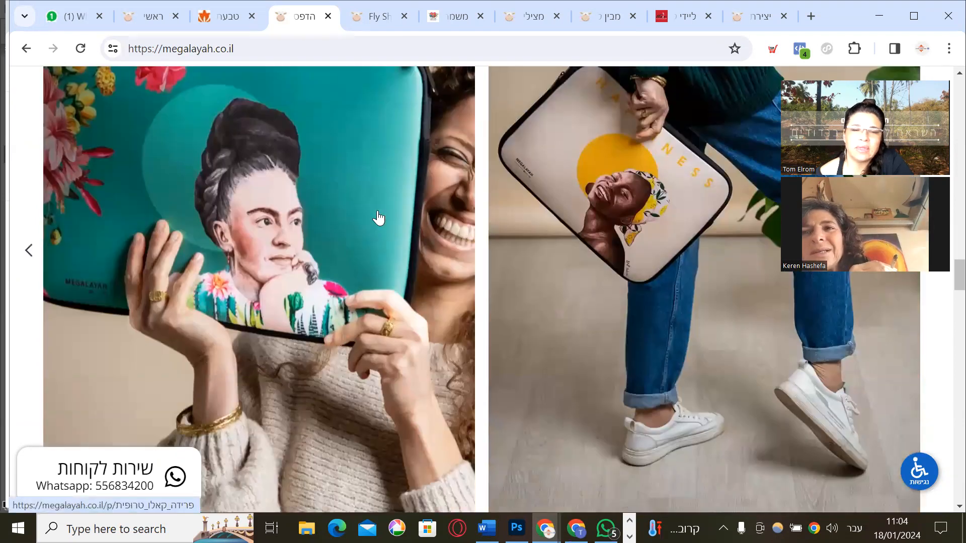
{"action": "scroll", "coordinate": [379, 217], "scroll_direction": "down", "scroll_amount": 10}
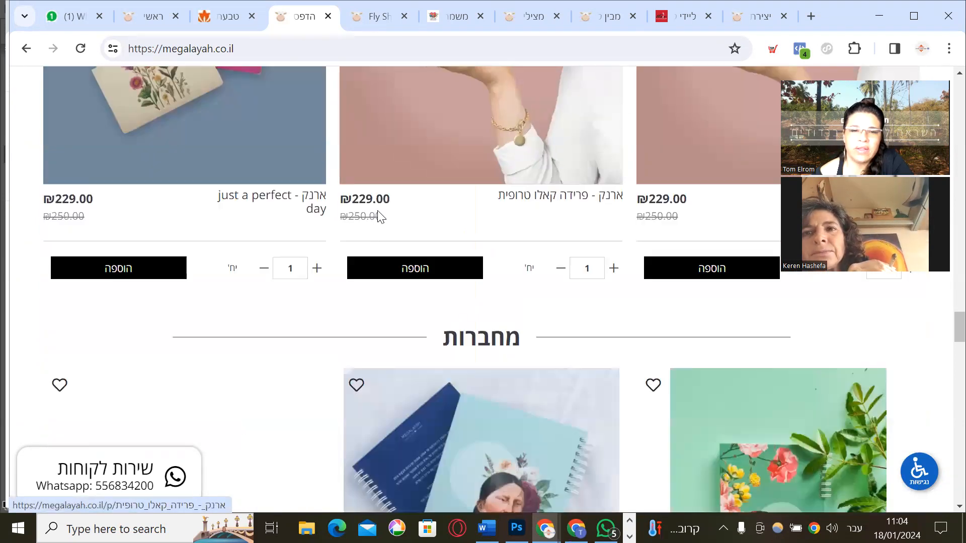
{"action": "scroll", "coordinate": [379, 218], "scroll_direction": "down", "scroll_amount": 10}
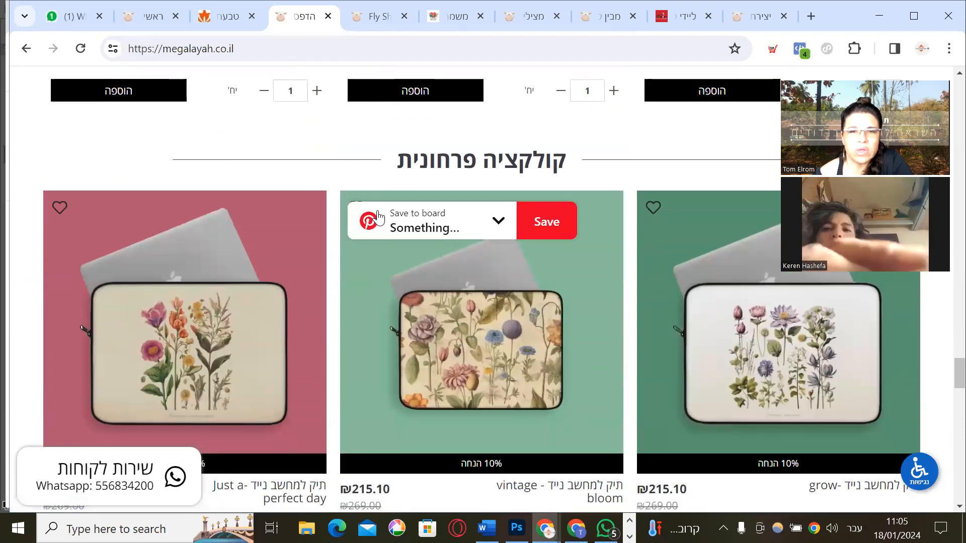
{"action": "scroll", "coordinate": [496, 171], "scroll_direction": "up", "scroll_amount": 15}
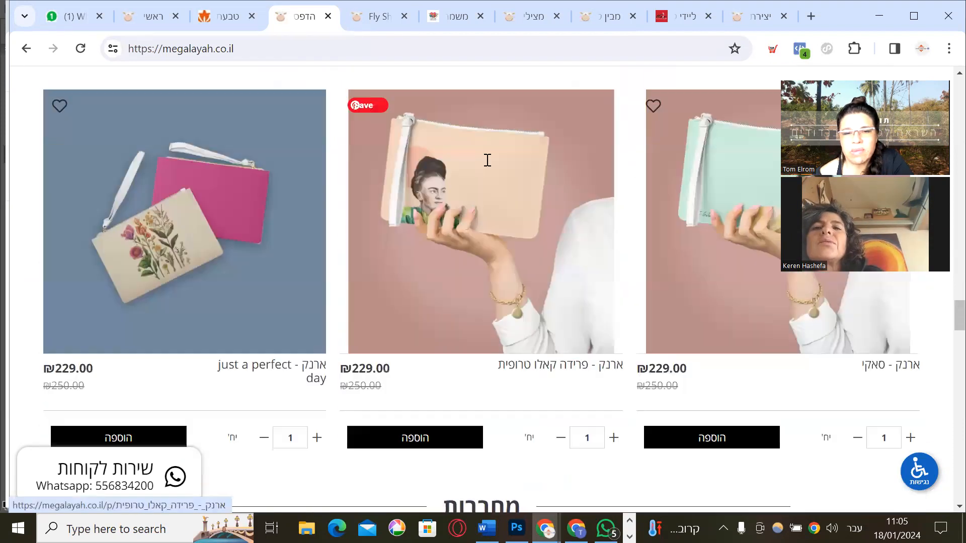
{"action": "scroll", "coordinate": [486, 159], "scroll_direction": "up", "scroll_amount": 12}
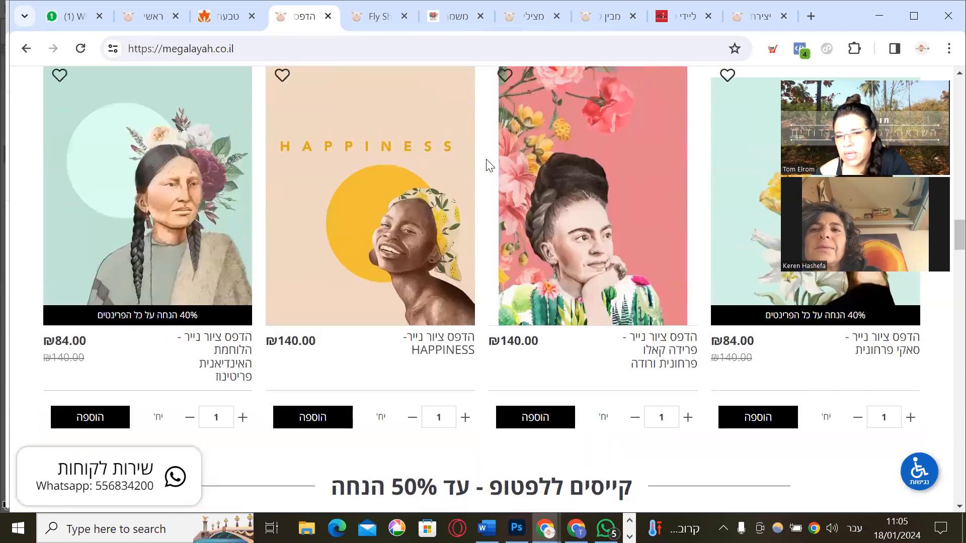
{"action": "scroll", "coordinate": [486, 159], "scroll_direction": "up", "scroll_amount": 6}
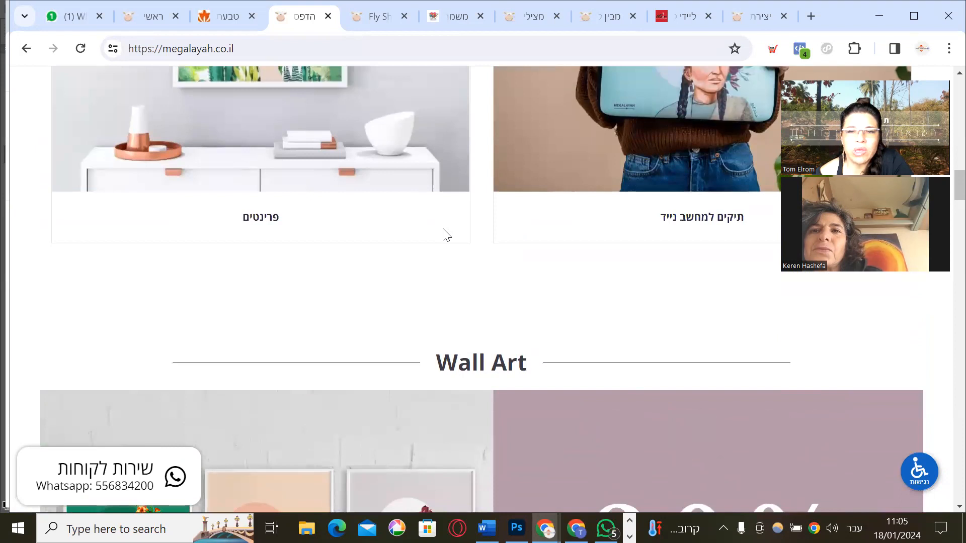
{"action": "scroll", "coordinate": [440, 230], "scroll_direction": "up", "scroll_amount": 6}
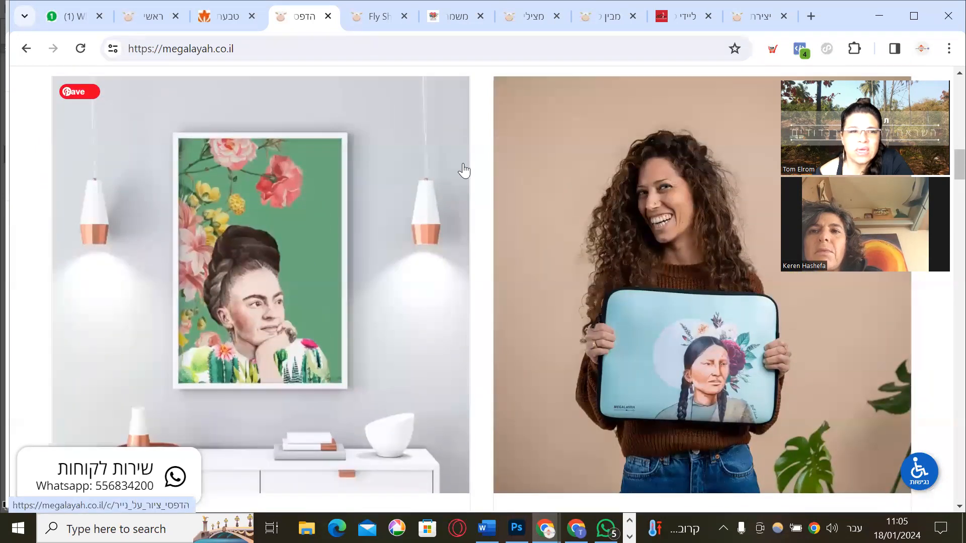
{"action": "key", "text": "alt+Tab"}
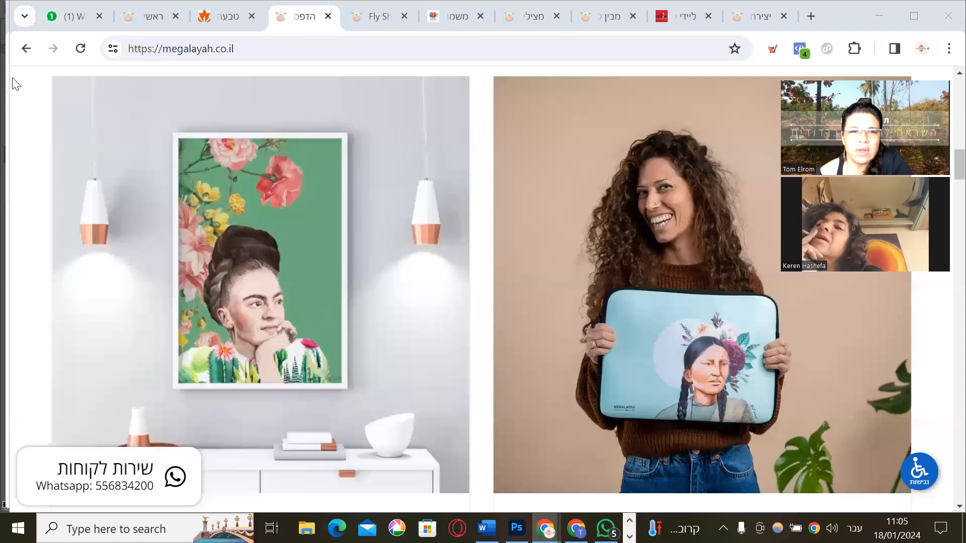
{"action": "left_click", "coordinate": [370, 17]}
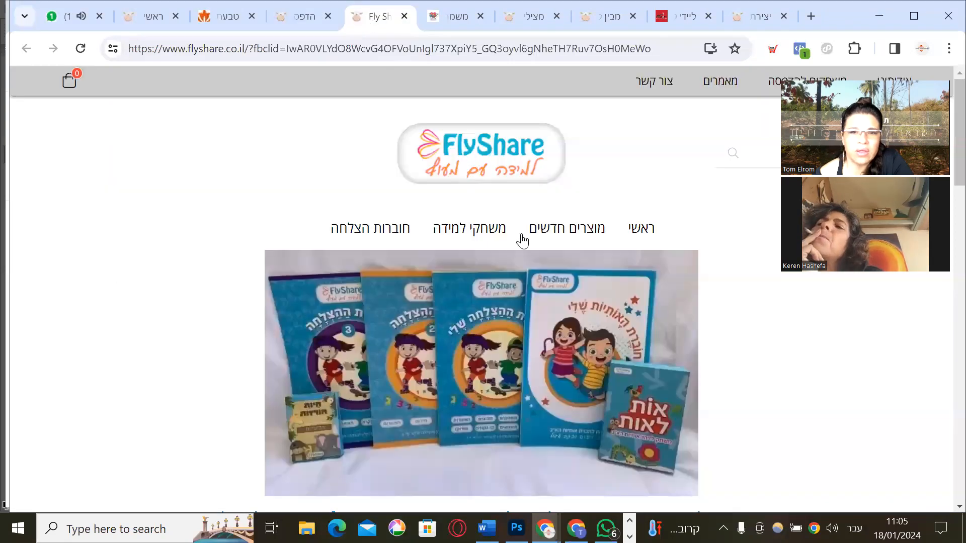
Browse FlyShare's product cards and open the ₪49.00 חוברת האותיות שלי workbook page
{"action": "scroll", "coordinate": [639, 337], "scroll_direction": "down", "scroll_amount": 5}
{"action": "scroll", "coordinate": [644, 330], "scroll_direction": "down", "scroll_amount": 3}
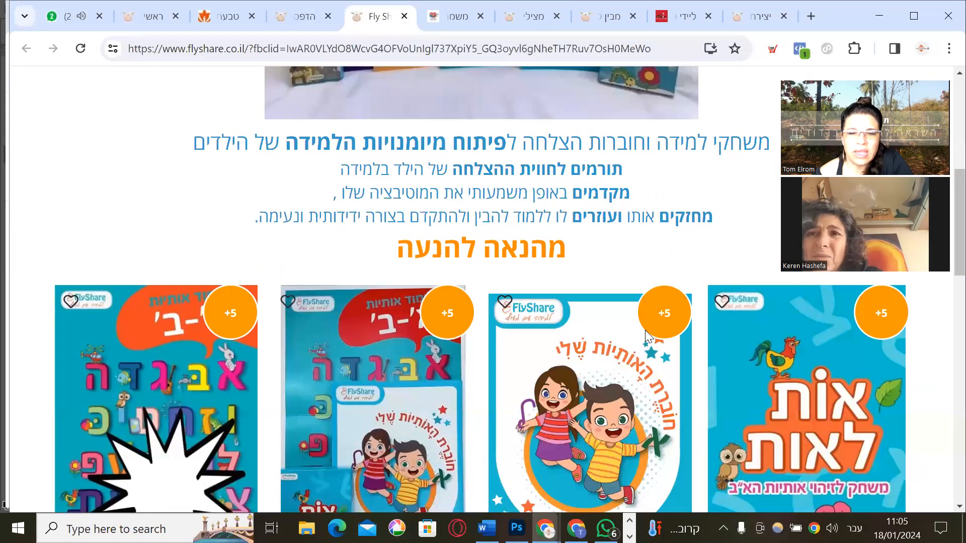
{"action": "scroll", "coordinate": [645, 330], "scroll_direction": "down", "scroll_amount": 3}
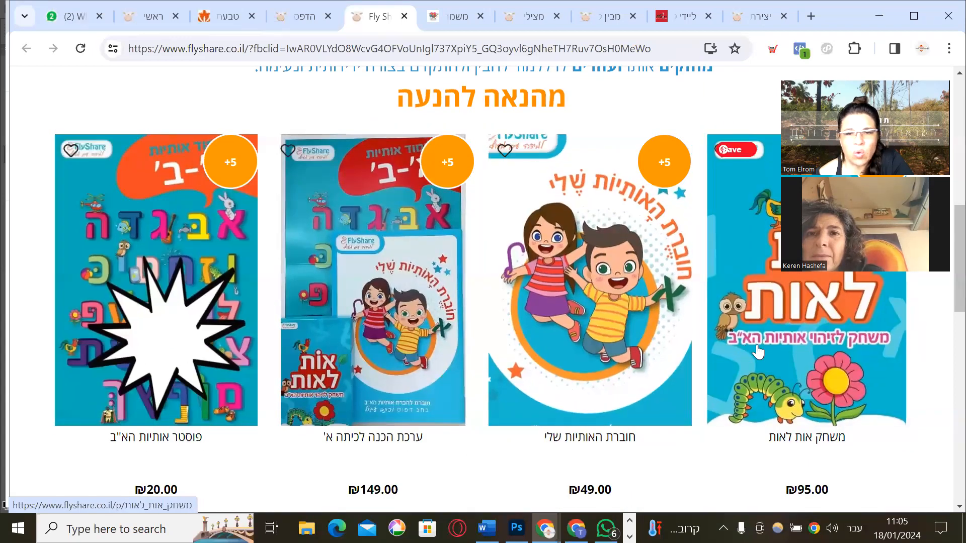
{"action": "scroll", "coordinate": [767, 351], "scroll_direction": "down", "scroll_amount": 1}
{"action": "scroll", "coordinate": [767, 346], "scroll_direction": "down", "scroll_amount": 15}
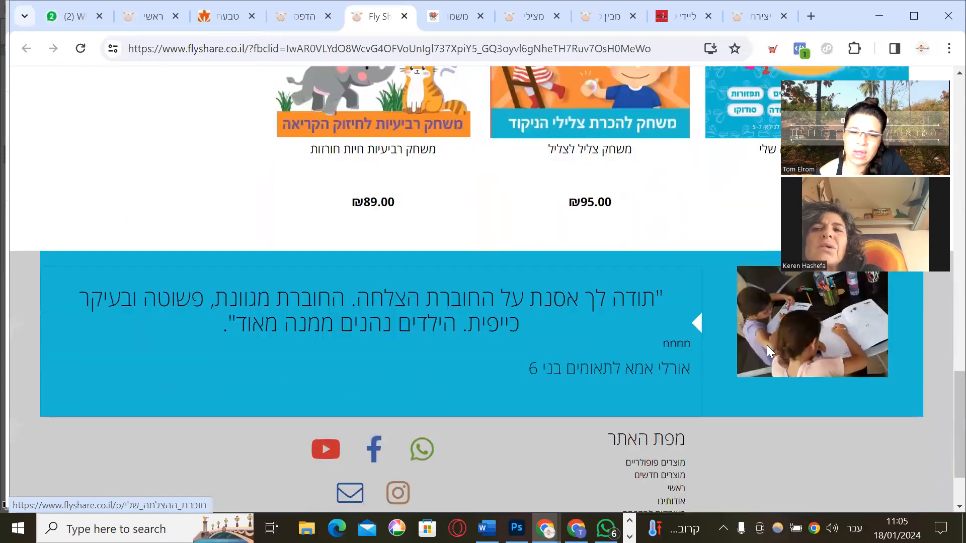
{"action": "scroll", "coordinate": [742, 343], "scroll_direction": "up", "scroll_amount": 12}
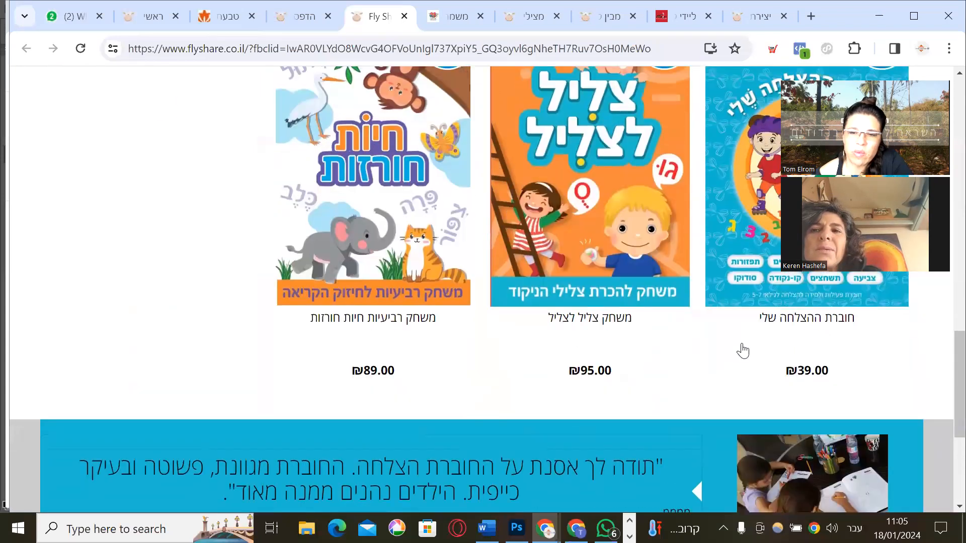
{"action": "scroll", "coordinate": [741, 348], "scroll_direction": "up", "scroll_amount": 10}
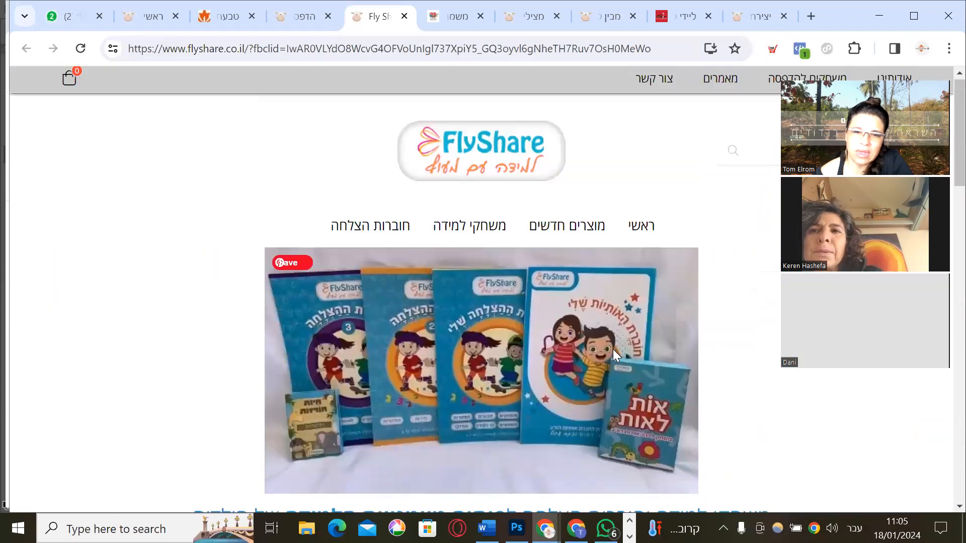
{"action": "scroll", "coordinate": [613, 349], "scroll_direction": "down", "scroll_amount": 4}
{"action": "scroll", "coordinate": [613, 349], "scroll_direction": "down", "scroll_amount": 7}
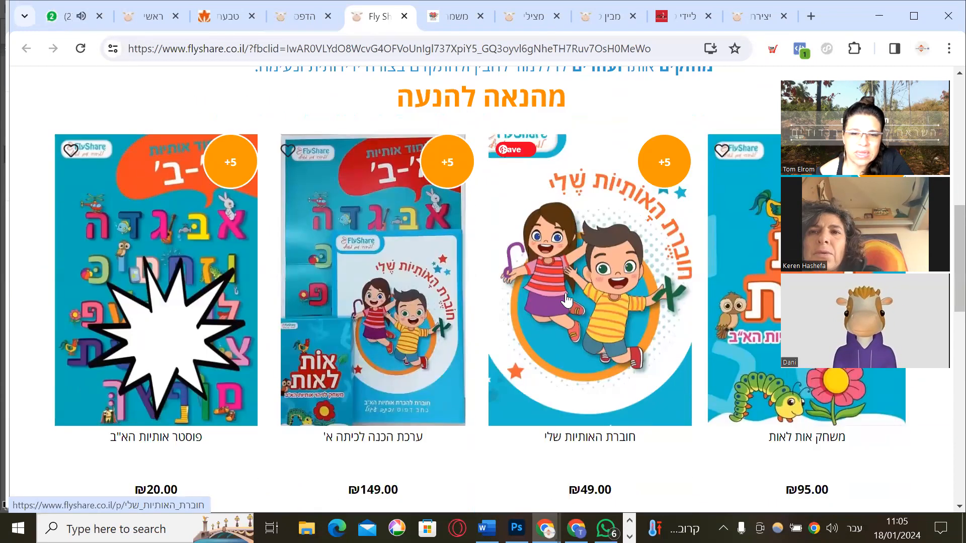
{"action": "left_click", "coordinate": [566, 293]}
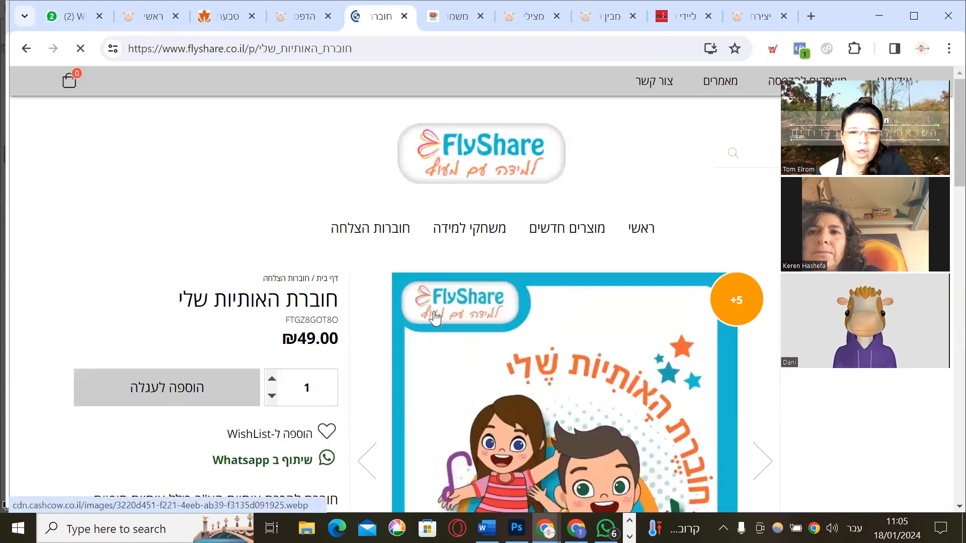
{"action": "scroll", "coordinate": [434, 318], "scroll_direction": "down", "scroll_amount": 6}
{"action": "scroll", "coordinate": [442, 320], "scroll_direction": "up", "scroll_amount": 3}
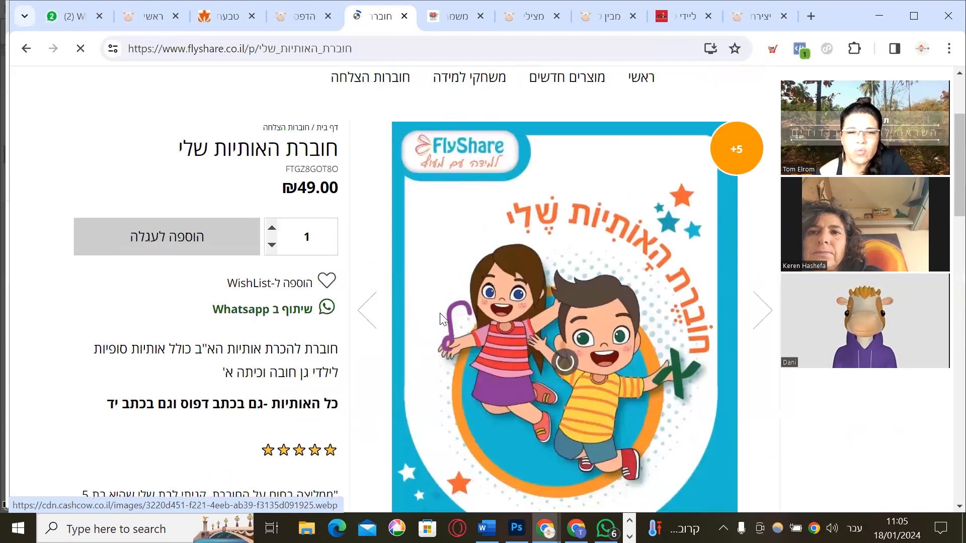
{"action": "scroll", "coordinate": [440, 320], "scroll_direction": "up", "scroll_amount": 2}
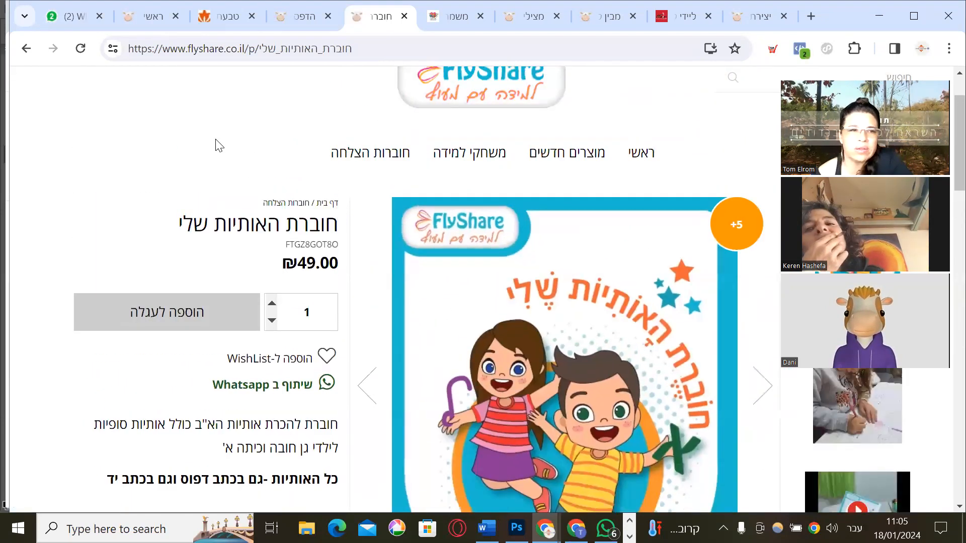
View the mayahappyhair hair-care store and scroll its page
{"action": "left_click", "coordinate": [452, 20]}
{"action": "scroll", "coordinate": [597, 304], "scroll_direction": "down", "scroll_amount": 6}
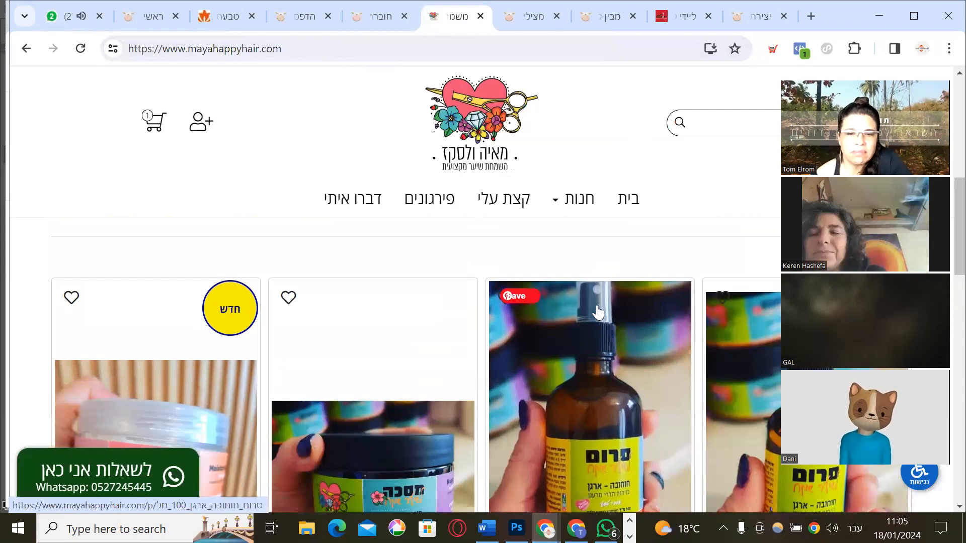
{"action": "scroll", "coordinate": [597, 312], "scroll_direction": "down", "scroll_amount": 5}
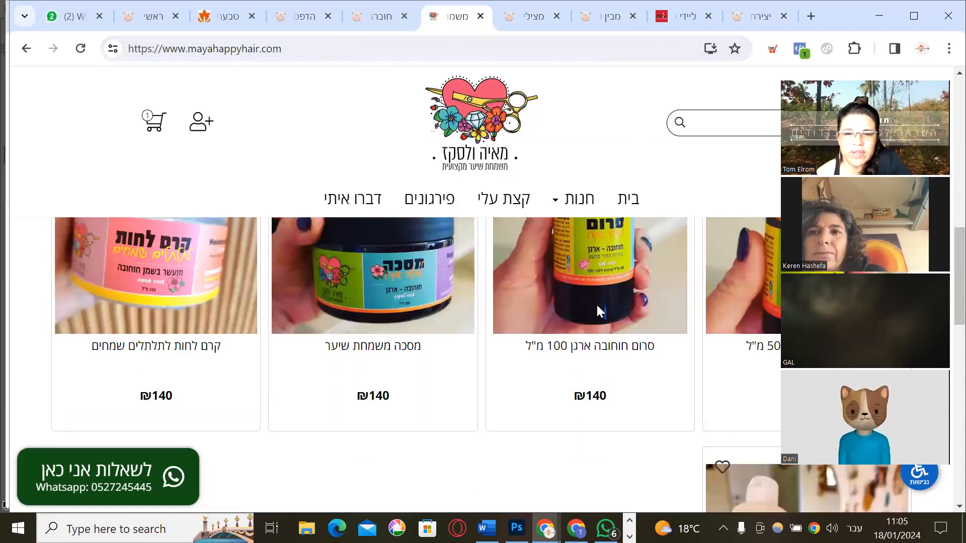
{"action": "scroll", "coordinate": [597, 311], "scroll_direction": "up", "scroll_amount": 8}
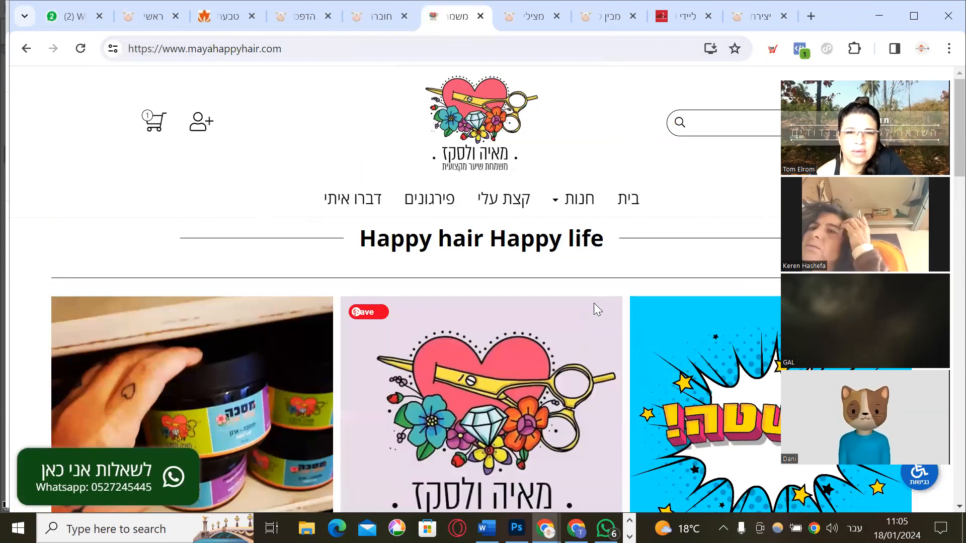
Scroll through the מצילים את מאיה fundraising store's gift product rows
{"action": "mouse_move", "coordinate": [531, 17]}
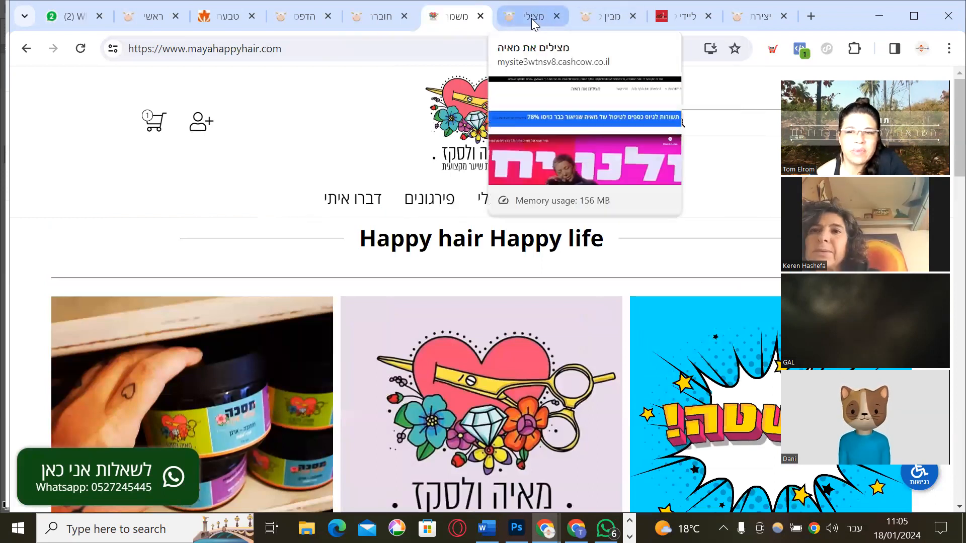
{"action": "left_click", "coordinate": [531, 18]}
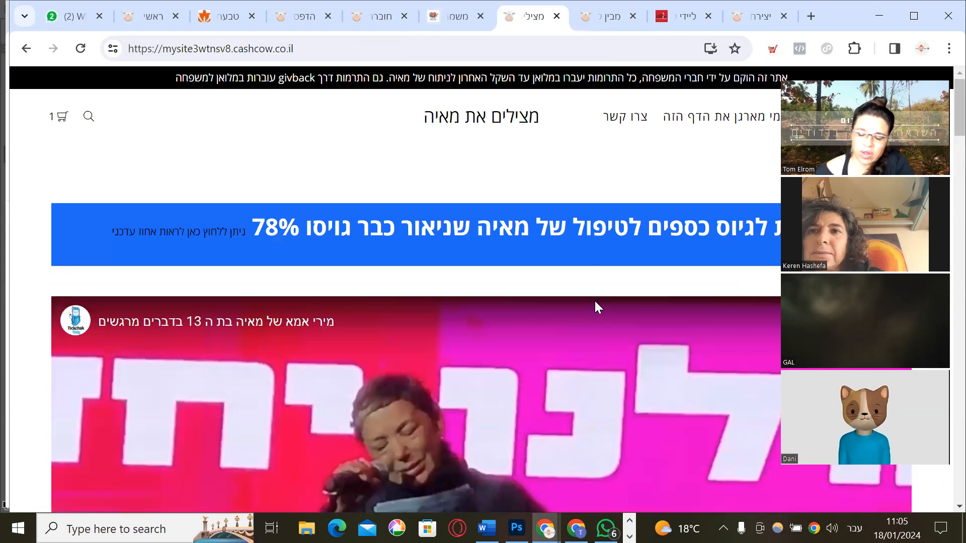
{"action": "scroll", "coordinate": [554, 264], "scroll_direction": "down", "scroll_amount": 3}
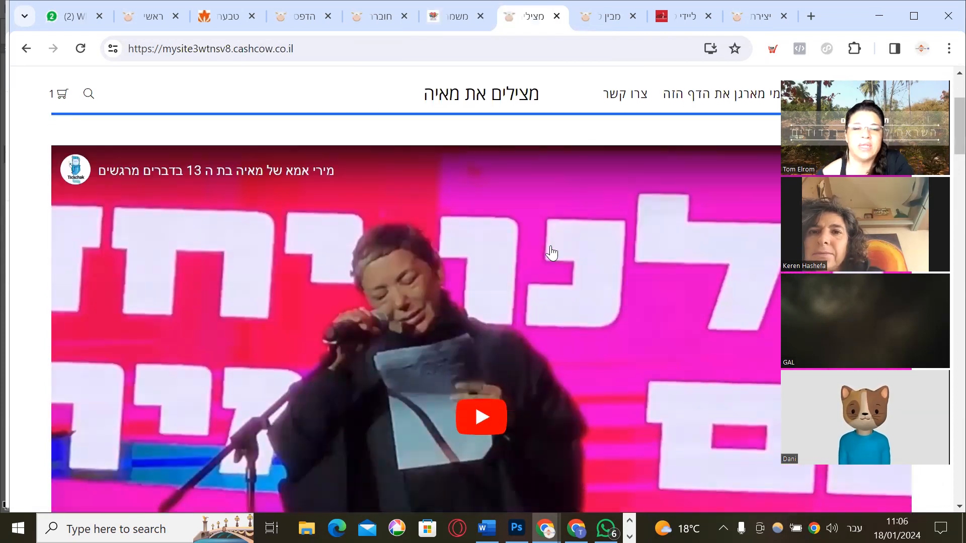
{"action": "scroll", "coordinate": [553, 255], "scroll_direction": "down", "scroll_amount": 6}
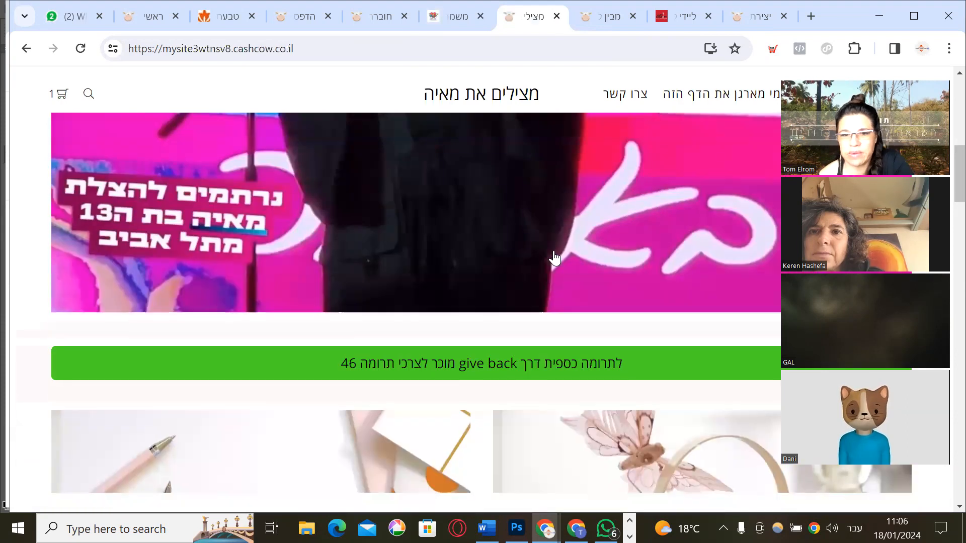
{"action": "scroll", "coordinate": [555, 258], "scroll_direction": "down", "scroll_amount": 10}
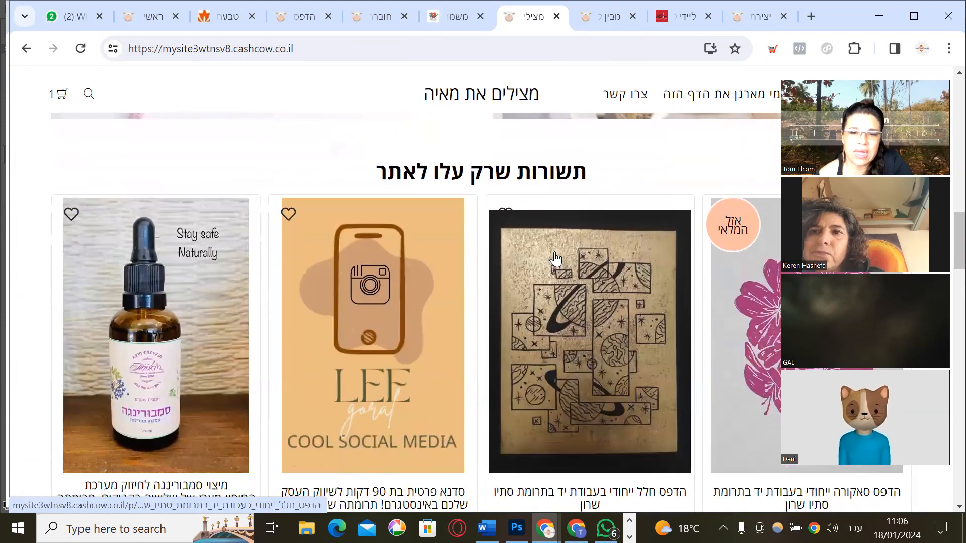
{"action": "scroll", "coordinate": [555, 258], "scroll_direction": "down", "scroll_amount": 6}
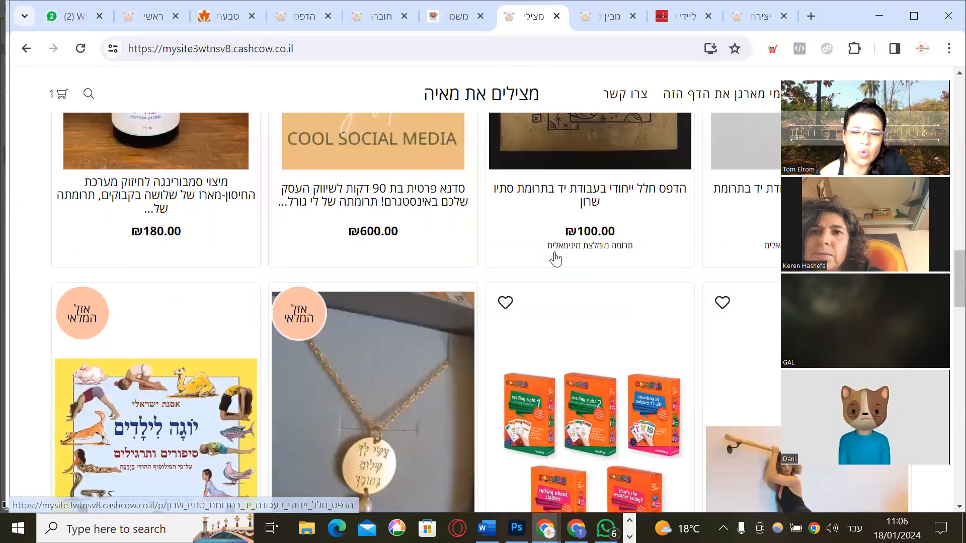
{"action": "scroll", "coordinate": [555, 258], "scroll_direction": "down", "scroll_amount": 9}
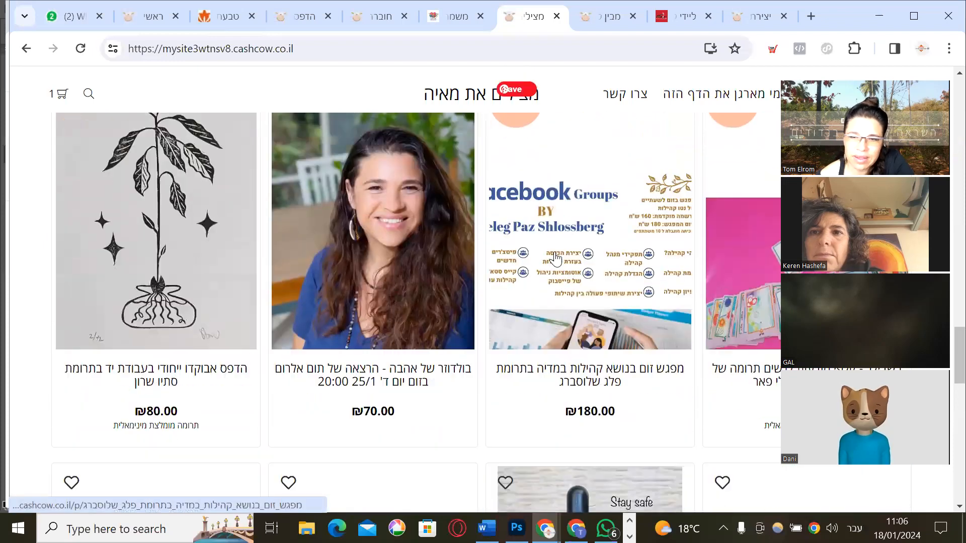
{"action": "scroll", "coordinate": [555, 258], "scroll_direction": "down", "scroll_amount": 8}
{"action": "scroll", "coordinate": [555, 258], "scroll_direction": "down", "scroll_amount": 2}
{"action": "scroll", "coordinate": [555, 258], "scroll_direction": "up", "scroll_amount": 5}
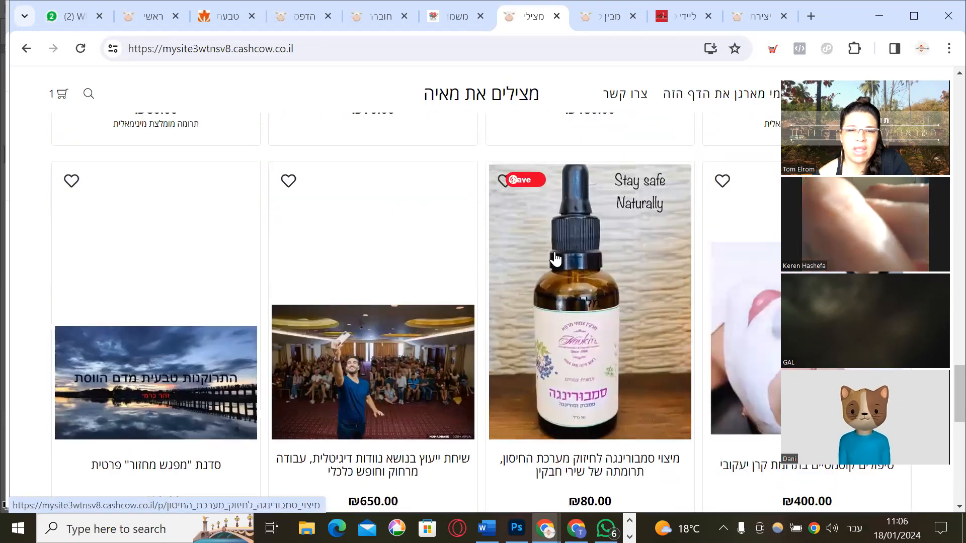
{"action": "scroll", "coordinate": [555, 258], "scroll_direction": "up", "scroll_amount": 16}
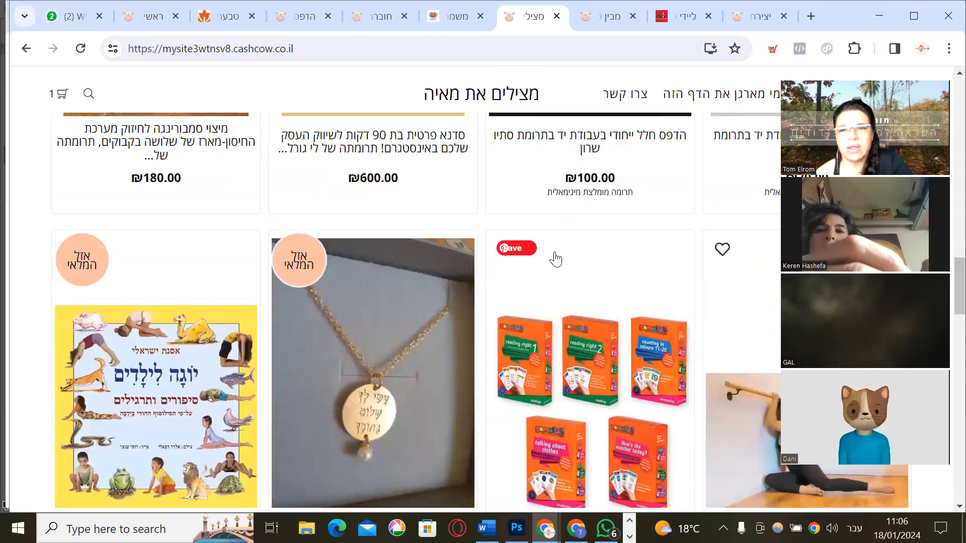
{"action": "scroll", "coordinate": [555, 258], "scroll_direction": "up", "scroll_amount": 20}
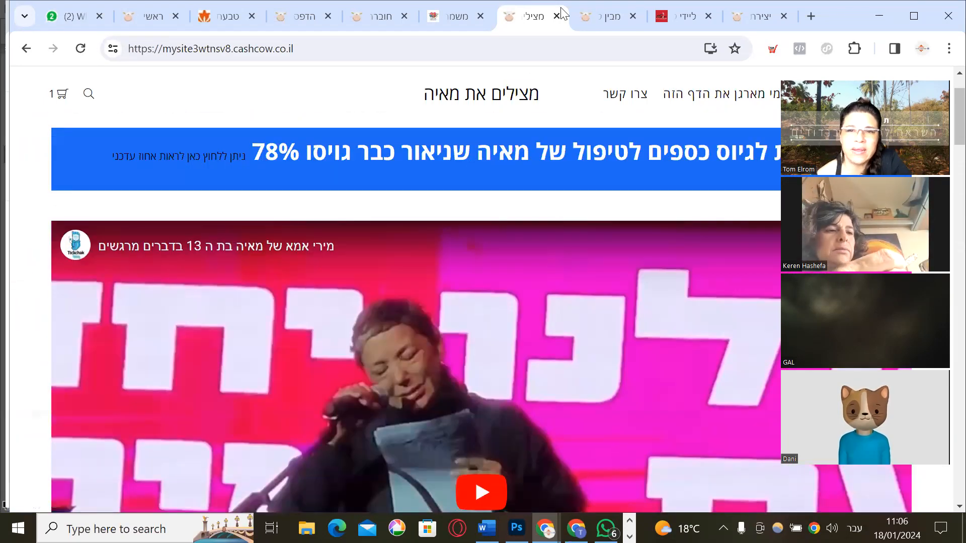
{"action": "left_click", "coordinate": [610, 14]}
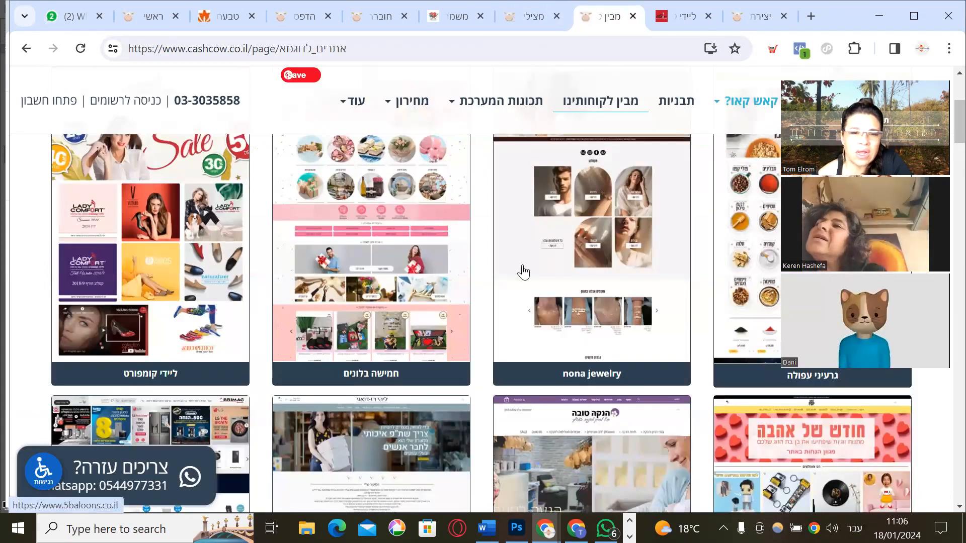
Scroll through customer store cards like Toya toys, Vmaccessories, winstore and Story shop
{"action": "scroll", "coordinate": [523, 272], "scroll_direction": "down", "scroll_amount": 6}
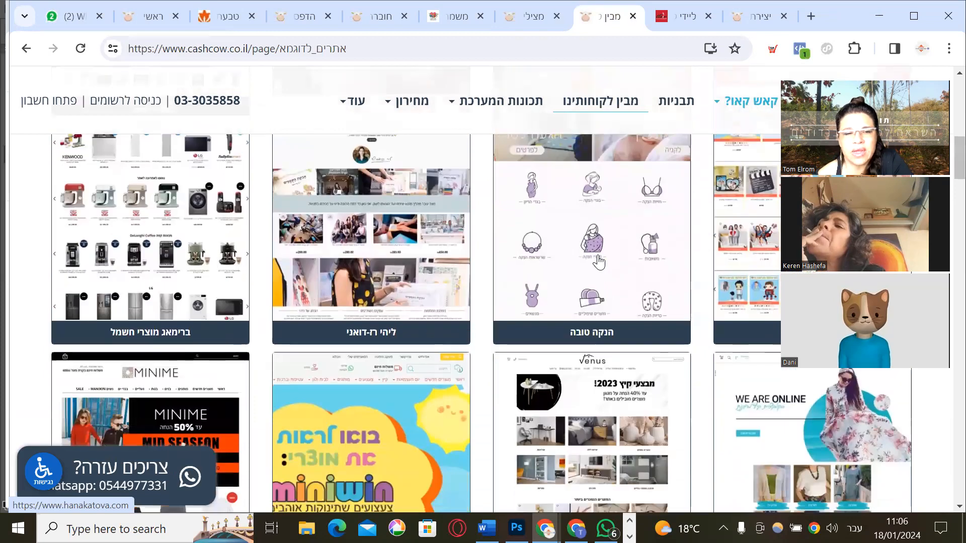
{"action": "scroll", "coordinate": [599, 261], "scroll_direction": "down", "scroll_amount": 5}
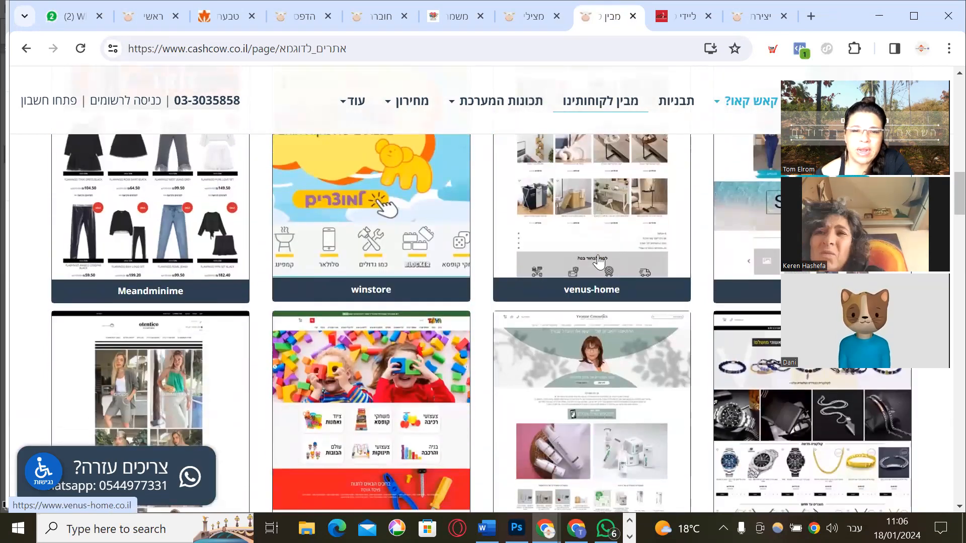
{"action": "scroll", "coordinate": [599, 261], "scroll_direction": "down", "scroll_amount": 10}
{"action": "scroll", "coordinate": [598, 261], "scroll_direction": "down", "scroll_amount": 3}
{"action": "scroll", "coordinate": [598, 262], "scroll_direction": "down", "scroll_amount": 2}
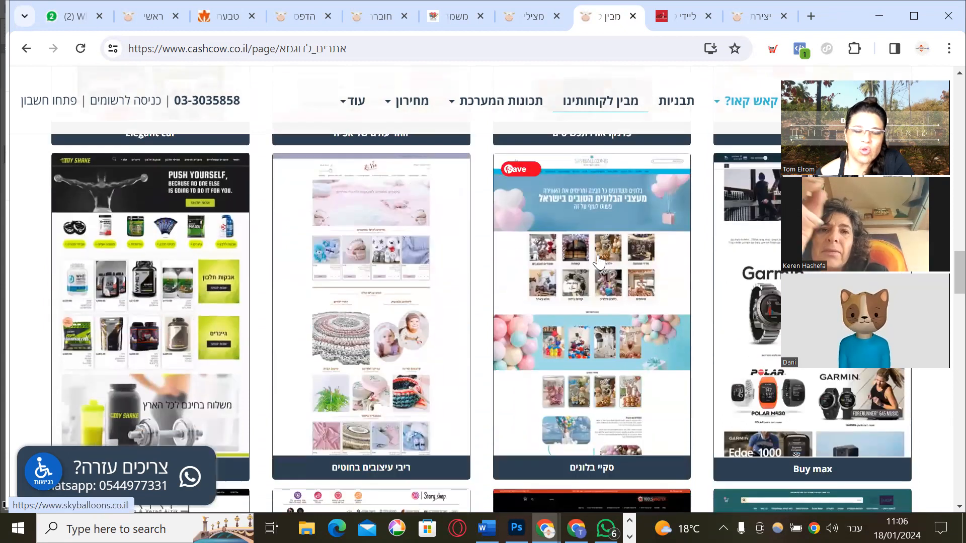
{"action": "scroll", "coordinate": [598, 261], "scroll_direction": "down", "scroll_amount": 2}
{"action": "scroll", "coordinate": [599, 261], "scroll_direction": "down", "scroll_amount": 5}
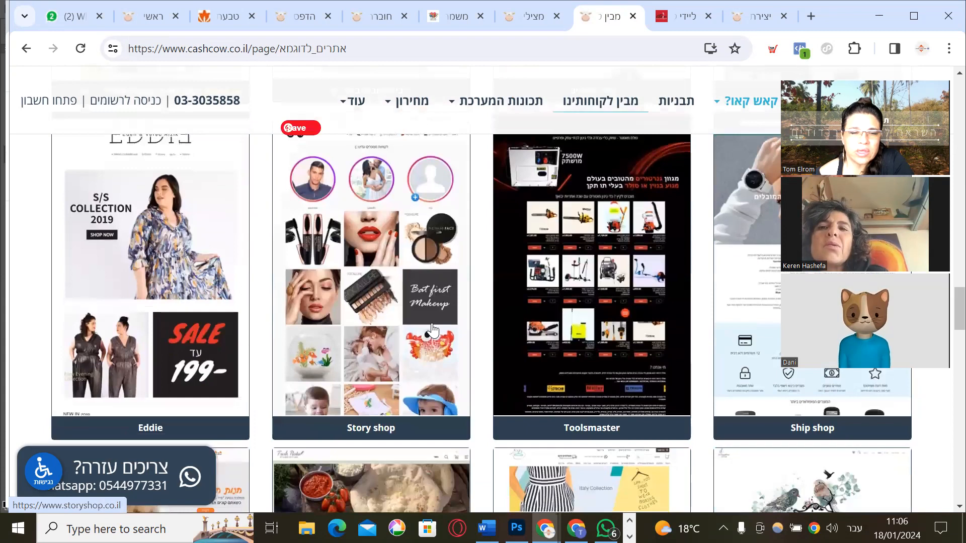
{"action": "scroll", "coordinate": [432, 331], "scroll_direction": "down", "scroll_amount": 8}
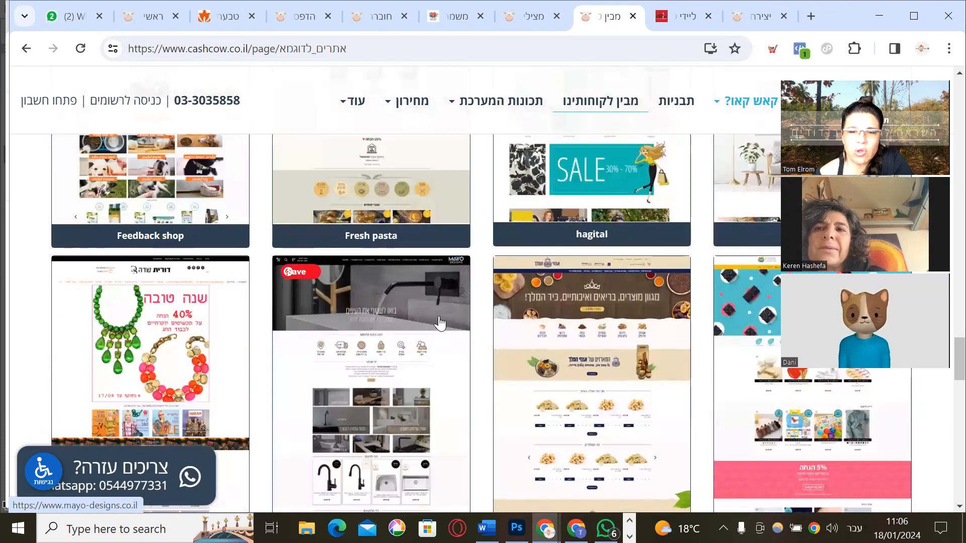
{"action": "scroll", "coordinate": [459, 301], "scroll_direction": "up", "scroll_amount": 20}
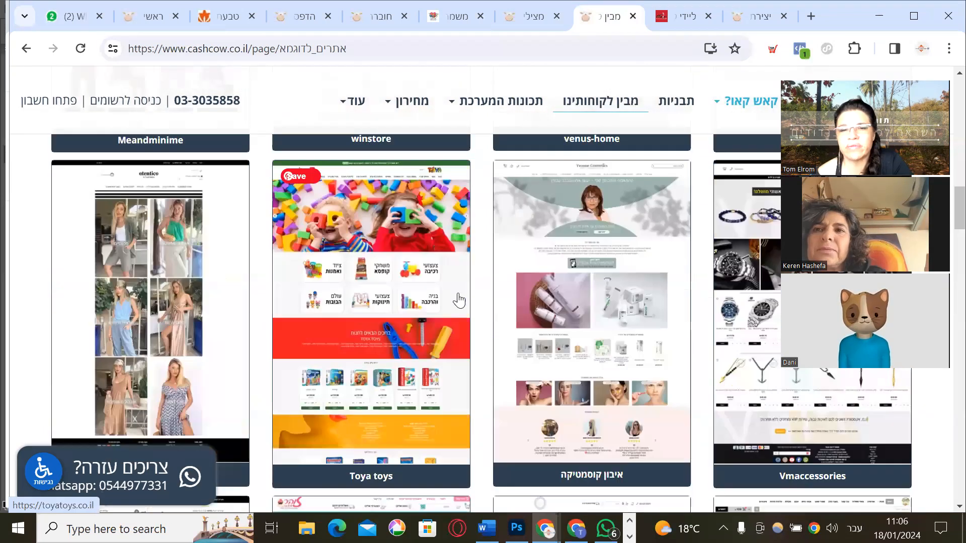
{"action": "scroll", "coordinate": [458, 301], "scroll_direction": "up", "scroll_amount": 20}
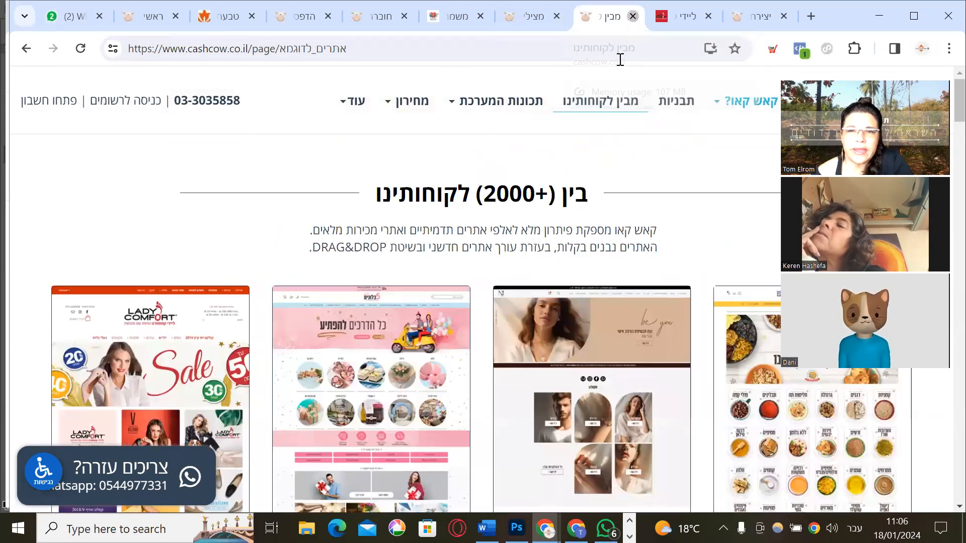
Close the customer examples, Lady Comfort and hair-care store tabs
{"action": "left_click", "coordinate": [633, 16]}
{"action": "scroll", "coordinate": [503, 308], "scroll_direction": "down", "scroll_amount": 12}
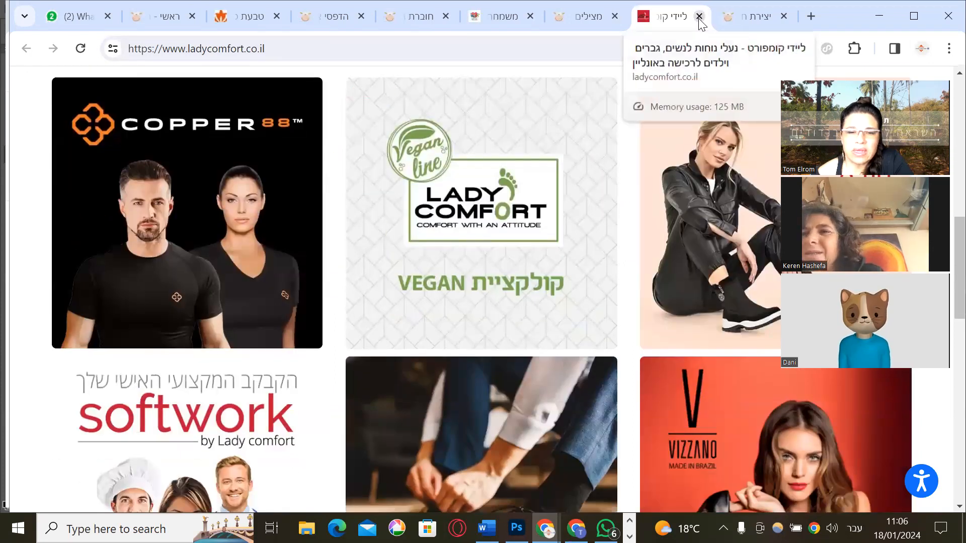
{"action": "left_click", "coordinate": [699, 16]}
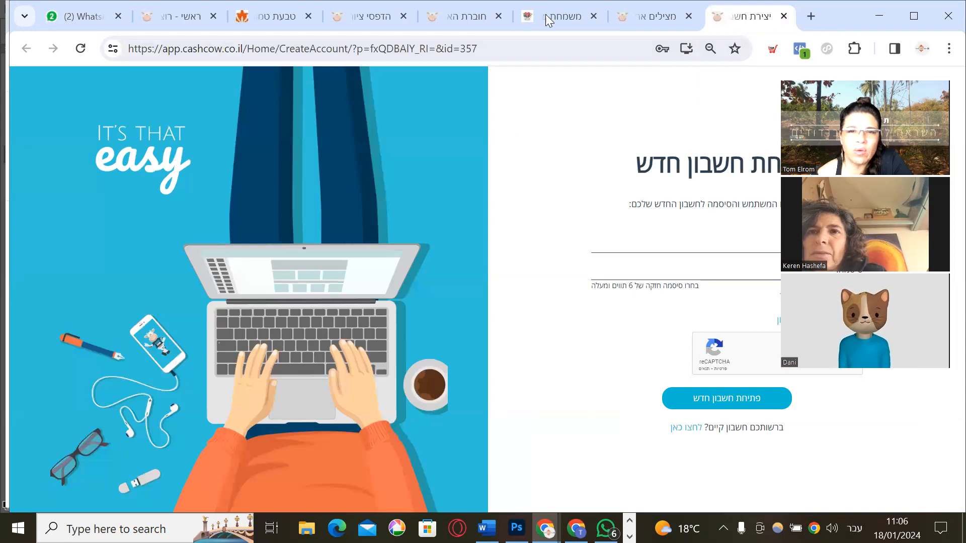
{"action": "left_click", "coordinate": [591, 28]}
{"action": "left_click", "coordinate": [594, 16]}
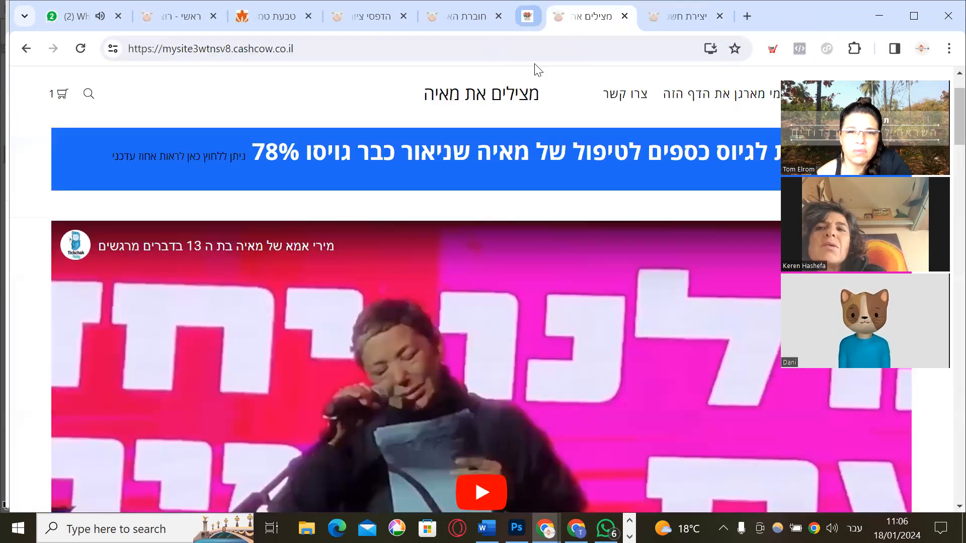
{"action": "left_click", "coordinate": [593, 16]}
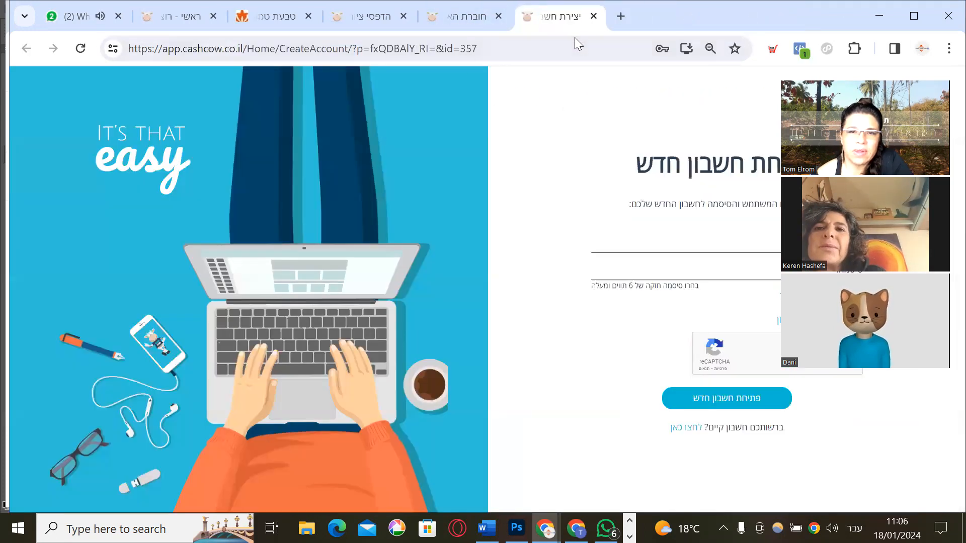
Look over the FlyShare letters workbook and Megalayah art-prints example stores
{"action": "left_click", "coordinate": [586, 19]}
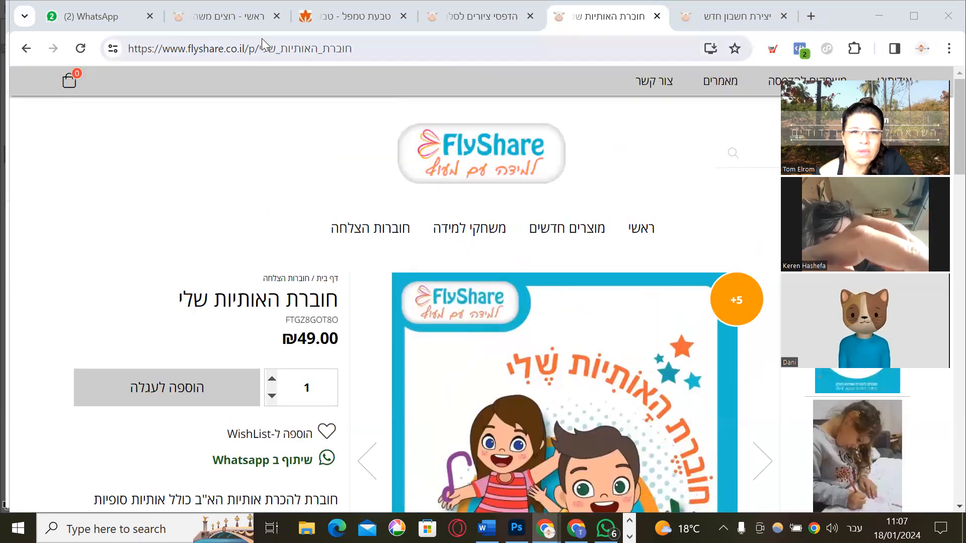
{"action": "mouse_move", "coordinate": [301, 19]}
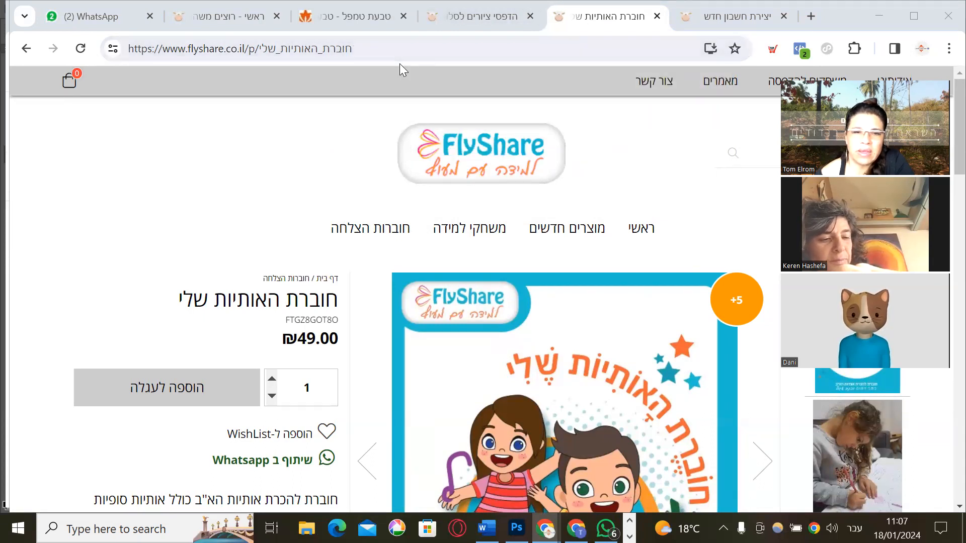
{"action": "left_click", "coordinate": [485, 21]}
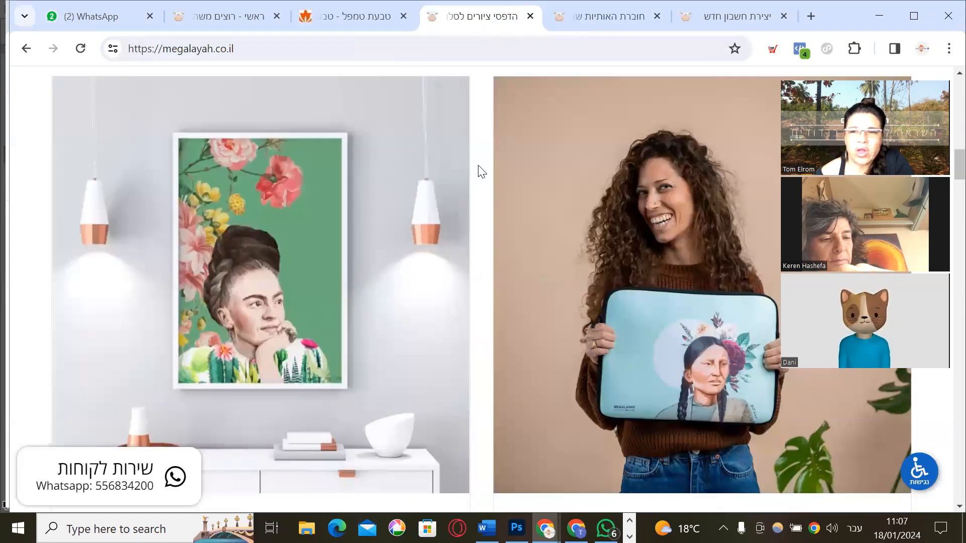
{"action": "scroll", "coordinate": [464, 159], "scroll_direction": "up", "scroll_amount": 10}
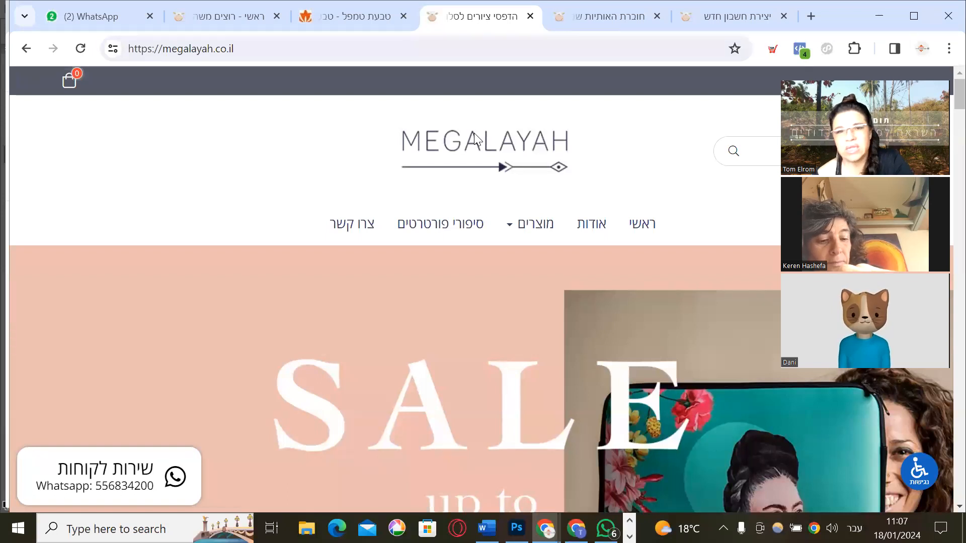
{"action": "left_click", "coordinate": [361, 25]}
Check the CashCow store dashboard, then return to the new-account sign-up page
{"action": "left_click", "coordinate": [242, 20]}
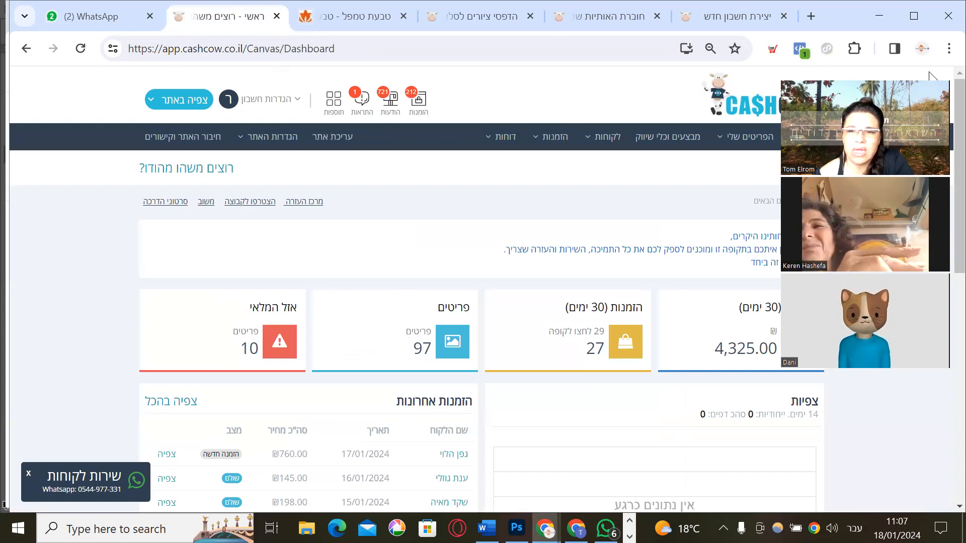
{"action": "left_click_drag", "start_coordinate": [913, 76], "coordinate": [930, 76]}
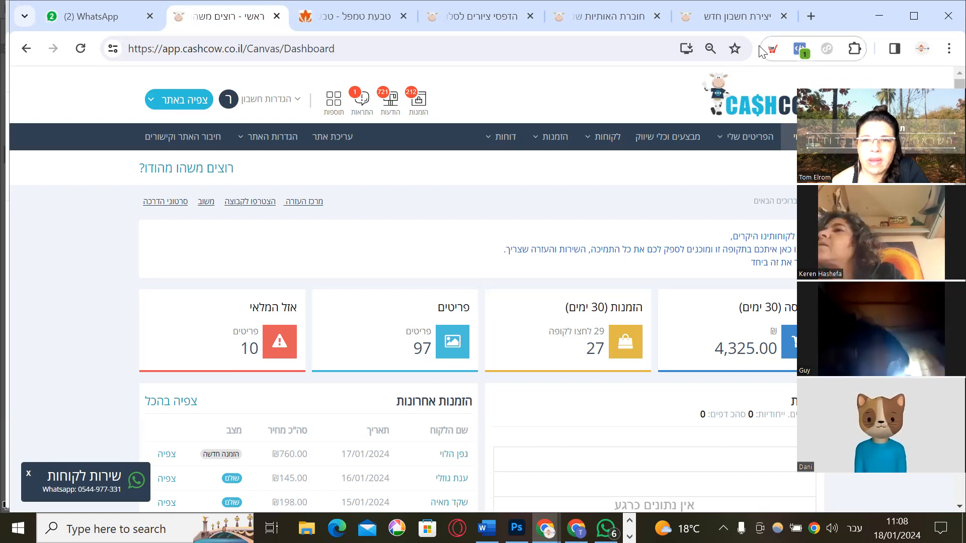
{"action": "left_click", "coordinate": [750, 16]}
{"action": "left_click", "coordinate": [544, 52]}
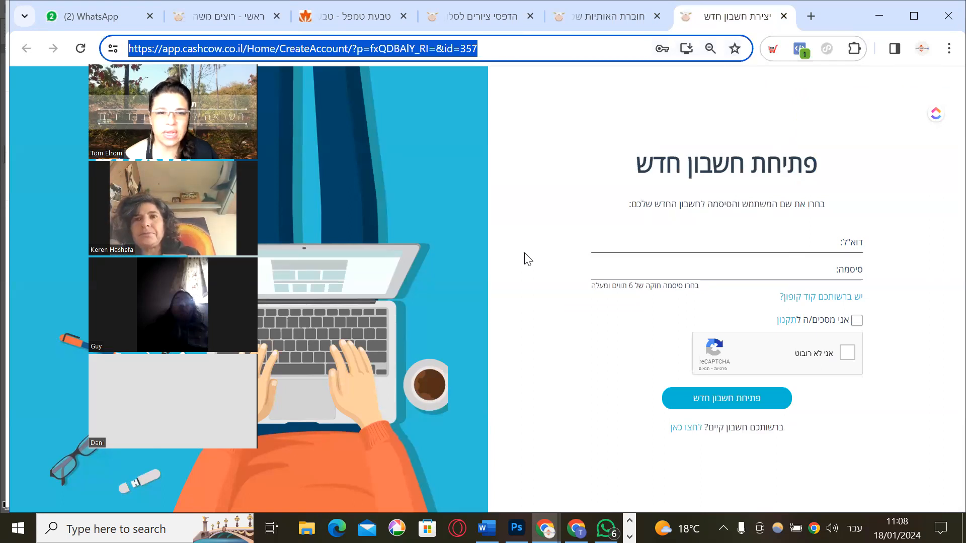
Enter the account e-mail address and password on the sign-up form
{"action": "left_click", "coordinate": [400, 186]}
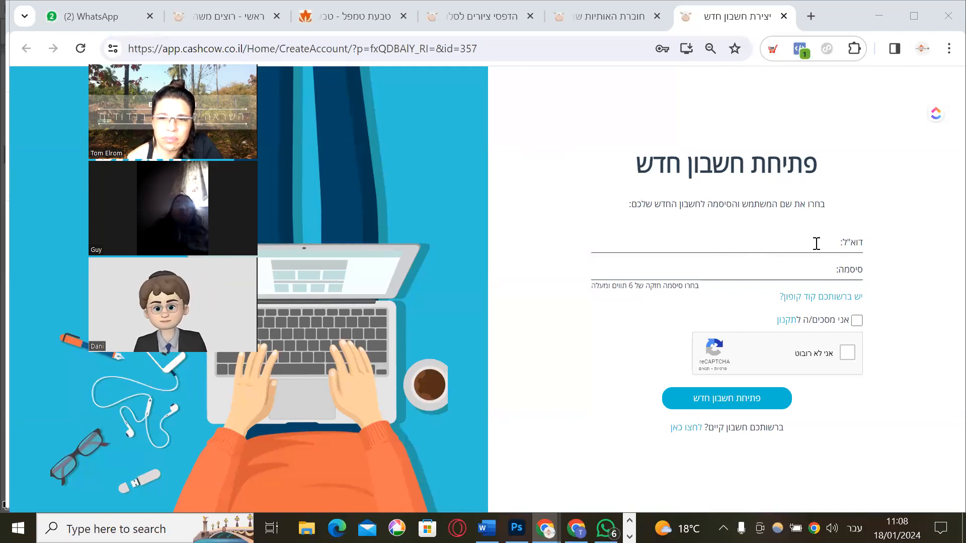
{"action": "left_click", "coordinate": [734, 245]}
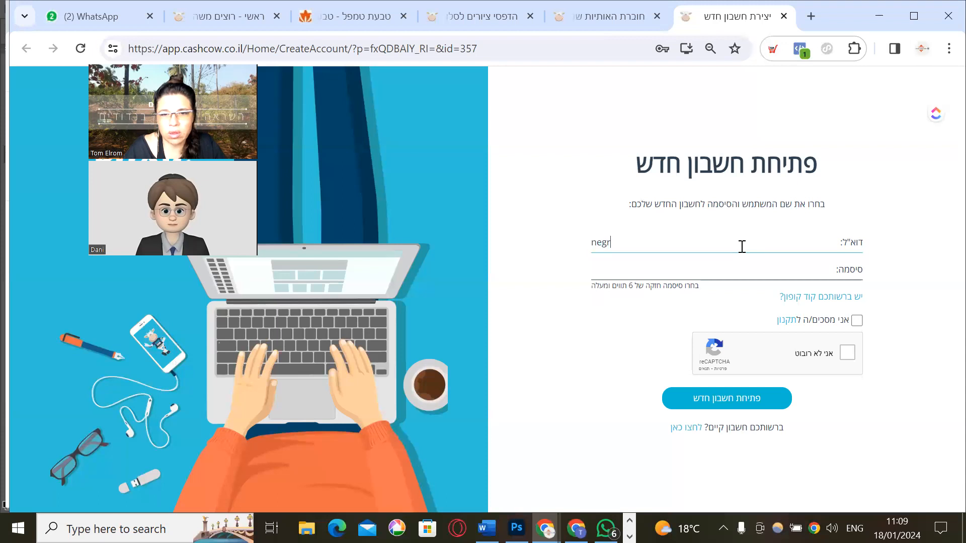
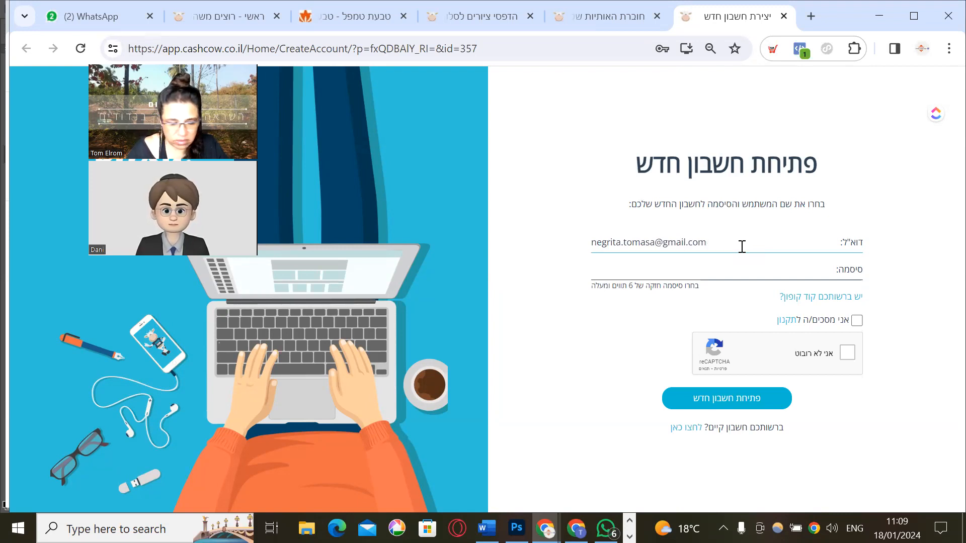
{"action": "key", "text": "Tab"}
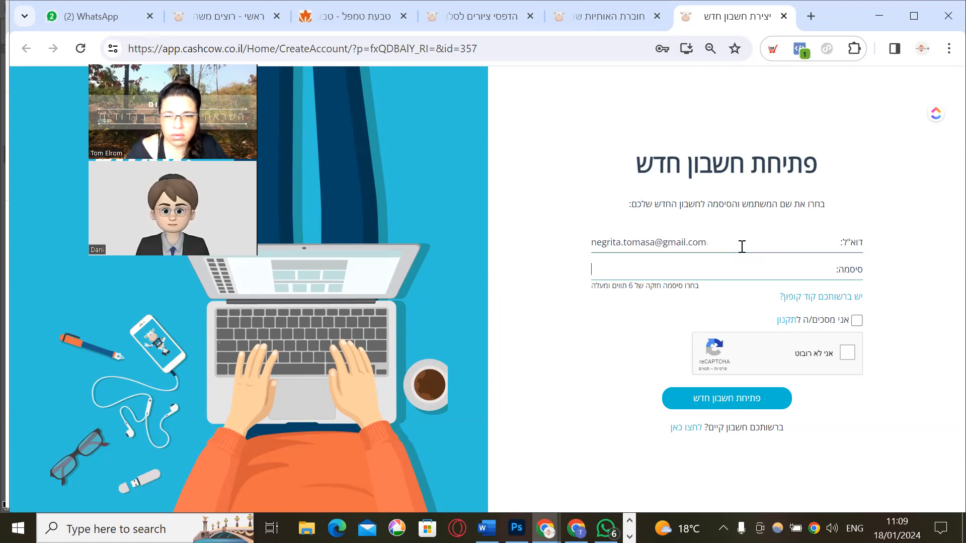
{"action": "type", "text": "•••"}
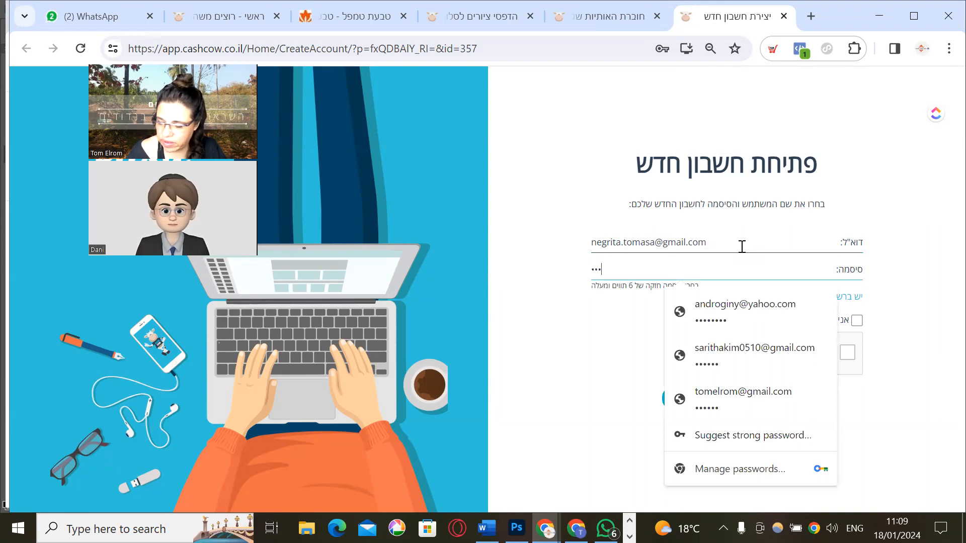
{"action": "left_click", "coordinate": [582, 351]}
Accept the terms, pass the reCAPTCHA and create the account
{"action": "left_click", "coordinate": [855, 322]}
{"action": "left_click", "coordinate": [849, 352]}
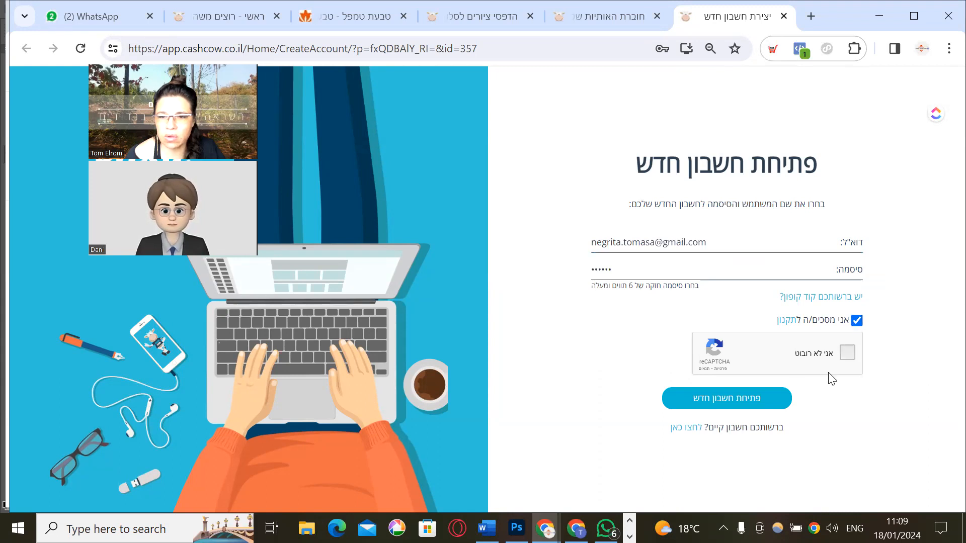
{"action": "left_click", "coordinate": [709, 400]}
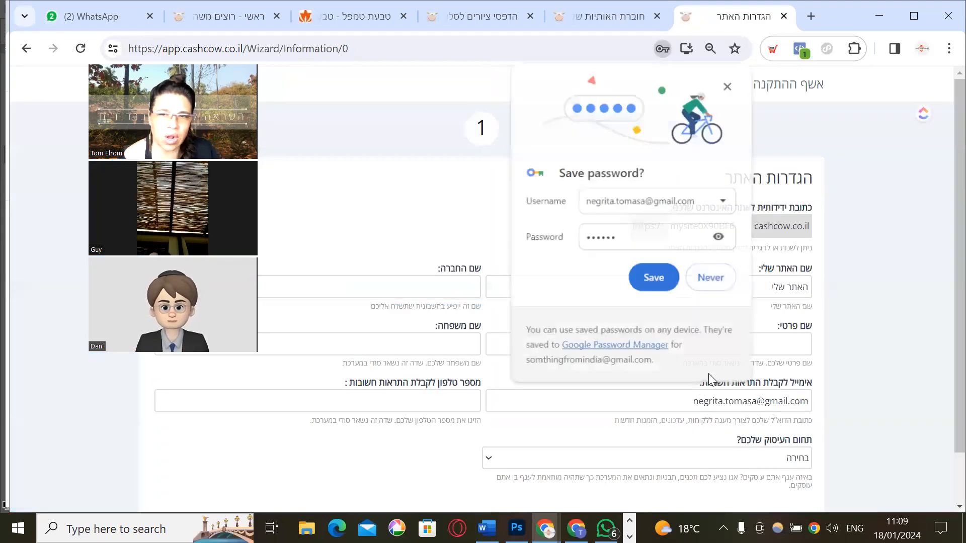
Decline saving the password and fill in company, first name, last name and phone
{"action": "left_click", "coordinate": [704, 283]}
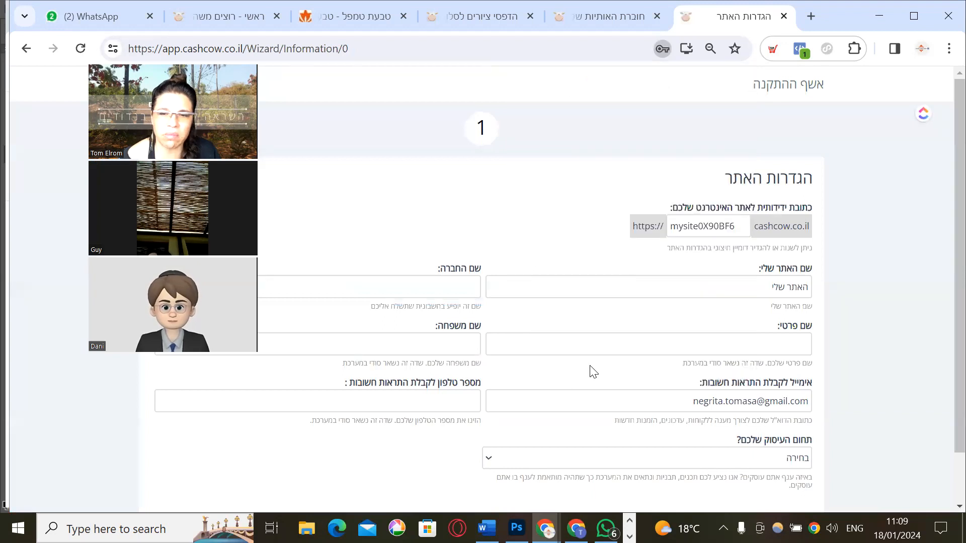
{"action": "scroll", "coordinate": [538, 345], "scroll_direction": "down", "scroll_amount": 1}
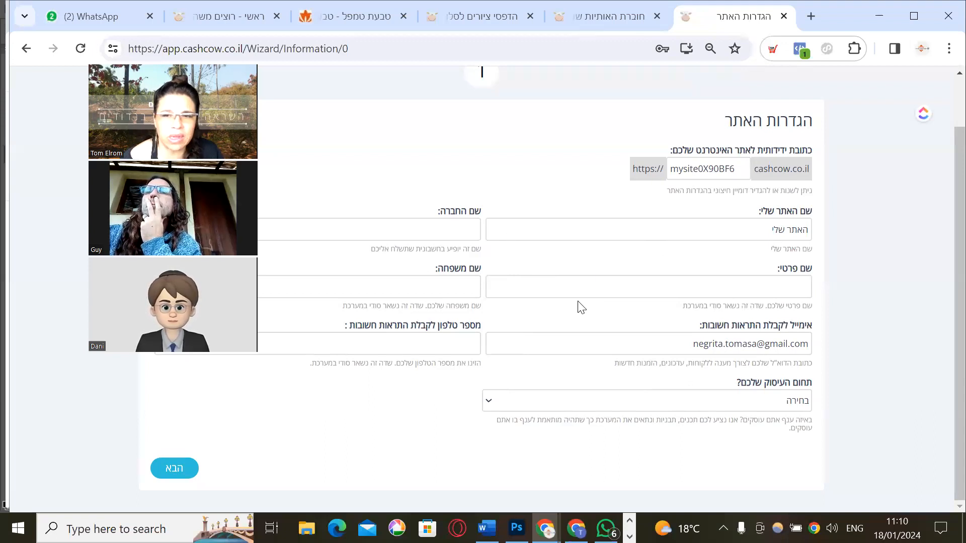
{"action": "left_click", "coordinate": [430, 237]}
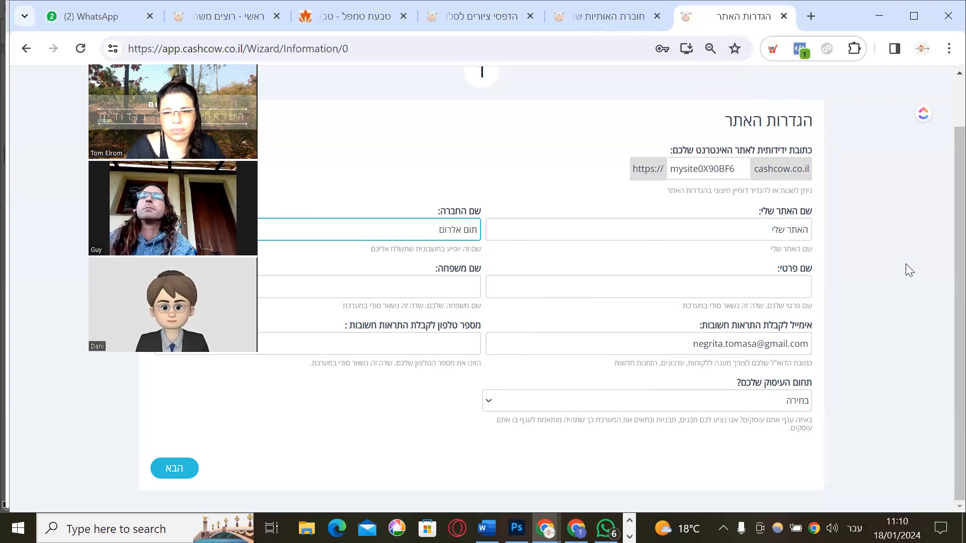
{"action": "key", "text": "Tab"}
{"action": "type", "text": "אלרום"}
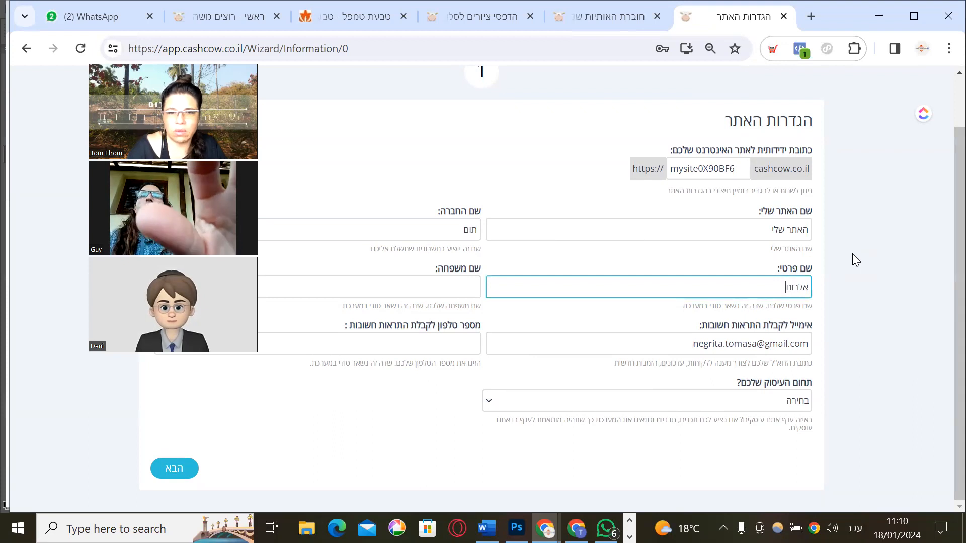
{"action": "left_click", "coordinate": [421, 229]}
{"action": "left_click", "coordinate": [419, 289]}
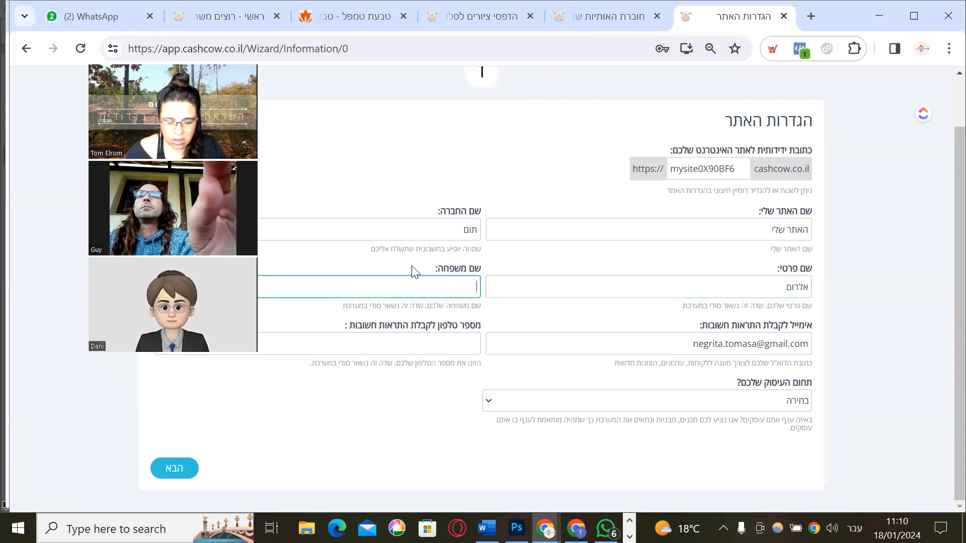
{"action": "left_click", "coordinate": [382, 351]}
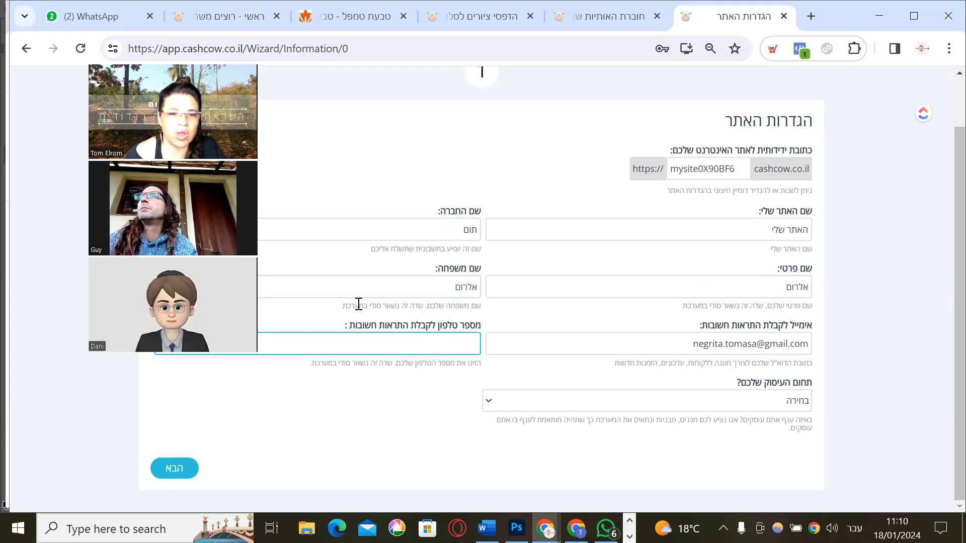
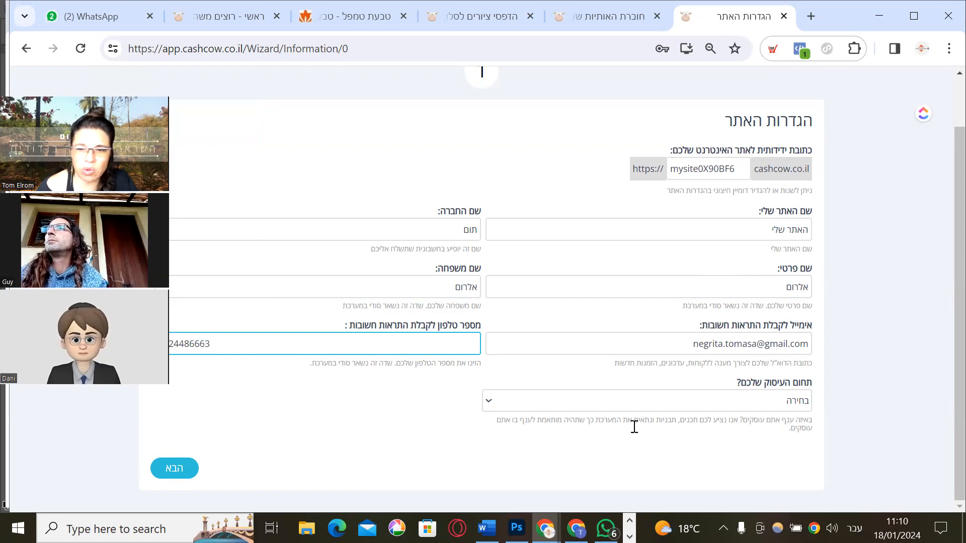
Set the business field to אומנות / צילום and continue to step 2
{"action": "left_click", "coordinate": [676, 404]}
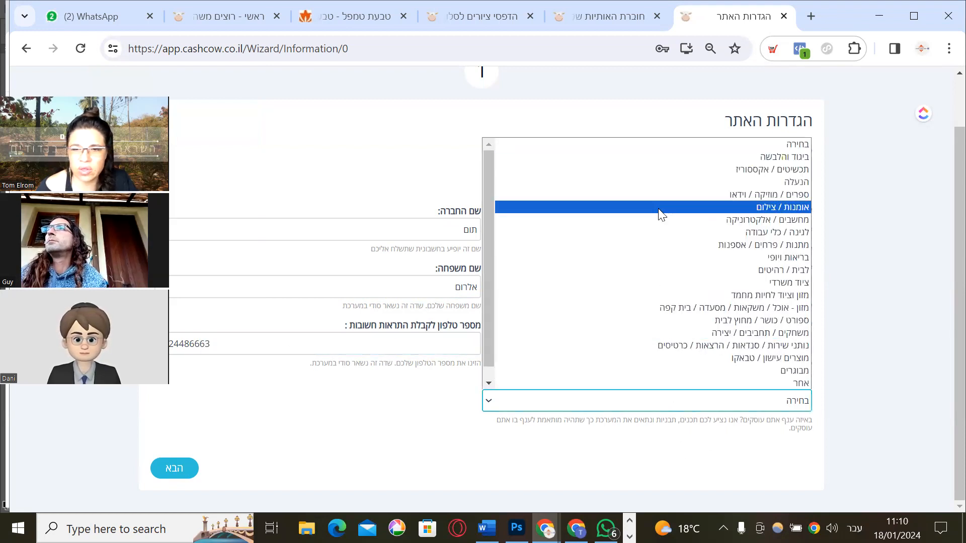
{"action": "left_click", "coordinate": [661, 210]}
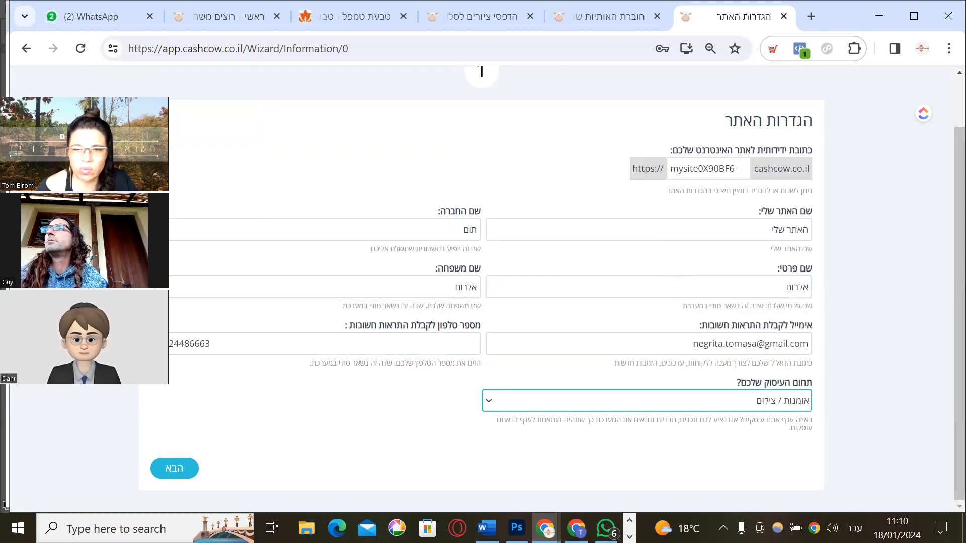
{"action": "left_click", "coordinate": [168, 468]}
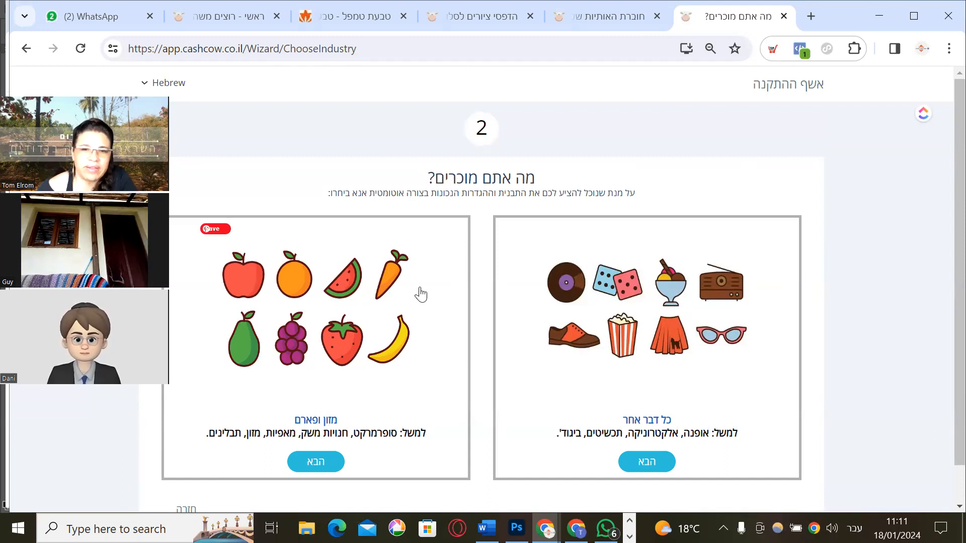
{"action": "left_click", "coordinate": [650, 464]}
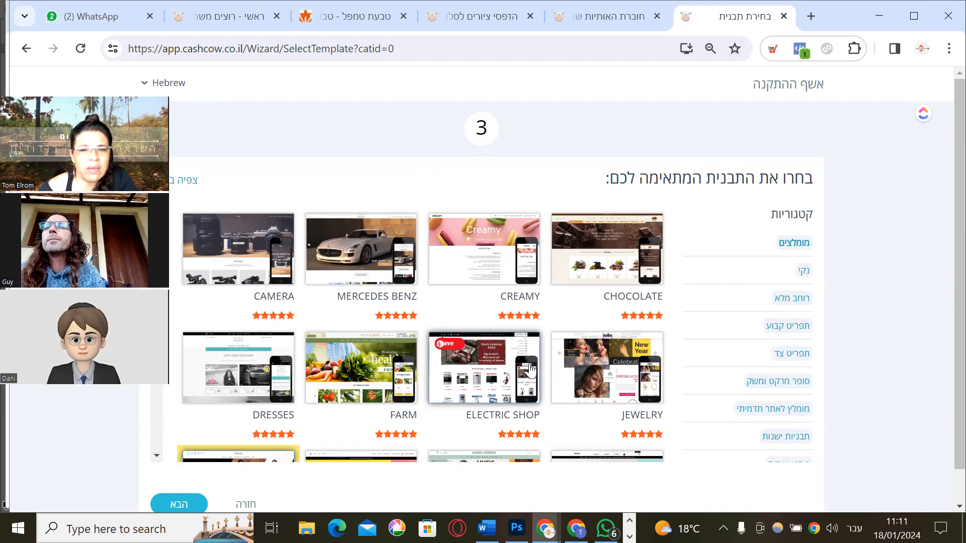
{"action": "scroll", "coordinate": [532, 364], "scroll_direction": "down", "scroll_amount": 2}
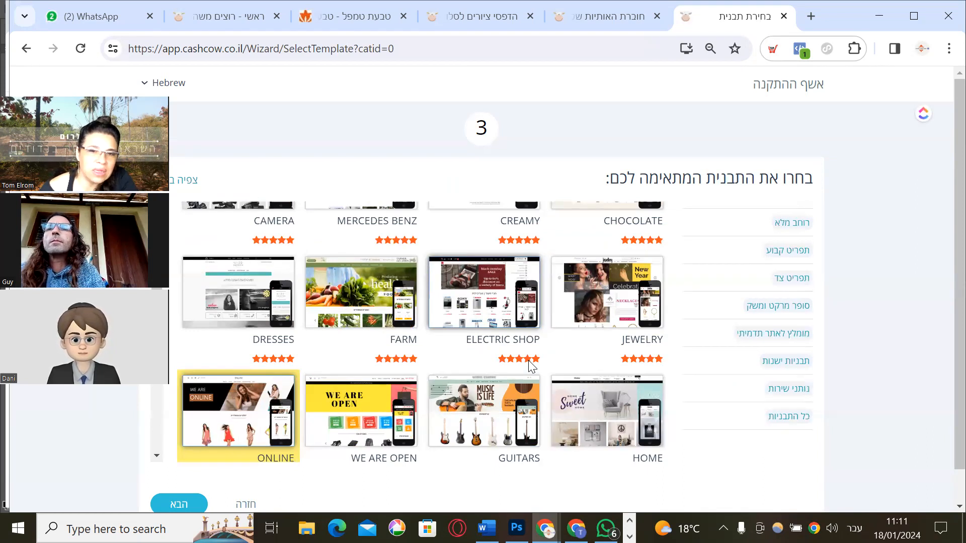
{"action": "scroll", "coordinate": [531, 366], "scroll_direction": "up", "scroll_amount": 2}
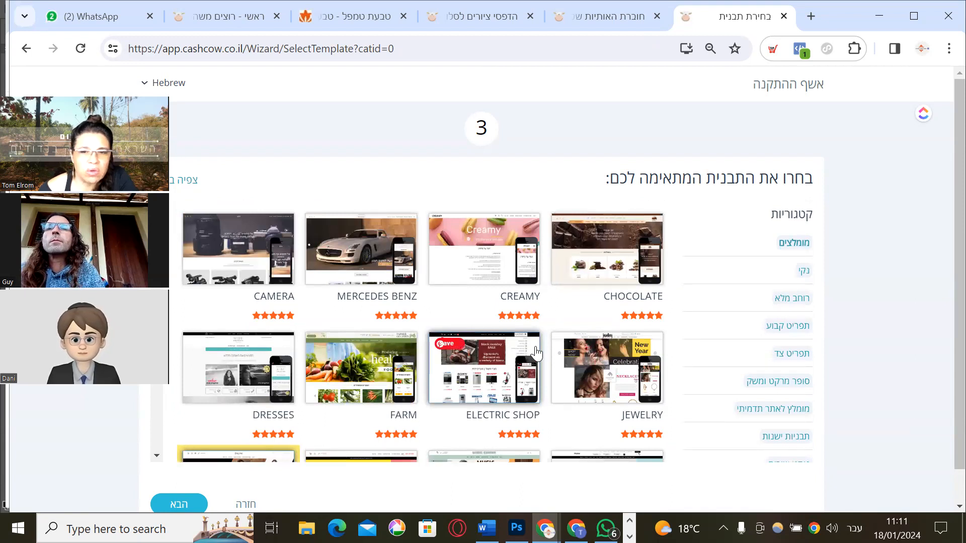
{"action": "scroll", "coordinate": [438, 327], "scroll_direction": "down", "scroll_amount": 3}
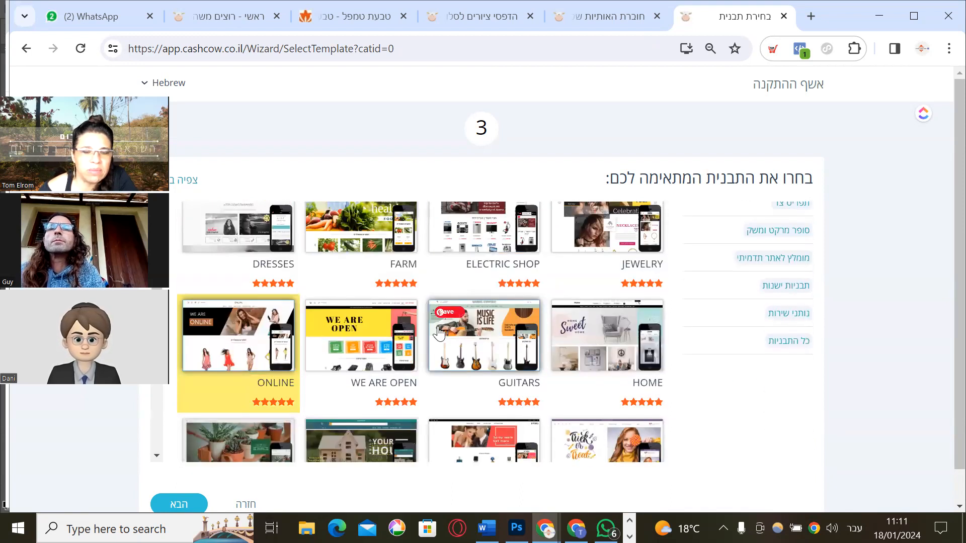
{"action": "scroll", "coordinate": [304, 378], "scroll_direction": "down", "scroll_amount": 2}
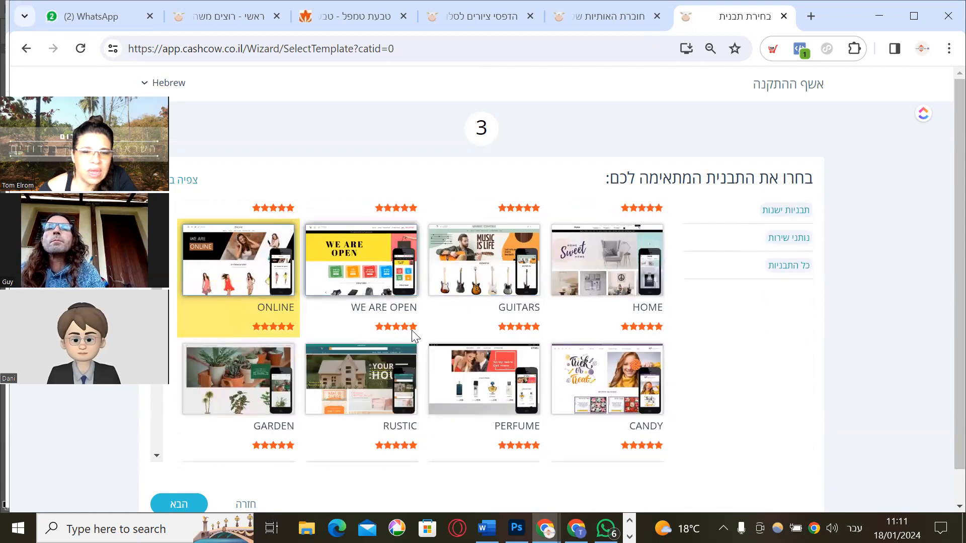
{"action": "scroll", "coordinate": [412, 330], "scroll_direction": "down", "scroll_amount": 2}
{"action": "left_click", "coordinate": [258, 316]}
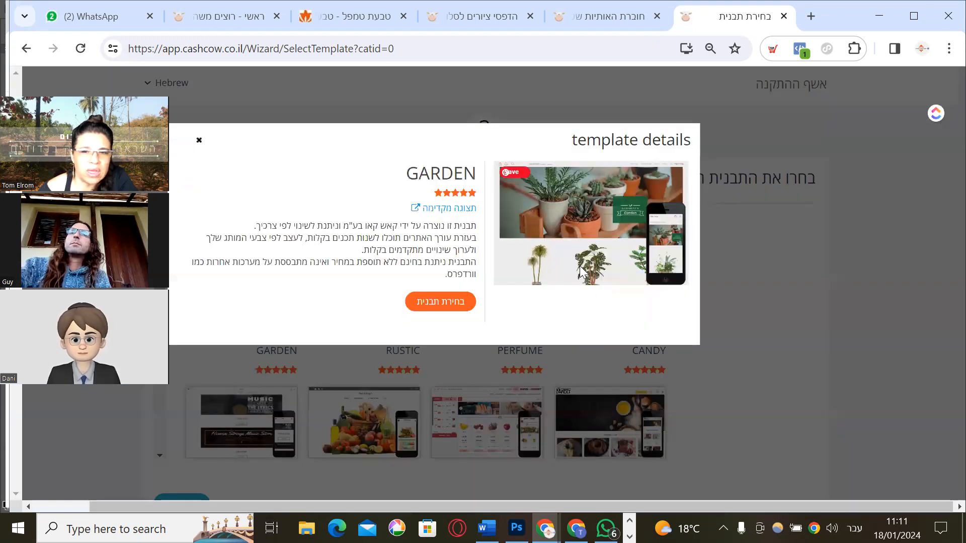
{"action": "left_click", "coordinate": [199, 142]}
{"action": "left_click", "coordinate": [476, 422]}
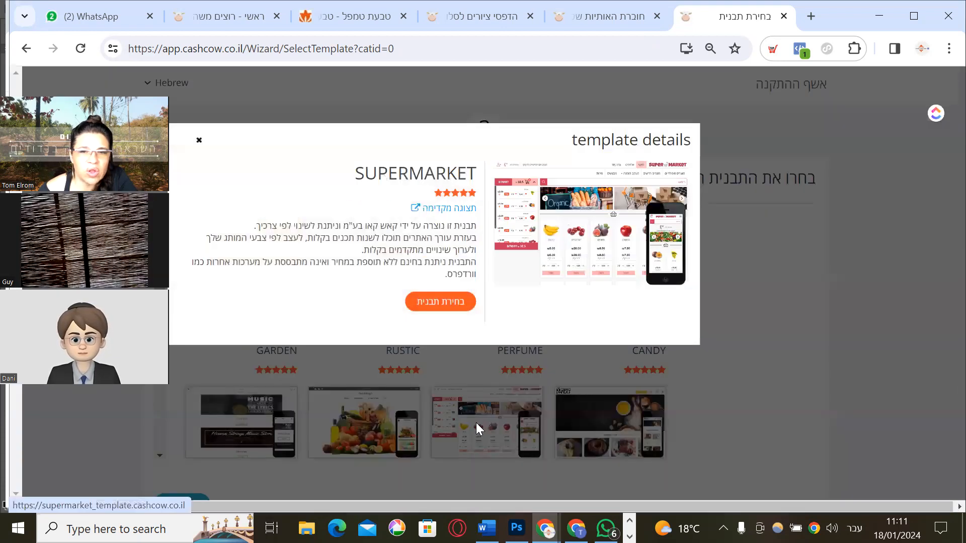
{"action": "left_click", "coordinate": [200, 141]}
{"action": "scroll", "coordinate": [479, 285], "scroll_direction": "up", "scroll_amount": 5}
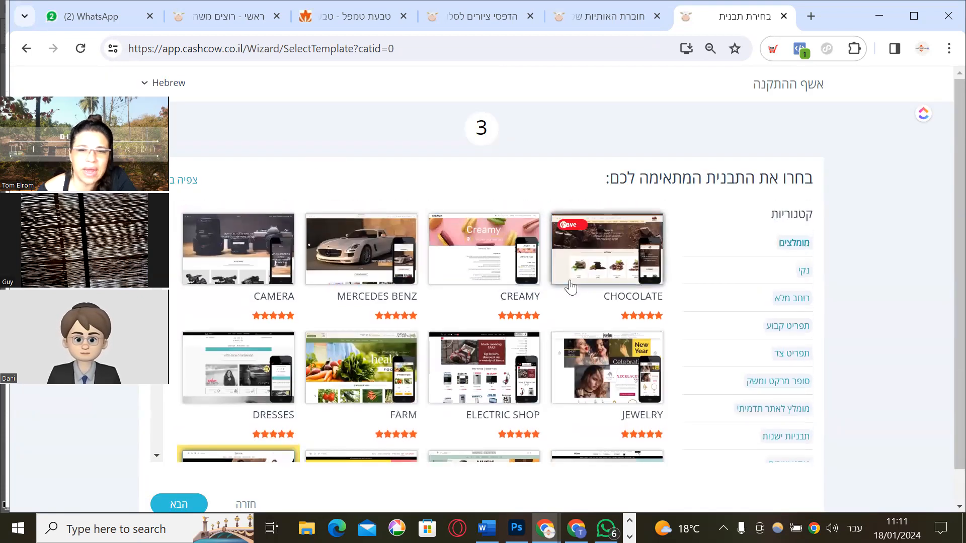
{"action": "left_click", "coordinate": [568, 285]}
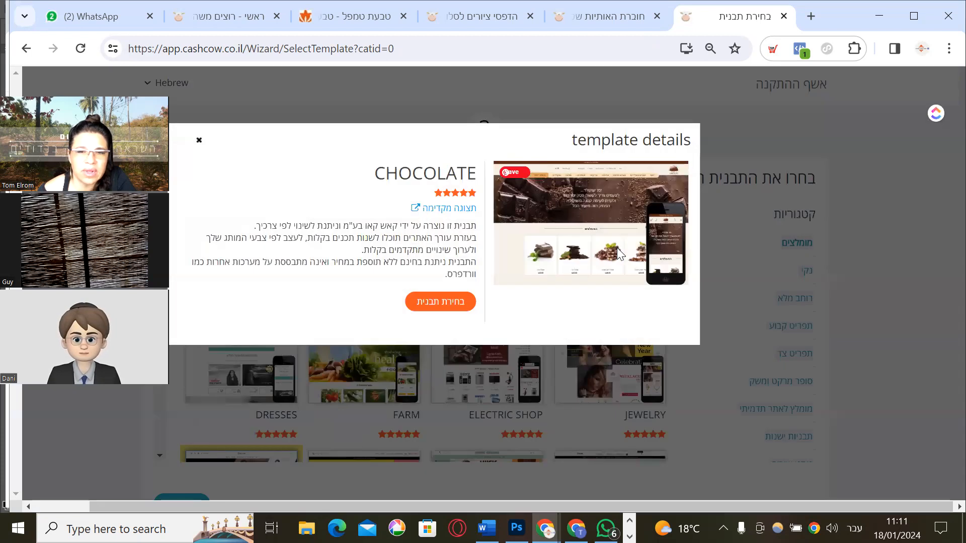
{"action": "left_click", "coordinate": [416, 208]}
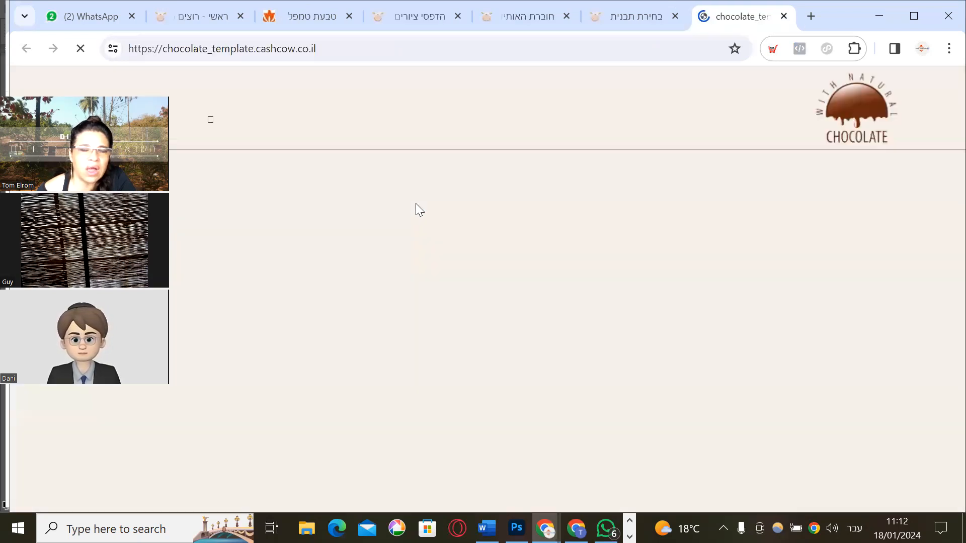
{"action": "scroll", "coordinate": [694, 306], "scroll_direction": "down", "scroll_amount": 10}
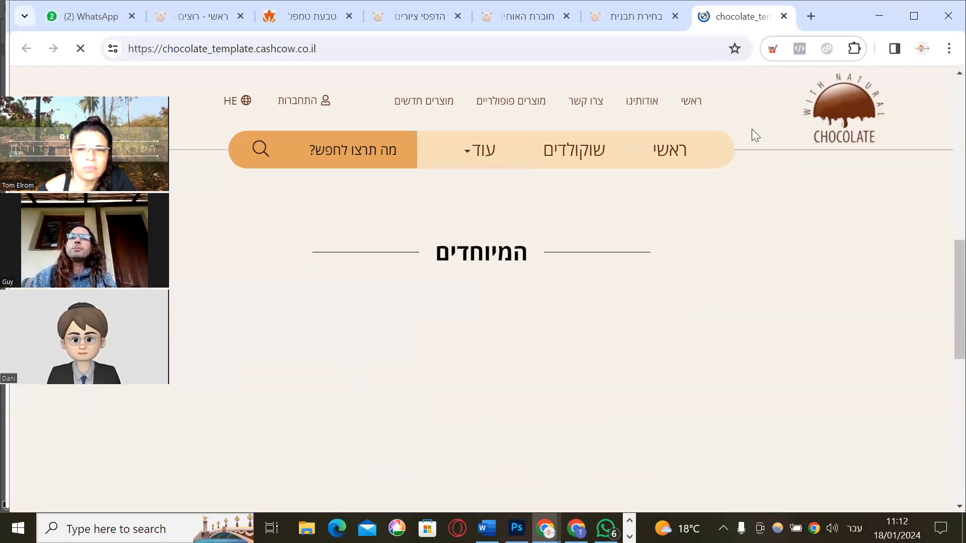
{"action": "scroll", "coordinate": [752, 129], "scroll_direction": "up", "scroll_amount": 5}
{"action": "left_click", "coordinate": [783, 17]}
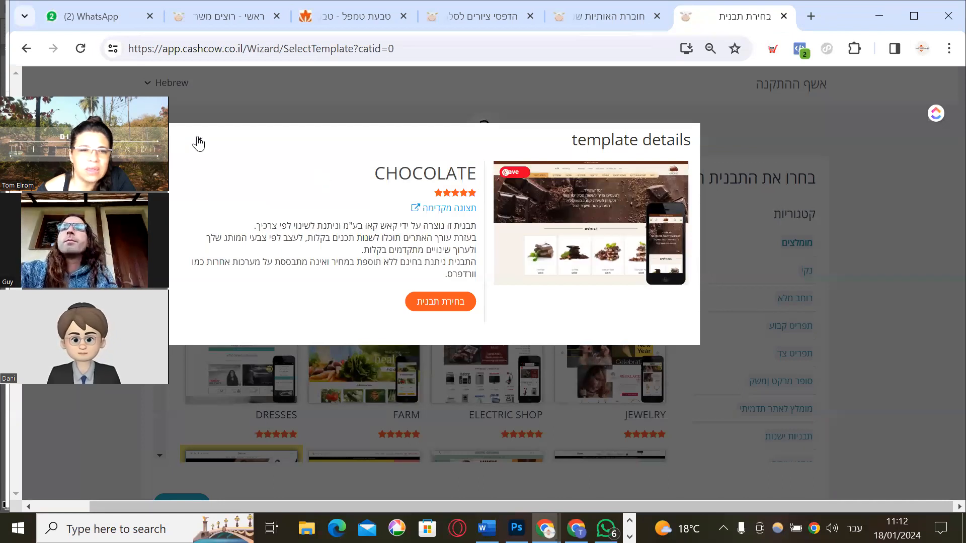
{"action": "left_click", "coordinate": [199, 141]}
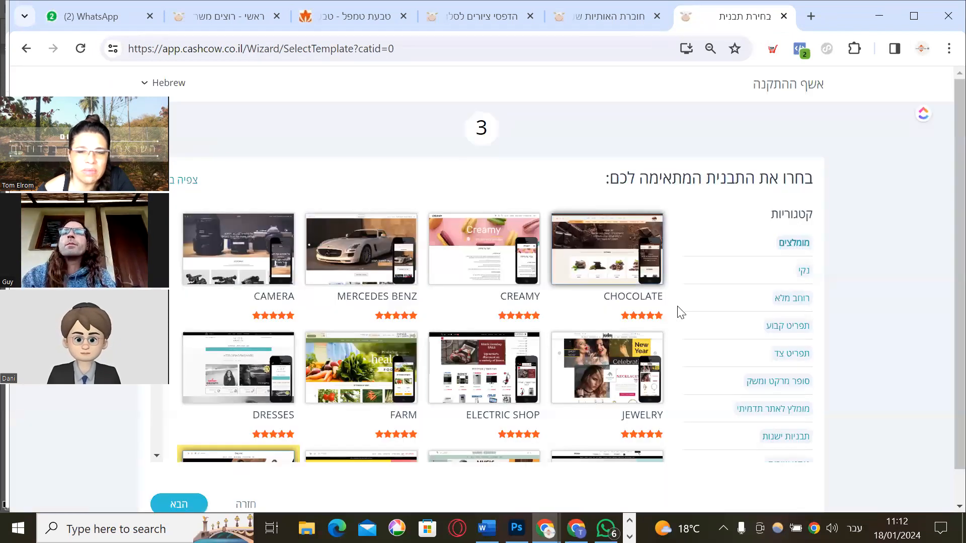
{"action": "scroll", "coordinate": [535, 357], "scroll_direction": "down", "scroll_amount": 2}
{"action": "scroll", "coordinate": [523, 301], "scroll_direction": "up", "scroll_amount": 2}
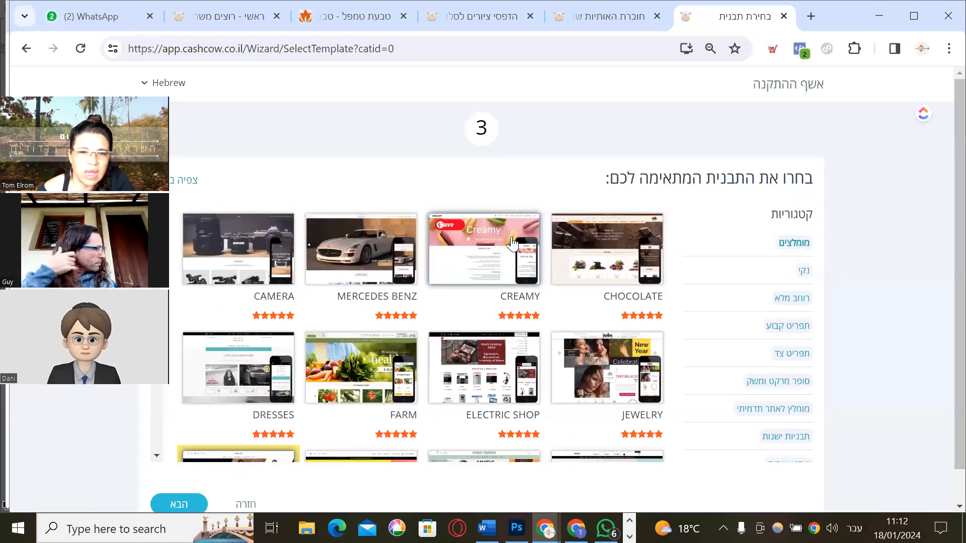
{"action": "scroll", "coordinate": [442, 341], "scroll_direction": "down", "scroll_amount": 2}
{"action": "scroll", "coordinate": [452, 322], "scroll_direction": "down", "scroll_amount": 2}
{"action": "scroll", "coordinate": [449, 312], "scroll_direction": "up", "scroll_amount": 4}
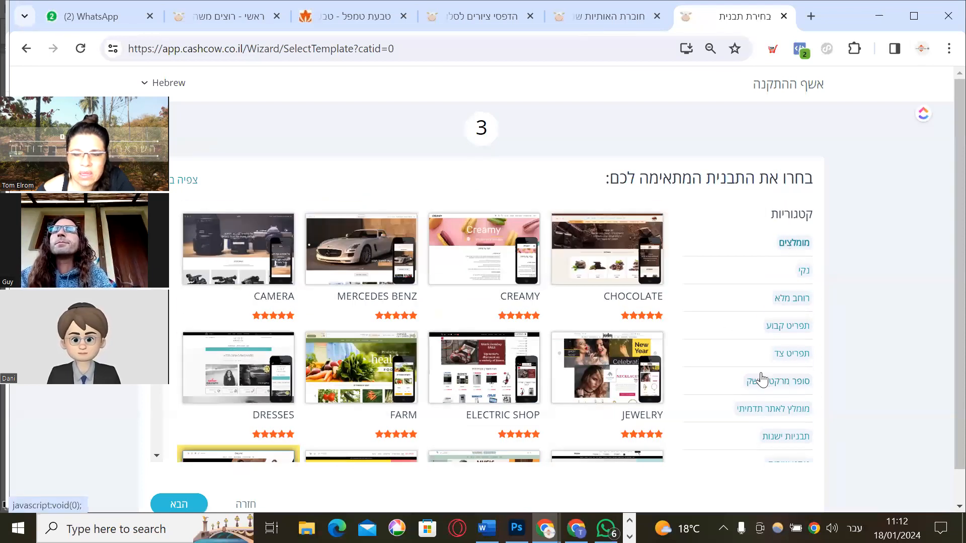
{"action": "left_click", "coordinate": [799, 274]}
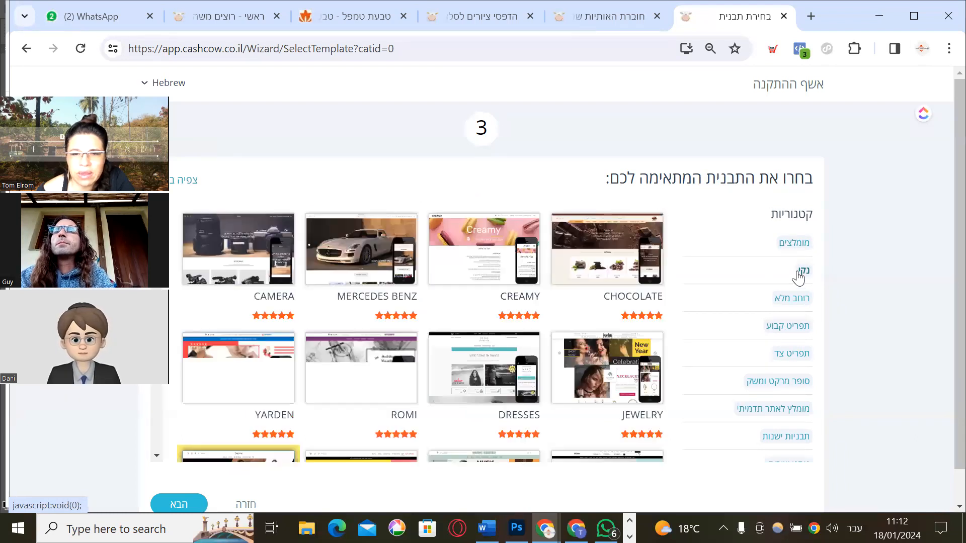
{"action": "left_click", "coordinate": [795, 245]}
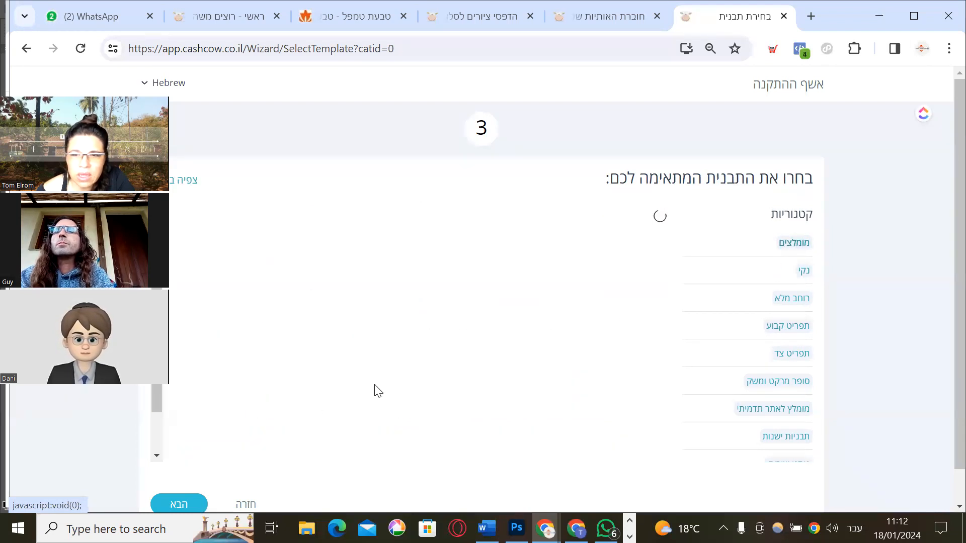
{"action": "scroll", "coordinate": [369, 367], "scroll_direction": "down", "scroll_amount": 1}
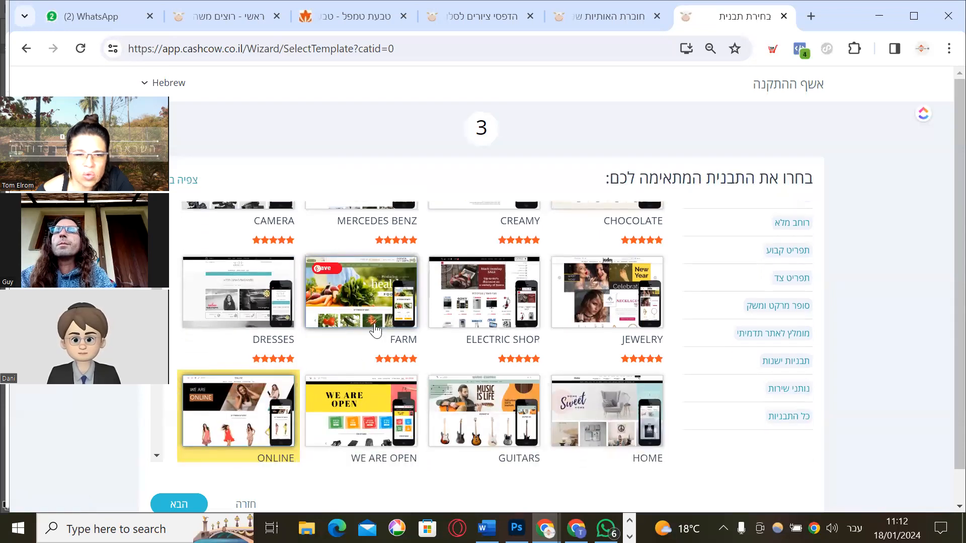
Select FARM as the new store's template
{"action": "left_click", "coordinate": [375, 317]}
{"action": "left_click", "coordinate": [445, 305]}
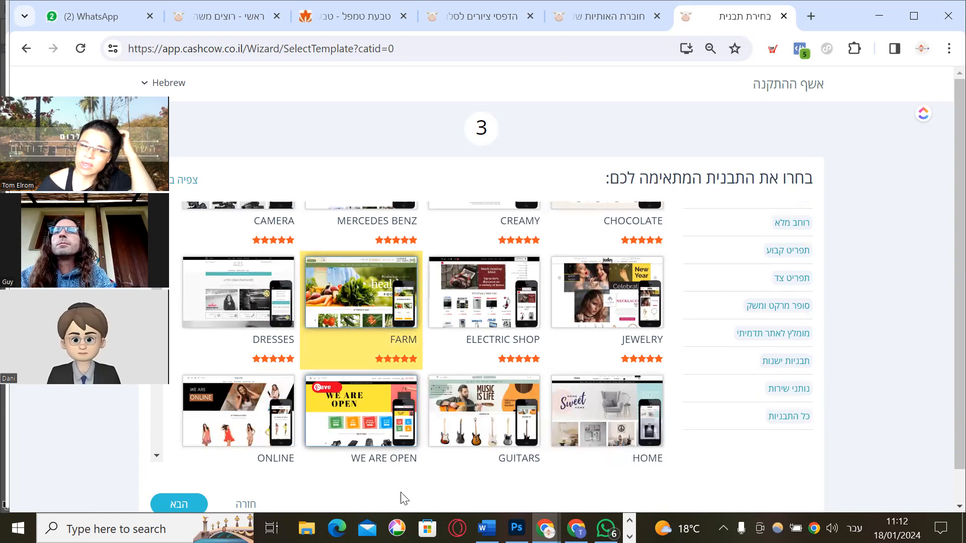
{"action": "left_click", "coordinate": [188, 506]}
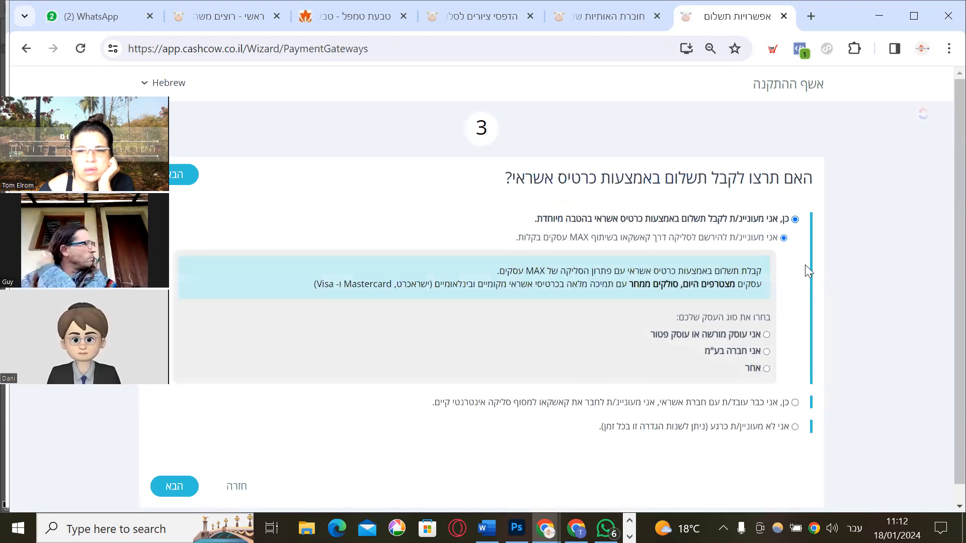
Decline credit card payments for now and finish the setup
{"action": "scroll", "coordinate": [635, 283], "scroll_direction": "up", "scroll_amount": 1}
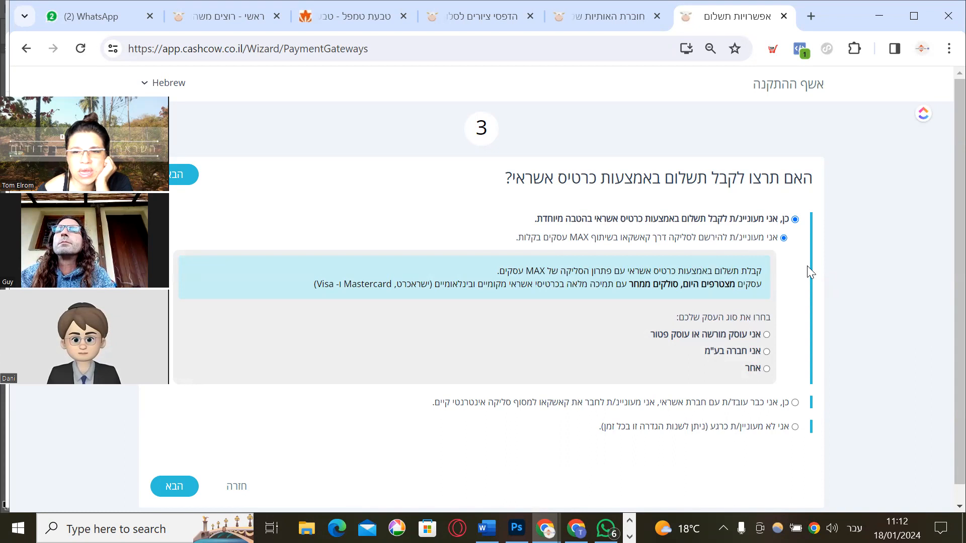
{"action": "left_click", "coordinate": [796, 426]}
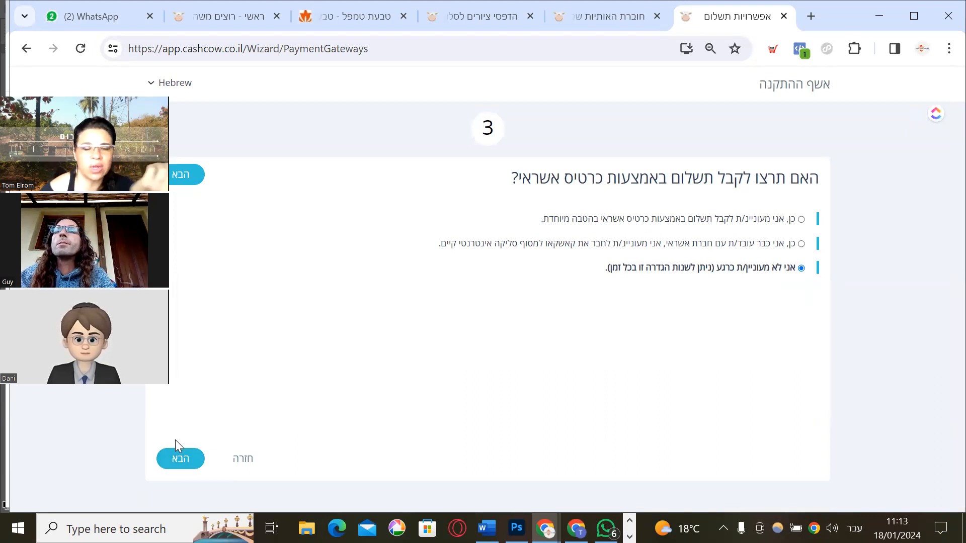
{"action": "left_click", "coordinate": [177, 465]}
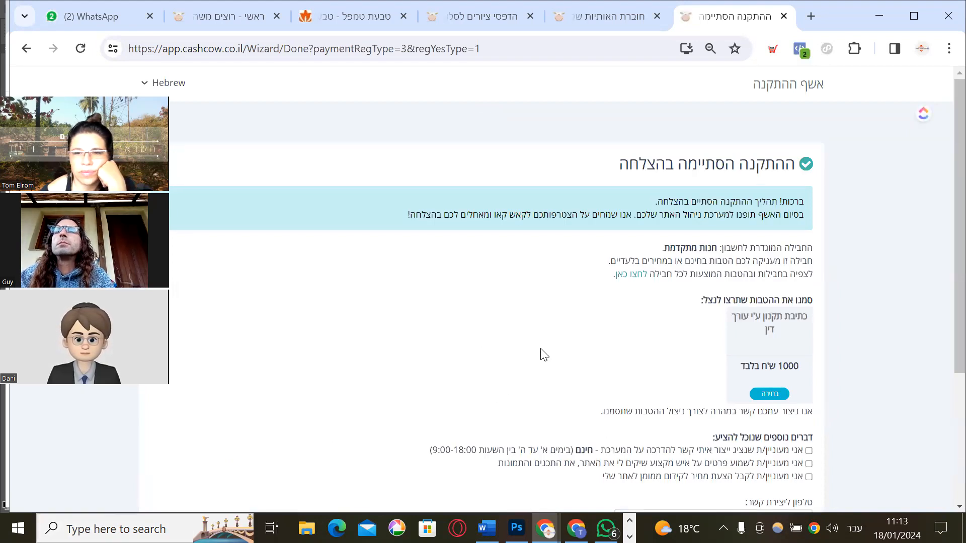
Review the setup-completed page and continue to the store's management system (מעבר למערכת הניהול)
{"action": "scroll", "coordinate": [629, 249], "scroll_direction": "down", "scroll_amount": 3}
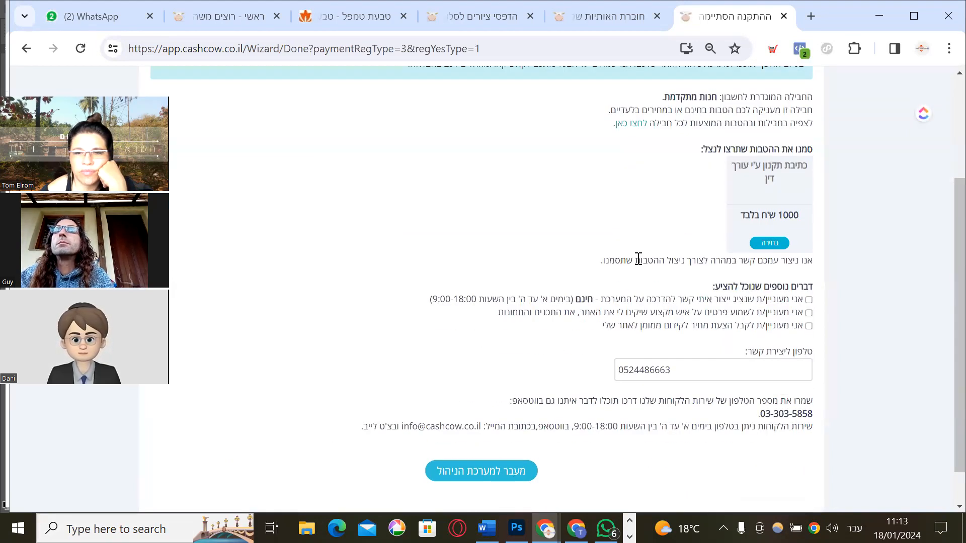
{"action": "scroll", "coordinate": [638, 259], "scroll_direction": "up", "scroll_amount": 3}
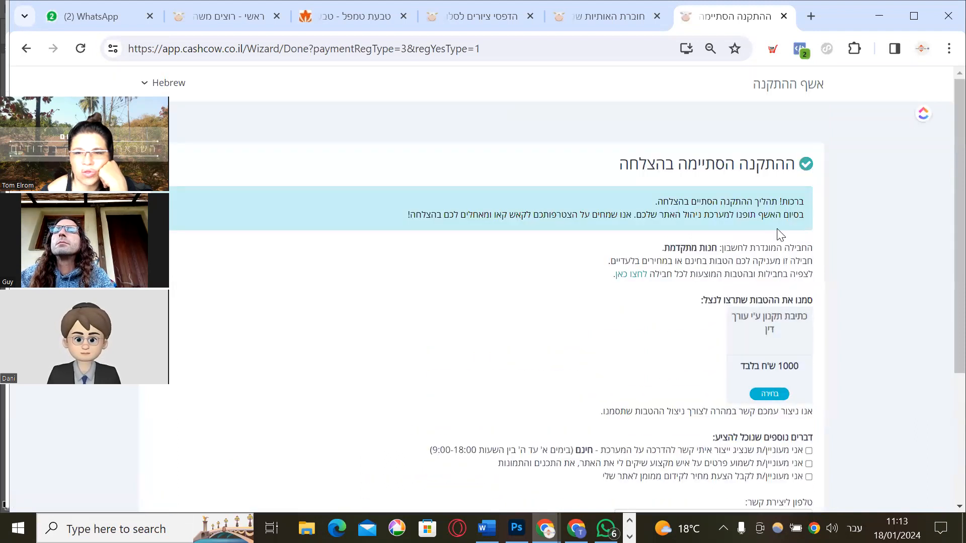
{"action": "scroll", "coordinate": [649, 348], "scroll_direction": "down", "scroll_amount": 2}
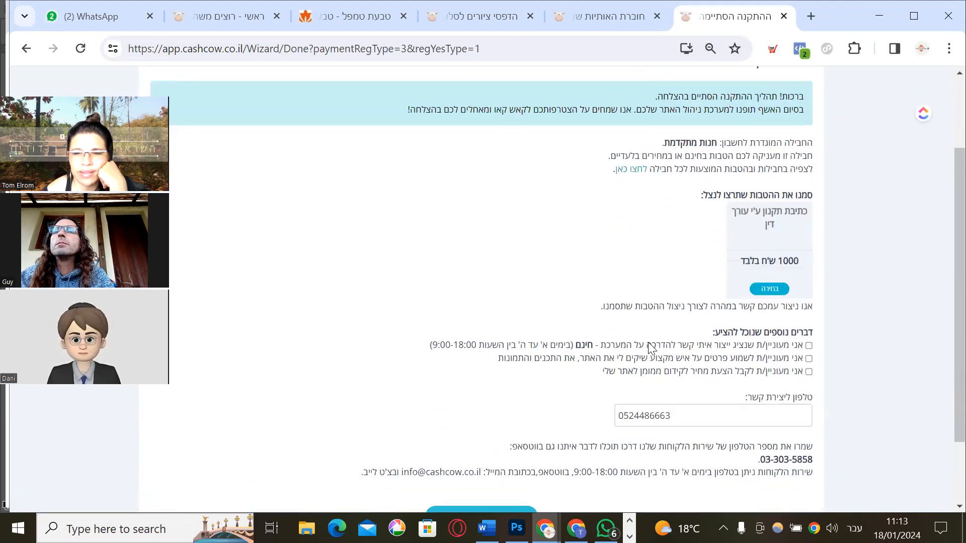
{"action": "scroll", "coordinate": [649, 347], "scroll_direction": "down", "scroll_amount": 1}
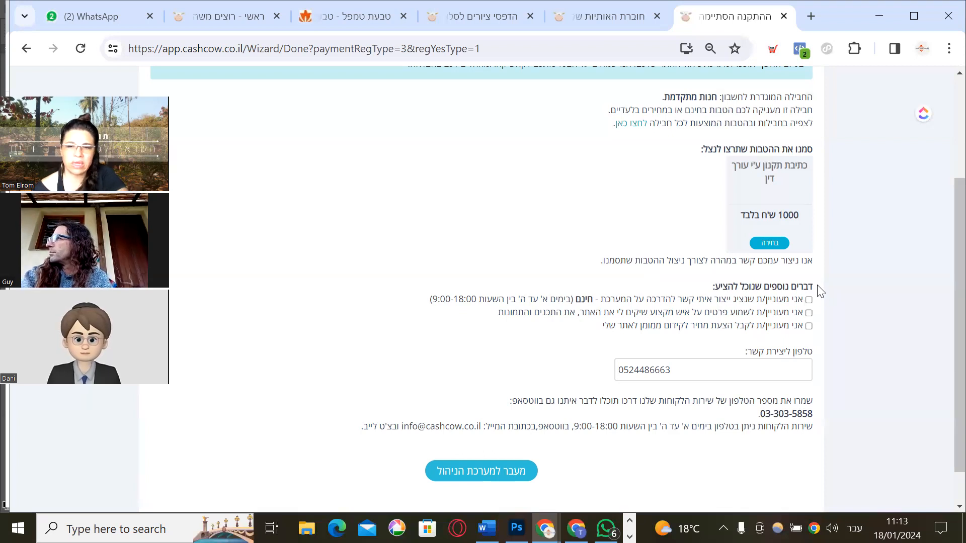
{"action": "left_click", "coordinate": [491, 482]}
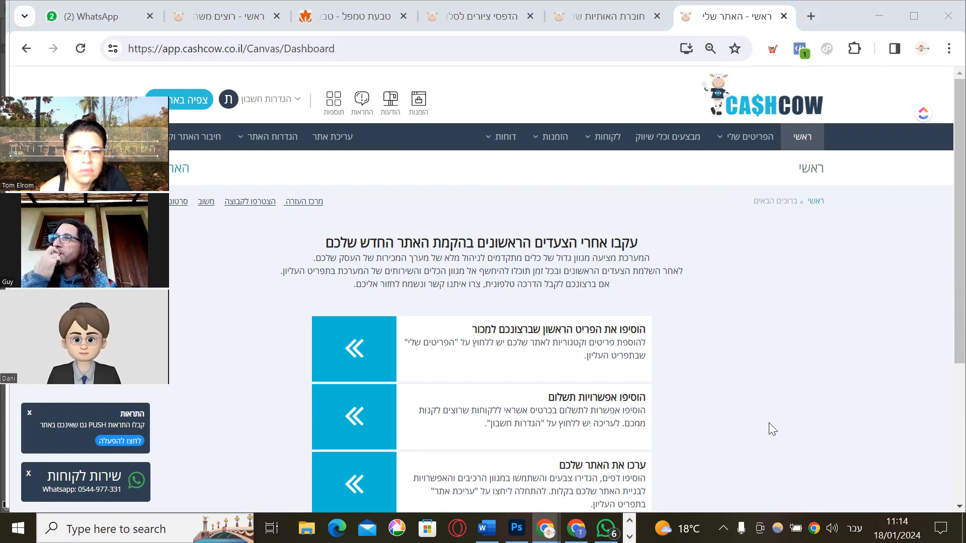
Open the live site mysite0x90bf6.cashcow.co.il from the 'צפיה באתר שלכם' card
{"action": "scroll", "coordinate": [829, 302], "scroll_direction": "down", "scroll_amount": 5}
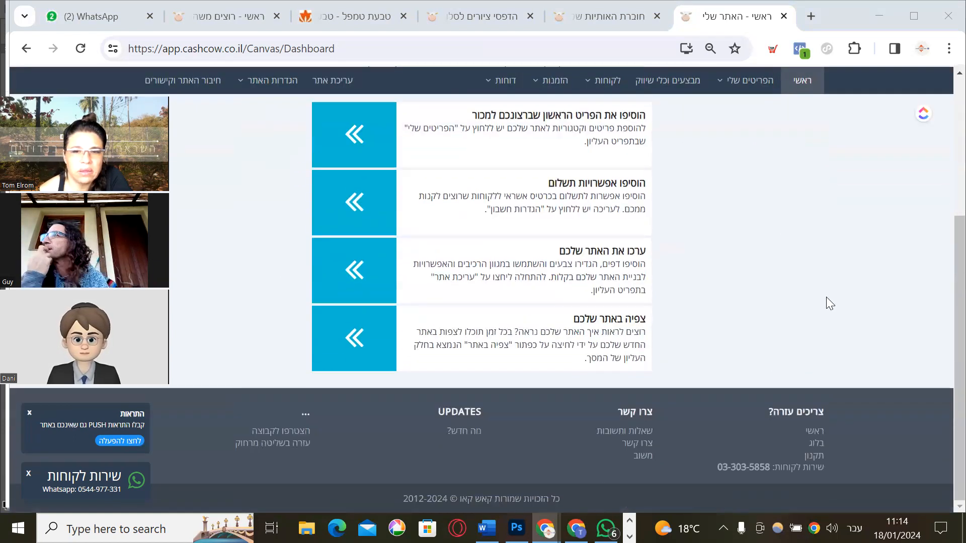
{"action": "scroll", "coordinate": [828, 302], "scroll_direction": "up", "scroll_amount": 3}
{"action": "scroll", "coordinate": [769, 147], "scroll_direction": "down", "scroll_amount": 2}
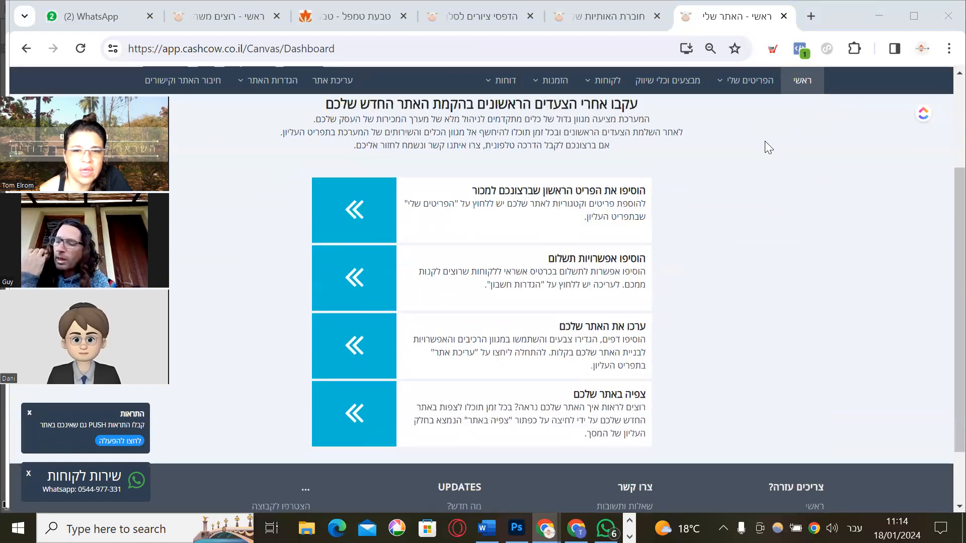
{"action": "scroll", "coordinate": [778, 257], "scroll_direction": "up", "scroll_amount": 1}
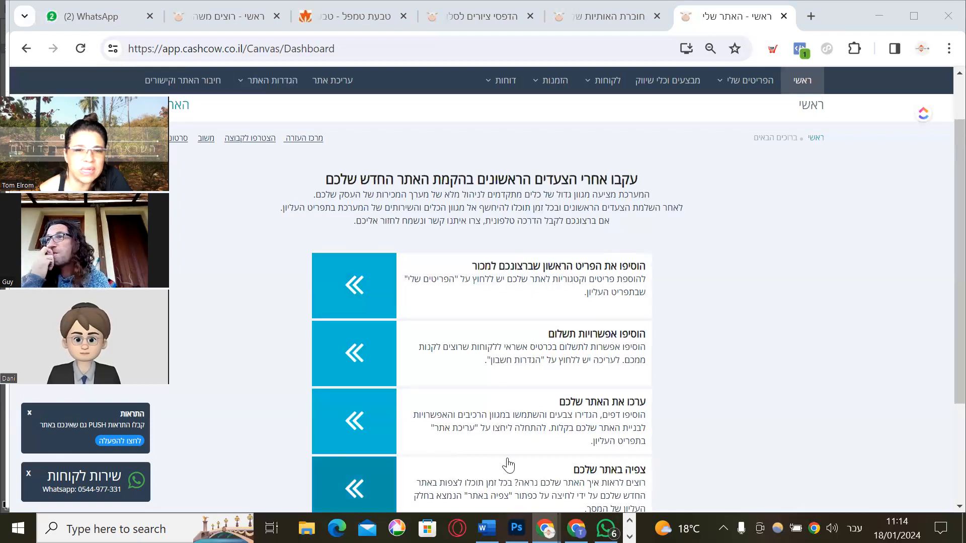
{"action": "scroll", "coordinate": [508, 458], "scroll_direction": "down", "scroll_amount": 1}
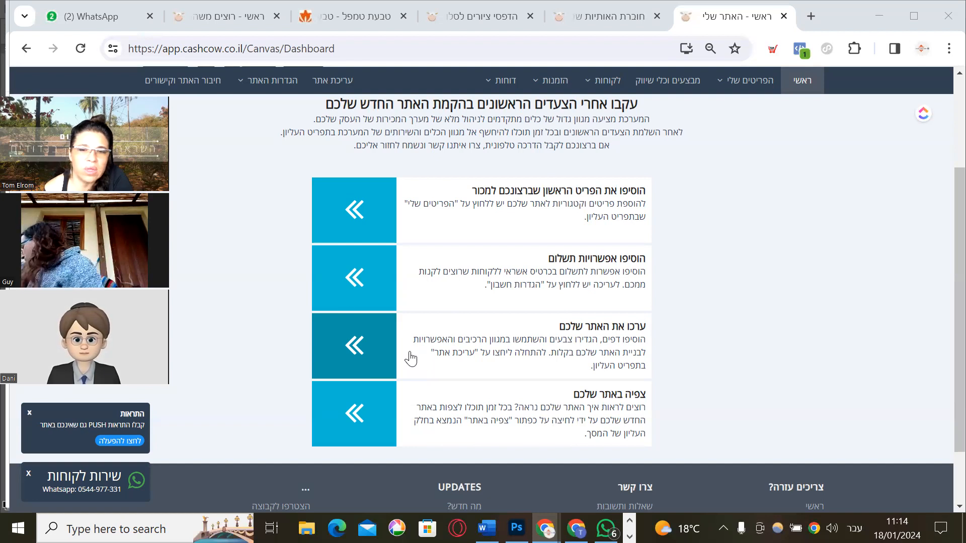
{"action": "left_click", "coordinate": [347, 409]}
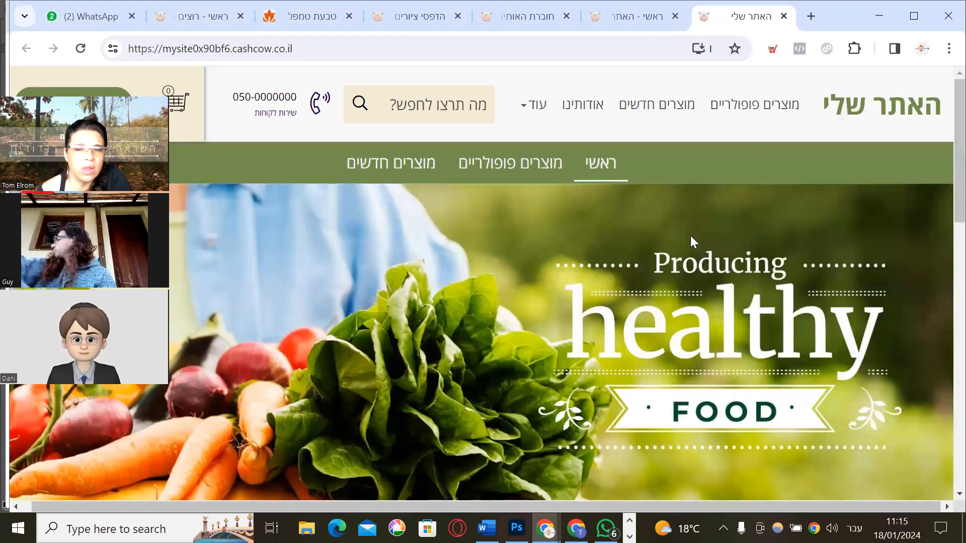
Browse the FARM storefront, then return to the CashCow dashboard tab
{"action": "scroll", "coordinate": [673, 277], "scroll_direction": "down", "scroll_amount": 5}
{"action": "scroll", "coordinate": [671, 277], "scroll_direction": "down", "scroll_amount": 10}
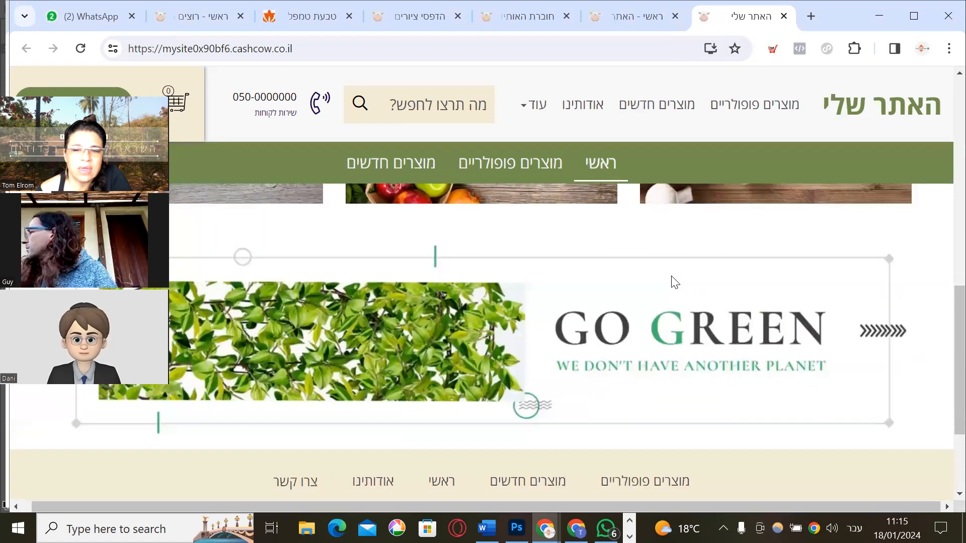
{"action": "scroll", "coordinate": [671, 274], "scroll_direction": "up", "scroll_amount": 15}
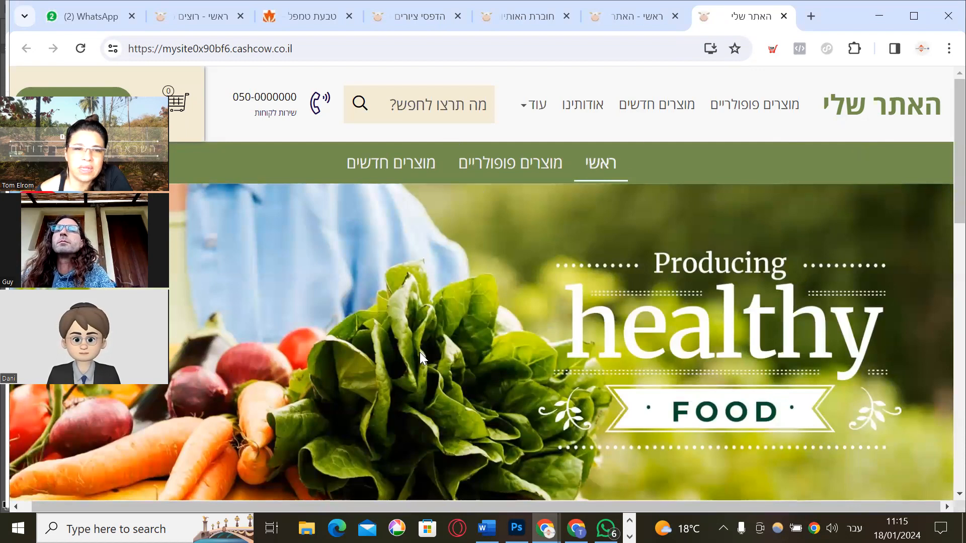
{"action": "scroll", "coordinate": [559, 385], "scroll_direction": "down", "scroll_amount": 10}
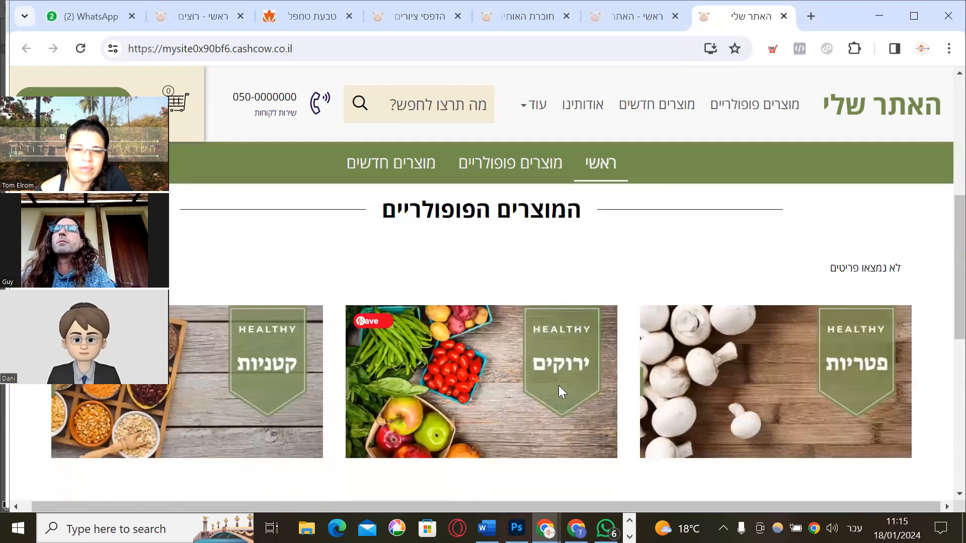
{"action": "scroll", "coordinate": [560, 390], "scroll_direction": "down", "scroll_amount": 3}
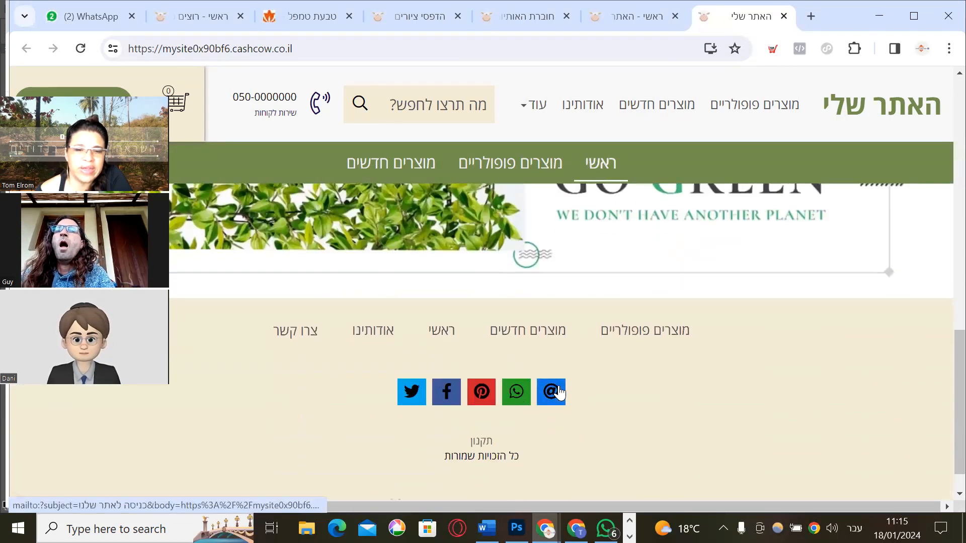
{"action": "scroll", "coordinate": [560, 390], "scroll_direction": "up", "scroll_amount": 8}
{"action": "scroll", "coordinate": [558, 385], "scroll_direction": "up", "scroll_amount": 5}
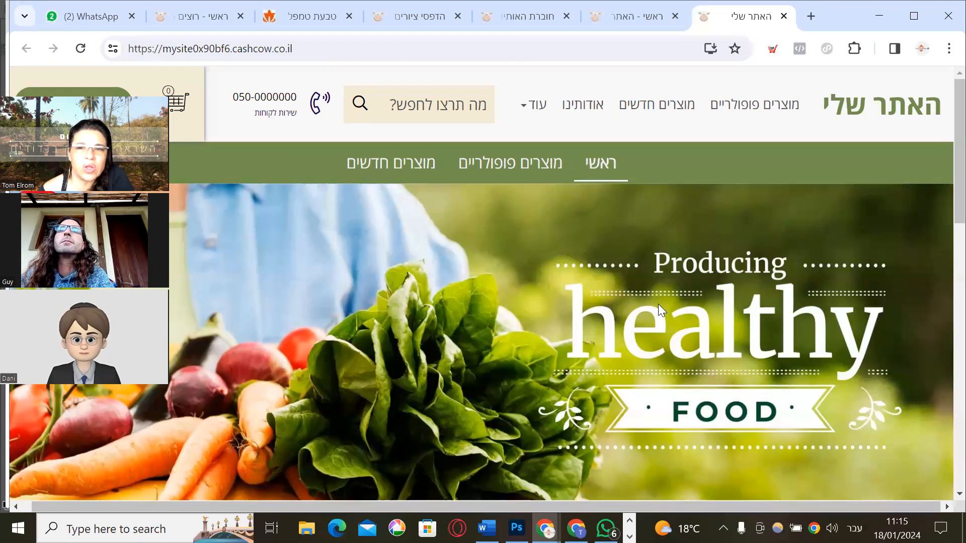
{"action": "left_click", "coordinate": [622, 11]}
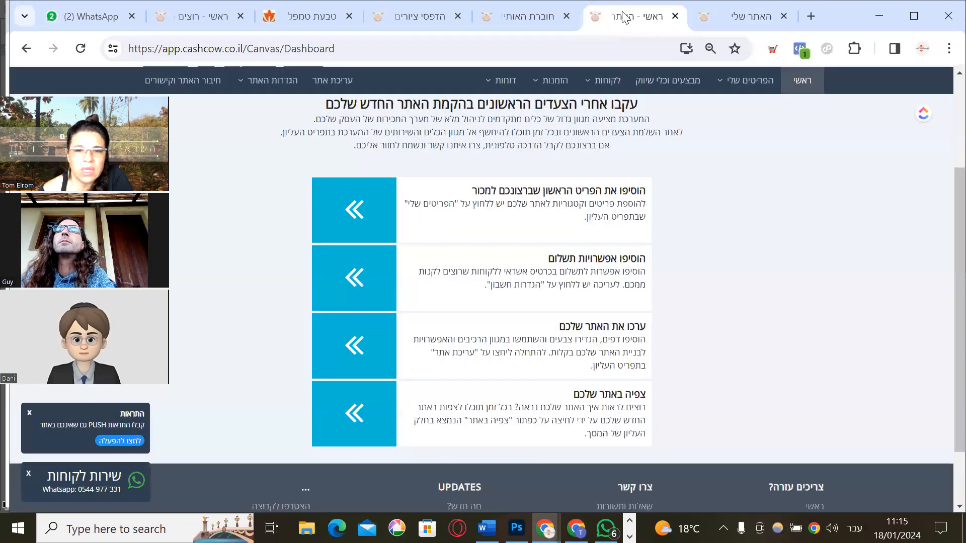
Switch to the established store's dashboard showing ₪4,325.00 revenue and recent orders
{"action": "scroll", "coordinate": [779, 204], "scroll_direction": "up", "scroll_amount": 2}
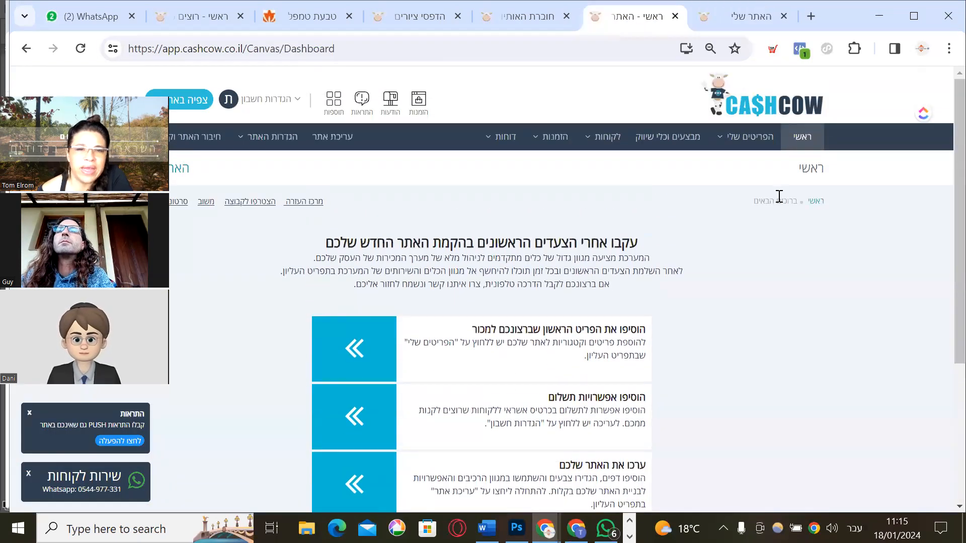
{"action": "scroll", "coordinate": [777, 195], "scroll_direction": "up", "scroll_amount": 1}
{"action": "scroll", "coordinate": [778, 195], "scroll_direction": "down", "scroll_amount": 1}
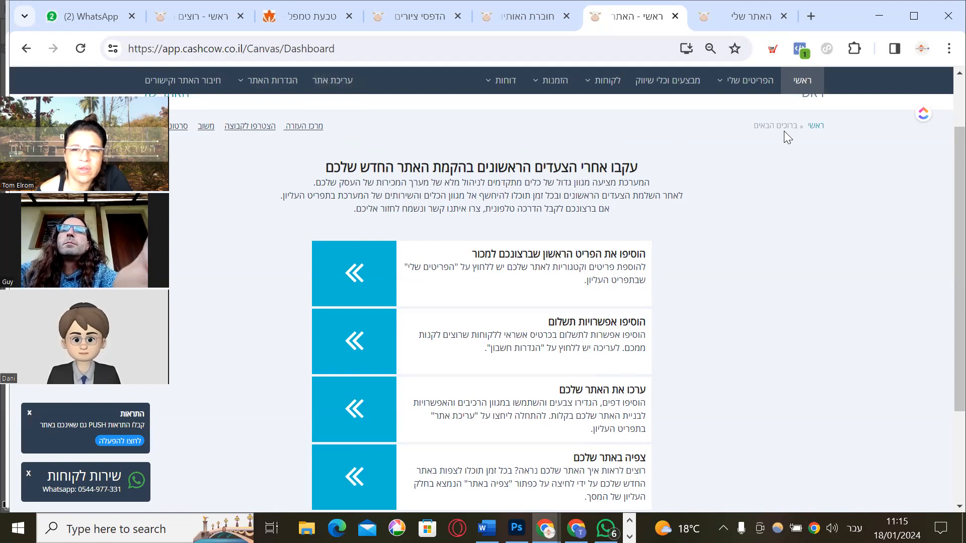
{"action": "mouse_move", "coordinate": [755, 82]}
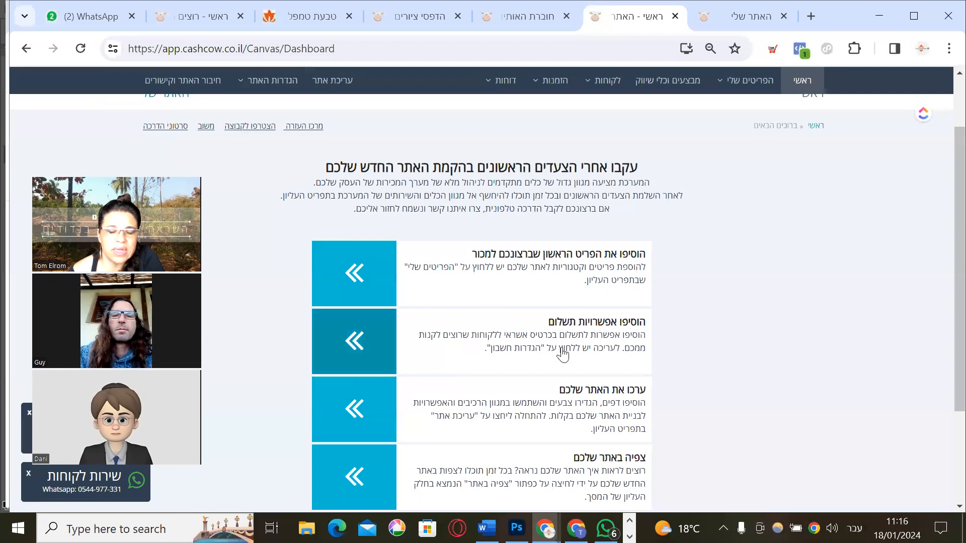
{"action": "left_click", "coordinate": [173, 13]}
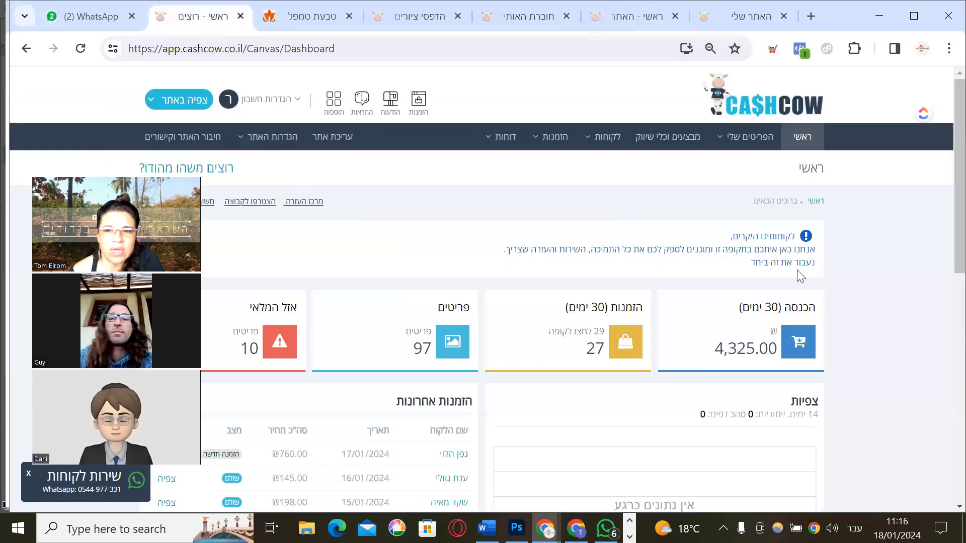
Reload the sales-stats dashboard home page
{"action": "scroll", "coordinate": [797, 266], "scroll_direction": "down", "scroll_amount": 3}
{"action": "scroll", "coordinate": [795, 261], "scroll_direction": "up", "scroll_amount": 3}
{"action": "scroll", "coordinate": [790, 250], "scroll_direction": "down", "scroll_amount": 5}
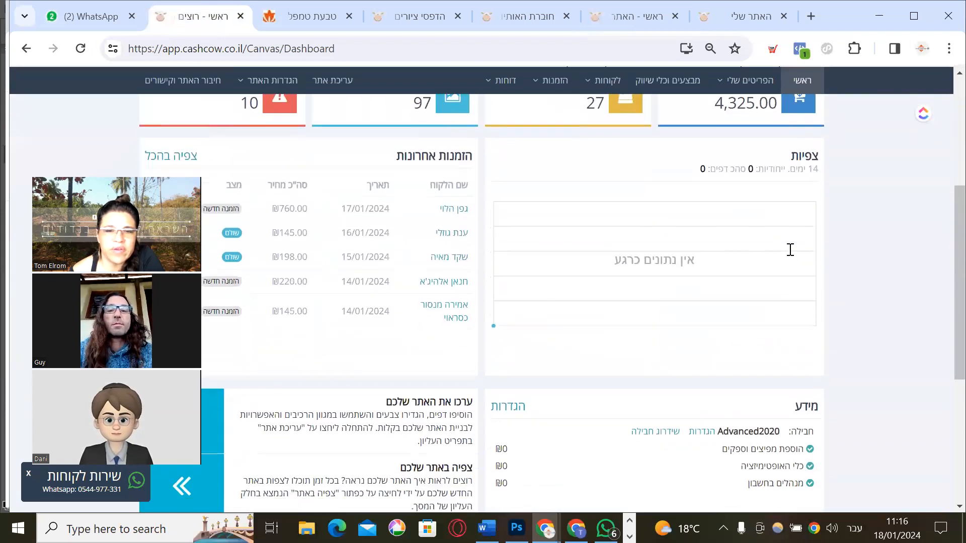
{"action": "scroll", "coordinate": [791, 254], "scroll_direction": "up", "scroll_amount": 2}
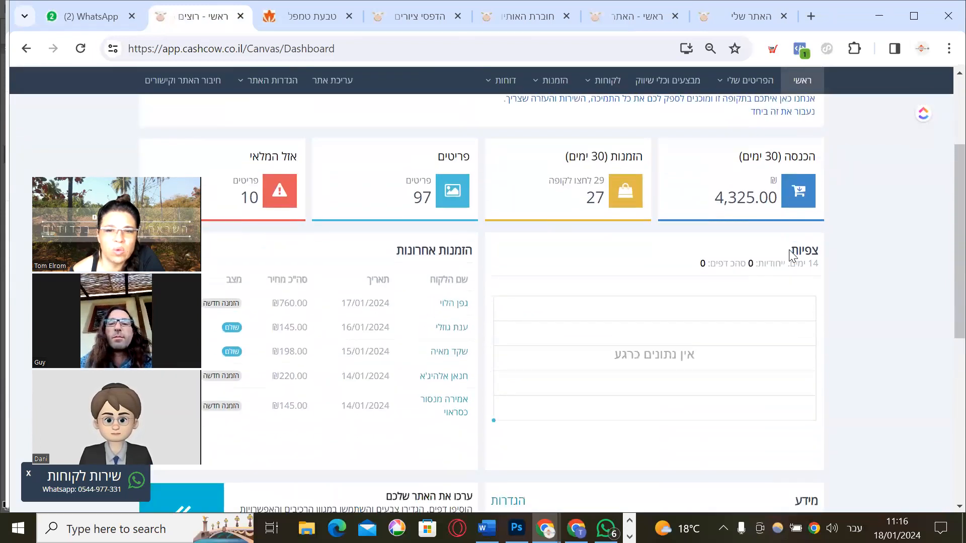
{"action": "scroll", "coordinate": [793, 254], "scroll_direction": "down", "scroll_amount": 5}
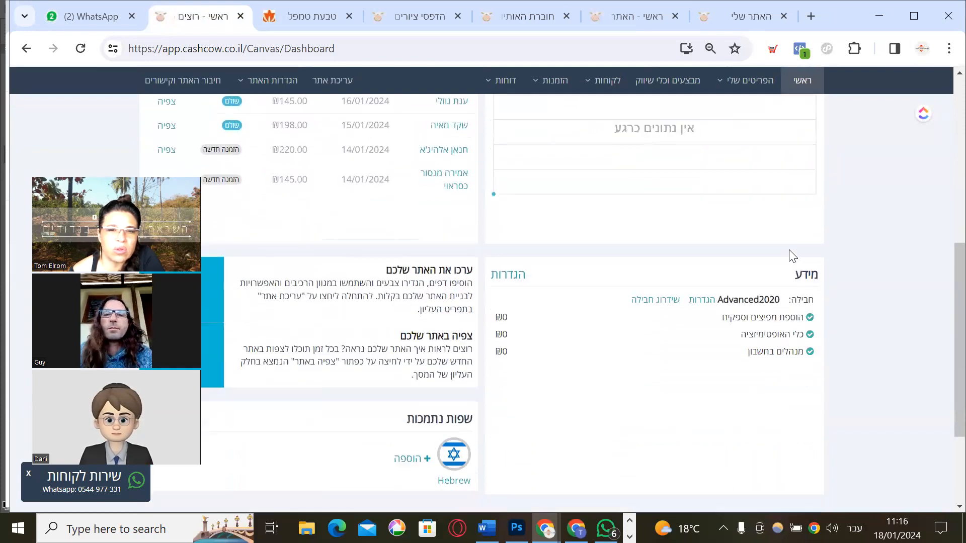
{"action": "scroll", "coordinate": [789, 249], "scroll_direction": "up", "scroll_amount": 6}
{"action": "left_click", "coordinate": [784, 147]}
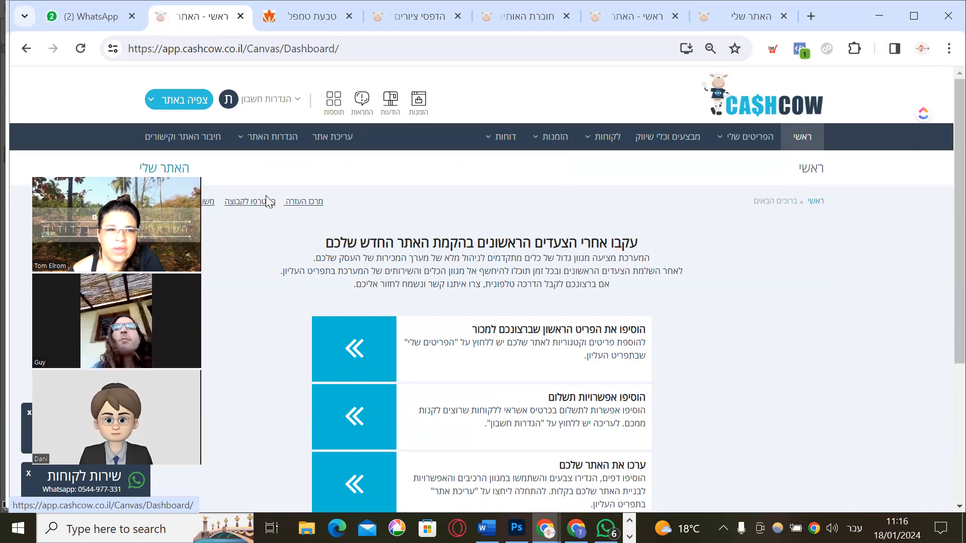
Go back two pages and sign in to the store admin again
{"action": "left_click", "coordinate": [21, 47]}
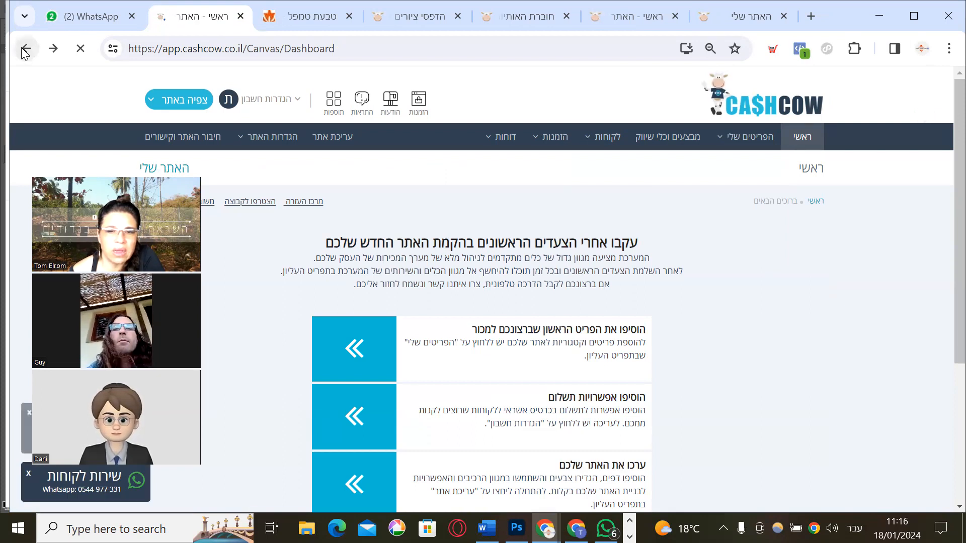
{"action": "left_click", "coordinate": [22, 48]}
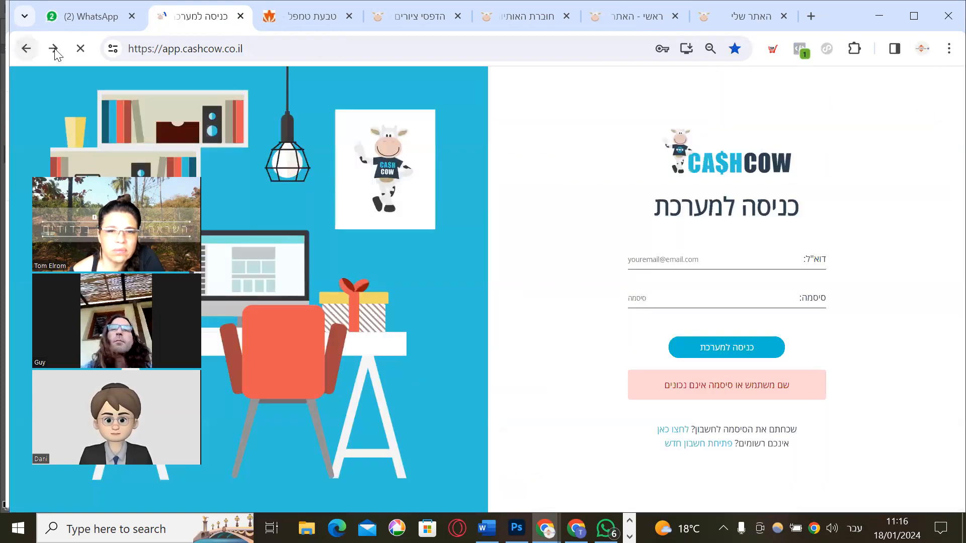
{"action": "left_click", "coordinate": [709, 349]}
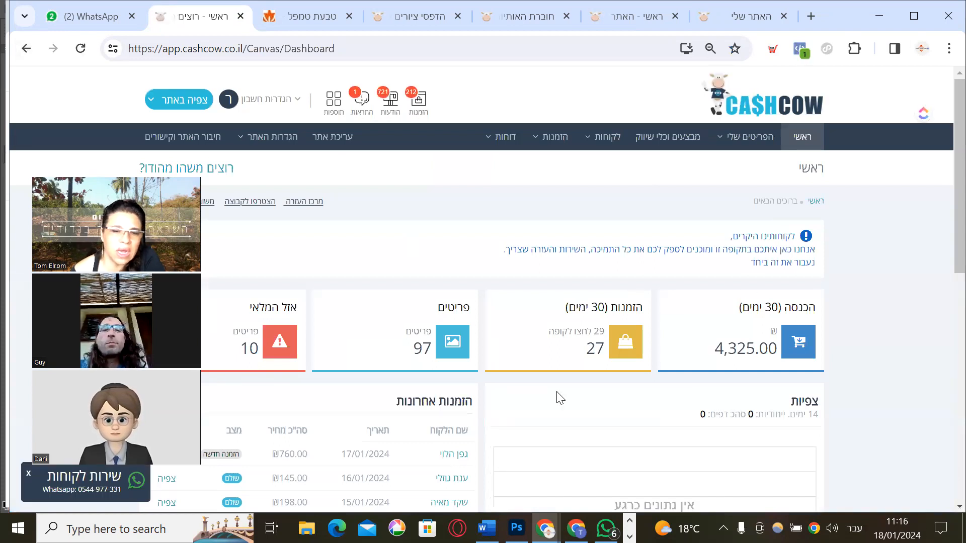
{"action": "scroll", "coordinate": [556, 397], "scroll_direction": "down", "scroll_amount": 6}
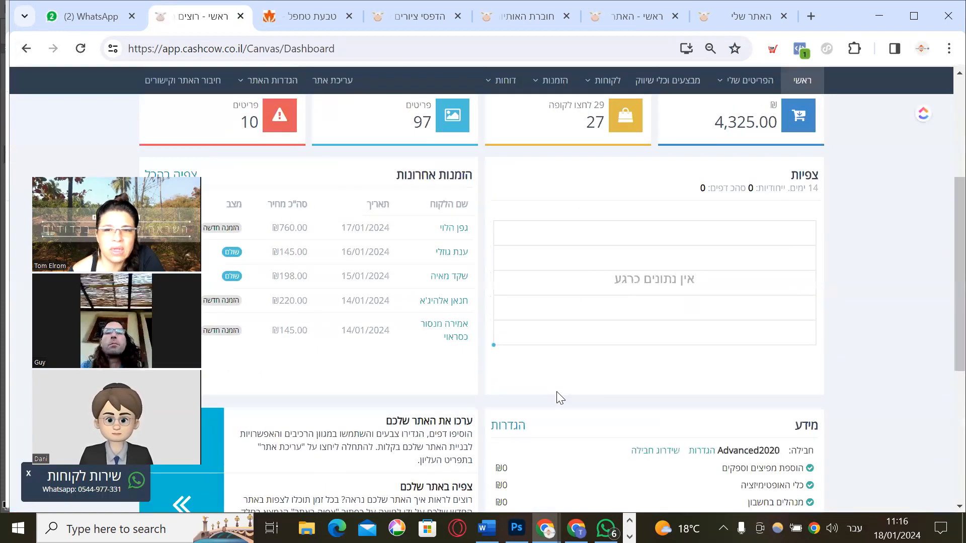
{"action": "scroll", "coordinate": [557, 397], "scroll_direction": "up", "scroll_amount": 6}
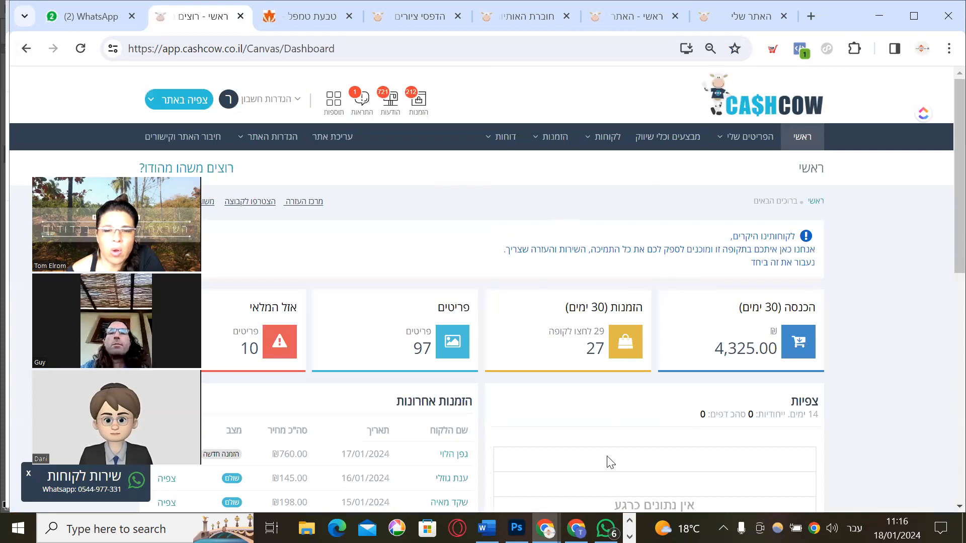
Return to the CashCow dashboard window and close the FlyShare product tab
{"action": "left_click", "coordinate": [576, 529]}
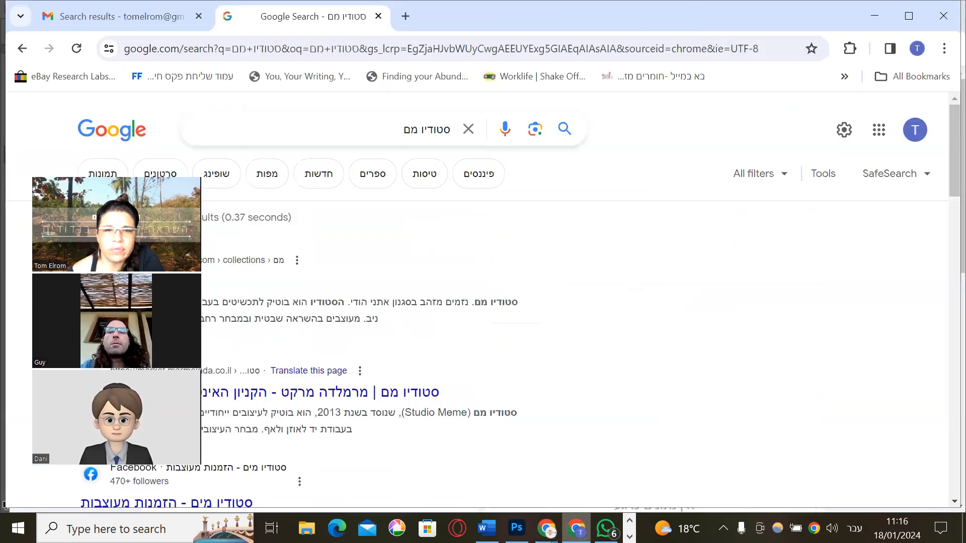
{"action": "left_click", "coordinate": [576, 528]}
{"action": "left_click", "coordinate": [546, 528]}
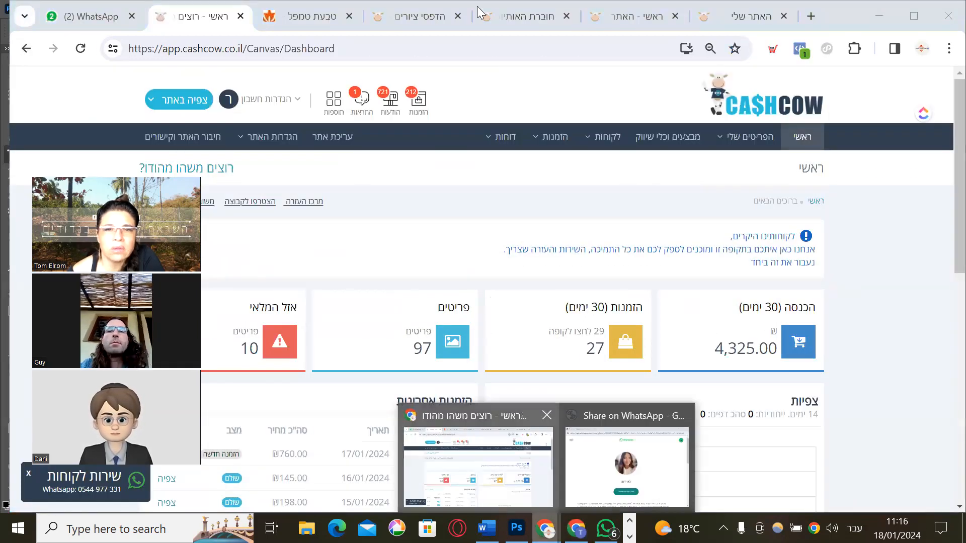
{"action": "left_click", "coordinate": [508, 15]}
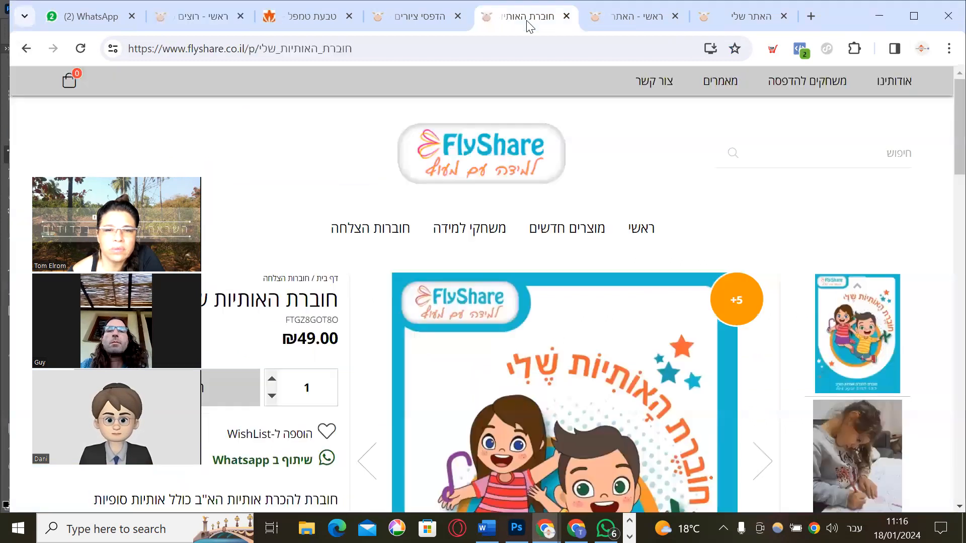
{"action": "left_click", "coordinate": [566, 17]}
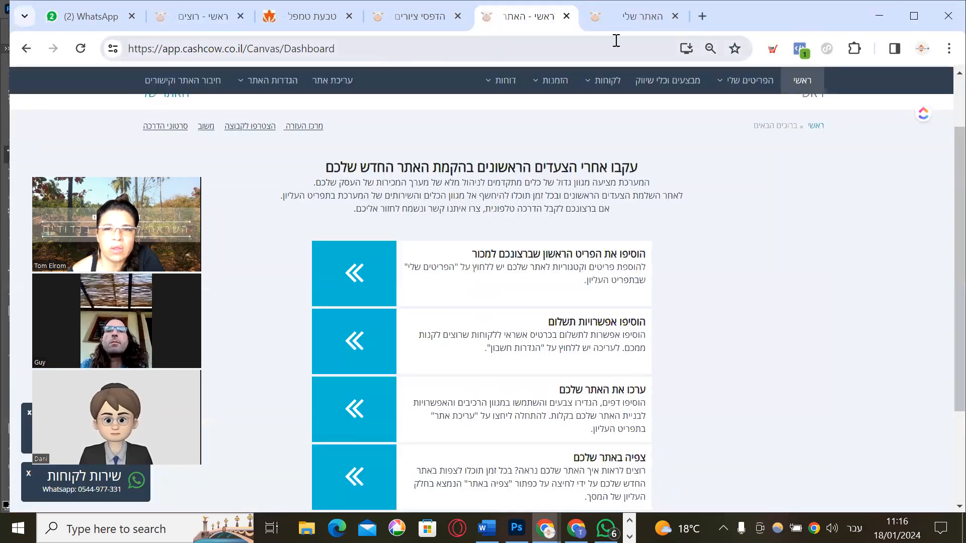
{"action": "left_click", "coordinate": [619, 21]}
{"action": "left_click", "coordinate": [543, 24]}
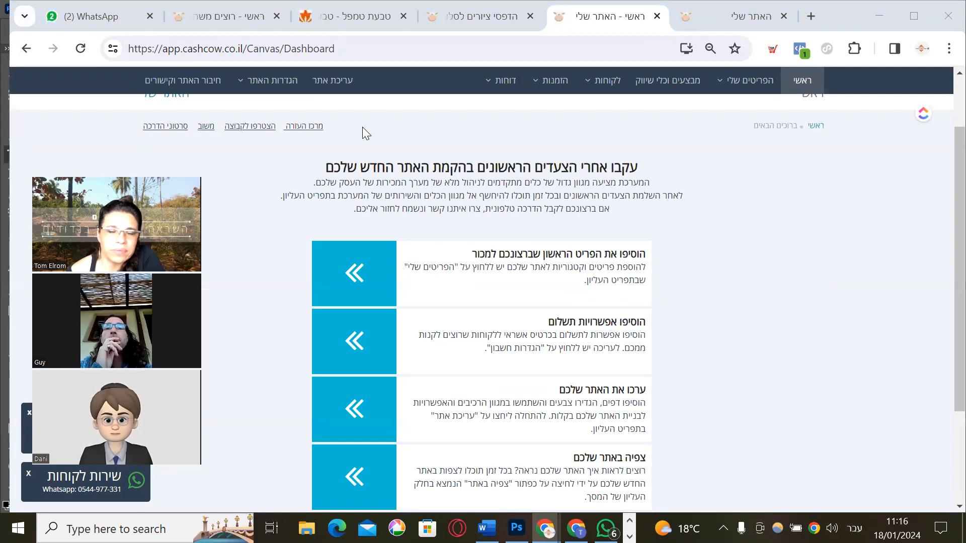
{"action": "left_click", "coordinate": [247, 166]}
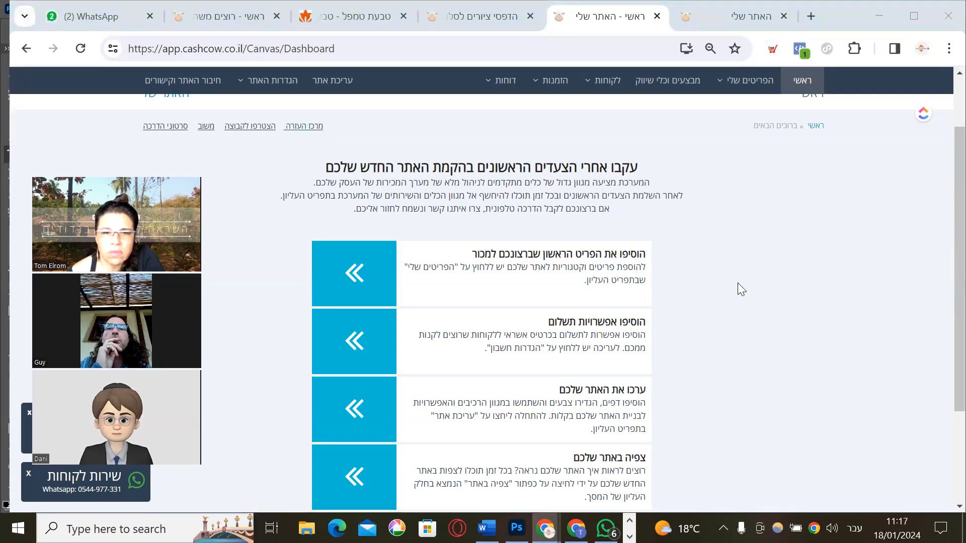
{"action": "scroll", "coordinate": [737, 284], "scroll_direction": "down", "scroll_amount": 2}
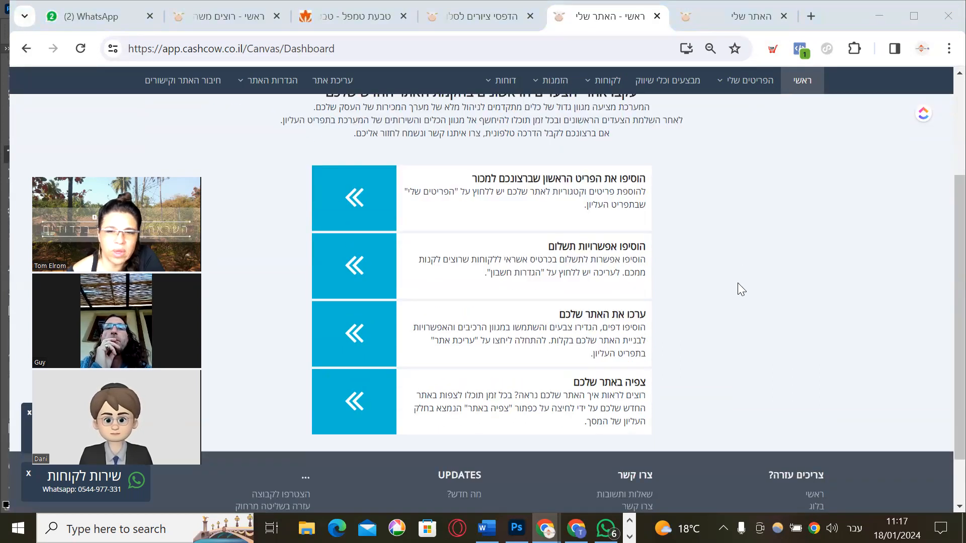
{"action": "scroll", "coordinate": [738, 283], "scroll_direction": "up", "scroll_amount": 2}
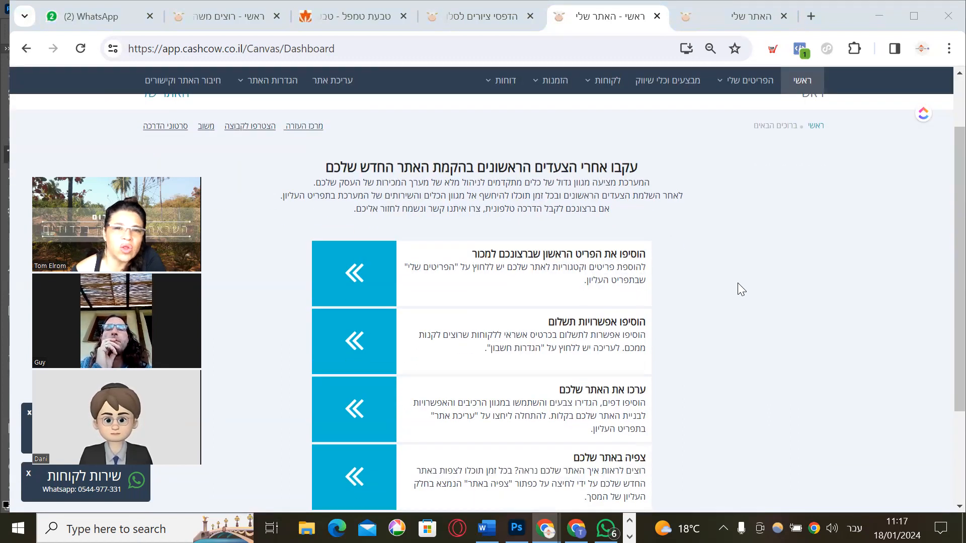
{"action": "left_click", "coordinate": [736, 22]}
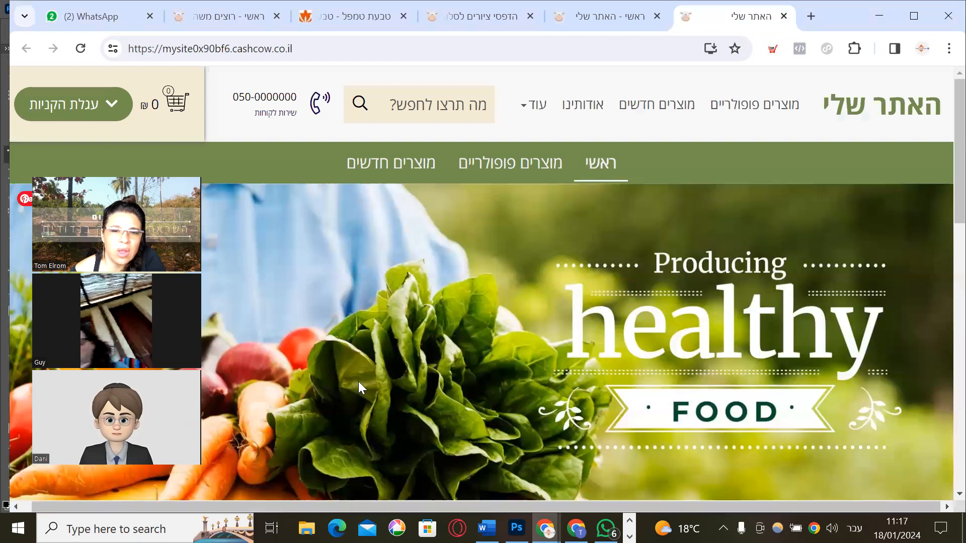
{"action": "scroll", "coordinate": [358, 388], "scroll_direction": "down", "scroll_amount": 10}
{"action": "scroll", "coordinate": [431, 394], "scroll_direction": "down", "scroll_amount": 5}
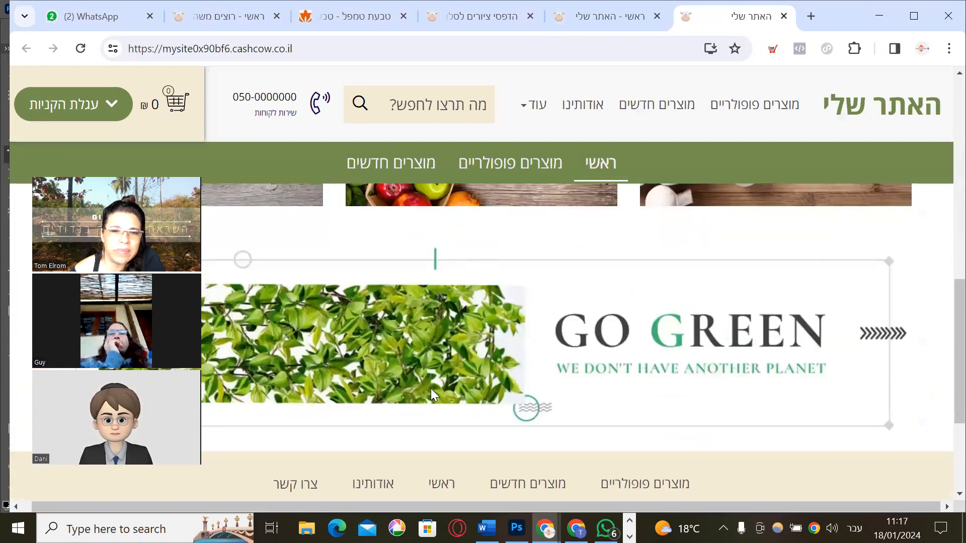
{"action": "scroll", "coordinate": [431, 389], "scroll_direction": "down", "scroll_amount": 3}
{"action": "scroll", "coordinate": [430, 383], "scroll_direction": "up", "scroll_amount": 12}
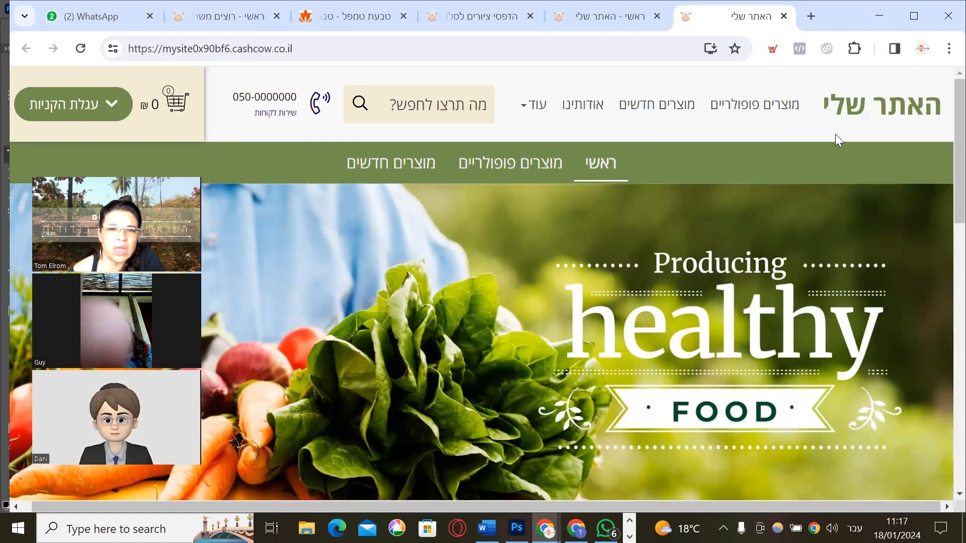
{"action": "left_click", "coordinate": [615, 15]}
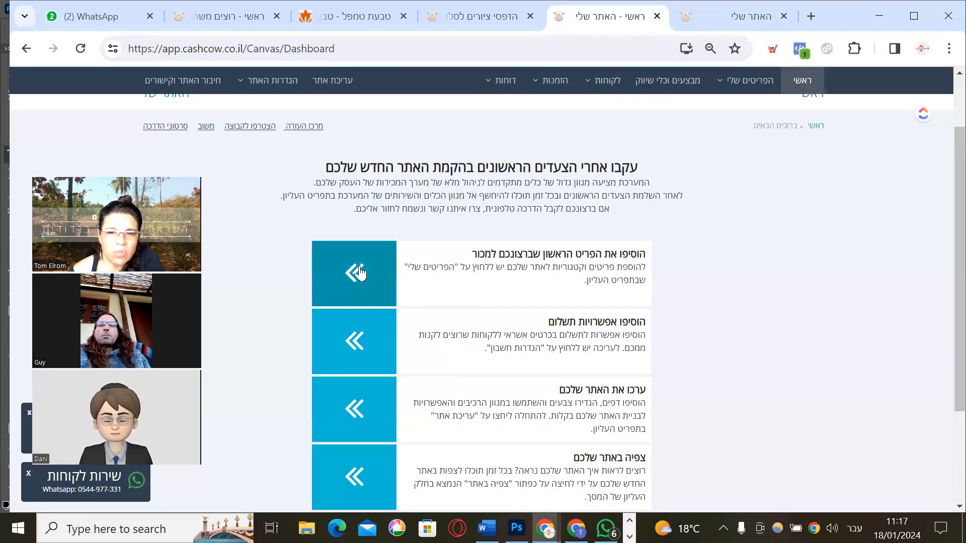
Open the site-editing area, launch the visual editor, and close the extra store tab
{"action": "left_click", "coordinate": [356, 408]}
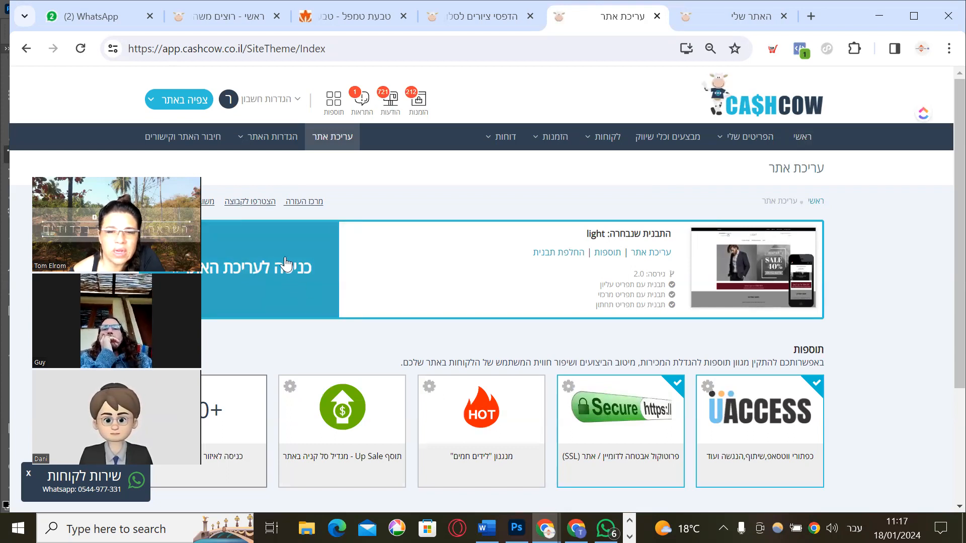
{"action": "left_click", "coordinate": [286, 261]}
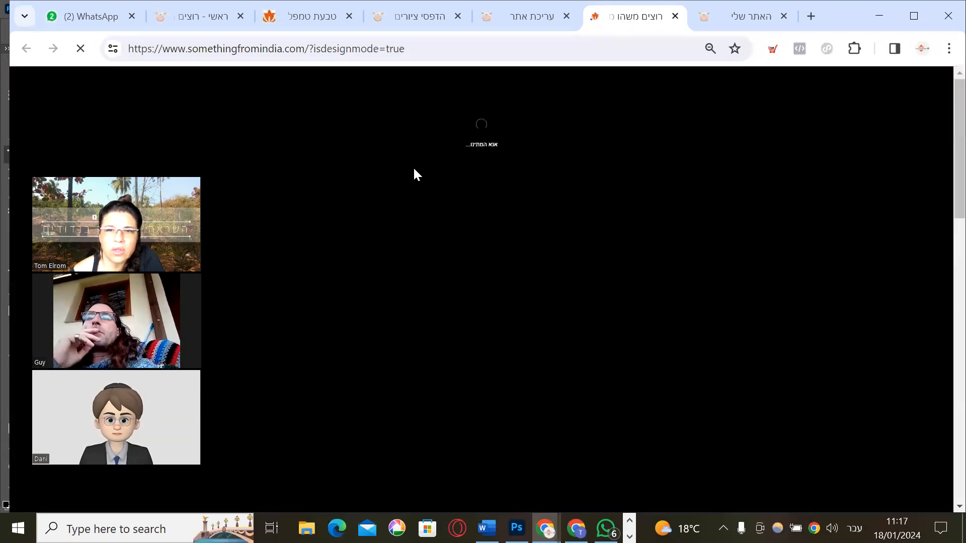
{"action": "left_click", "coordinate": [752, 18]}
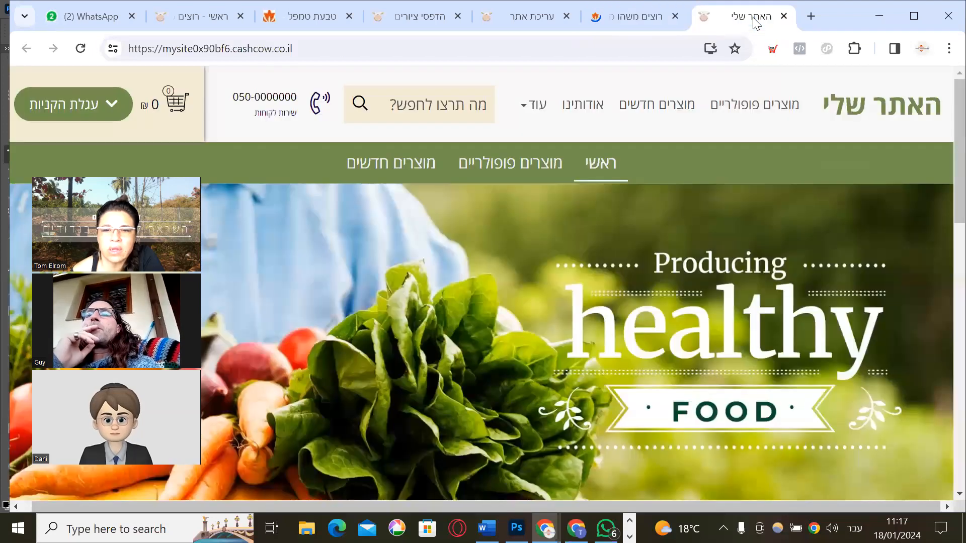
{"action": "left_click", "coordinate": [651, 23]}
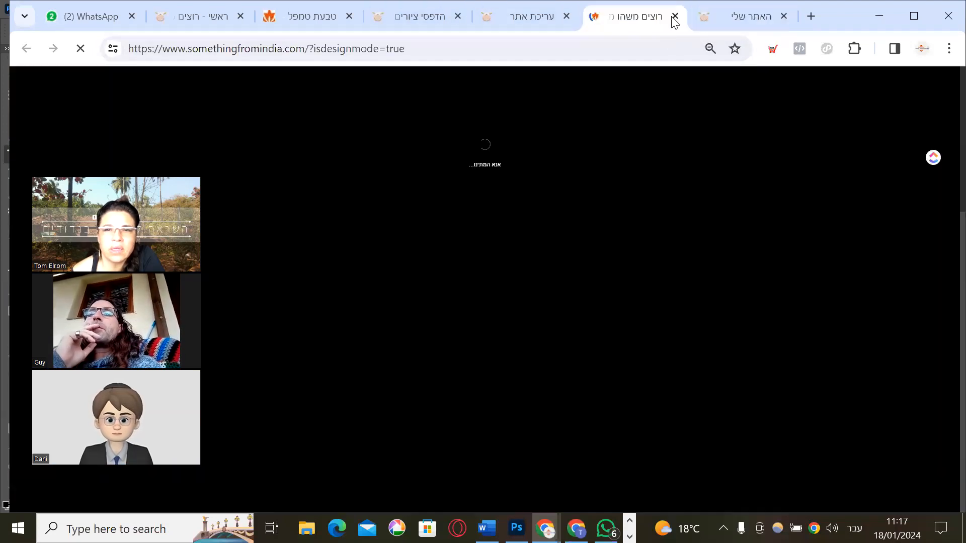
{"action": "key", "text": "ctrl+w"}
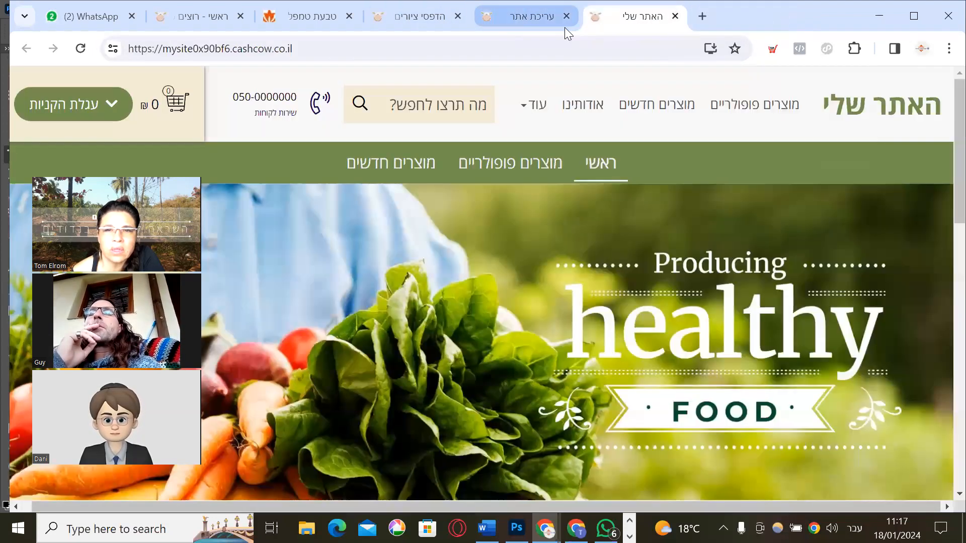
Close the admin dashboard tab and enter the editor via the 'כניסה לעריכת האתר' banner
{"action": "left_click", "coordinate": [518, 26]}
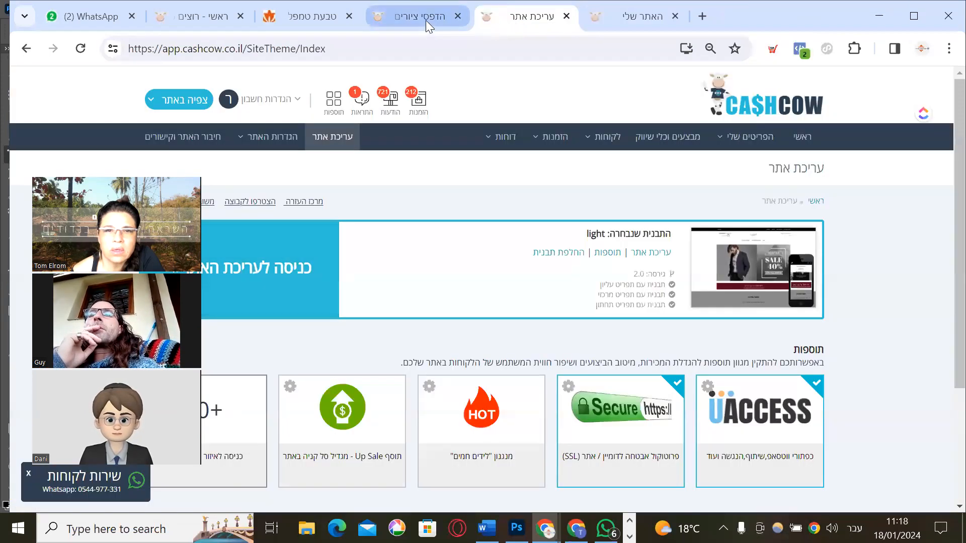
{"action": "left_click", "coordinate": [635, 19]}
{"action": "left_click", "coordinate": [561, 23]}
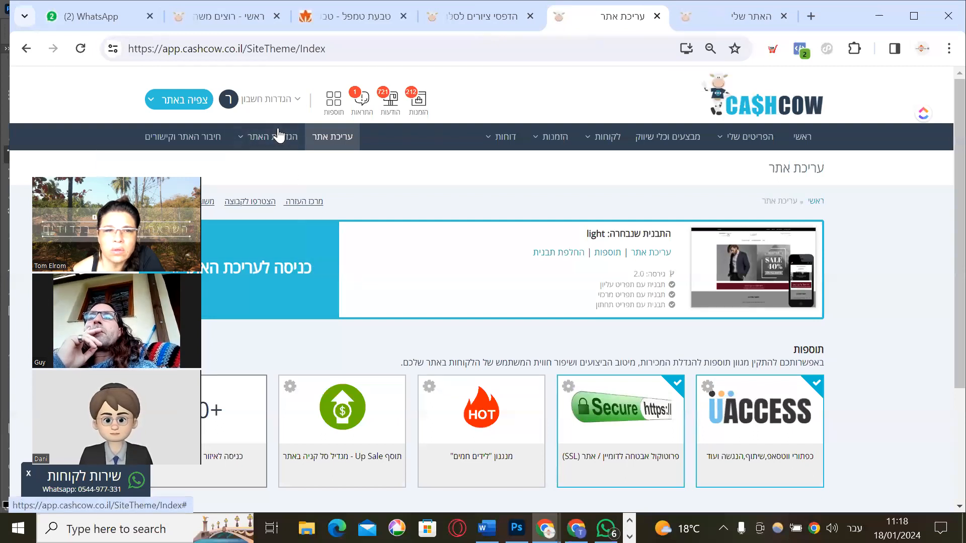
{"action": "left_click", "coordinate": [503, 21]}
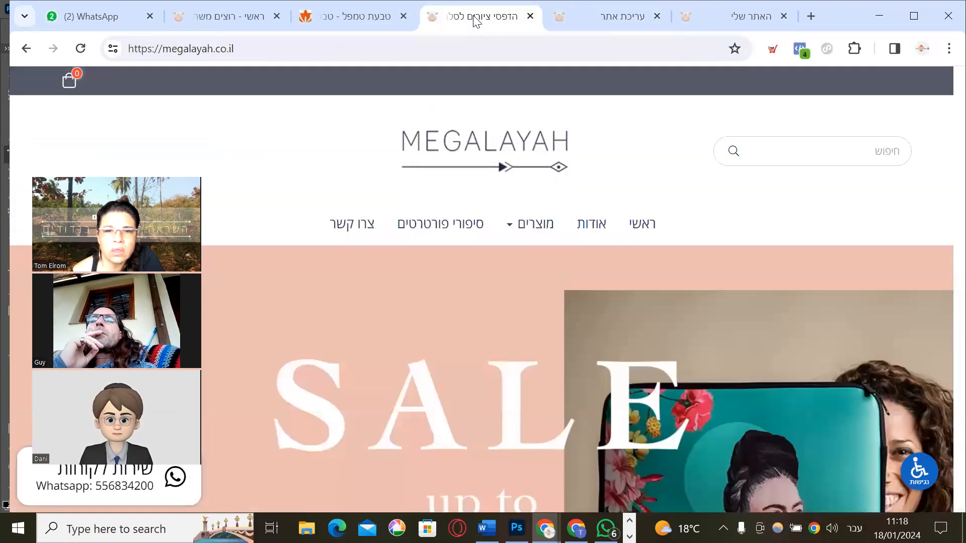
{"action": "left_click", "coordinate": [349, 15]}
{"action": "left_click", "coordinate": [233, 12]}
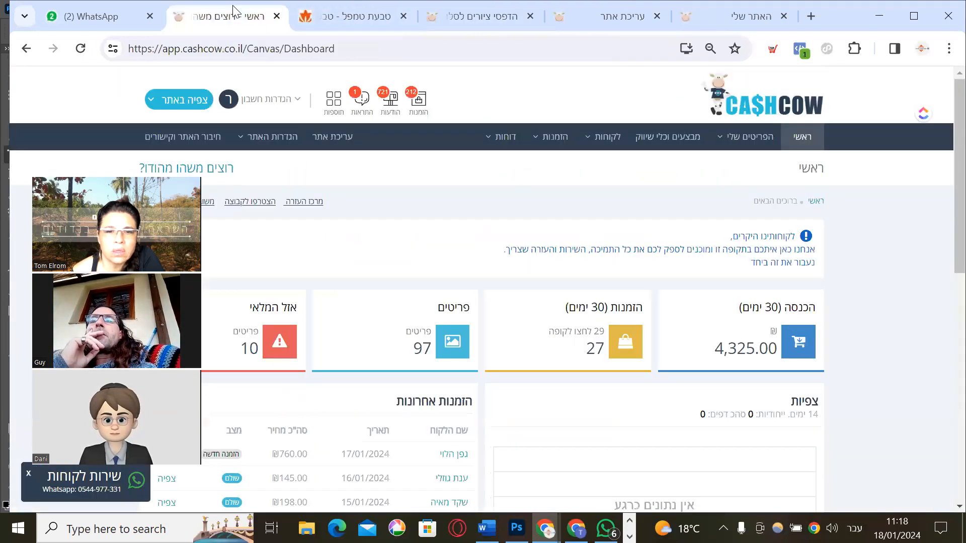
{"action": "left_click", "coordinate": [277, 16]}
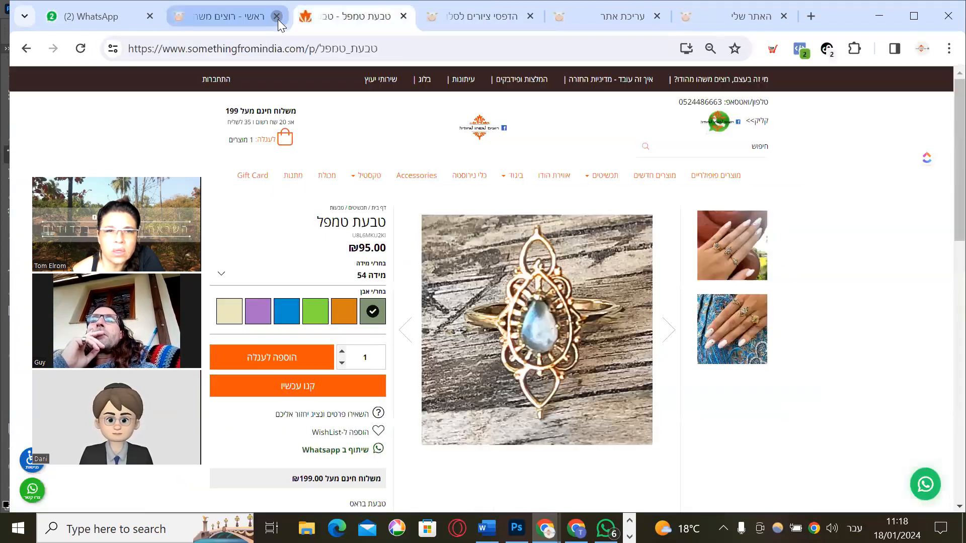
{"action": "left_click", "coordinate": [466, 19]}
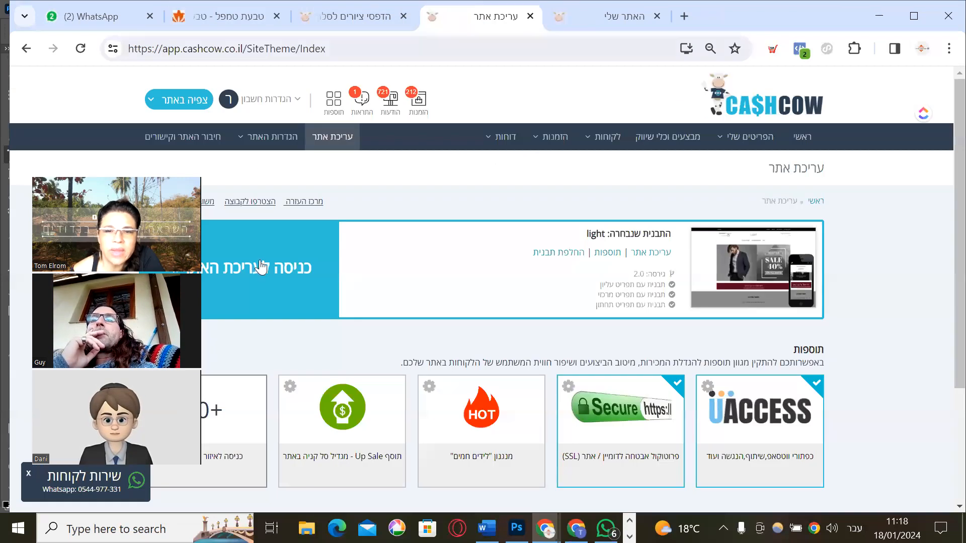
{"action": "left_click", "coordinate": [299, 262]}
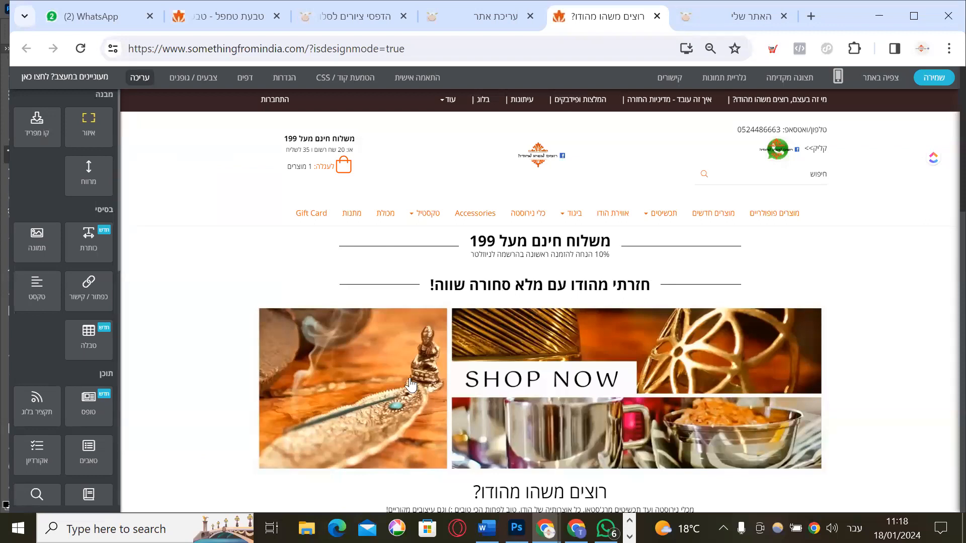
Scroll the homepage from the Shop Now banner through product rows to the FAQ accordion and back
{"action": "scroll", "coordinate": [376, 340], "scroll_direction": "down", "scroll_amount": 8}
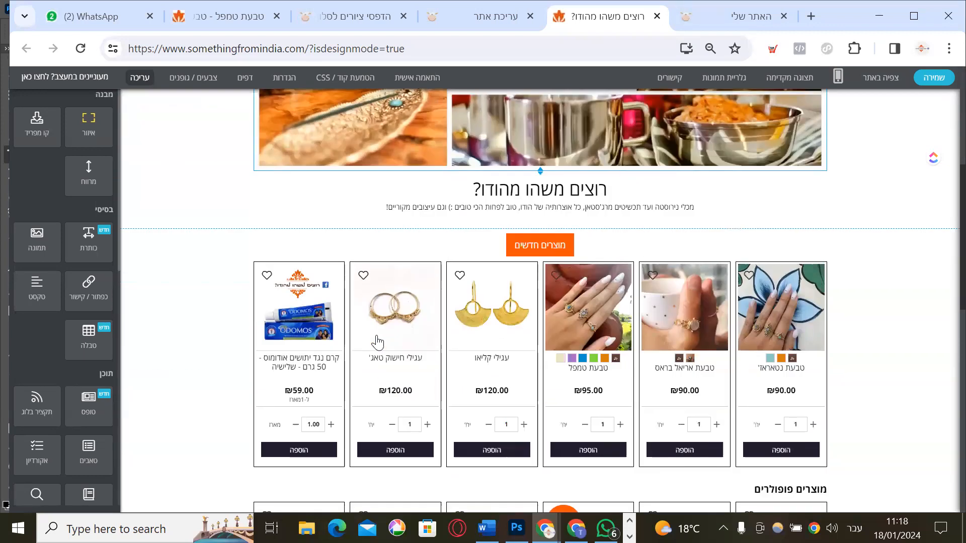
{"action": "scroll", "coordinate": [596, 241], "scroll_direction": "up", "scroll_amount": 3}
{"action": "scroll", "coordinate": [595, 241], "scroll_direction": "up", "scroll_amount": 3}
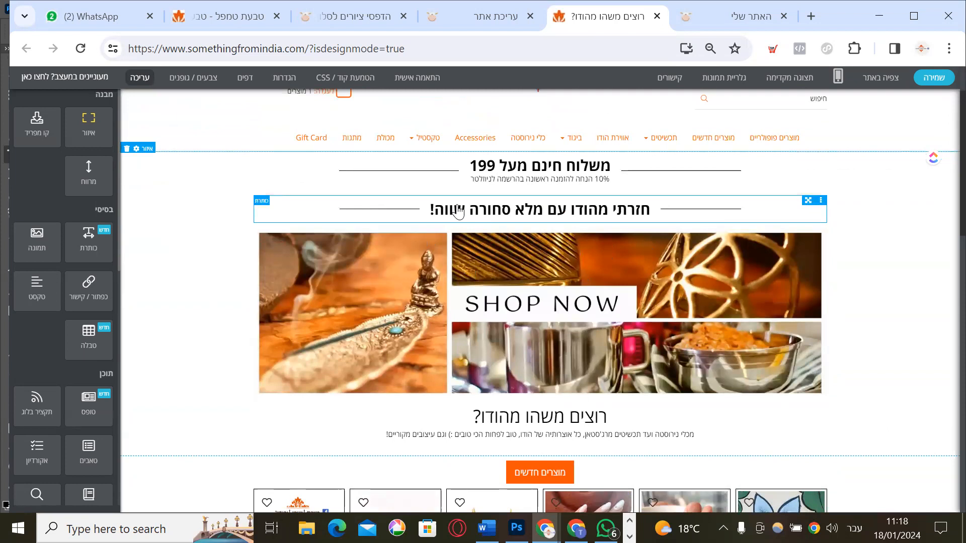
{"action": "scroll", "coordinate": [468, 347], "scroll_direction": "down", "scroll_amount": 3}
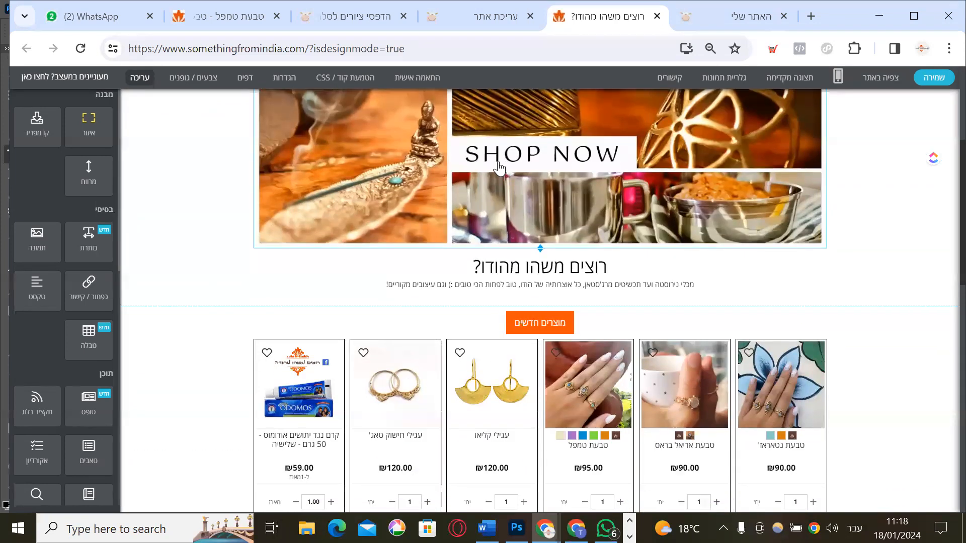
{"action": "scroll", "coordinate": [473, 272], "scroll_direction": "up", "scroll_amount": 4}
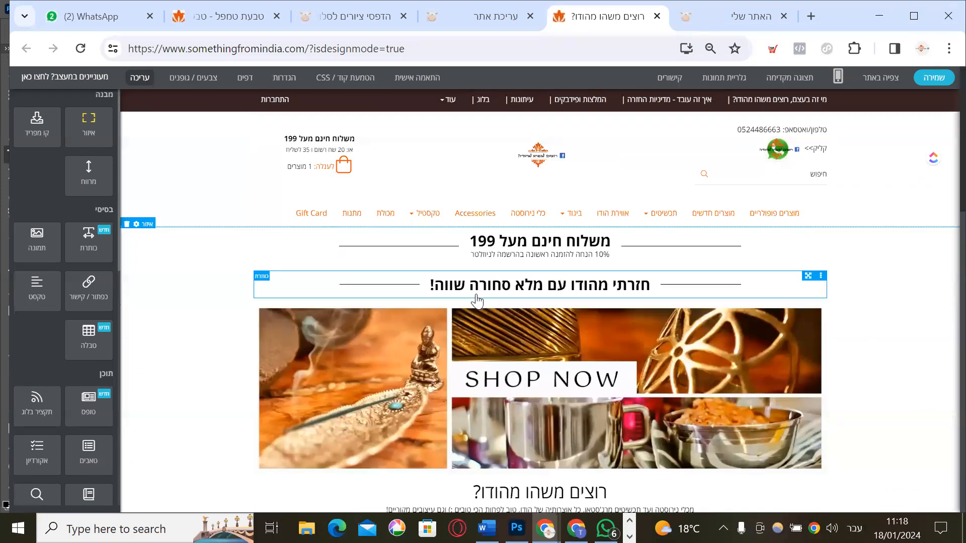
{"action": "scroll", "coordinate": [455, 322], "scroll_direction": "down", "scroll_amount": 3}
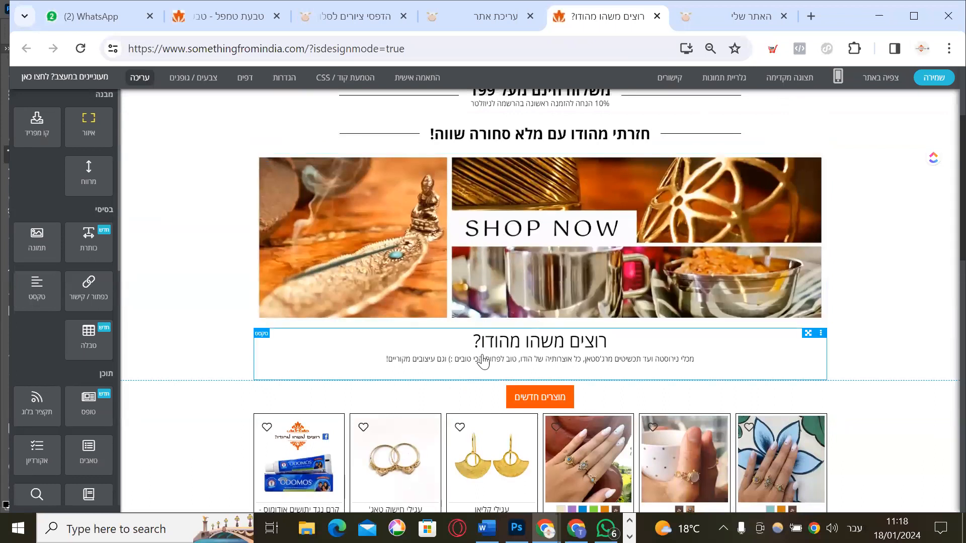
{"action": "scroll", "coordinate": [480, 360], "scroll_direction": "down", "scroll_amount": 2}
{"action": "scroll", "coordinate": [543, 328], "scroll_direction": "down", "scroll_amount": 4}
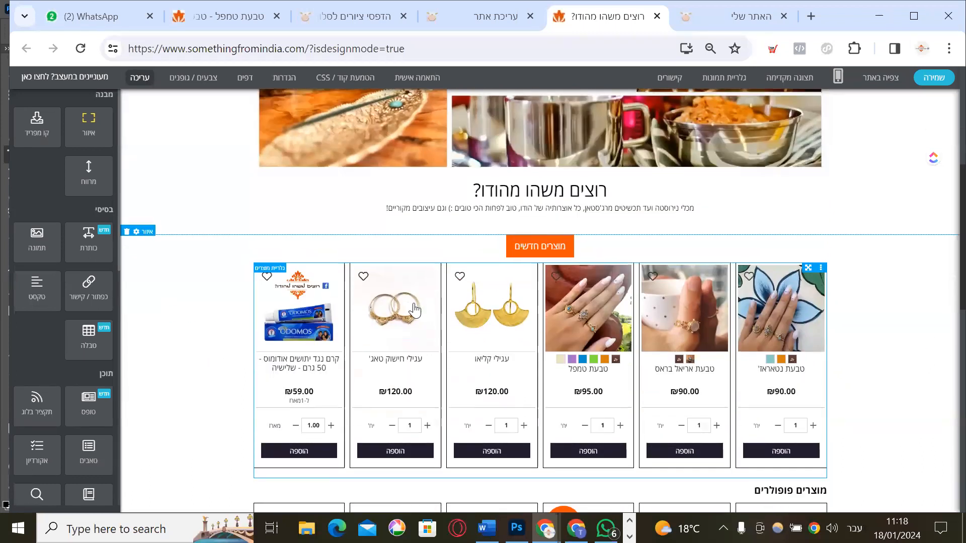
{"action": "scroll", "coordinate": [484, 383], "scroll_direction": "down", "scroll_amount": 5}
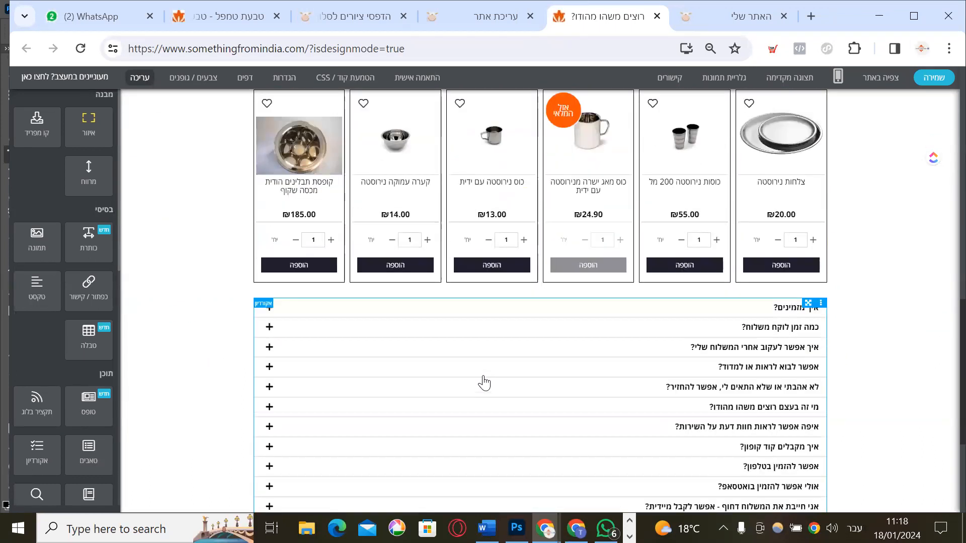
{"action": "scroll", "coordinate": [482, 327], "scroll_direction": "up", "scroll_amount": 2}
{"action": "scroll", "coordinate": [482, 291], "scroll_direction": "up", "scroll_amount": 15}
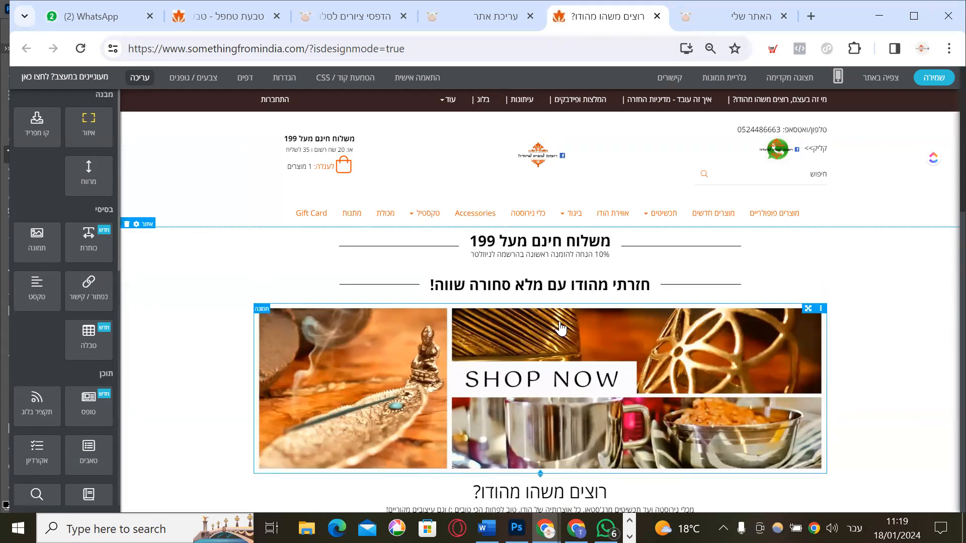
Return from the design-mode editor to the 'עריכת אתר' admin tab
{"action": "scroll", "coordinate": [553, 325], "scroll_direction": "down", "scroll_amount": 1}
{"action": "scroll", "coordinate": [556, 322], "scroll_direction": "up", "scroll_amount": 1}
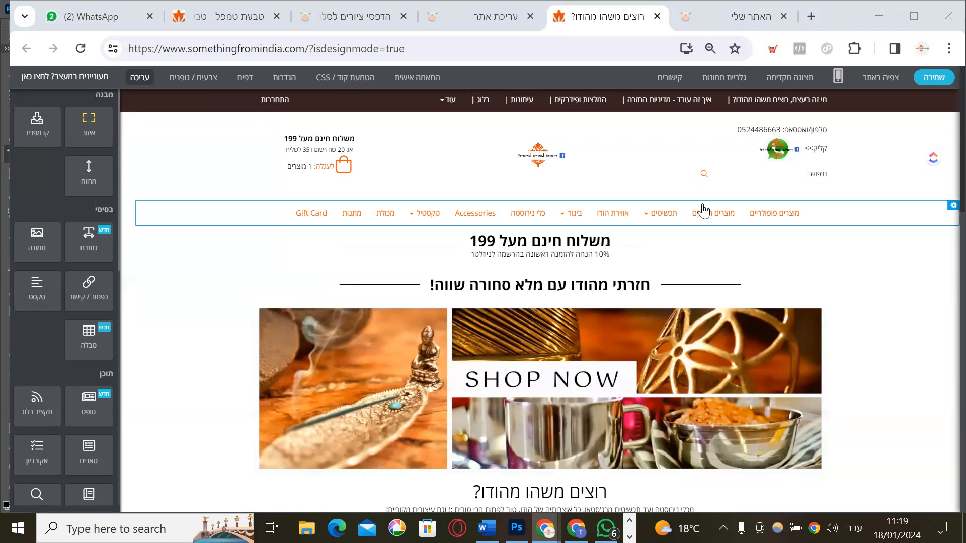
{"action": "scroll", "coordinate": [721, 289], "scroll_direction": "down", "scroll_amount": 5}
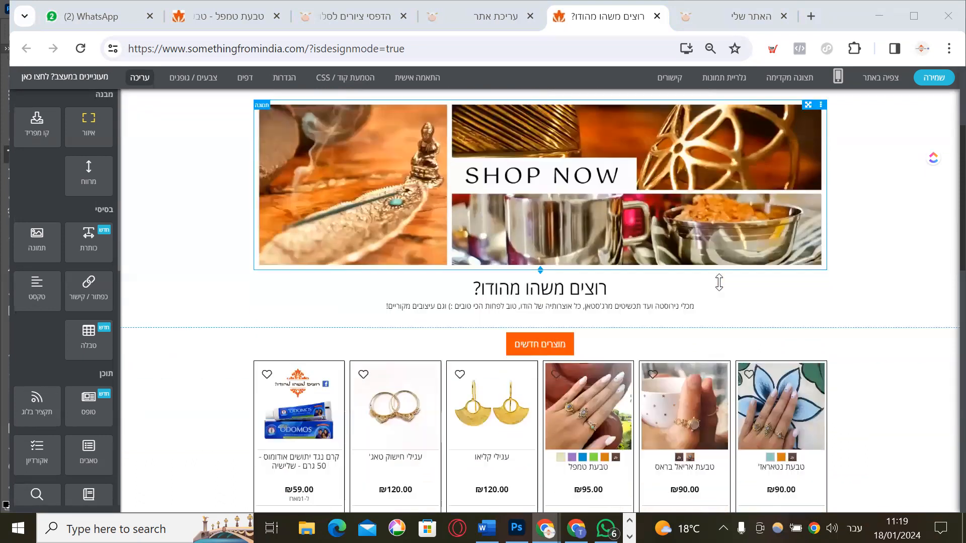
{"action": "scroll", "coordinate": [720, 282], "scroll_direction": "up", "scroll_amount": 5}
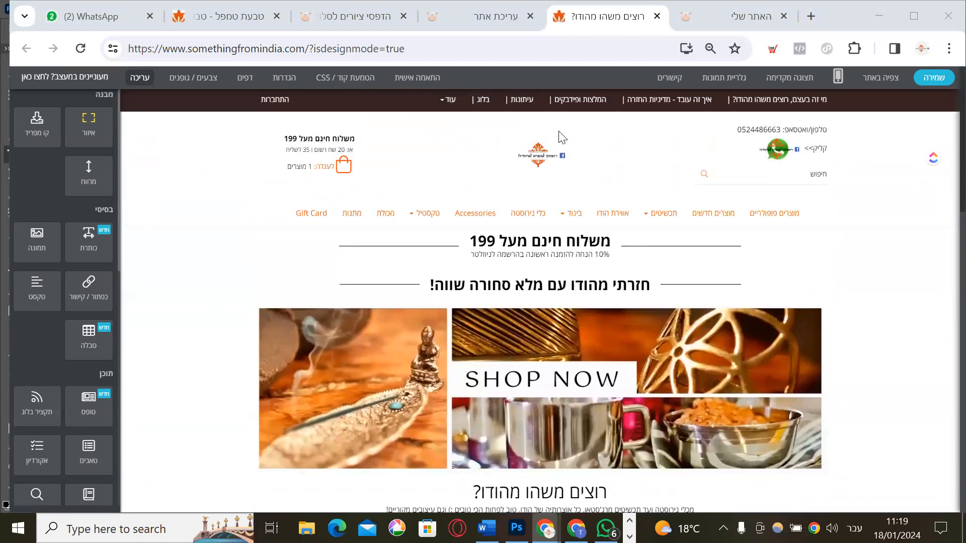
{"action": "left_click", "coordinate": [479, 18]}
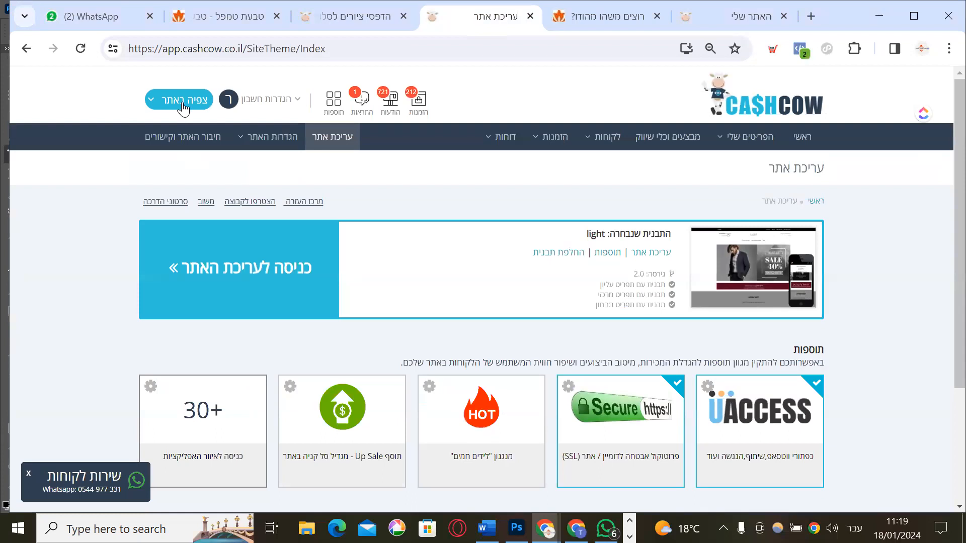
Open the live store via 'צפיה באתר' in a new tab and scroll through it
{"action": "left_click", "coordinate": [184, 103]}
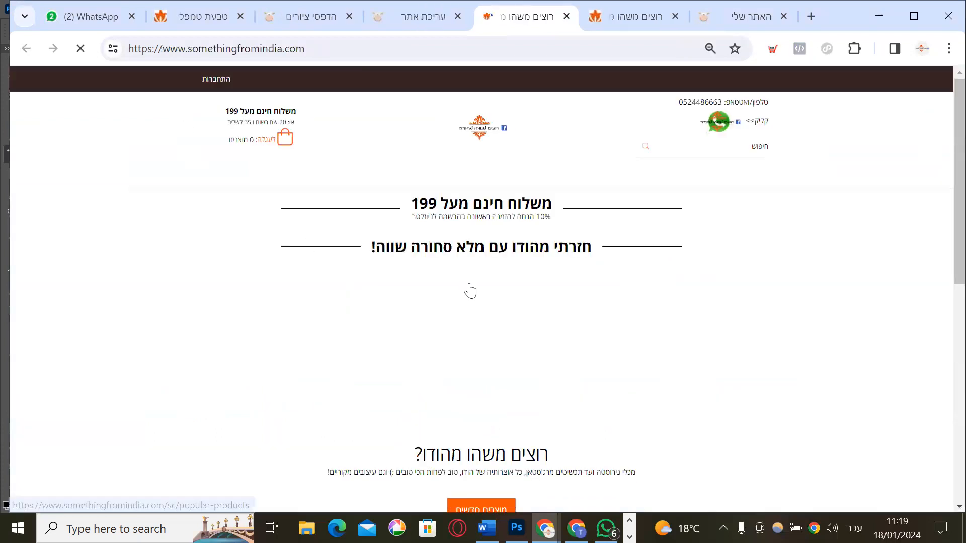
{"action": "scroll", "coordinate": [469, 290], "scroll_direction": "down", "scroll_amount": 4}
{"action": "scroll", "coordinate": [453, 281], "scroll_direction": "down", "scroll_amount": 2}
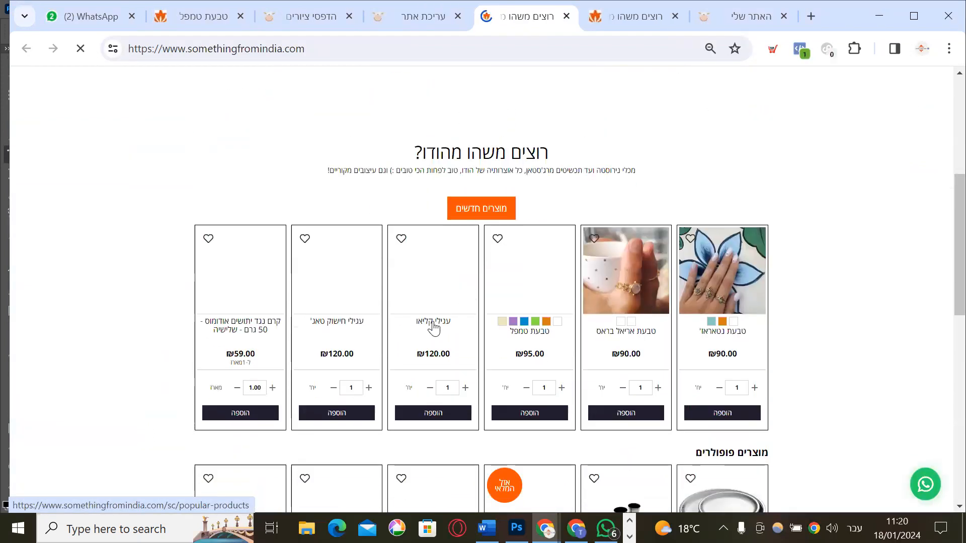
{"action": "scroll", "coordinate": [432, 302], "scroll_direction": "up", "scroll_amount": 6}
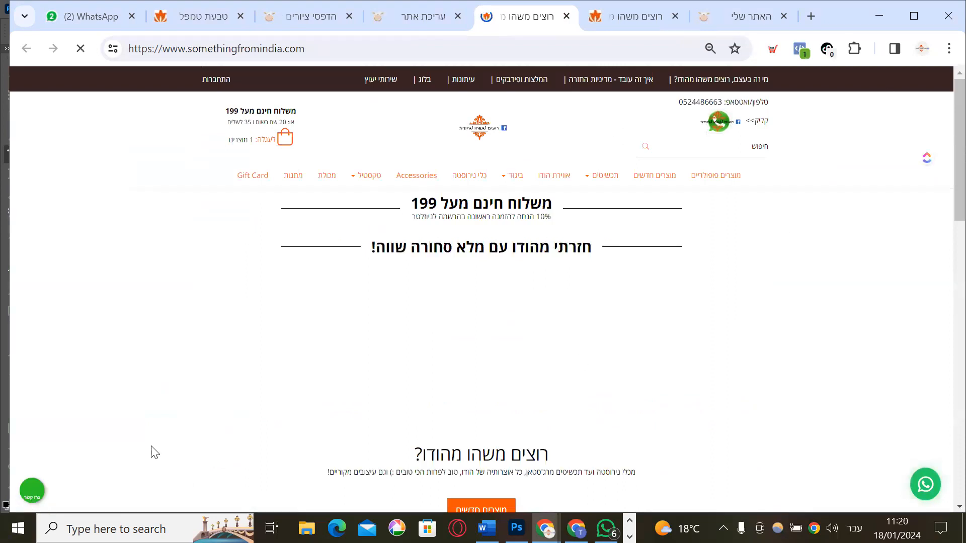
{"action": "scroll", "coordinate": [93, 438], "scroll_direction": "down", "scroll_amount": 4}
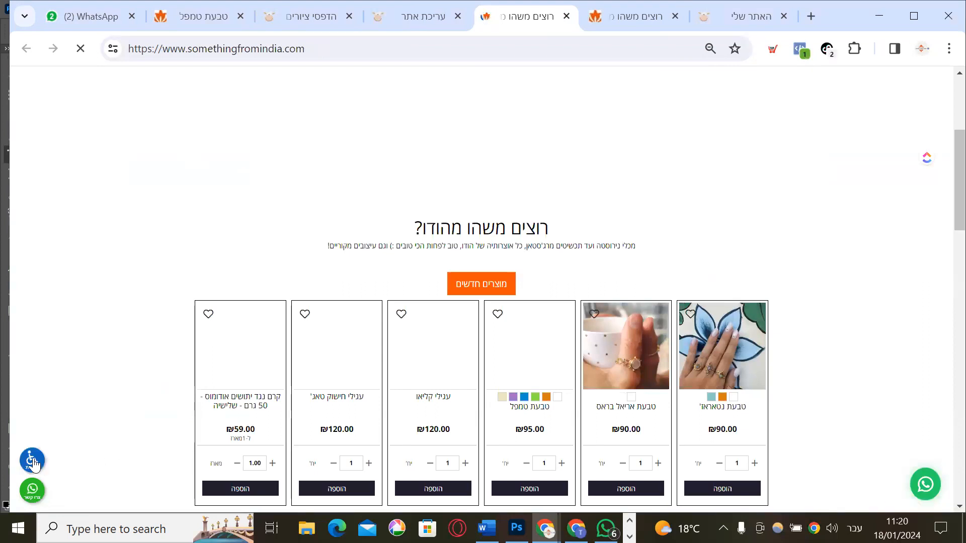
Open and close the accessibility panel, then switch to the 'האתר שלי' healthy-food site
{"action": "left_click", "coordinate": [32, 461]}
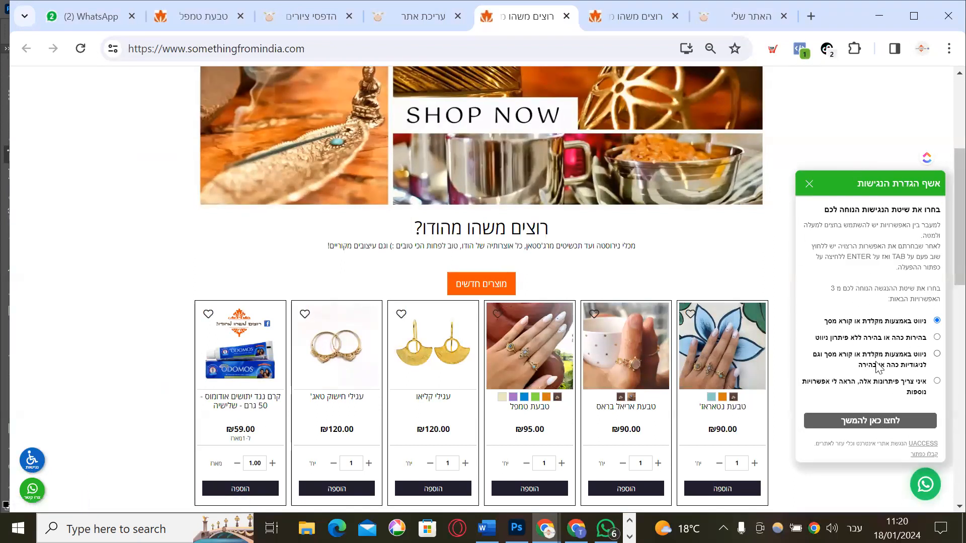
{"action": "left_click", "coordinate": [808, 184]}
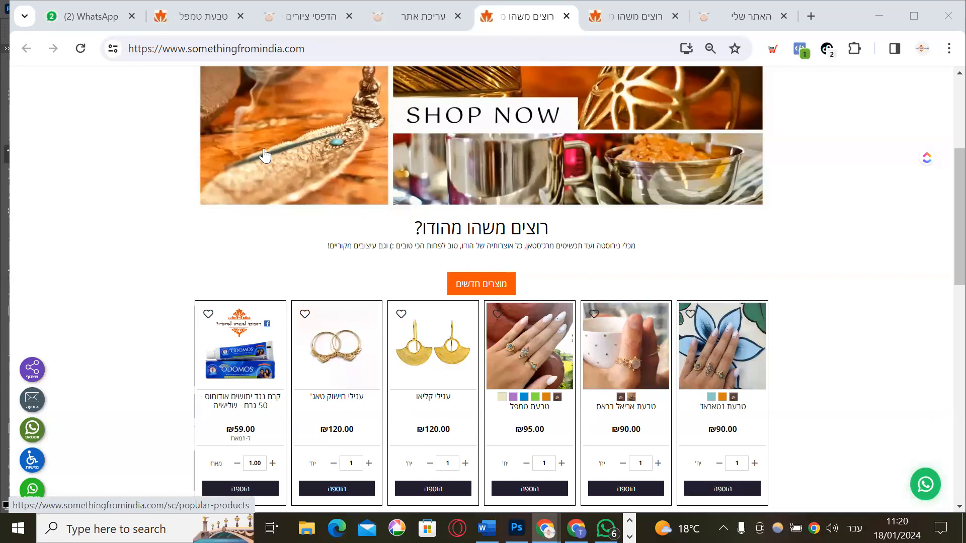
{"action": "left_click", "coordinate": [730, 16]}
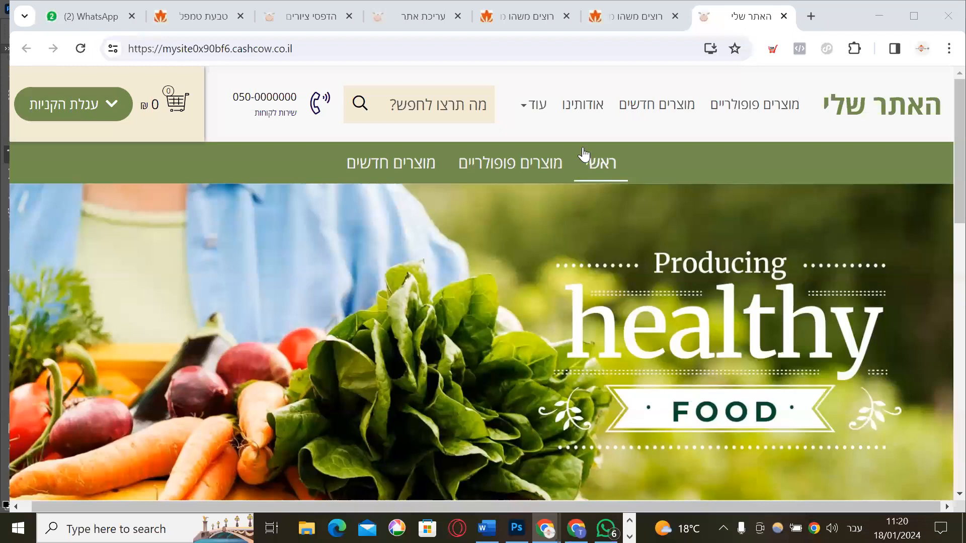
Bring back the somethingfromindia.com design-mode editor tab, briefly checking the 'האתר שלי' tab
{"action": "scroll", "coordinate": [434, 284], "scroll_direction": "down", "scroll_amount": 1}
{"action": "scroll", "coordinate": [434, 284], "scroll_direction": "up", "scroll_amount": 1}
{"action": "left_click", "coordinate": [628, 12]}
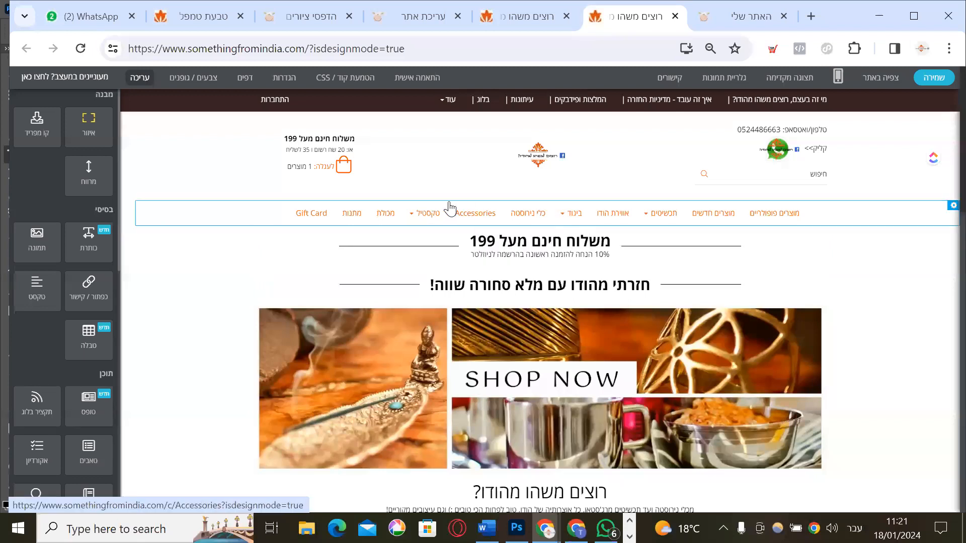
{"action": "scroll", "coordinate": [449, 208], "scroll_direction": "down", "scroll_amount": 2}
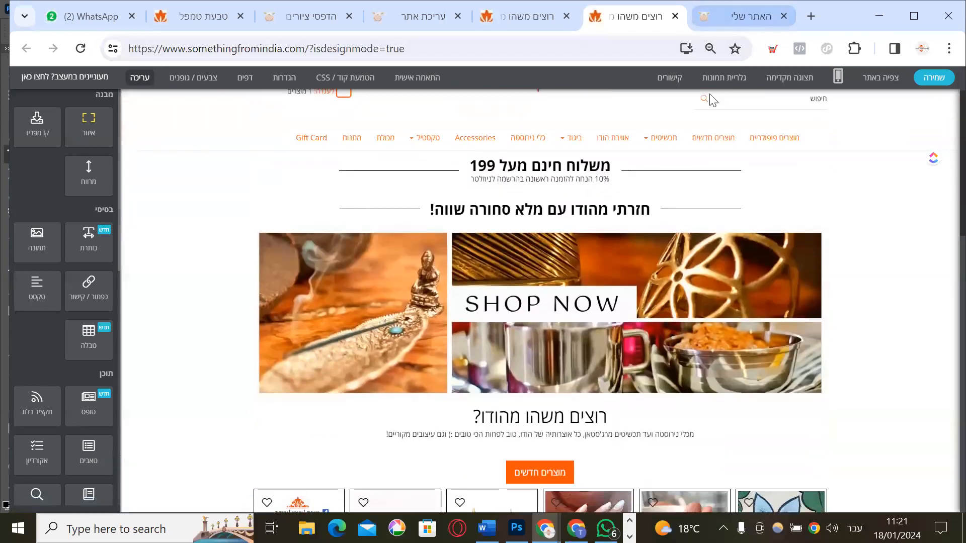
{"action": "key", "text": "ctrl+Tab"}
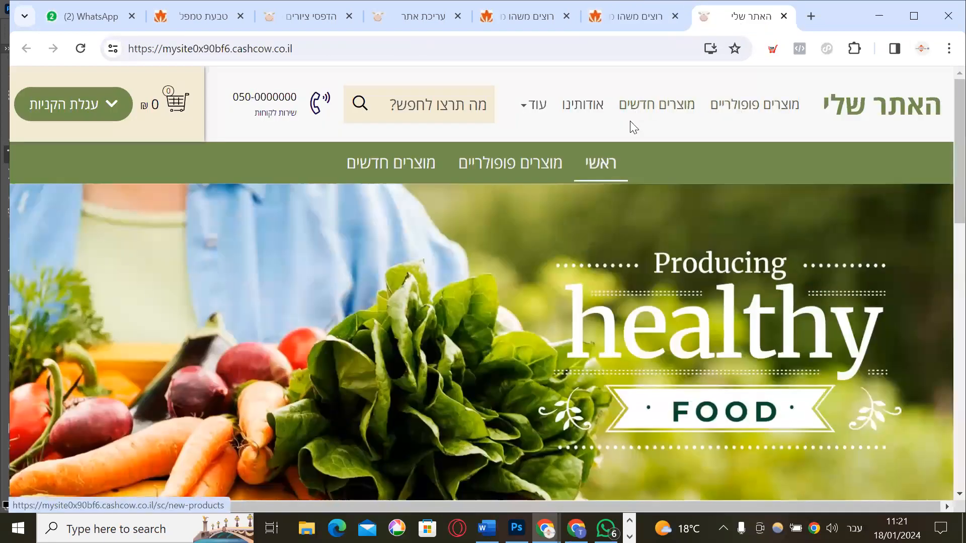
{"action": "mouse_move", "coordinate": [555, 107]}
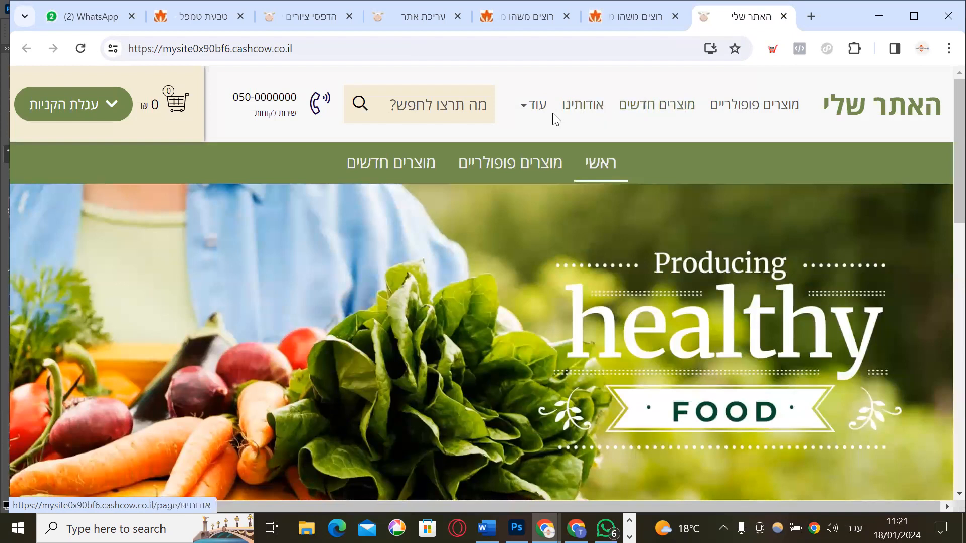
{"action": "key", "text": "ctrl+shift+Tab"}
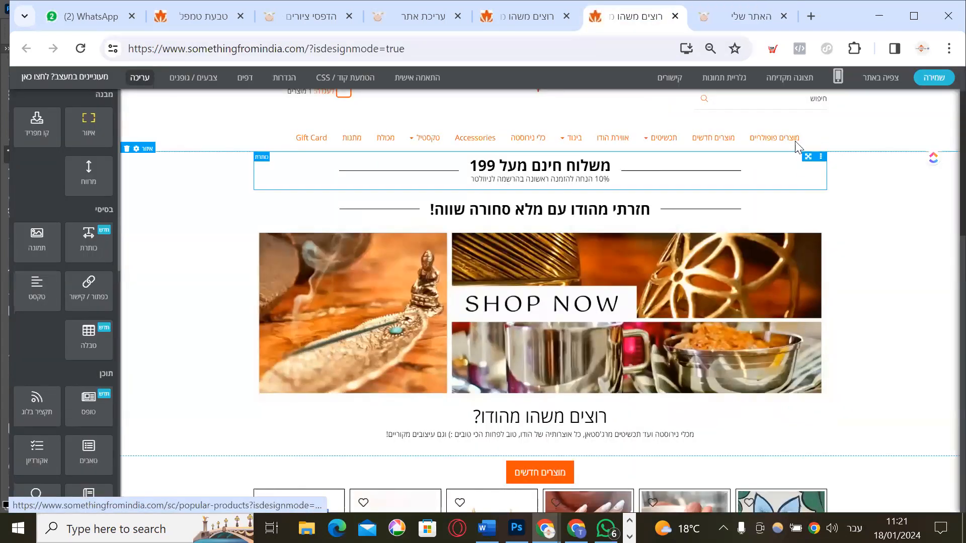
Drop an Area at the top of the homepage and place an Image widget inside it (1140X200 placeholder)
{"action": "mouse_move", "coordinate": [443, 148]}
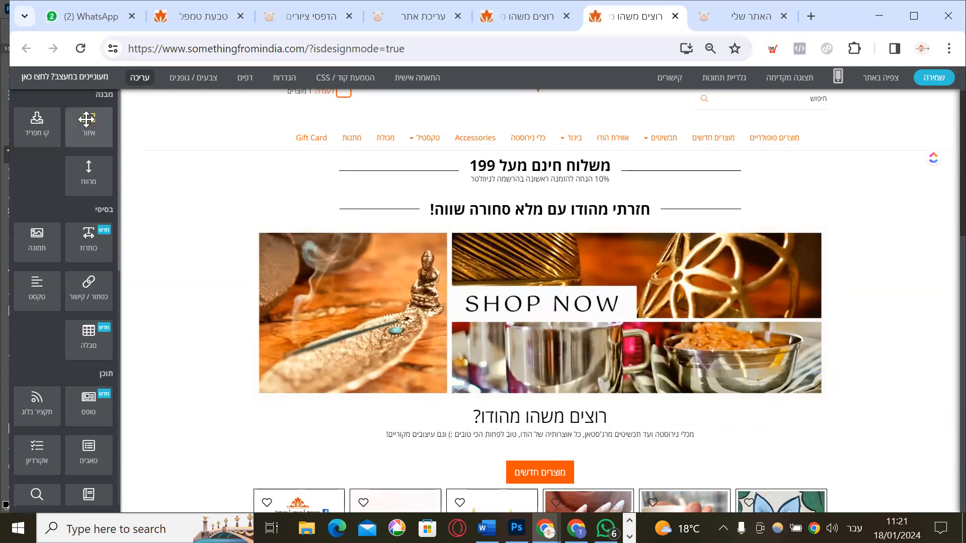
{"action": "left_click_drag", "start_coordinate": [86, 120], "coordinate": [475, 162]}
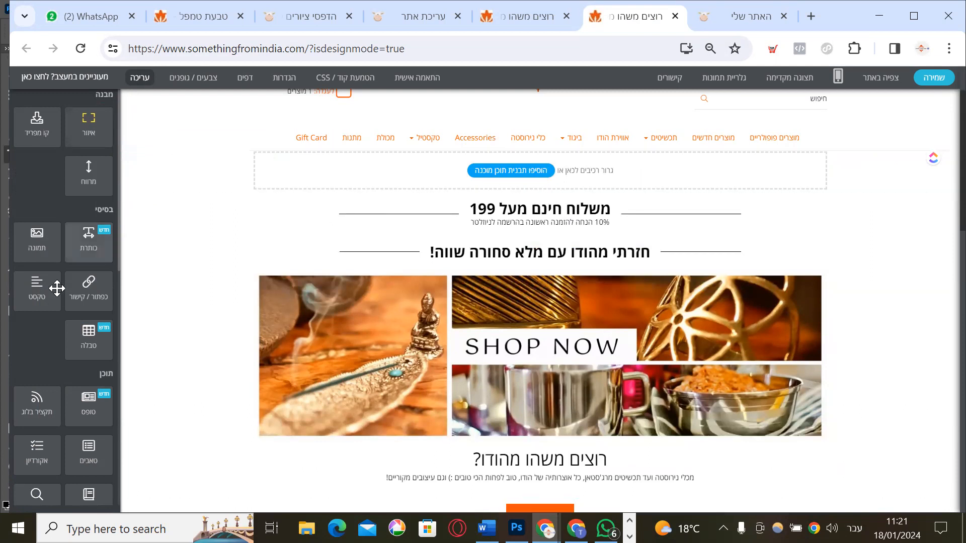
{"action": "left_click_drag", "start_coordinate": [34, 246], "coordinate": [375, 177]}
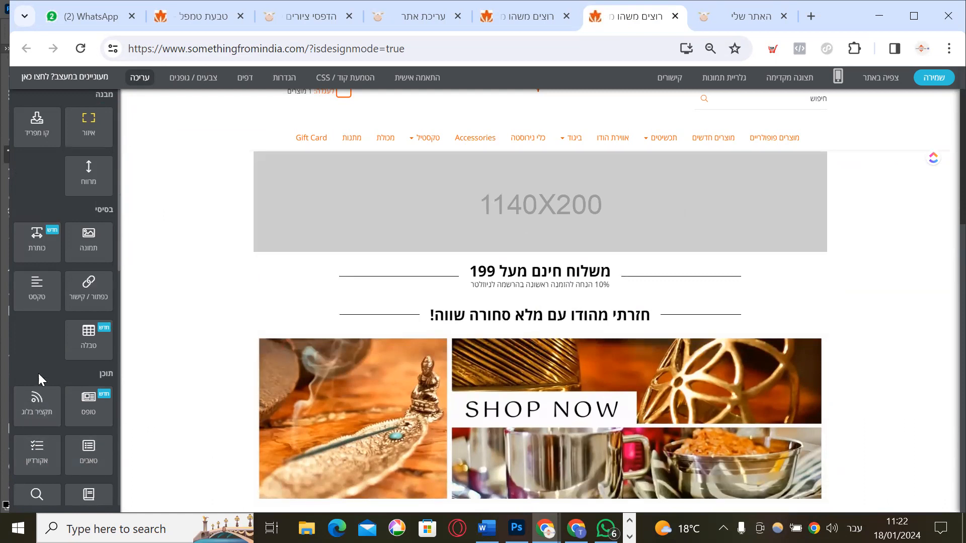
Add an Image Carousel and a Product Slider above the 1140X200 image block
{"action": "scroll", "coordinate": [40, 381], "scroll_direction": "down", "scroll_amount": 2}
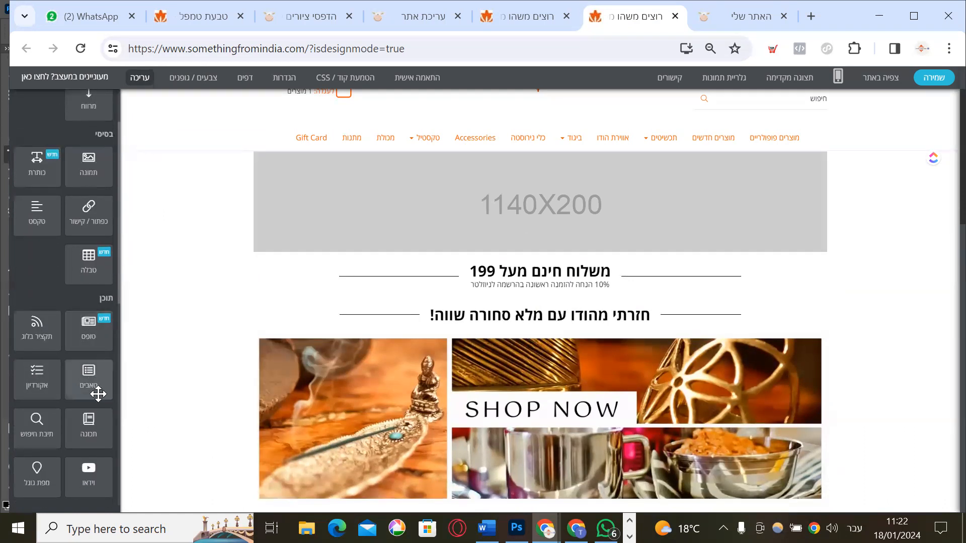
{"action": "scroll", "coordinate": [63, 332], "scroll_direction": "up", "scroll_amount": 2}
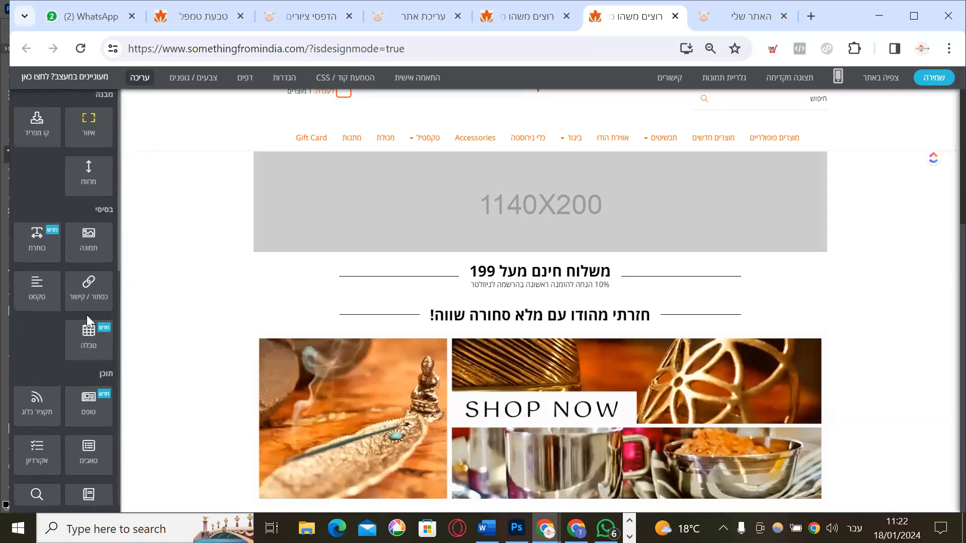
{"action": "scroll", "coordinate": [78, 210], "scroll_direction": "up", "scroll_amount": 1}
{"action": "scroll", "coordinate": [63, 217], "scroll_direction": "down", "scroll_amount": 3}
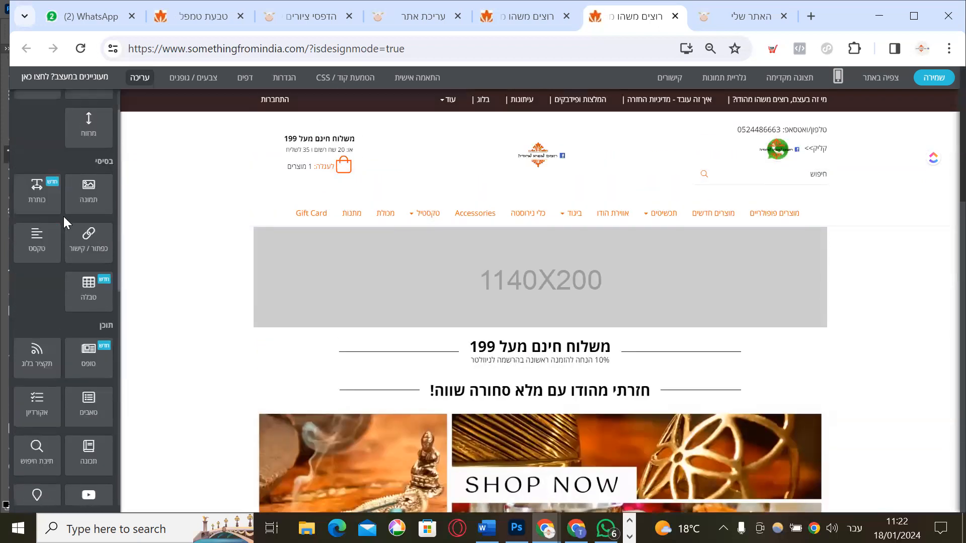
{"action": "scroll", "coordinate": [96, 357], "scroll_direction": "down", "scroll_amount": 4}
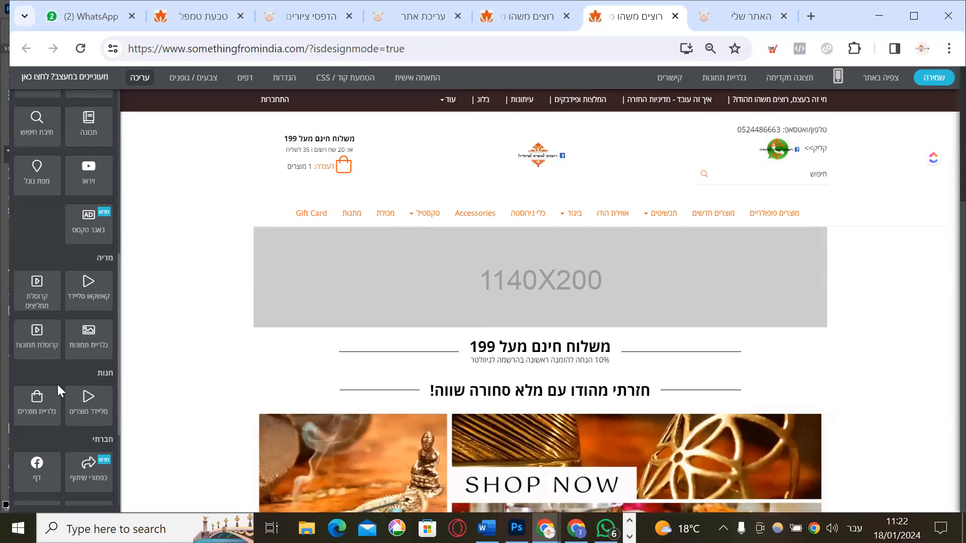
{"action": "left_click_drag", "start_coordinate": [37, 336], "coordinate": [325, 256]}
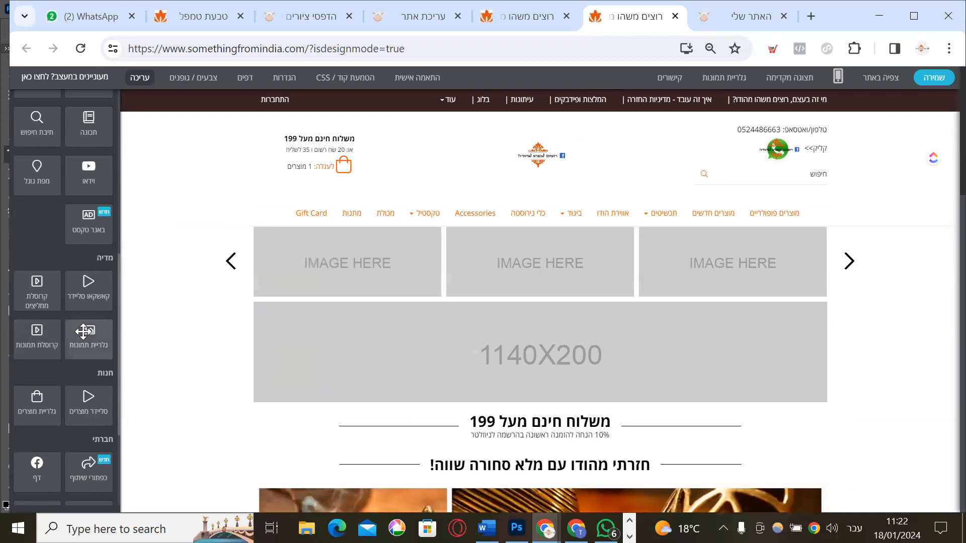
{"action": "scroll", "coordinate": [65, 374], "scroll_direction": "down", "scroll_amount": 2}
{"action": "left_click_drag", "start_coordinate": [88, 327], "coordinate": [333, 296]}
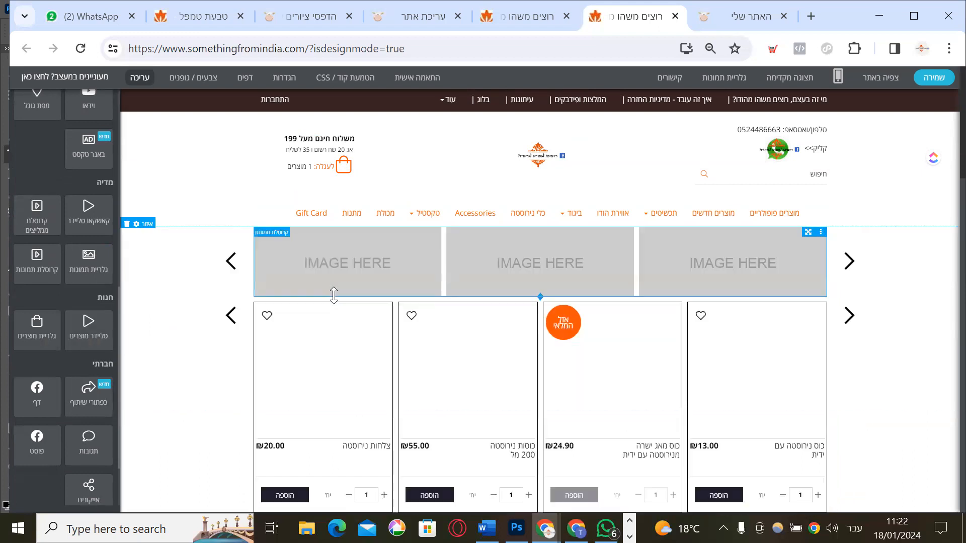
Add another Area above the image carousel and place a Text block in it
{"action": "scroll", "coordinate": [323, 367], "scroll_direction": "down", "scroll_amount": 4}
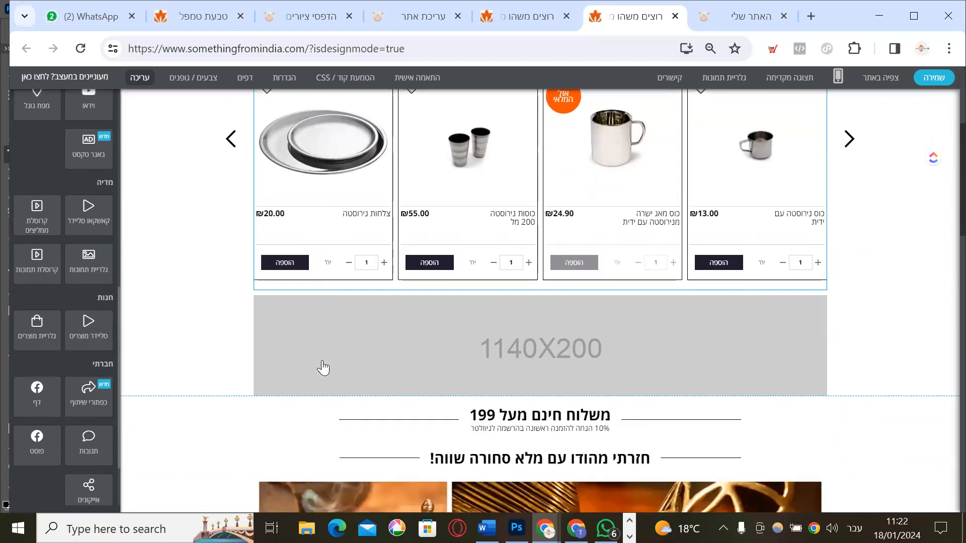
{"action": "scroll", "coordinate": [323, 368], "scroll_direction": "up", "scroll_amount": 3}
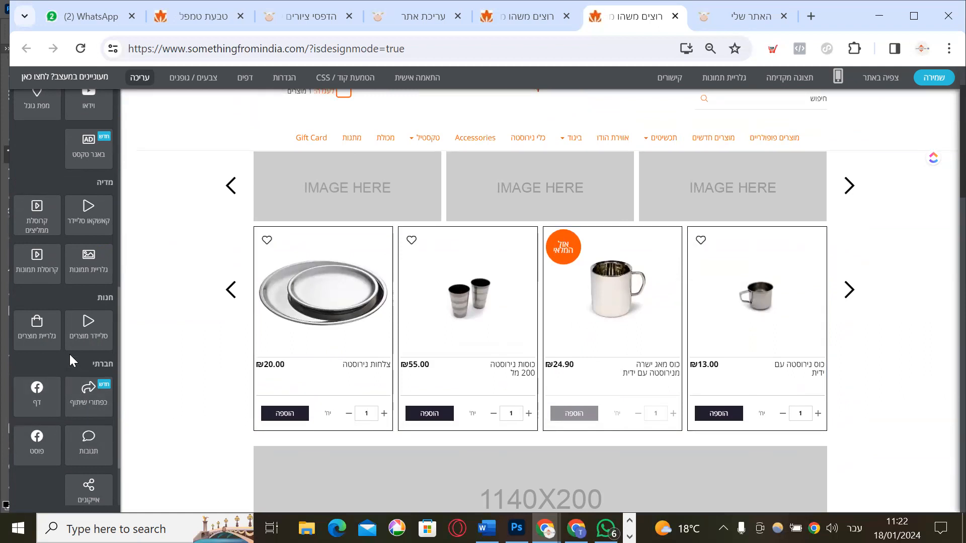
{"action": "scroll", "coordinate": [76, 339], "scroll_direction": "down", "scroll_amount": 2}
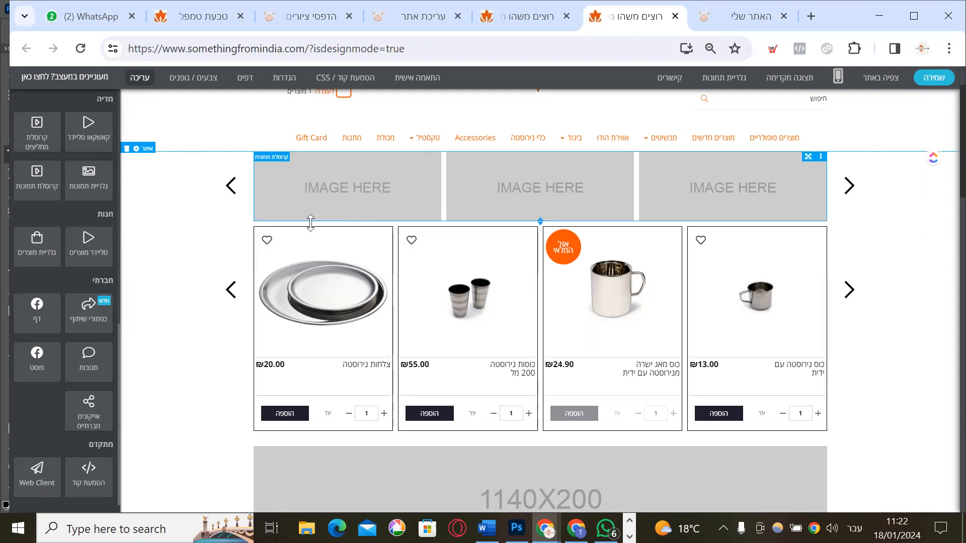
{"action": "scroll", "coordinate": [311, 223], "scroll_direction": "up", "scroll_amount": 2}
{"action": "scroll", "coordinate": [98, 254], "scroll_direction": "up", "scroll_amount": 5}
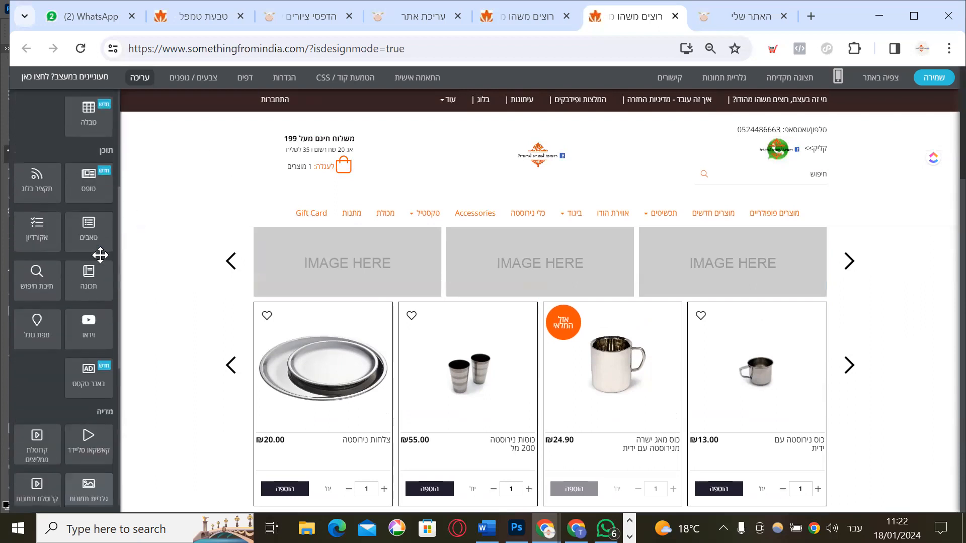
{"action": "left_click_drag", "start_coordinate": [83, 123], "coordinate": [336, 235]}
{"action": "left_click_drag", "start_coordinate": [49, 302], "coordinate": [316, 248]}
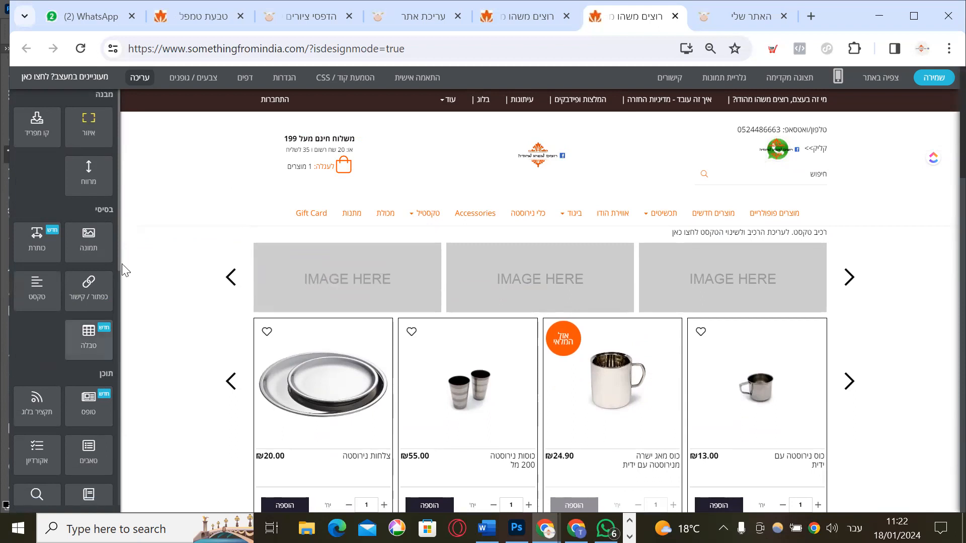
Scroll to the 1140X200 image placeholder and open its three-dot options menu
{"action": "scroll", "coordinate": [554, 310], "scroll_direction": "down", "scroll_amount": 10}
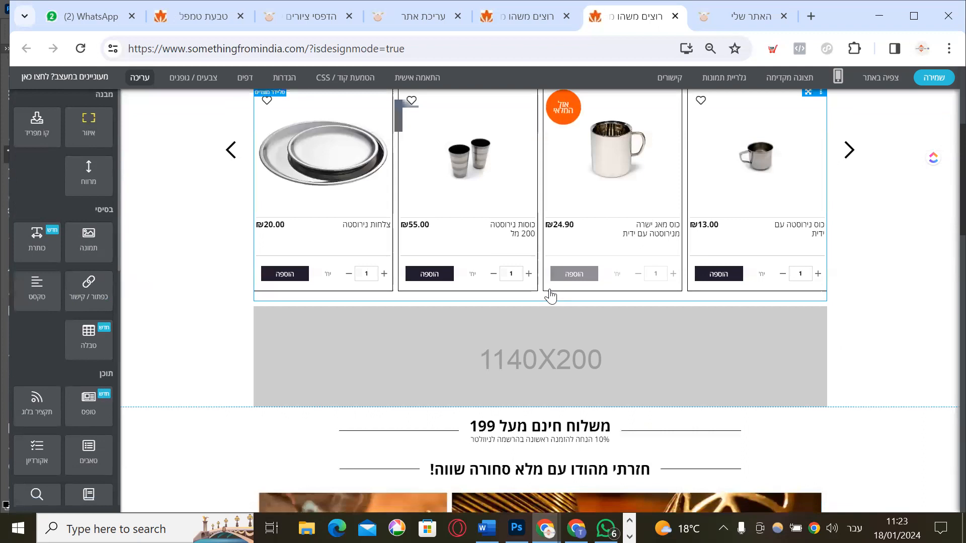
{"action": "scroll", "coordinate": [550, 296], "scroll_direction": "up", "scroll_amount": 6}
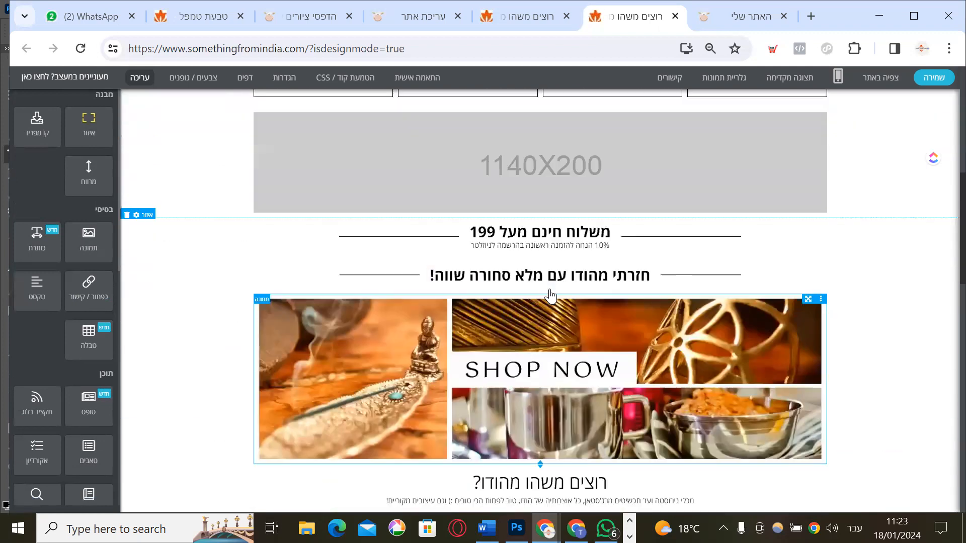
{"action": "scroll", "coordinate": [570, 290], "scroll_direction": "up", "scroll_amount": 4}
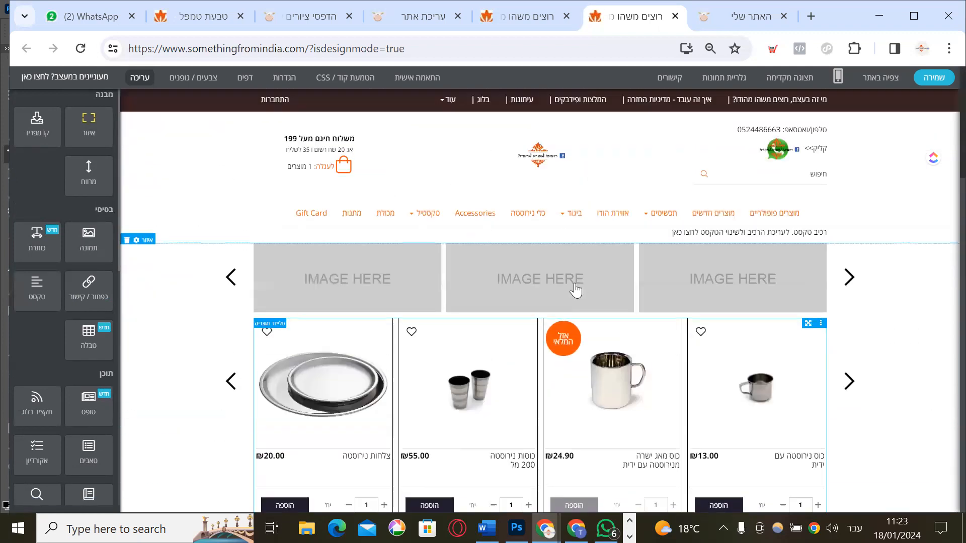
{"action": "scroll", "coordinate": [564, 308], "scroll_direction": "down", "scroll_amount": 7}
{"action": "scroll", "coordinate": [564, 310], "scroll_direction": "up", "scroll_amount": 2}
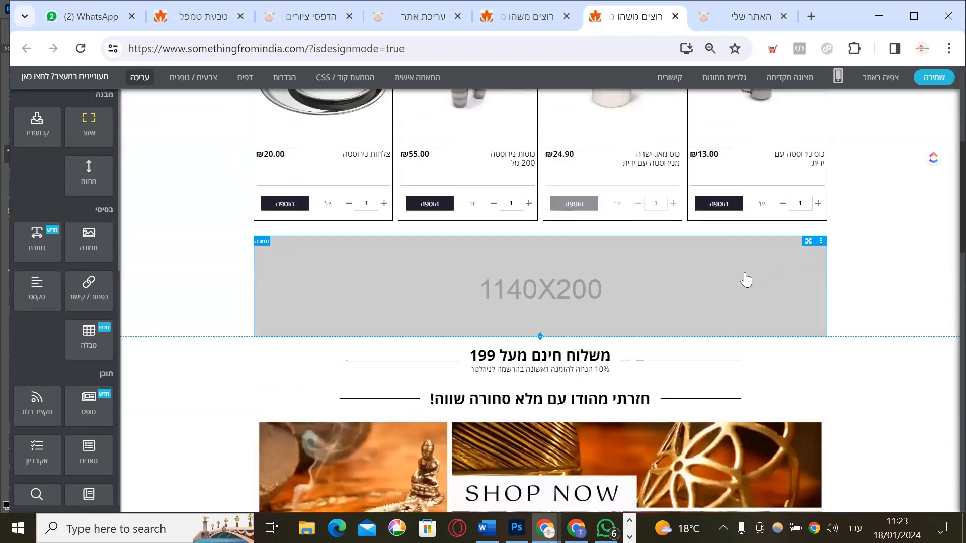
{"action": "left_click", "coordinate": [821, 243]}
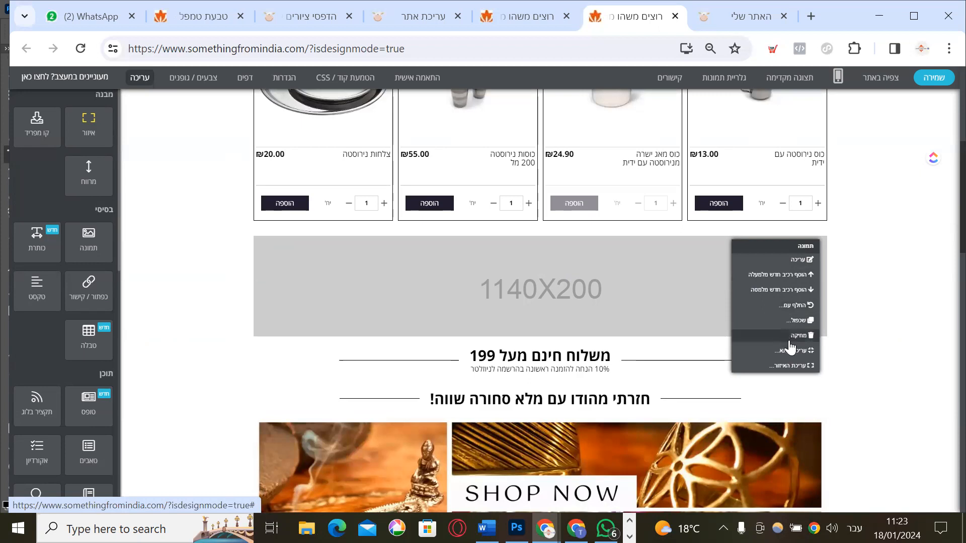
Through the image block's gallery, upload IMG_20231007_104525.jpg from the computer and select it
{"action": "left_click", "coordinate": [791, 261]}
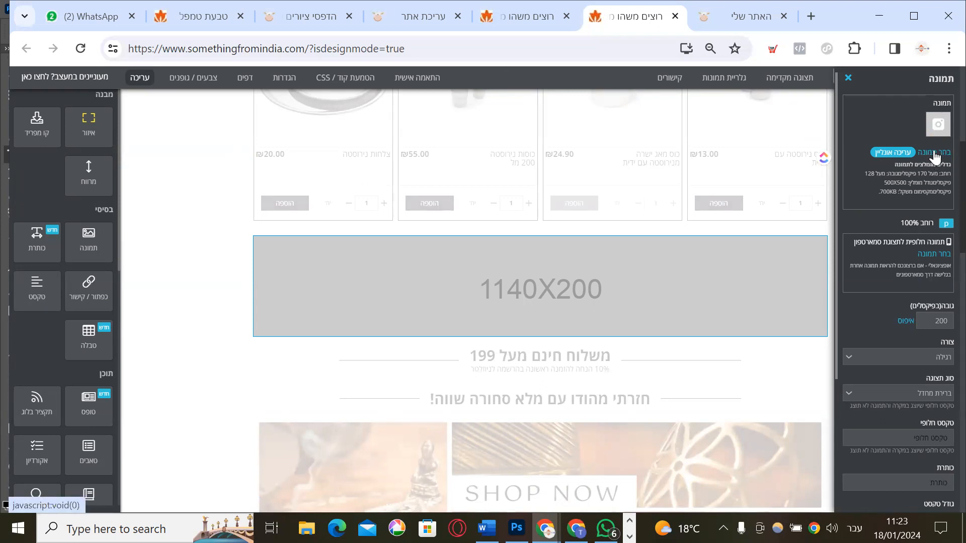
{"action": "left_click", "coordinate": [934, 153]}
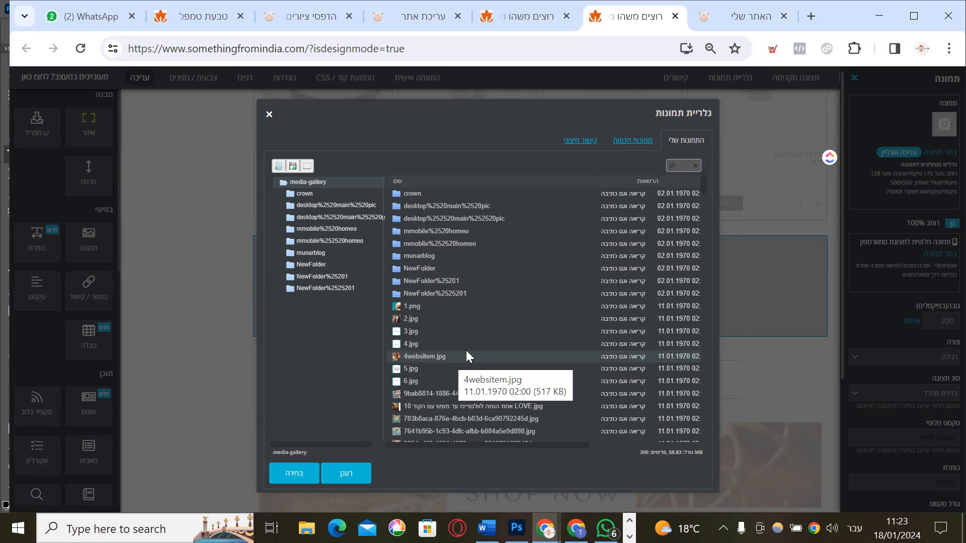
{"action": "left_click", "coordinate": [292, 166]}
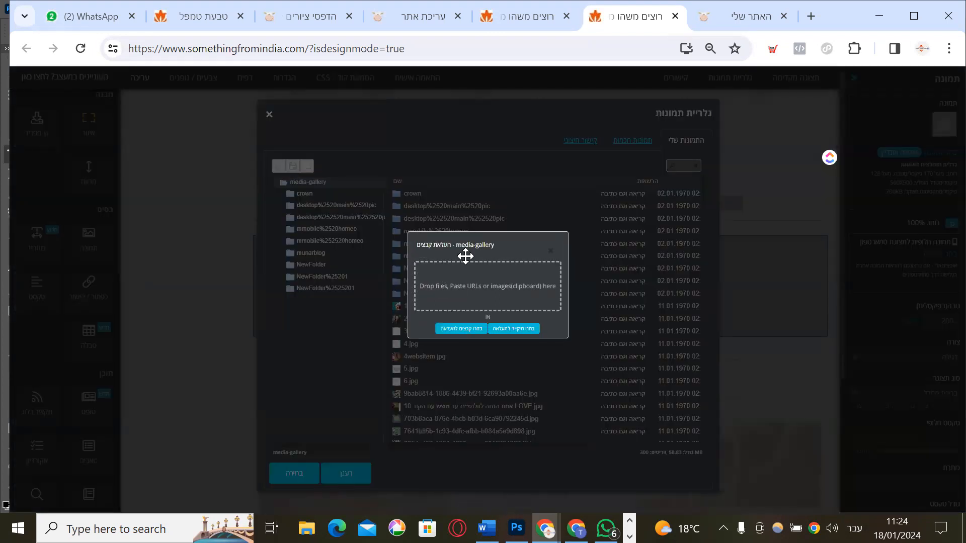
{"action": "left_click", "coordinate": [466, 289]}
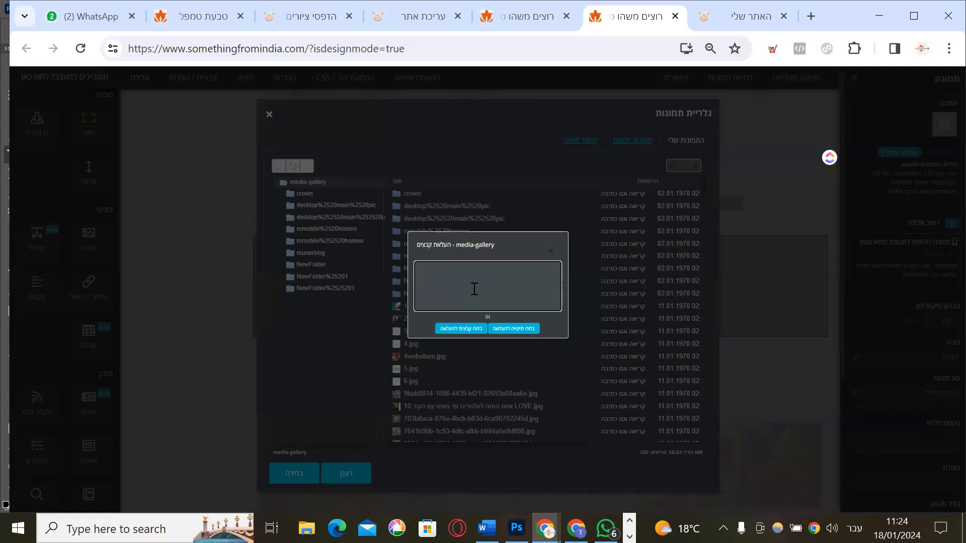
{"action": "left_click", "coordinate": [454, 330]}
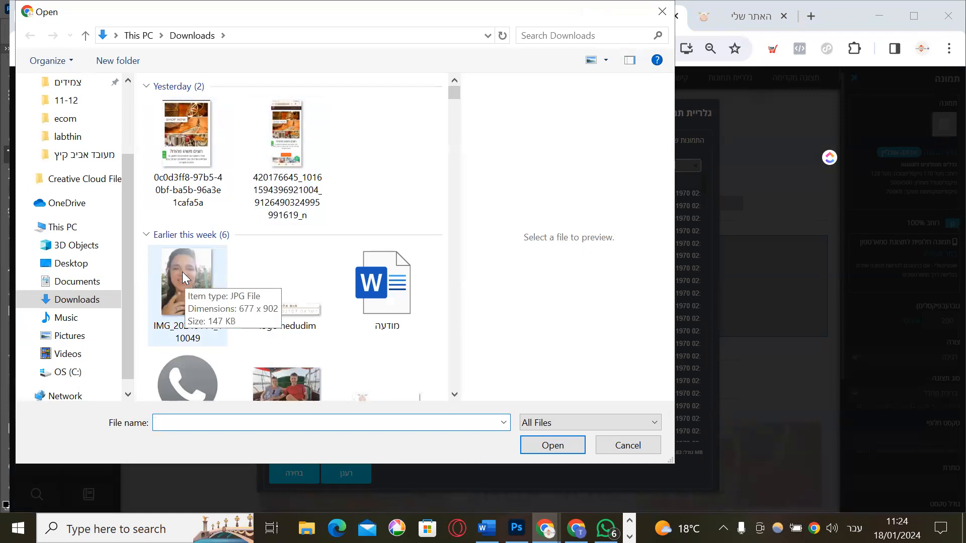
{"action": "scroll", "coordinate": [343, 343], "scroll_direction": "down", "scroll_amount": 10}
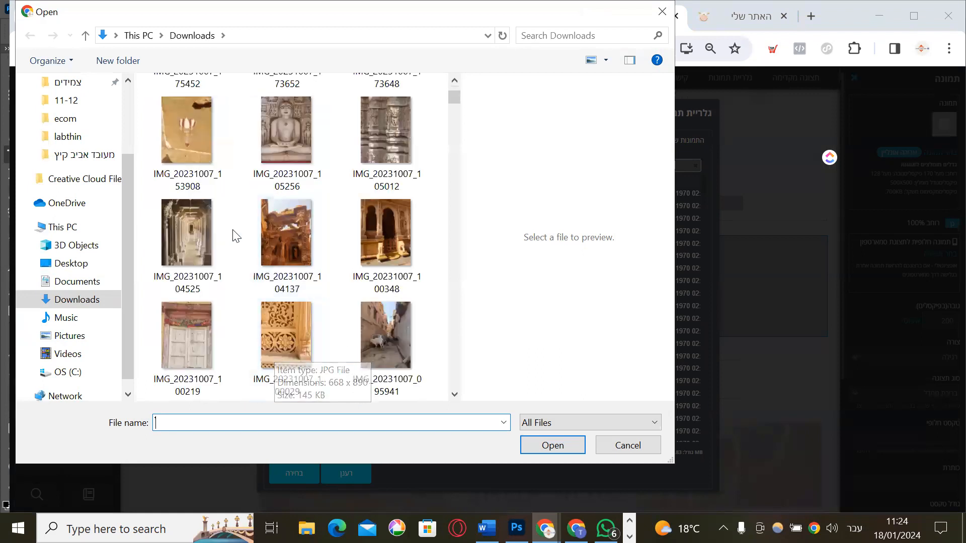
{"action": "double_click", "coordinate": [181, 233]}
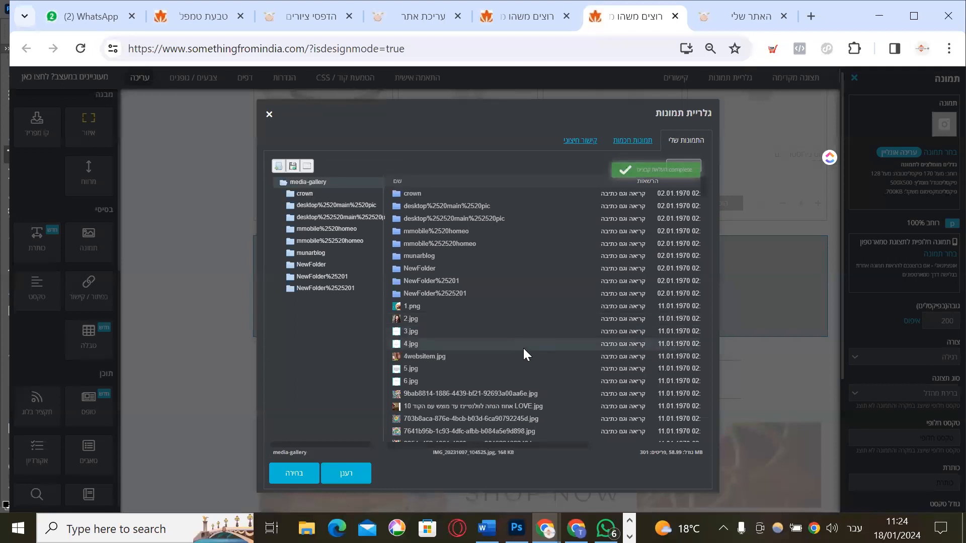
{"action": "left_click", "coordinate": [301, 482]}
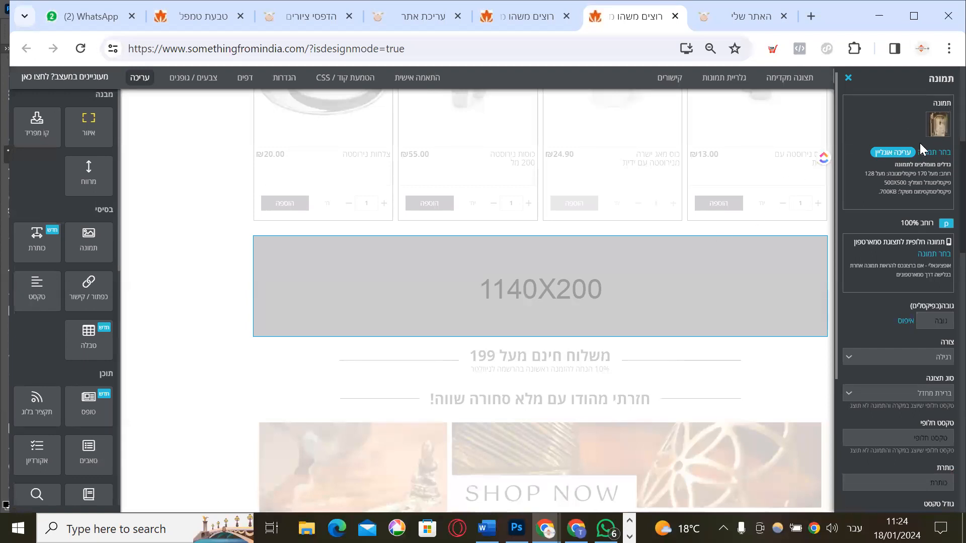
{"action": "scroll", "coordinate": [919, 173], "scroll_direction": "down", "scroll_amount": 3}
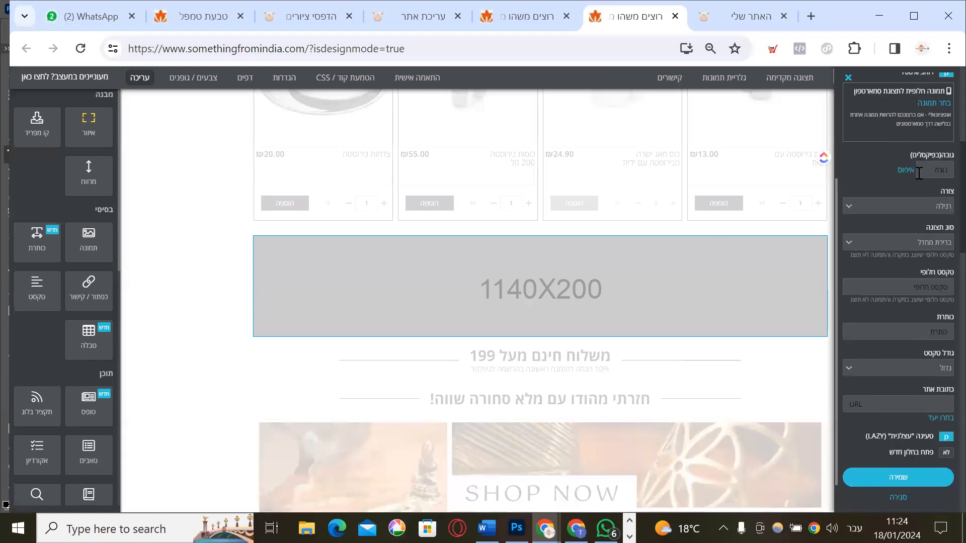
{"action": "scroll", "coordinate": [934, 244], "scroll_direction": "down", "scroll_amount": 1}
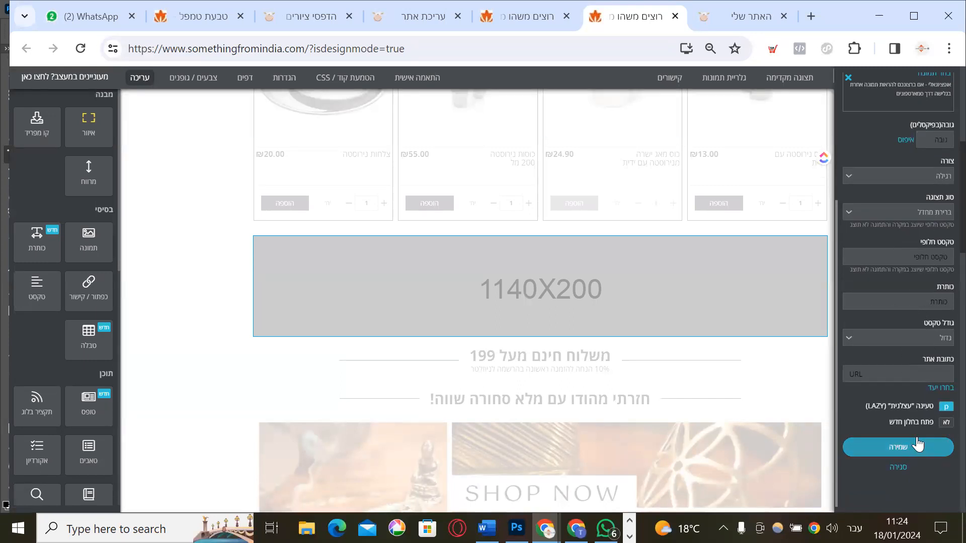
{"action": "left_click", "coordinate": [895, 452]}
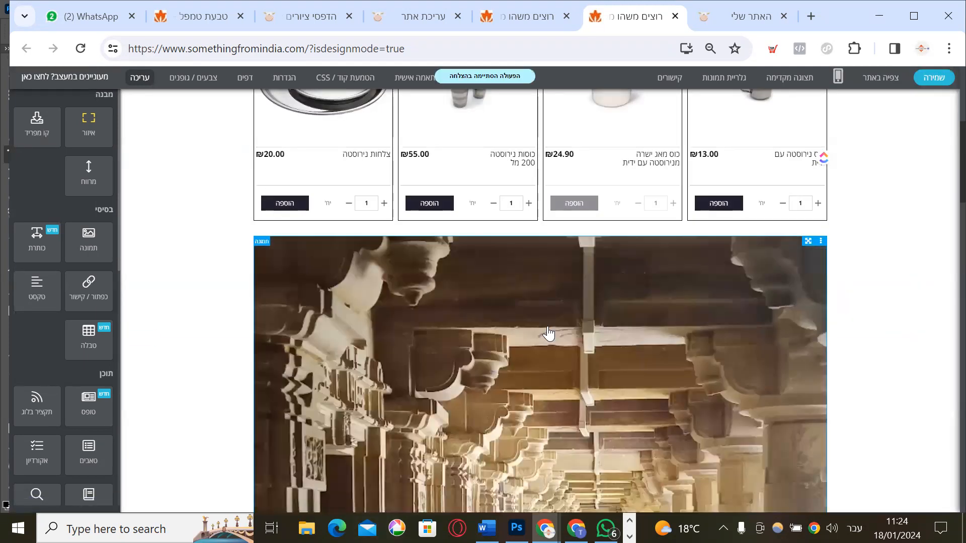
{"action": "scroll", "coordinate": [549, 333], "scroll_direction": "down", "scroll_amount": 5}
{"action": "scroll", "coordinate": [548, 334], "scroll_direction": "down", "scroll_amount": 3}
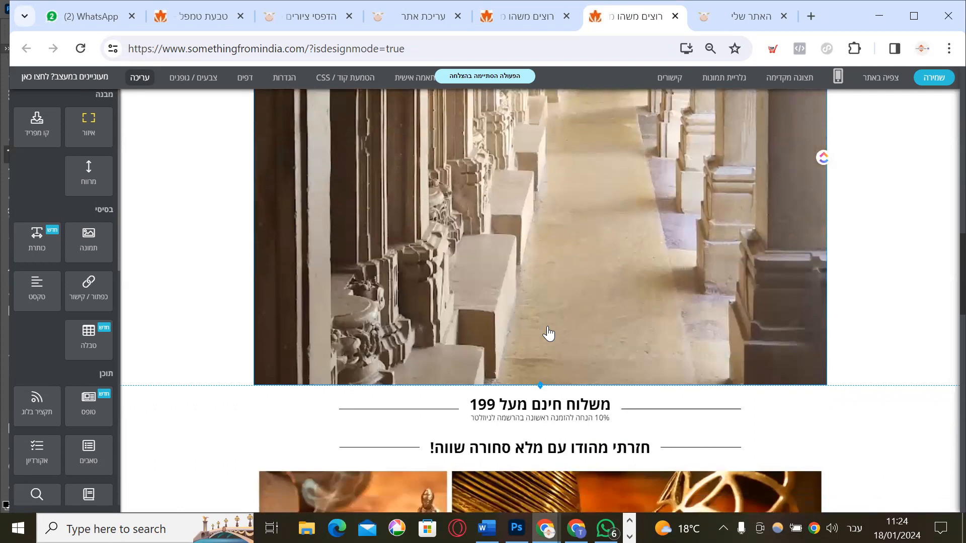
{"action": "scroll", "coordinate": [549, 333], "scroll_direction": "up", "scroll_amount": 5}
{"action": "scroll", "coordinate": [548, 333], "scroll_direction": "up", "scroll_amount": 2}
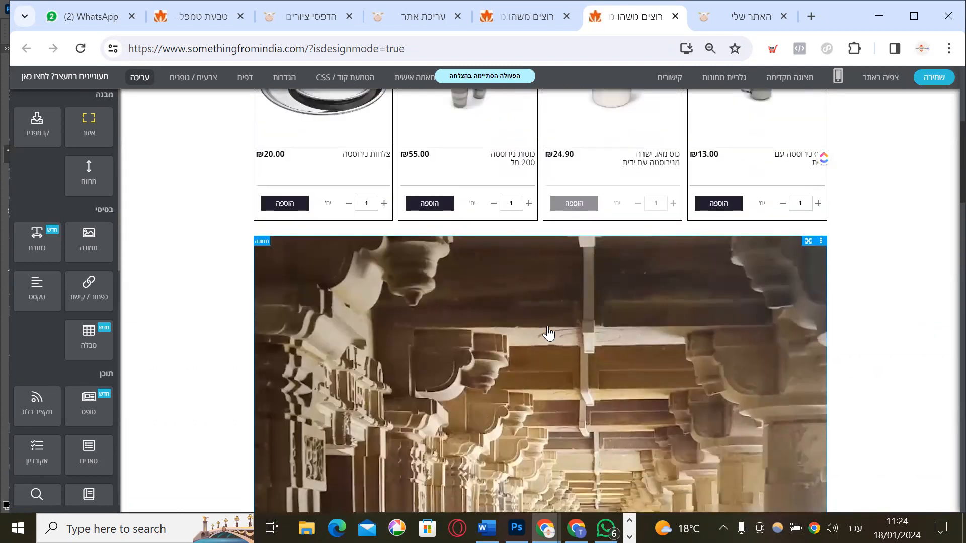
{"action": "scroll", "coordinate": [548, 334], "scroll_direction": "up", "scroll_amount": 5}
{"action": "scroll", "coordinate": [549, 334], "scroll_direction": "down", "scroll_amount": 2}
{"action": "scroll", "coordinate": [548, 334], "scroll_direction": "up", "scroll_amount": 3}
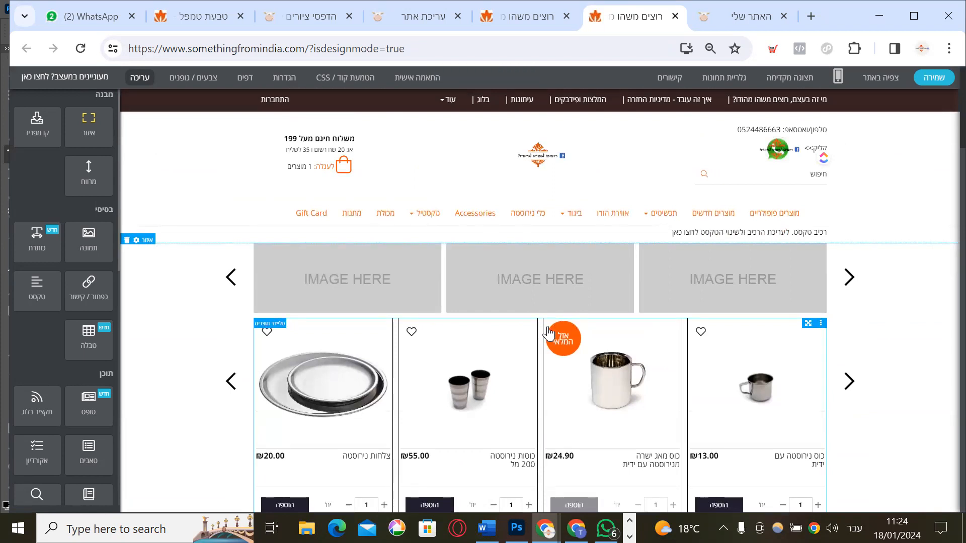
{"action": "scroll", "coordinate": [548, 333], "scroll_direction": "down", "scroll_amount": 6}
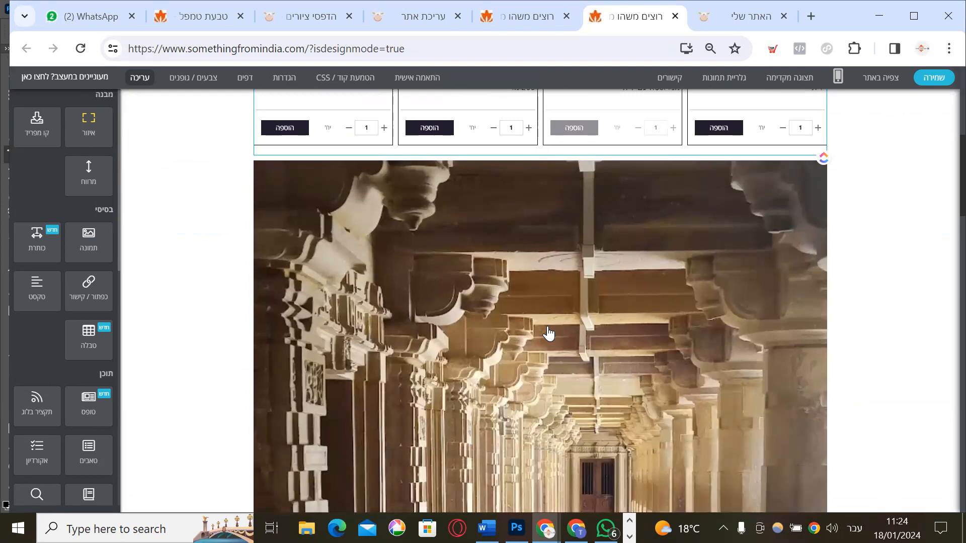
{"action": "scroll", "coordinate": [549, 334], "scroll_direction": "up", "scroll_amount": 4}
{"action": "scroll", "coordinate": [548, 334], "scroll_direction": "down", "scroll_amount": 10}
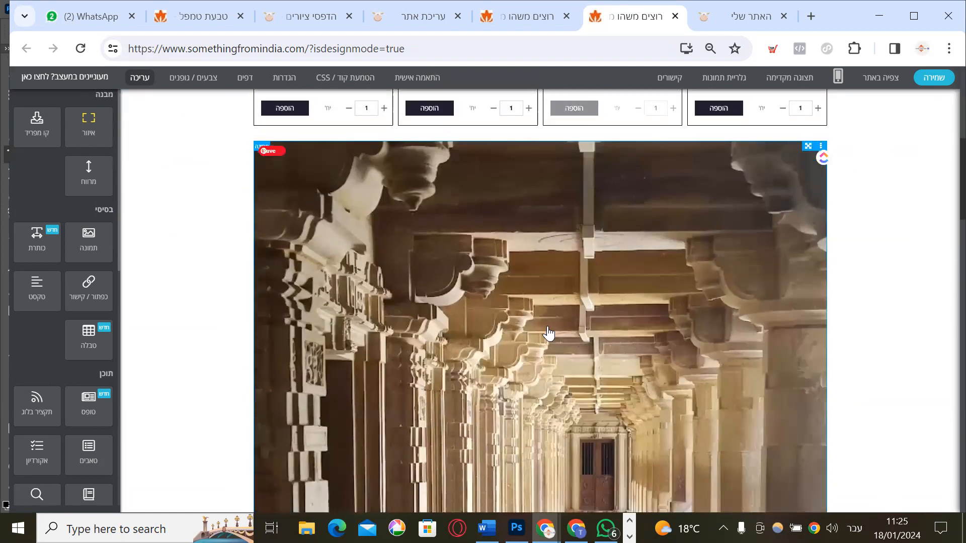
{"action": "scroll", "coordinate": [549, 334], "scroll_direction": "down", "scroll_amount": 3}
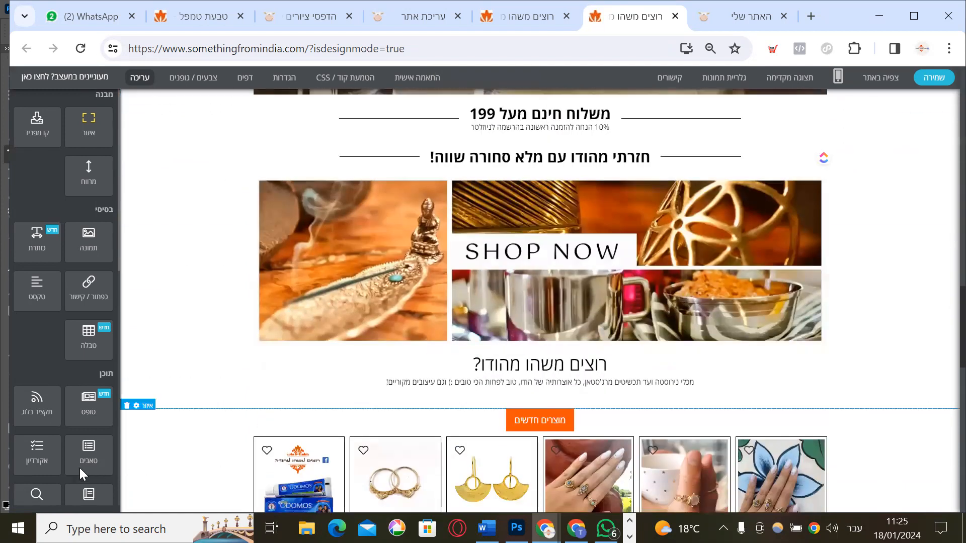
Drop an Accordion below the SHOP NOW banner, creating placeholder items כותרת1–4
{"action": "left_click_drag", "start_coordinate": [36, 449], "coordinate": [411, 352]}
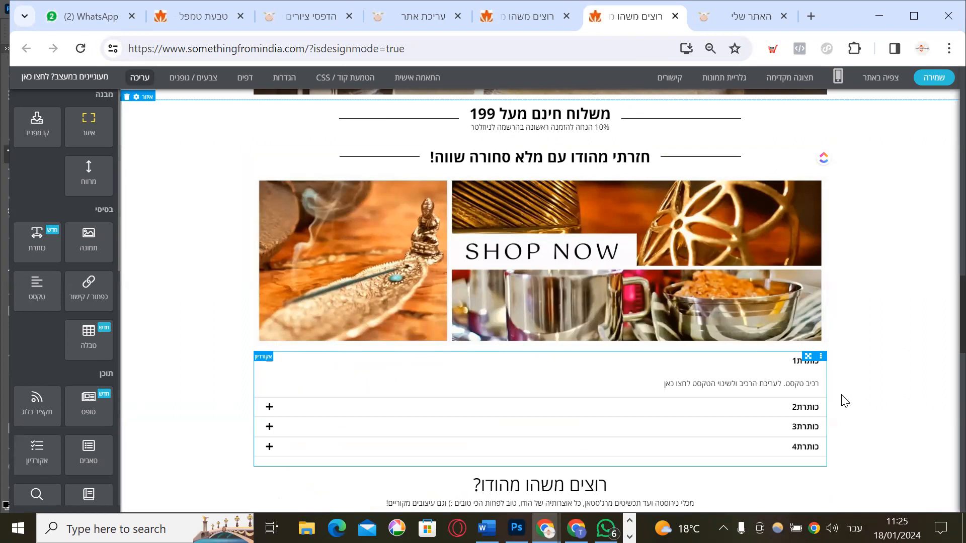
{"action": "left_click", "coordinate": [793, 411]}
{"action": "left_click", "coordinate": [802, 356]}
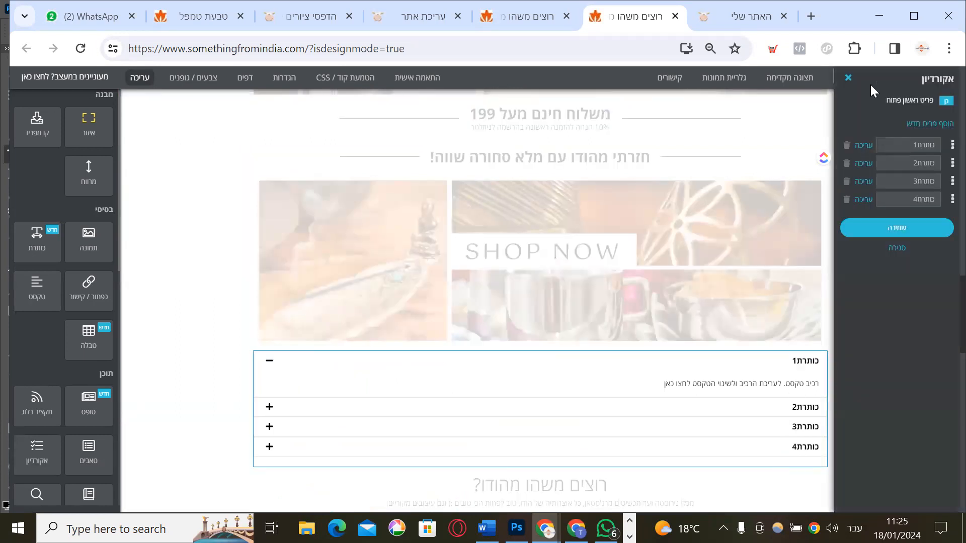
{"action": "left_click", "coordinate": [848, 78]}
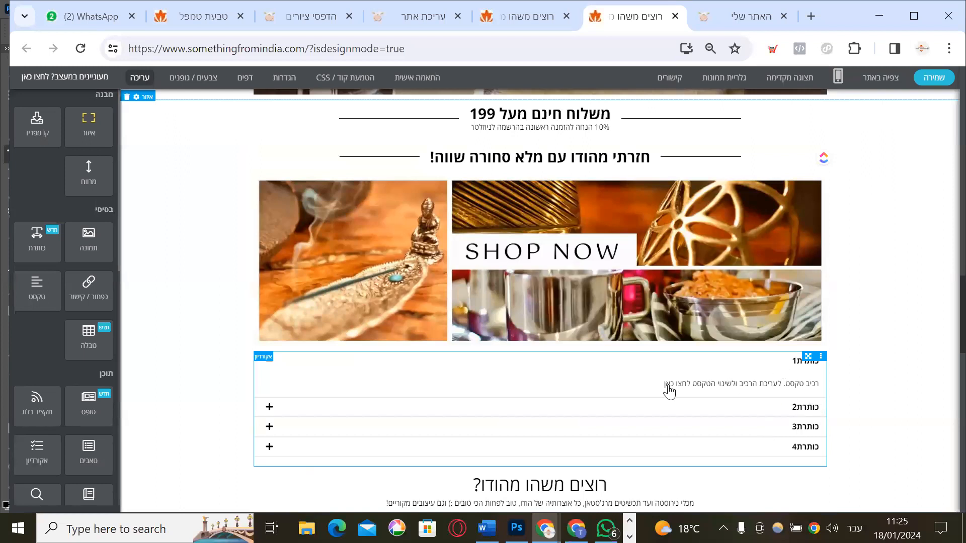
Open the FAQ accordion's settings to view its list of questions
{"action": "scroll", "coordinate": [669, 391], "scroll_direction": "down", "scroll_amount": 15}
{"action": "scroll", "coordinate": [398, 286], "scroll_direction": "up", "scroll_amount": 4}
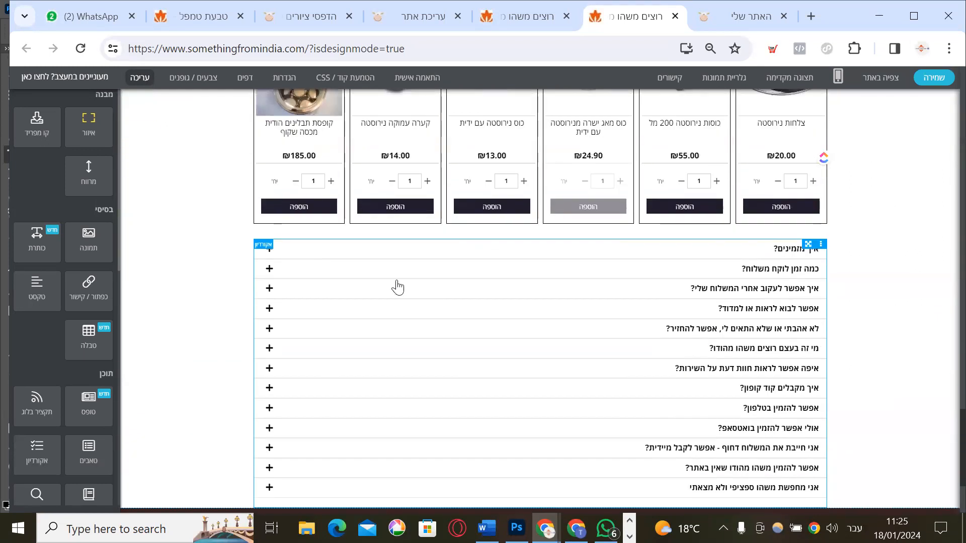
{"action": "left_click", "coordinate": [268, 274]}
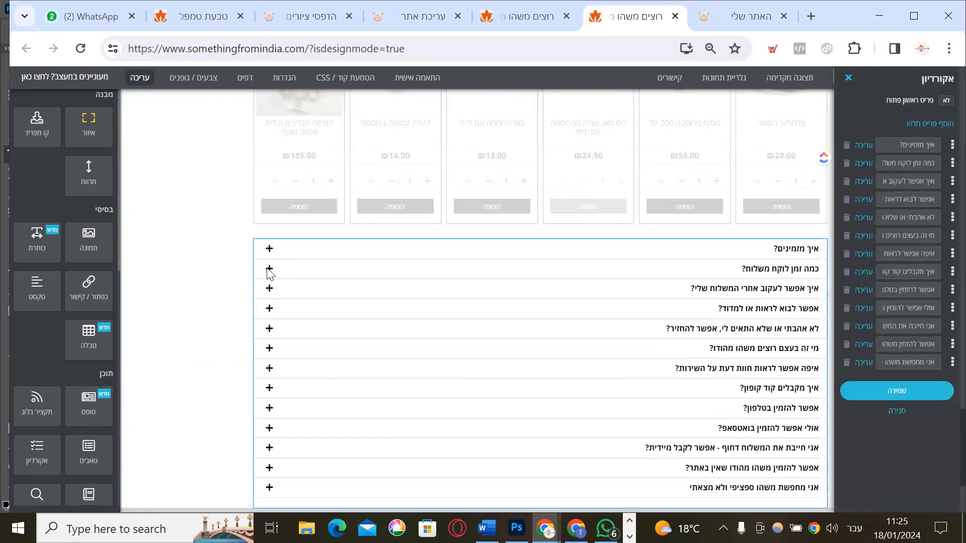
{"action": "left_click", "coordinate": [269, 256]}
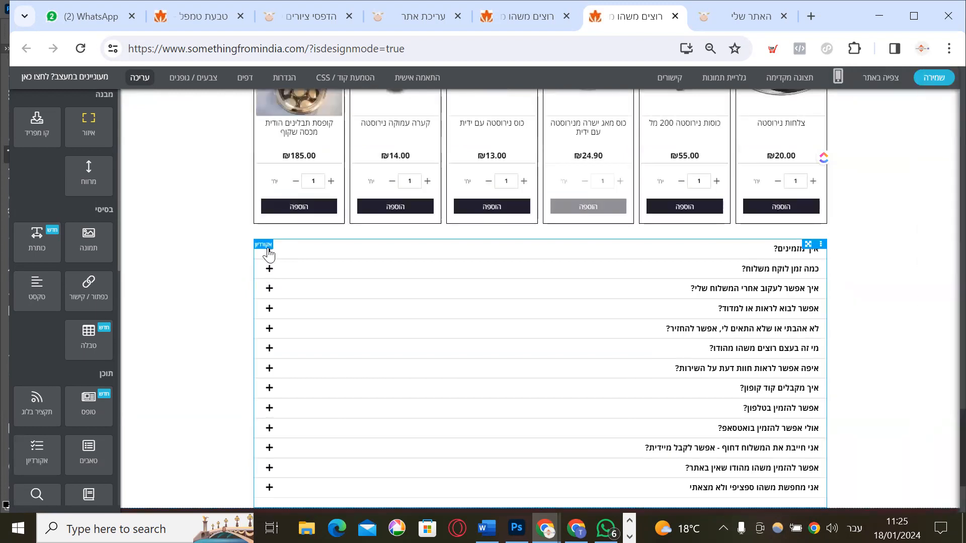
{"action": "left_click", "coordinate": [398, 253]}
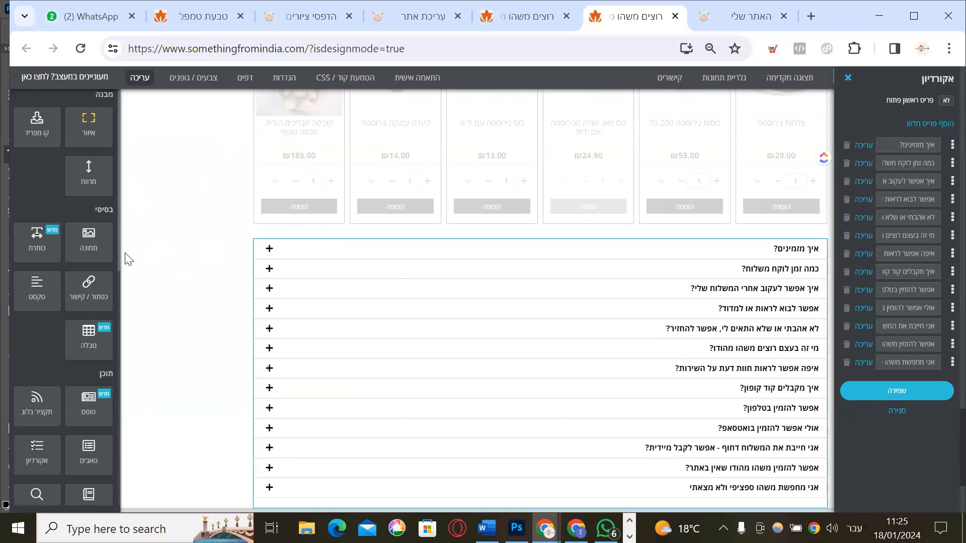
{"action": "scroll", "coordinate": [449, 228], "scroll_direction": "up", "scroll_amount": 15}
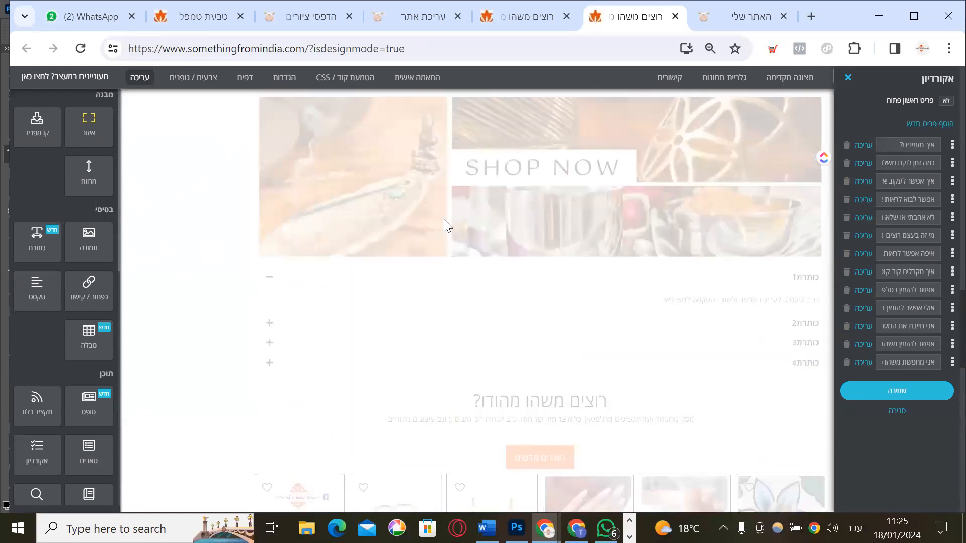
{"action": "scroll", "coordinate": [398, 302], "scroll_direction": "down", "scroll_amount": 7}
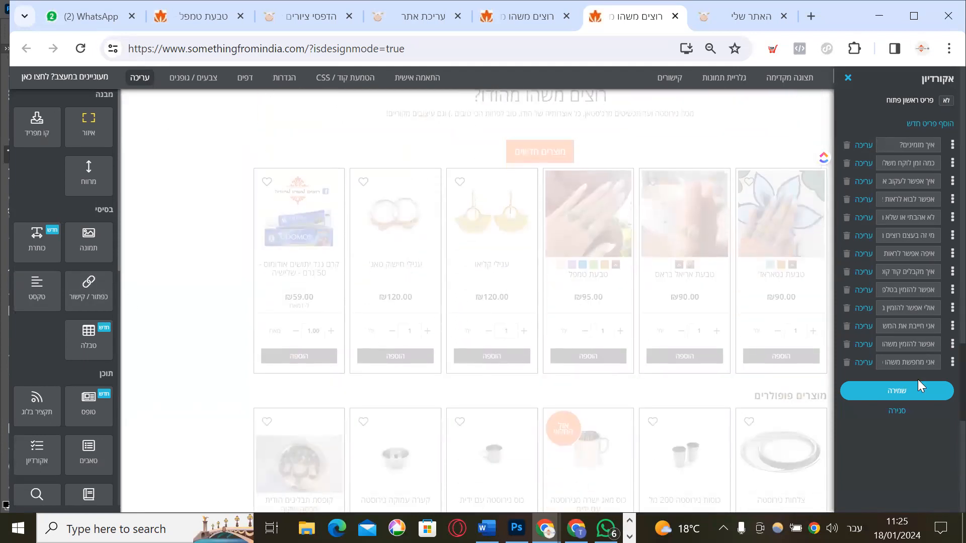
Close the accordion panel and close the editor tab, choosing Leave without saving
{"action": "left_click", "coordinate": [848, 79]}
{"action": "scroll", "coordinate": [584, 217], "scroll_direction": "up", "scroll_amount": 5}
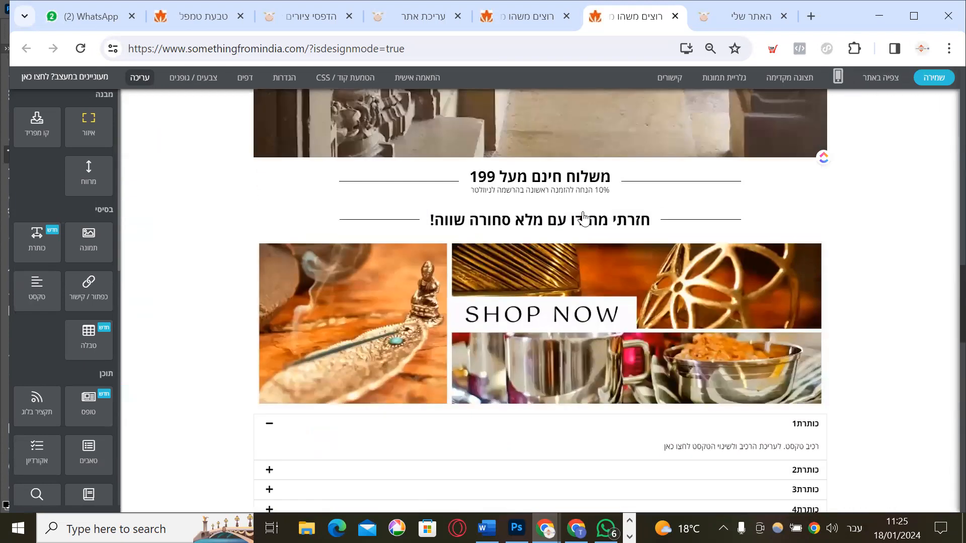
{"action": "scroll", "coordinate": [583, 218], "scroll_direction": "up", "scroll_amount": 5}
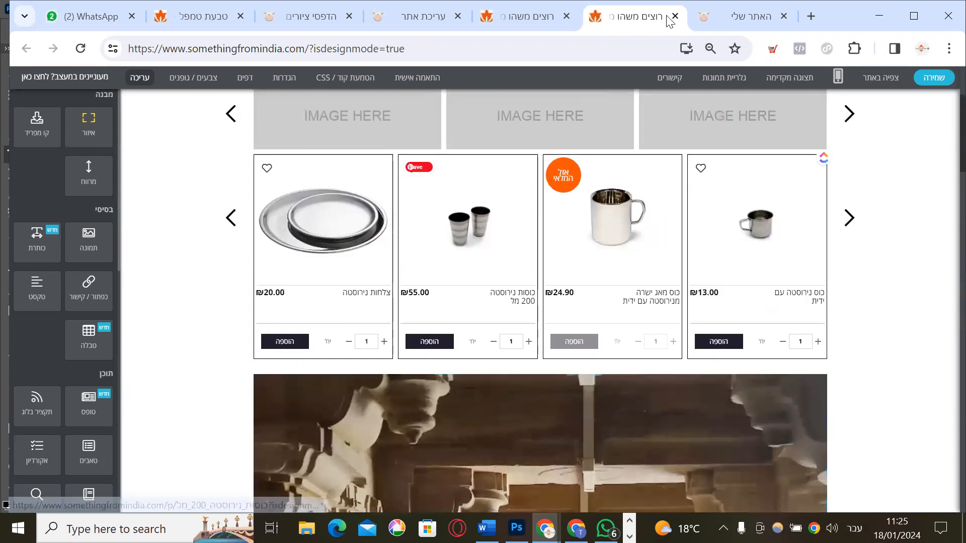
{"action": "left_click", "coordinate": [675, 16]}
{"action": "left_click", "coordinate": [553, 145]}
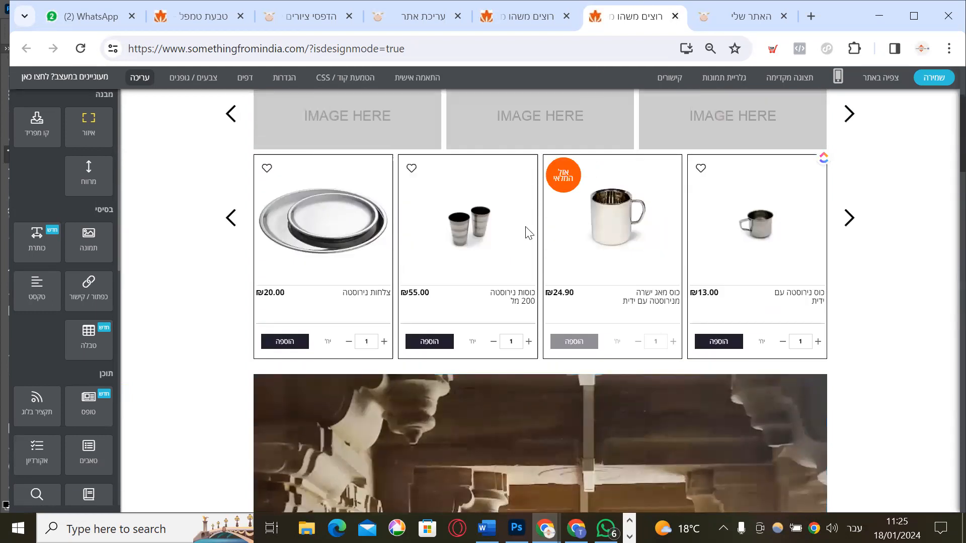
Return to the עריכת אתר tab and reenter the homepage editor
{"action": "left_click", "coordinate": [592, 15]}
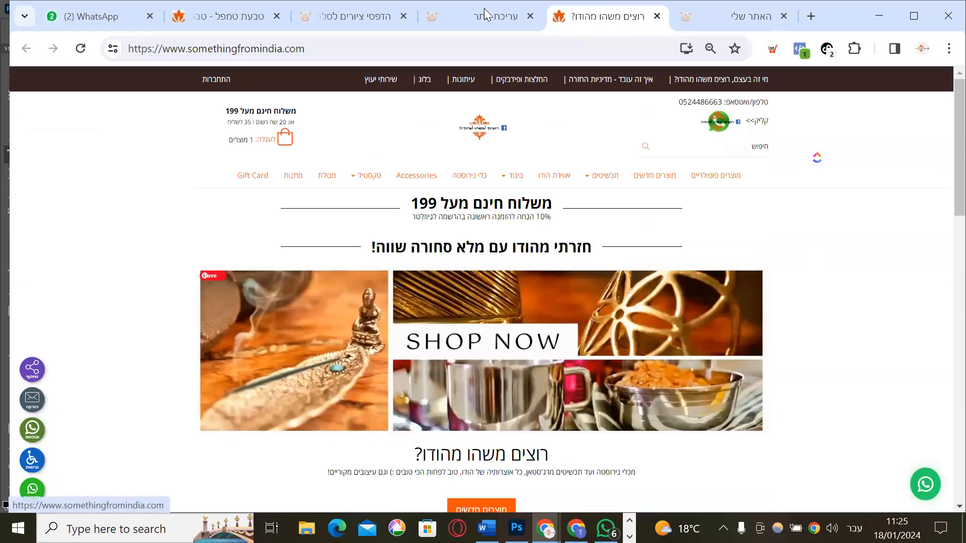
{"action": "left_click", "coordinate": [484, 8]}
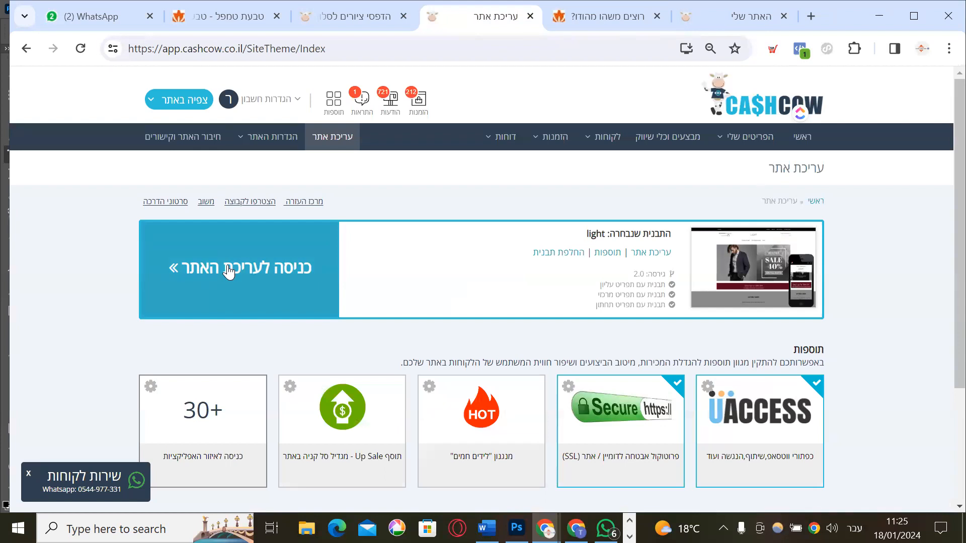
{"action": "left_click", "coordinate": [229, 271]}
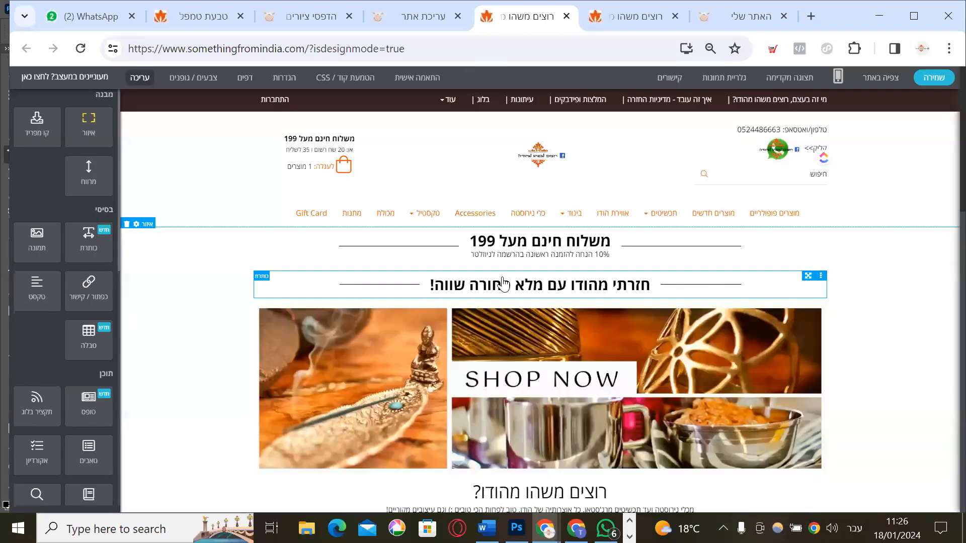
Delete the 'חזרתי מהודו עם מלא סחורה שווה!' heading block, save, and follow the live-site link
{"action": "left_click", "coordinate": [822, 277]}
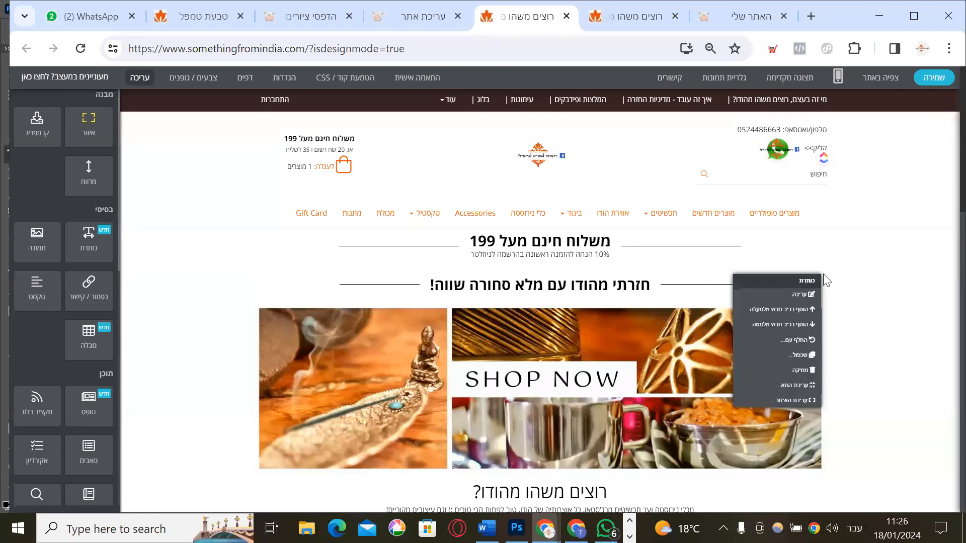
{"action": "left_click", "coordinate": [794, 371]}
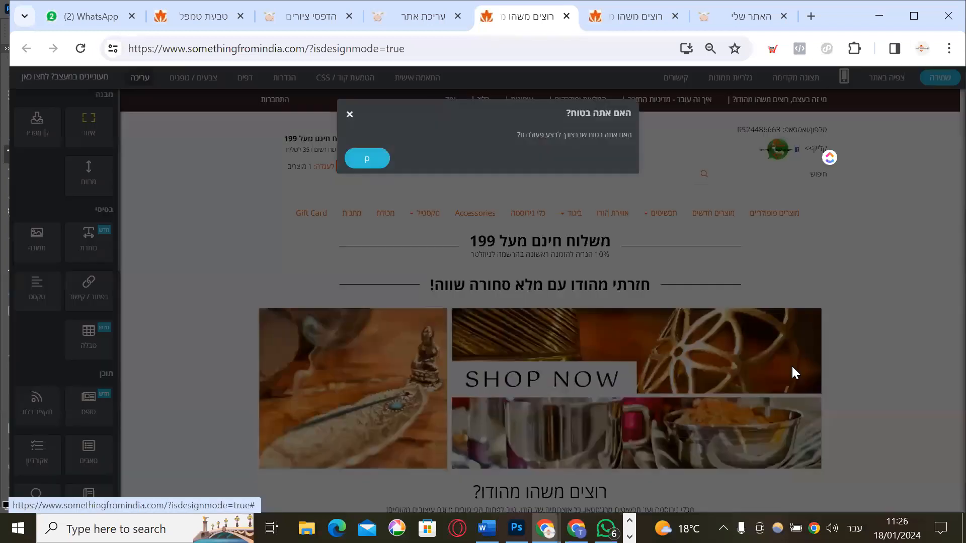
{"action": "left_click", "coordinate": [364, 160]}
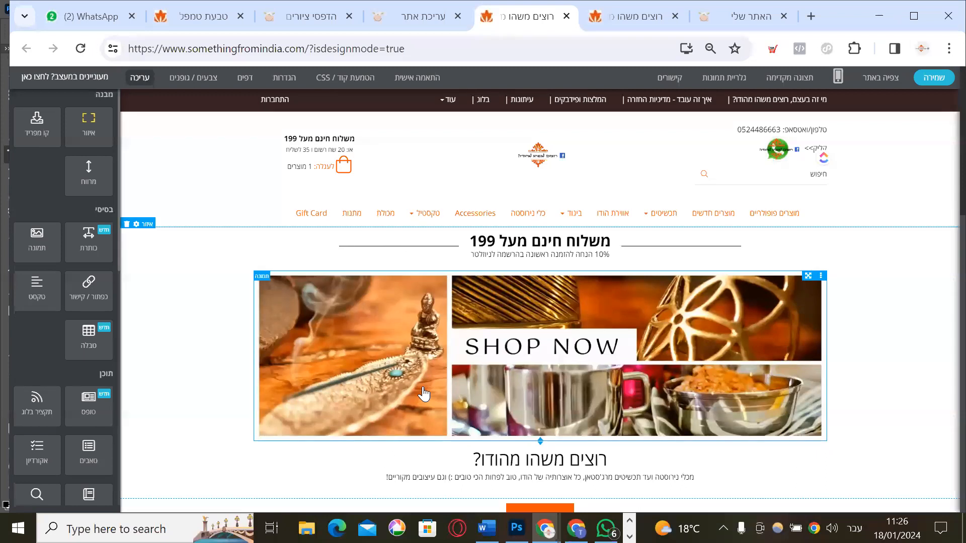
{"action": "left_click", "coordinate": [940, 85]}
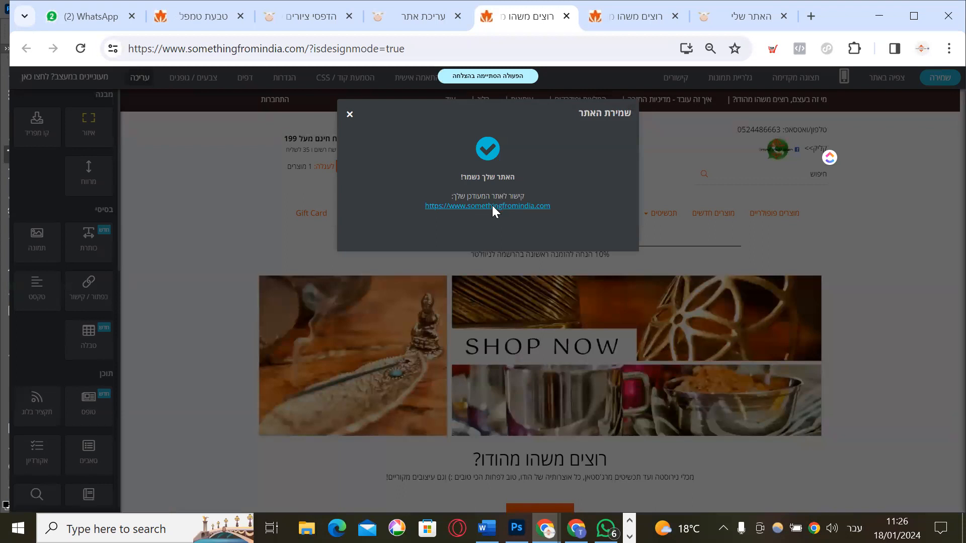
{"action": "left_click", "coordinate": [492, 206]}
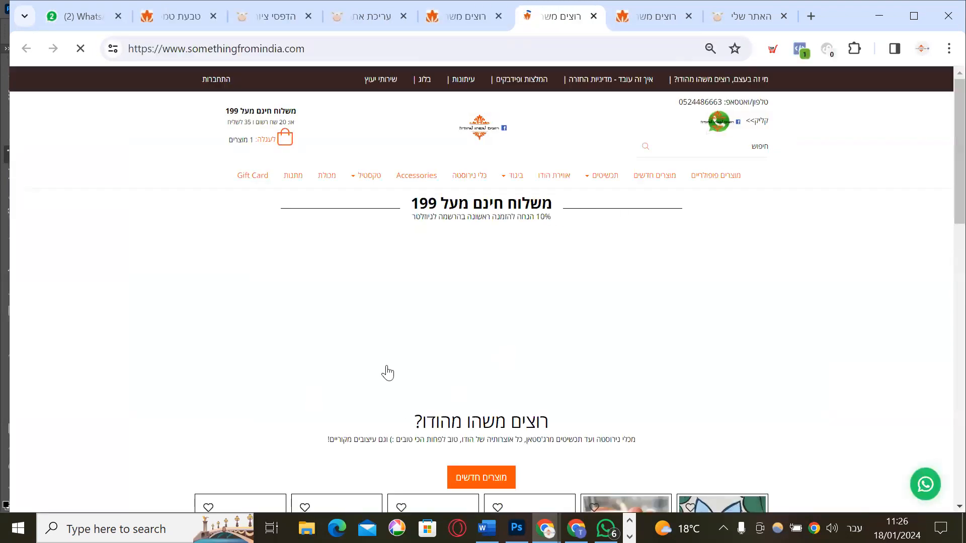
Close the live-site and old editor tabs and go back to the עריכת אתר admin tab
{"action": "scroll", "coordinate": [444, 346], "scroll_direction": "down", "scroll_amount": 8}
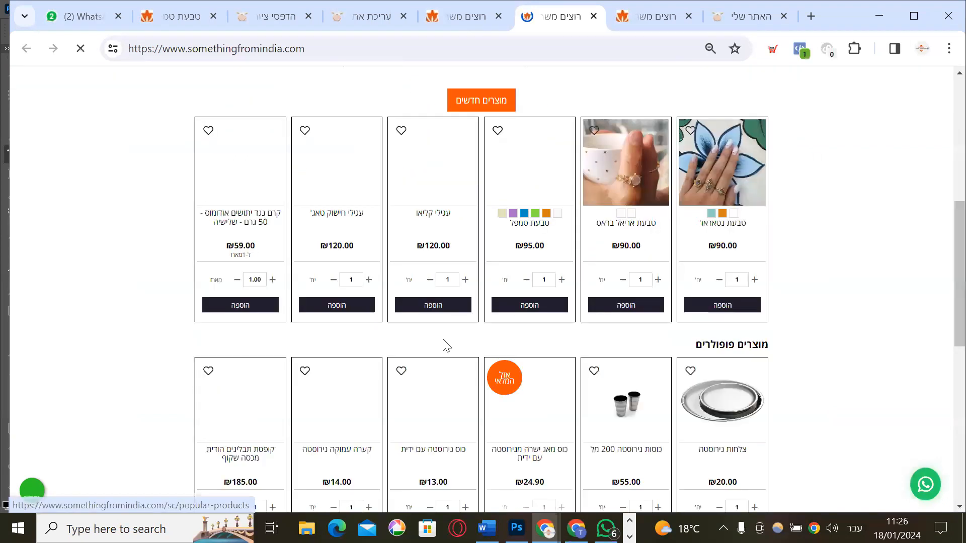
{"action": "scroll", "coordinate": [443, 342], "scroll_direction": "up", "scroll_amount": 8}
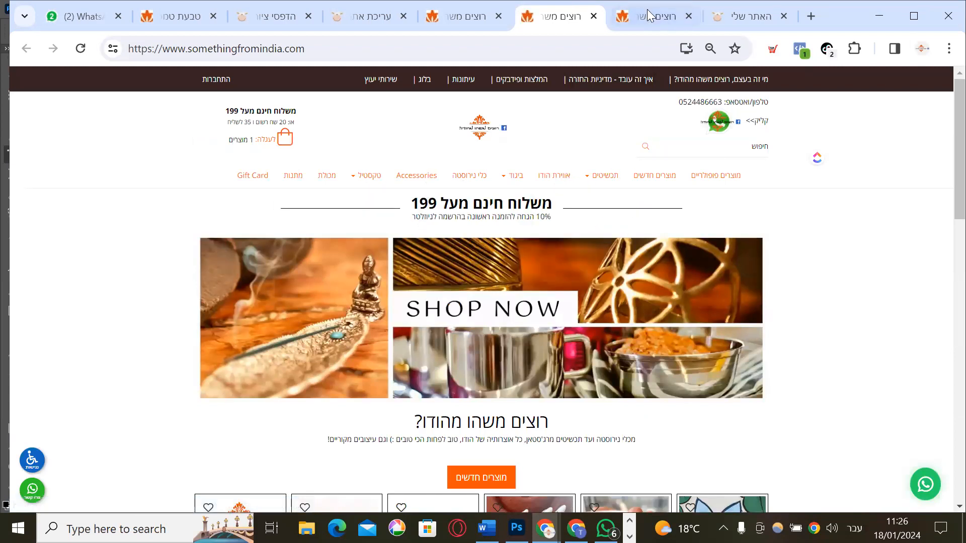
{"action": "left_click", "coordinate": [594, 16]}
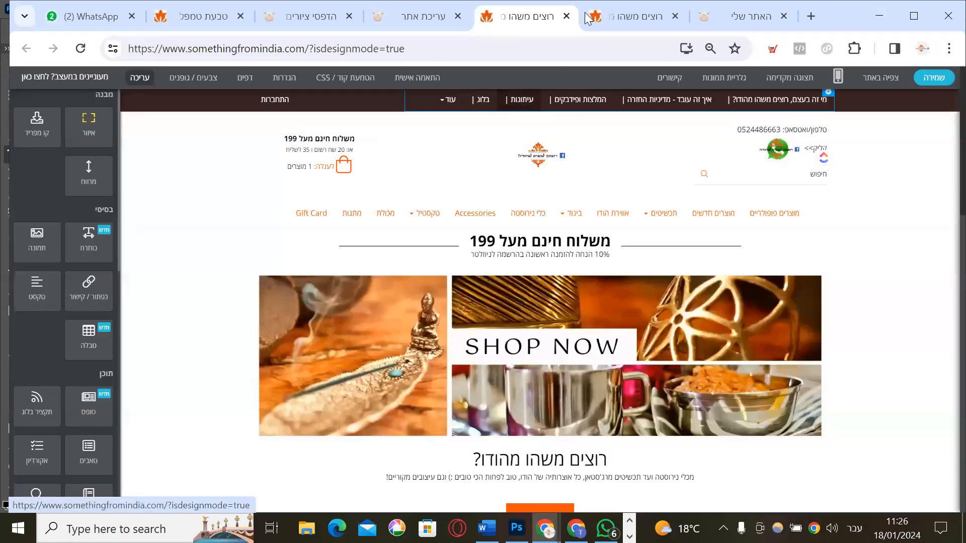
{"action": "left_click", "coordinate": [566, 16]}
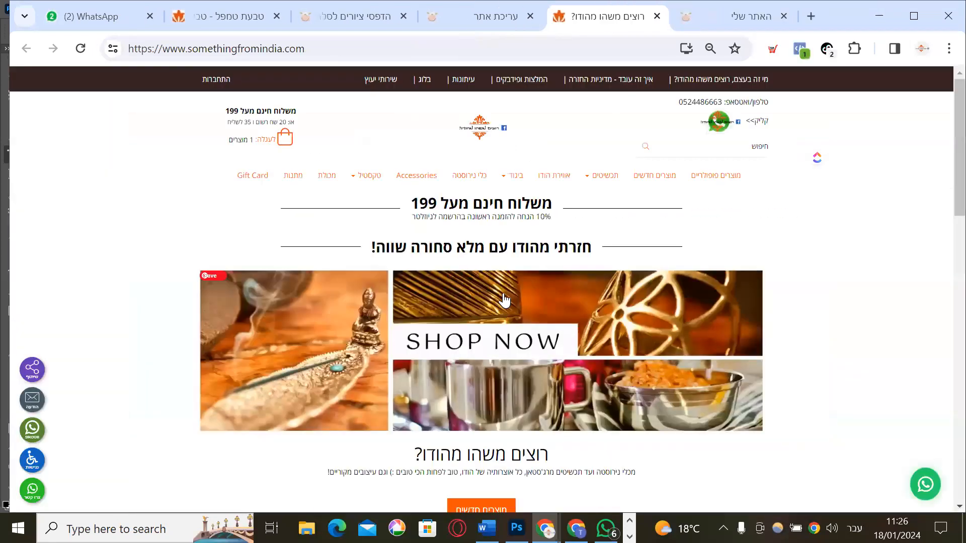
{"action": "left_click", "coordinate": [471, 7]}
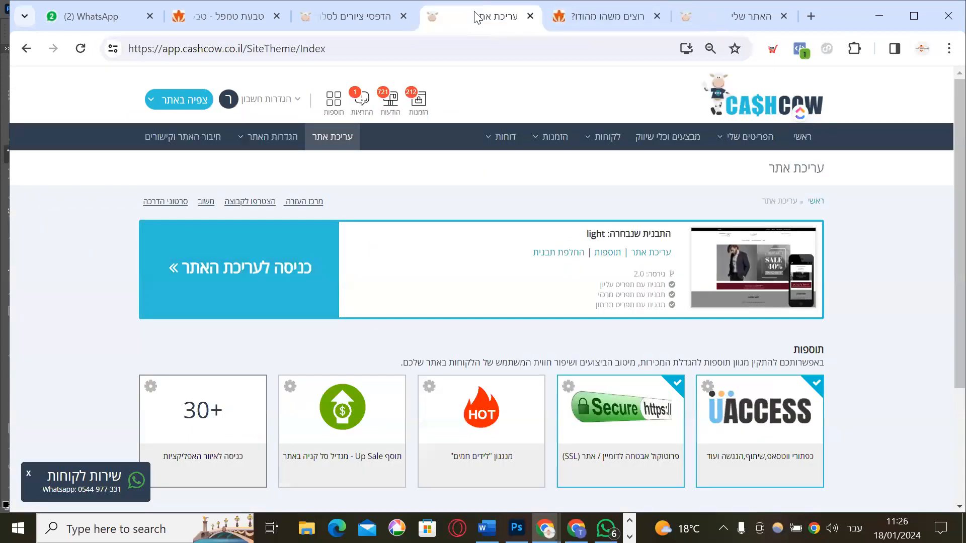
Go to the dashboard via the CashCow logo, then open the first entry under הפריטים שלי
{"action": "mouse_move", "coordinate": [755, 137]}
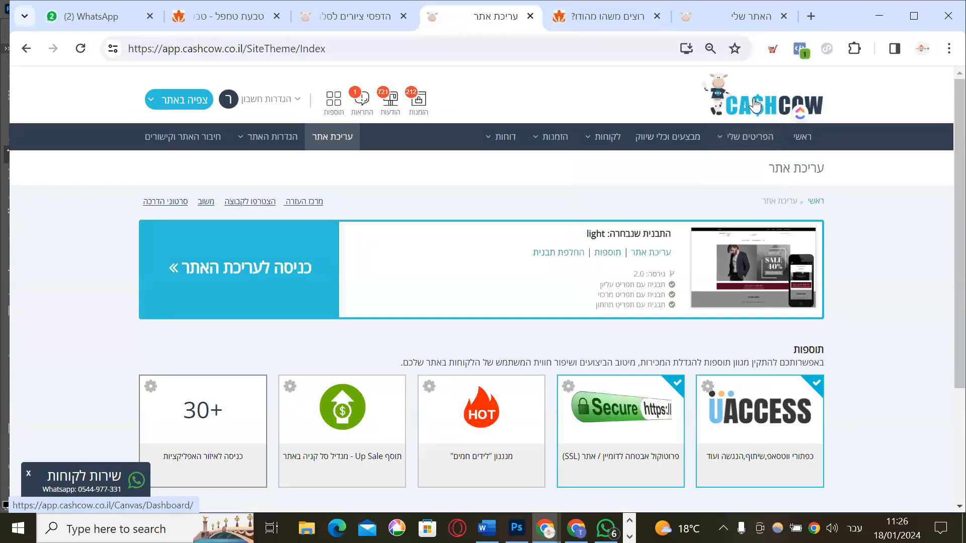
{"action": "left_click", "coordinate": [753, 106]}
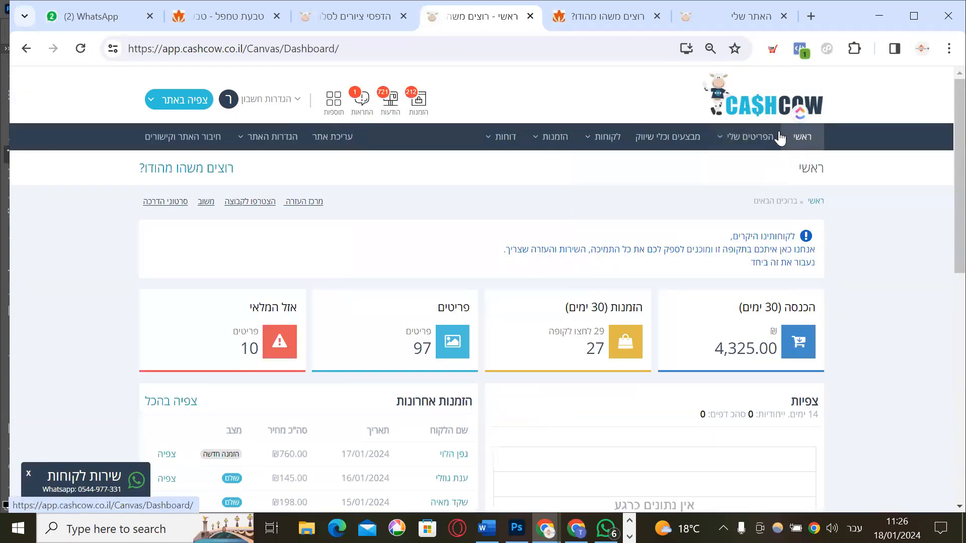
{"action": "mouse_move", "coordinate": [747, 138]}
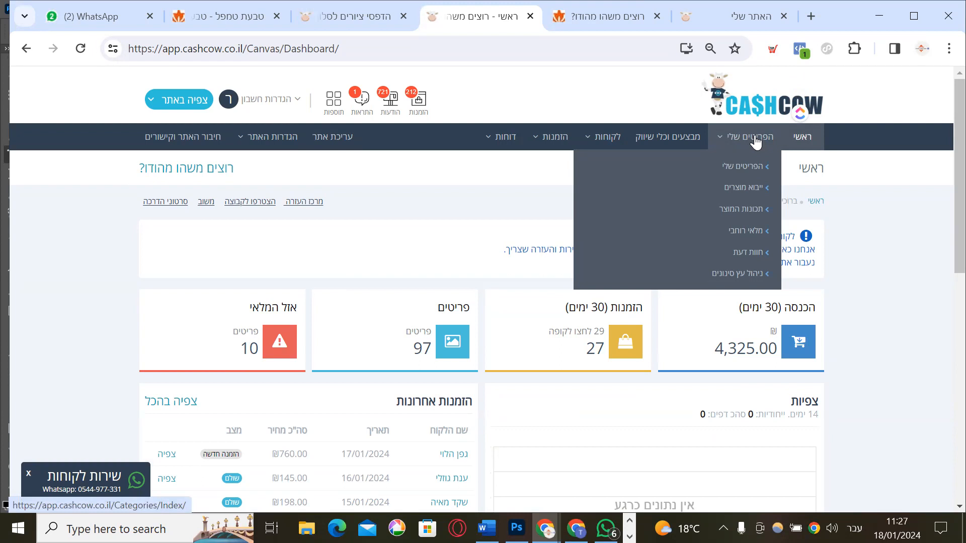
{"action": "left_click", "coordinate": [736, 168]}
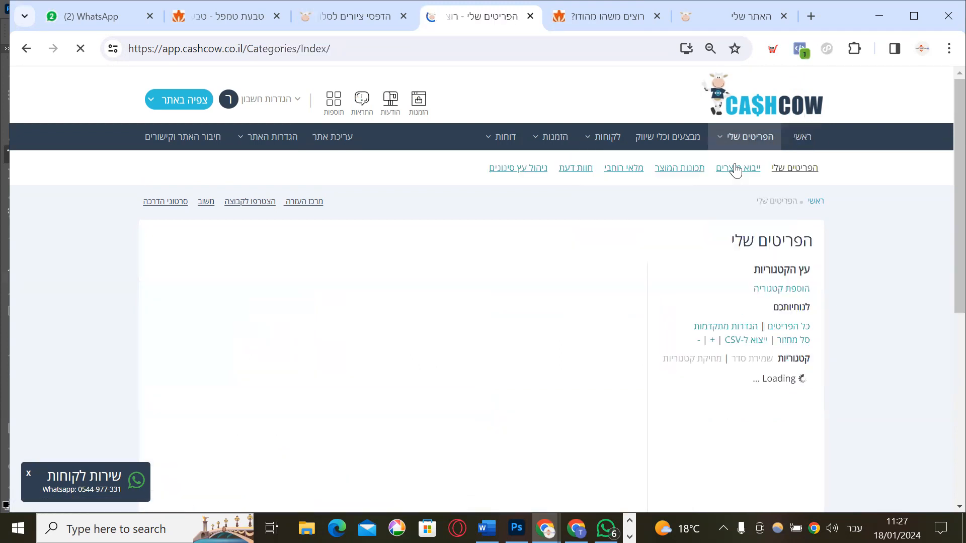
Glance at the live store homepage tab, then return to the product admin list
{"action": "scroll", "coordinate": [840, 253], "scroll_direction": "down", "scroll_amount": 4}
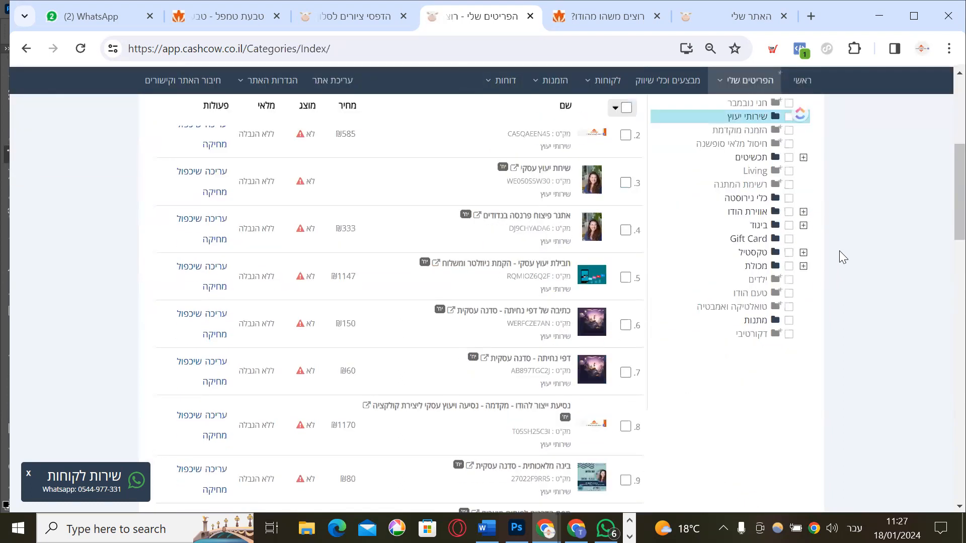
{"action": "scroll", "coordinate": [839, 251], "scroll_direction": "up", "scroll_amount": 3}
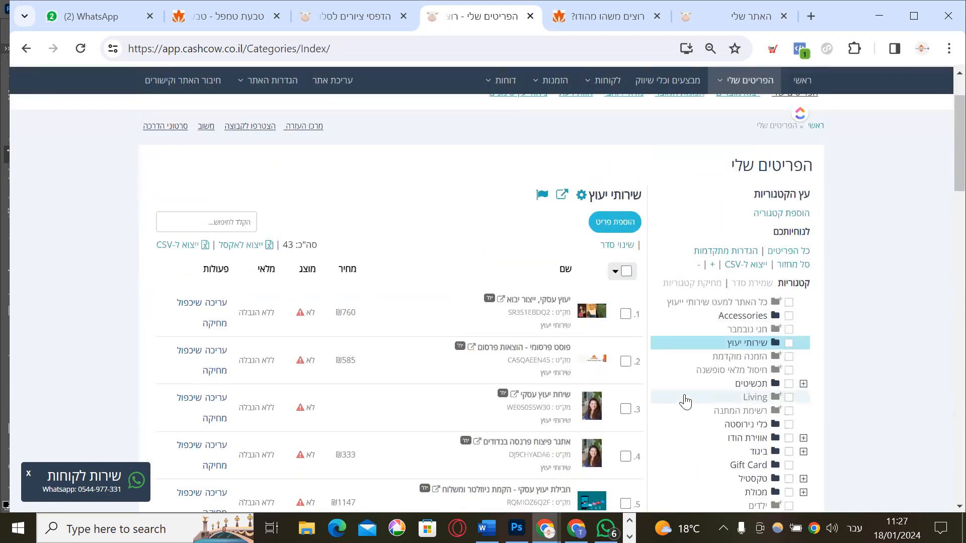
{"action": "scroll", "coordinate": [686, 361], "scroll_direction": "down", "scroll_amount": 2}
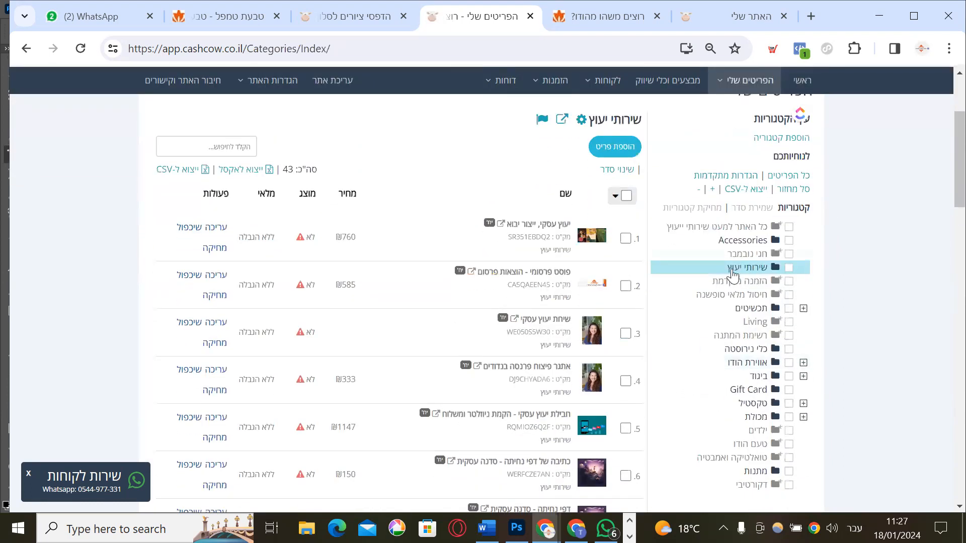
{"action": "left_click", "coordinate": [741, 15]}
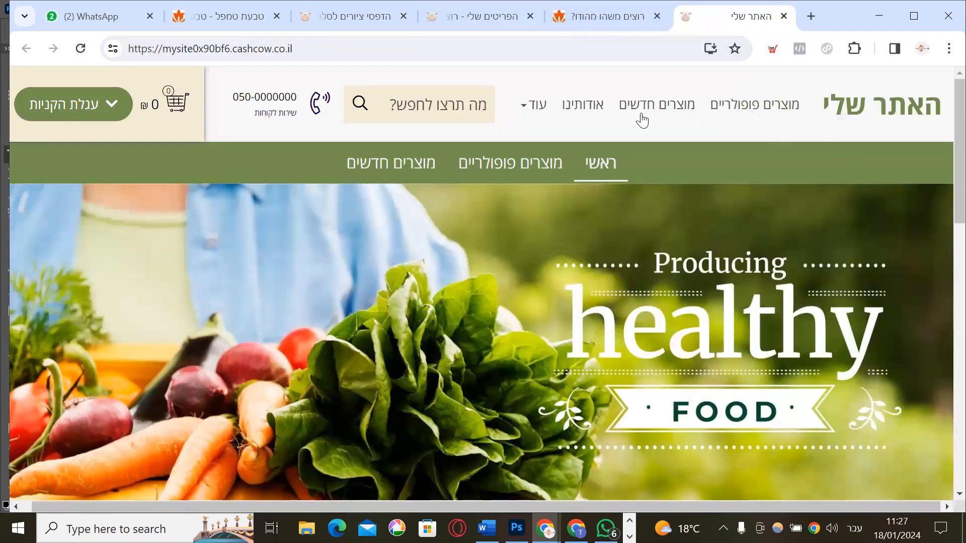
{"action": "mouse_move", "coordinate": [515, 108]}
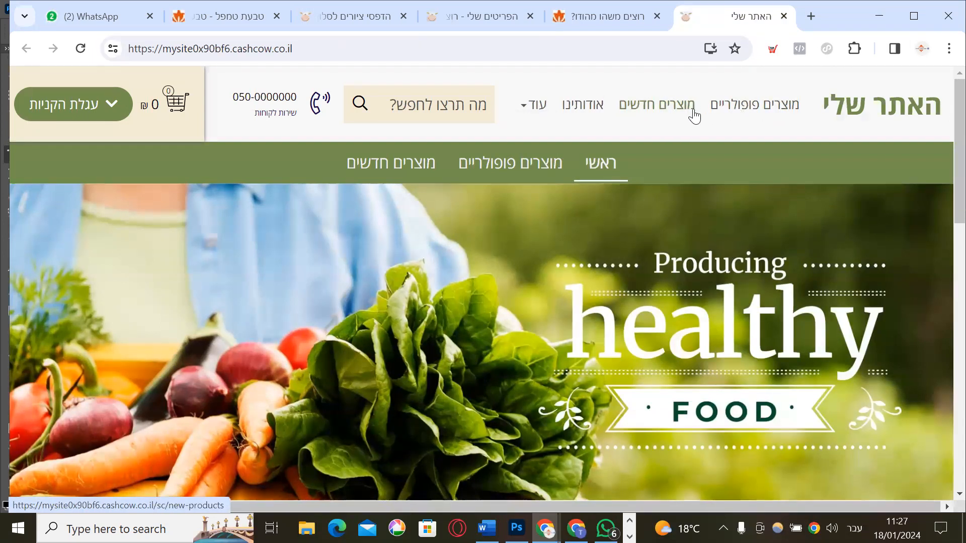
{"action": "left_click", "coordinate": [451, 18]}
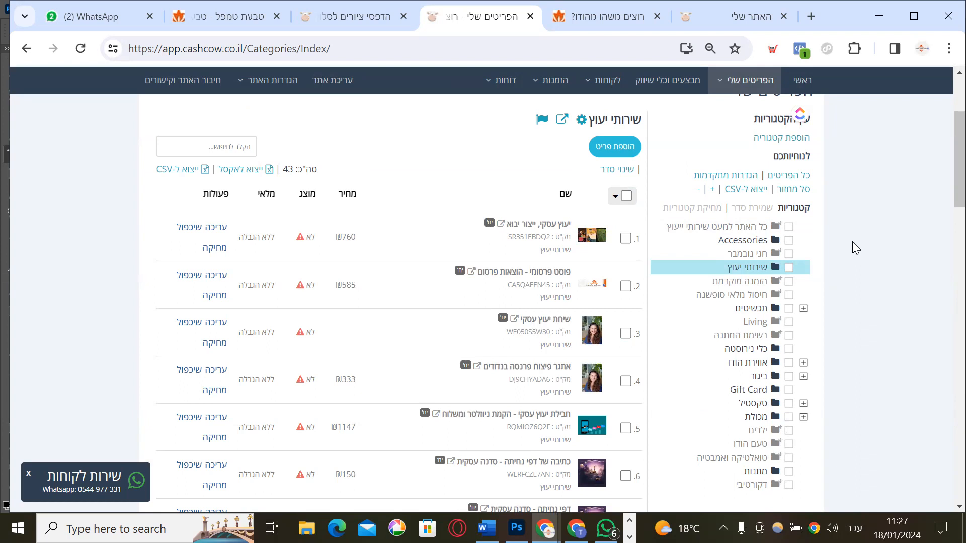
Show all 924 products and start a new item with Add Item
{"action": "left_click", "coordinate": [785, 176]}
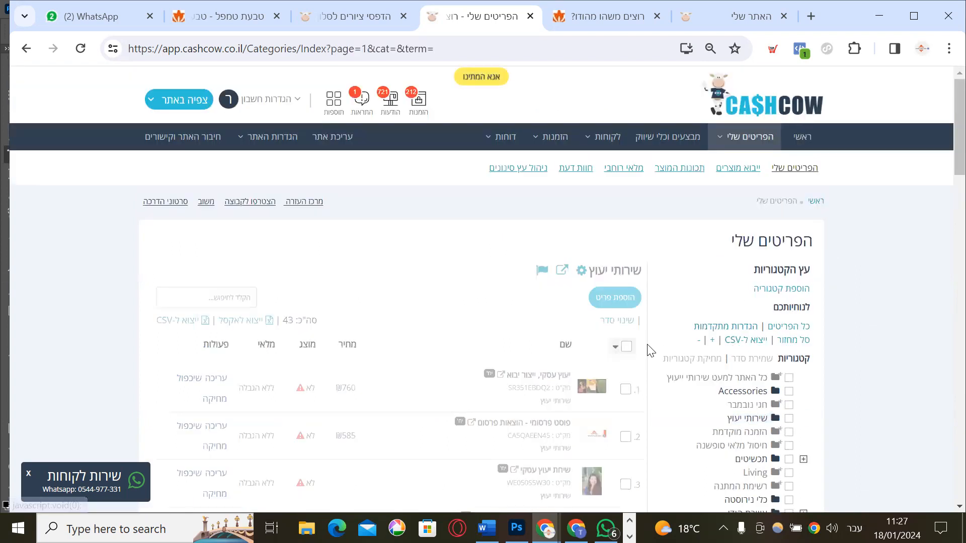
{"action": "scroll", "coordinate": [657, 343], "scroll_direction": "down", "scroll_amount": 5}
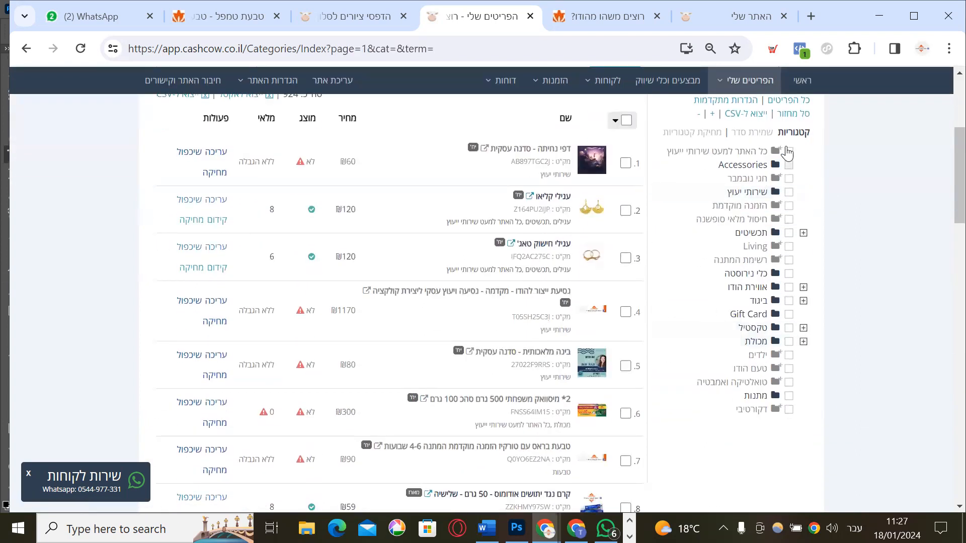
{"action": "scroll", "coordinate": [755, 251], "scroll_direction": "up", "scroll_amount": 3}
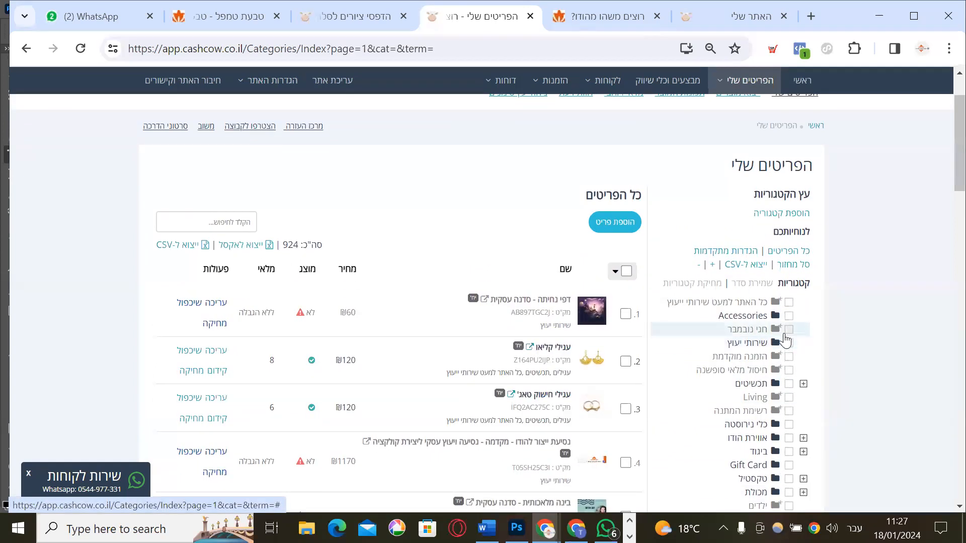
{"action": "left_click", "coordinate": [623, 226]}
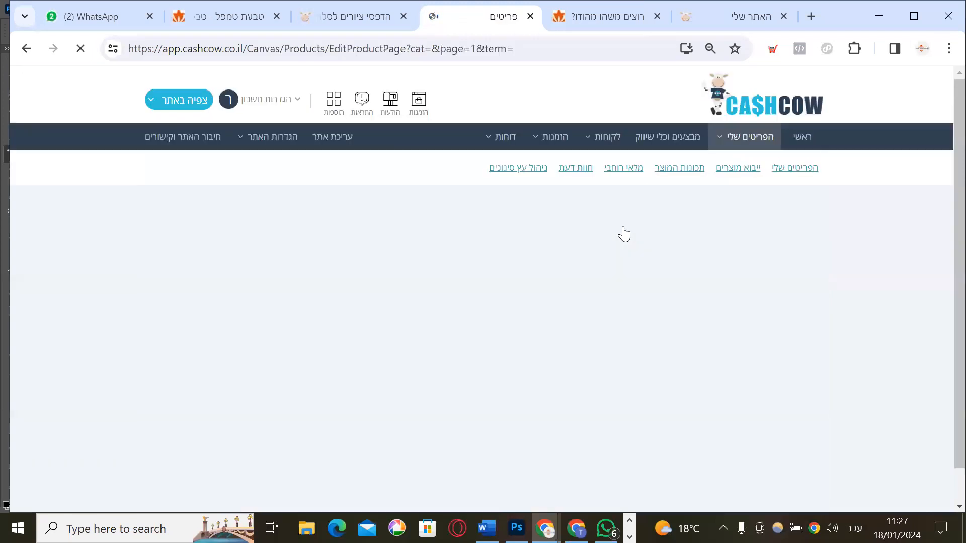
Enter 'שם מוצר טסט' as the product name and bring up the new-category form beside Category
{"action": "scroll", "coordinate": [621, 231], "scroll_direction": "down", "scroll_amount": 4}
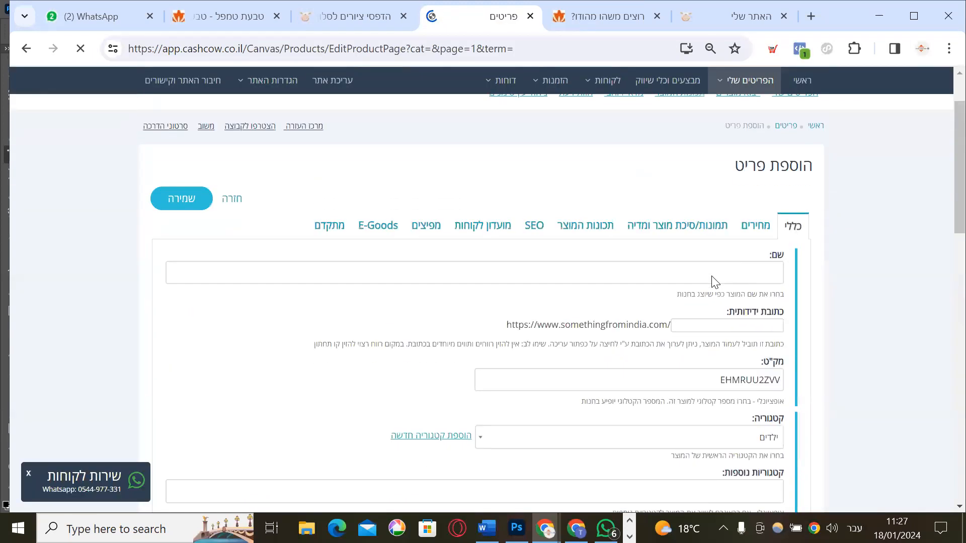
{"action": "scroll", "coordinate": [724, 280], "scroll_direction": "down", "scroll_amount": 5}
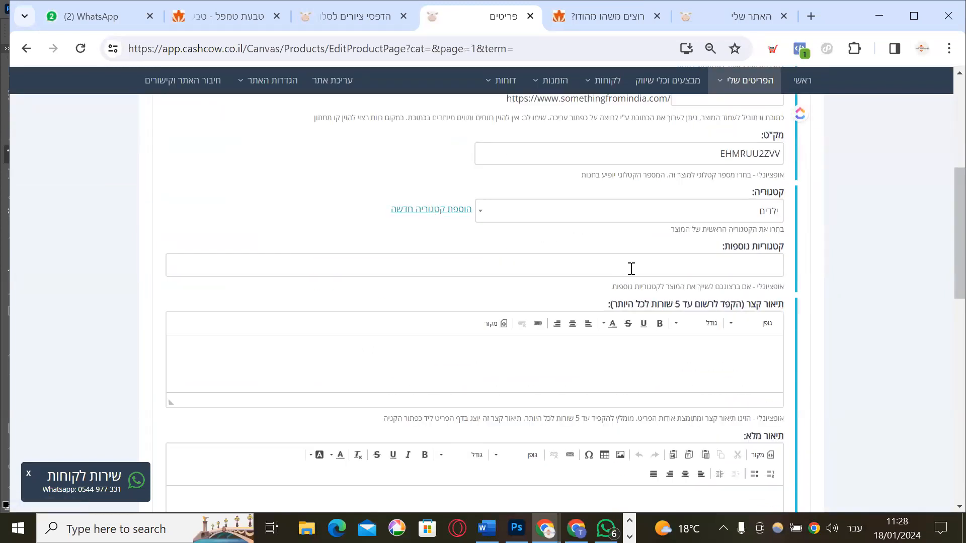
{"action": "scroll", "coordinate": [629, 269], "scroll_direction": "up", "scroll_amount": 3}
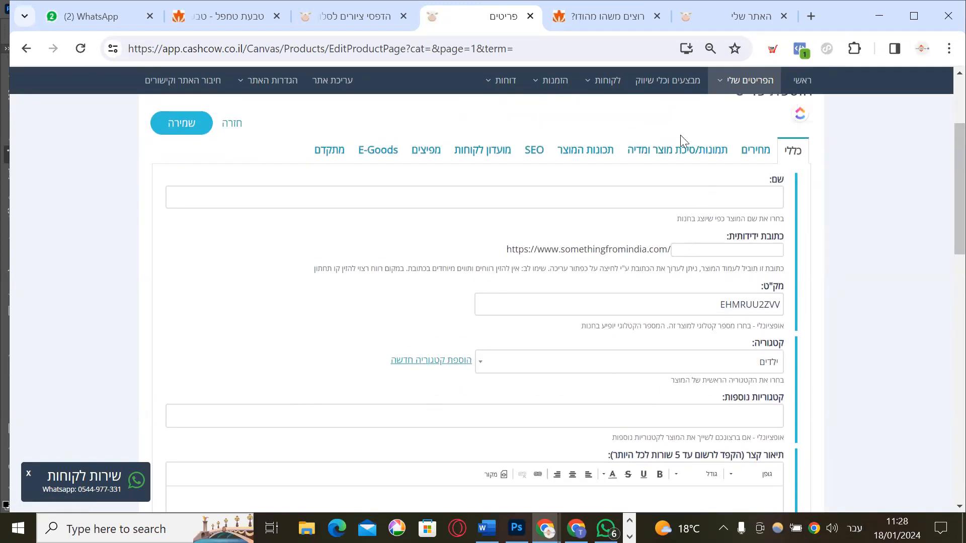
{"action": "left_click", "coordinate": [685, 200]}
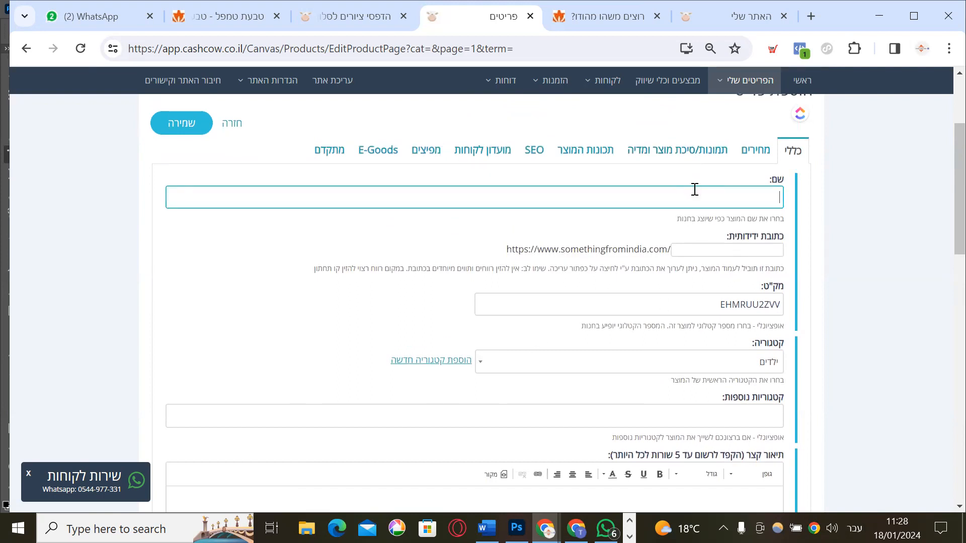
{"action": "type", "text": "שם מוצר טסט"}
{"action": "scroll", "coordinate": [687, 218], "scroll_direction": "down", "scroll_amount": 1}
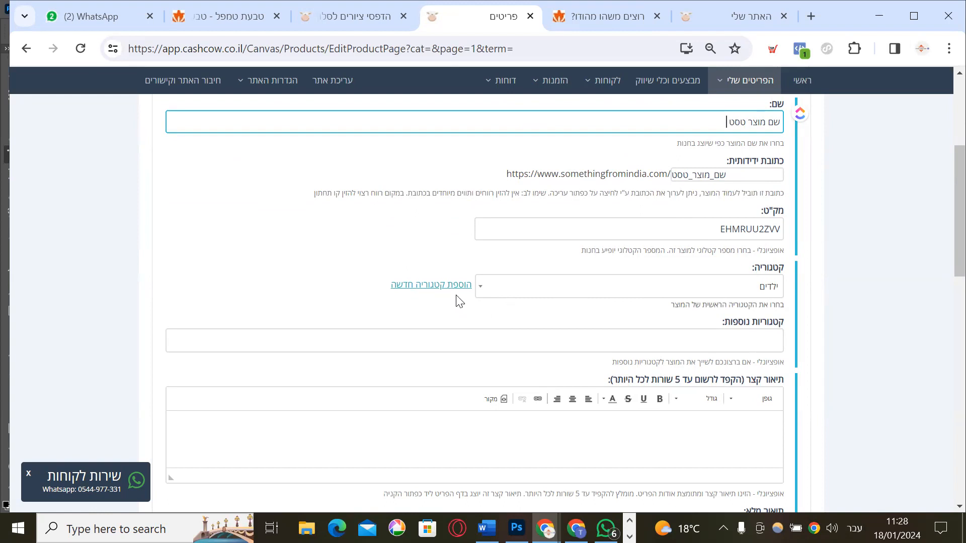
{"action": "left_click", "coordinate": [442, 290]}
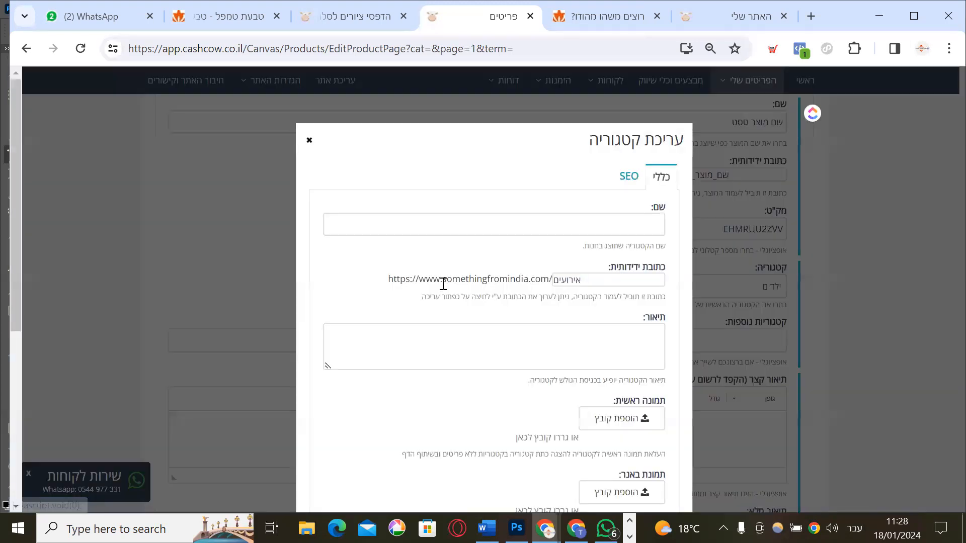
Name the new category 'טסט', correcting a typo, and save it in the Edit Category modal
{"action": "left_click", "coordinate": [510, 225]}
{"action": "type", "text": "ט"}
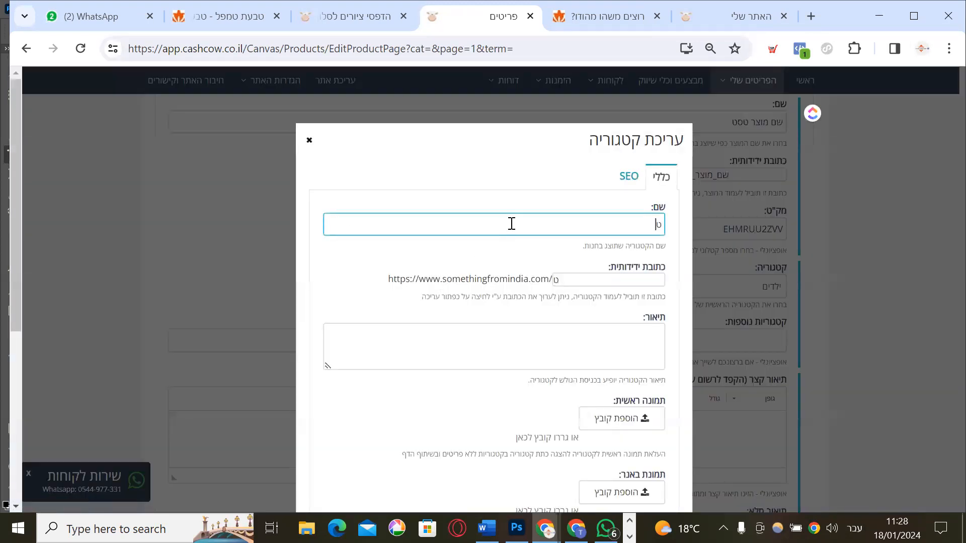
{"action": "type", "text": "סאא"}
{"action": "key", "text": "BackSpace"}
{"action": "type", "text": "ט"}
{"action": "scroll", "coordinate": [461, 319], "scroll_direction": "down", "scroll_amount": 5}
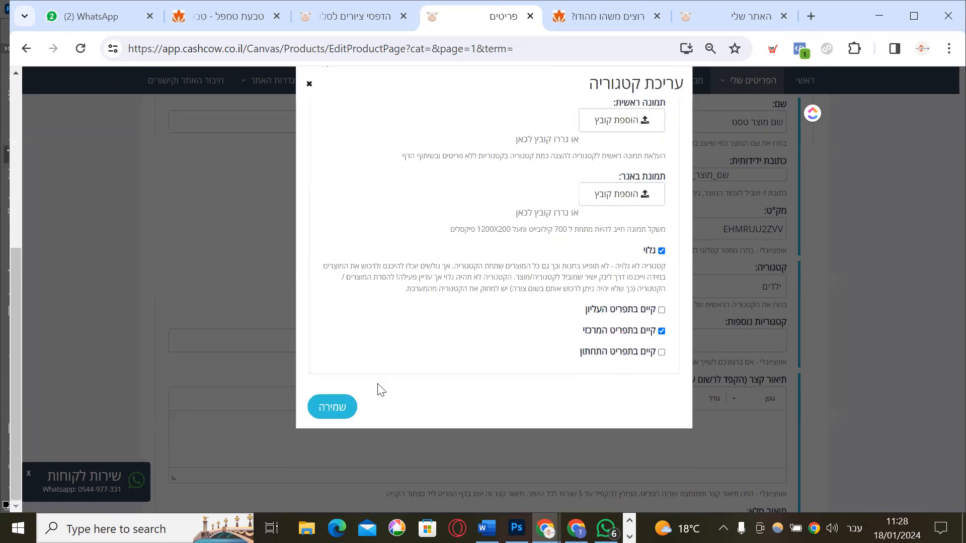
{"action": "left_click", "coordinate": [331, 409]}
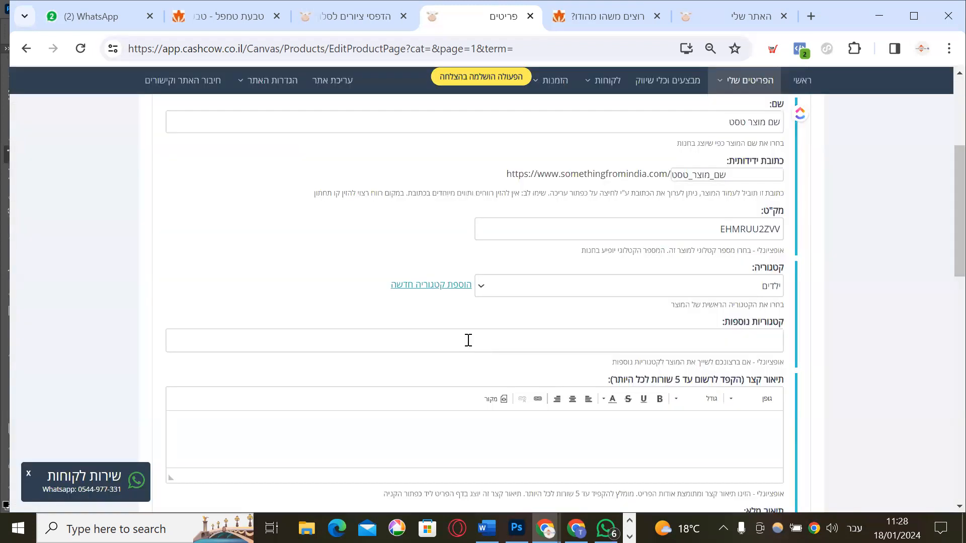
{"action": "scroll", "coordinate": [794, 248], "scroll_direction": "down", "scroll_amount": 1}
{"action": "scroll", "coordinate": [794, 248], "scroll_direction": "up", "scroll_amount": 4}
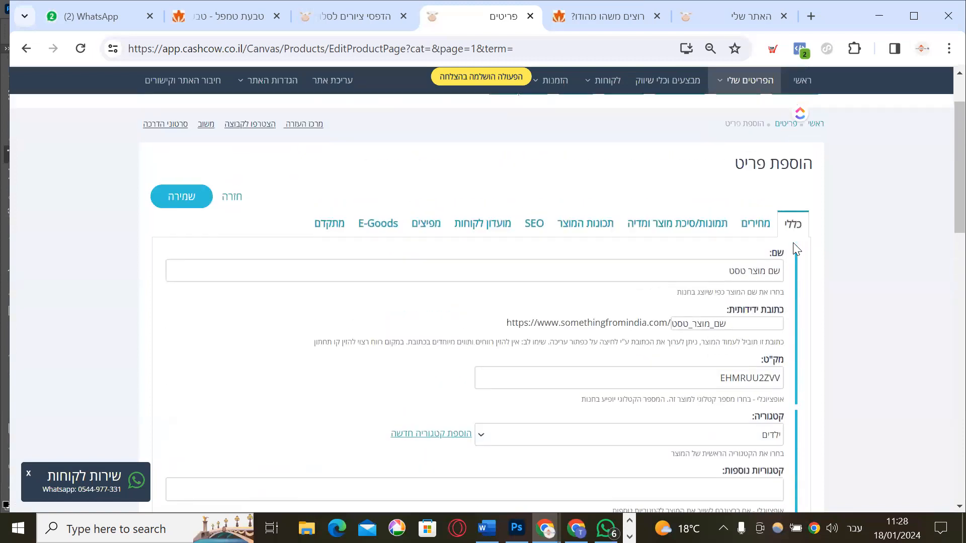
Enter 2 in the Stock field and select the weight-per-unit value of 0
{"action": "scroll", "coordinate": [794, 248], "scroll_direction": "down", "scroll_amount": 10}
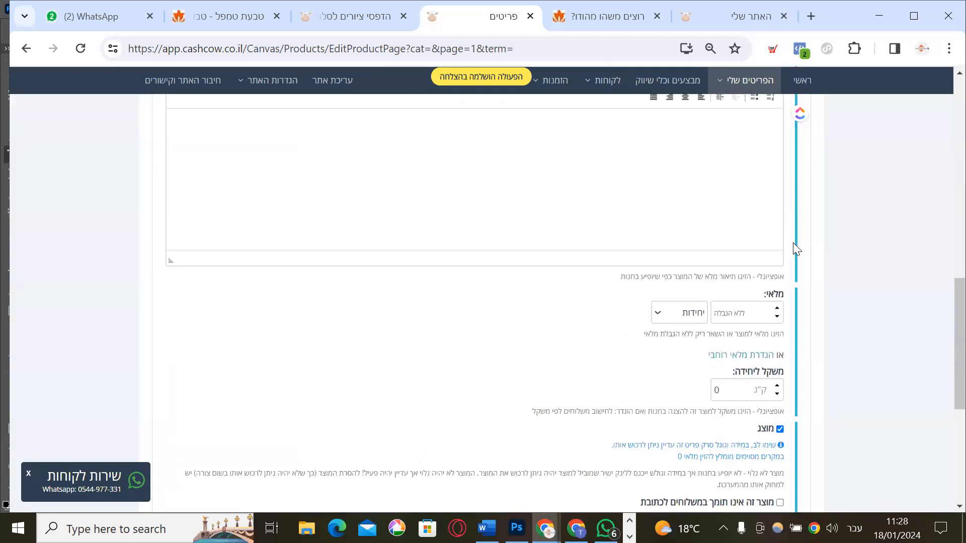
{"action": "scroll", "coordinate": [795, 247], "scroll_direction": "down", "scroll_amount": 4}
{"action": "scroll", "coordinate": [796, 248], "scroll_direction": "up", "scroll_amount": 6}
{"action": "scroll", "coordinate": [795, 249], "scroll_direction": "down", "scroll_amount": 2}
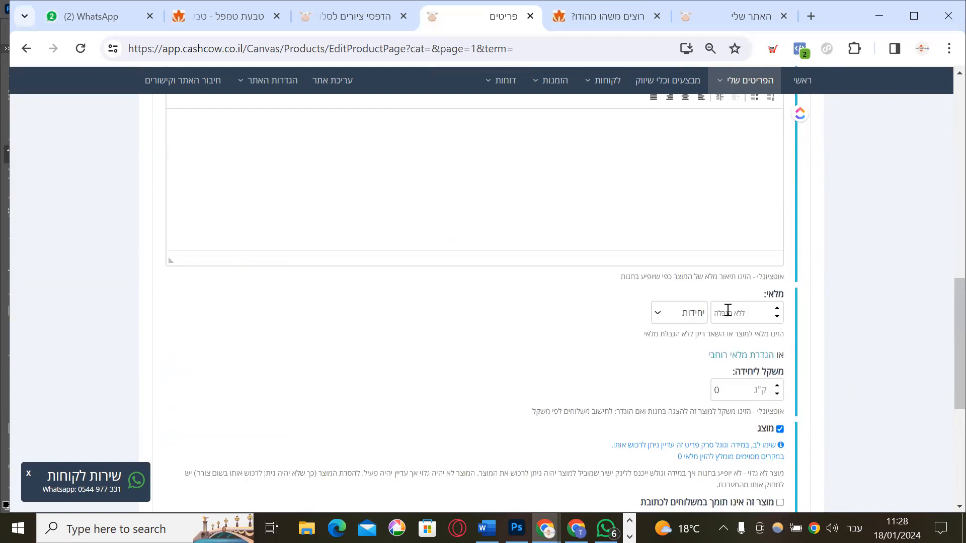
{"action": "type", "text": "2"}
{"action": "scroll", "coordinate": [455, 326], "scroll_direction": "down", "scroll_amount": 3}
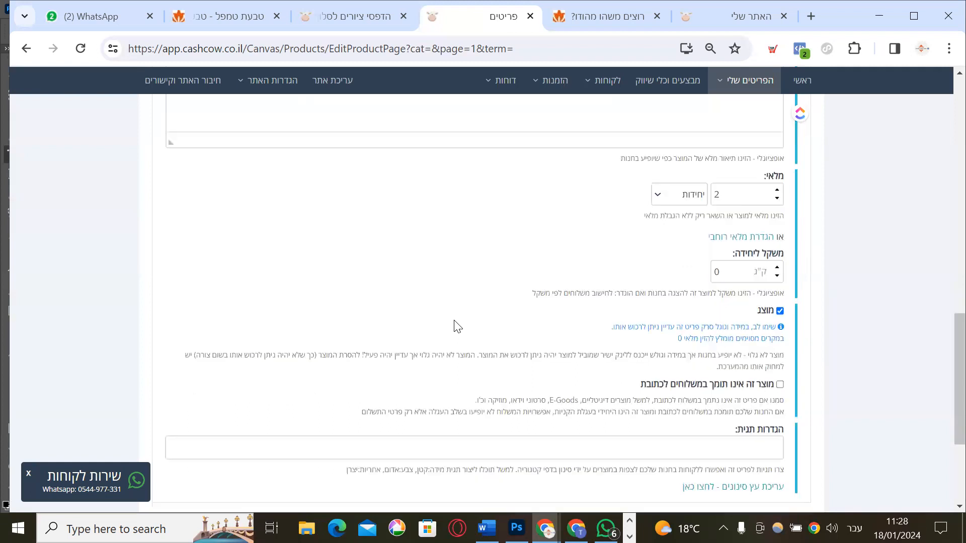
{"action": "double_click", "coordinate": [720, 240]}
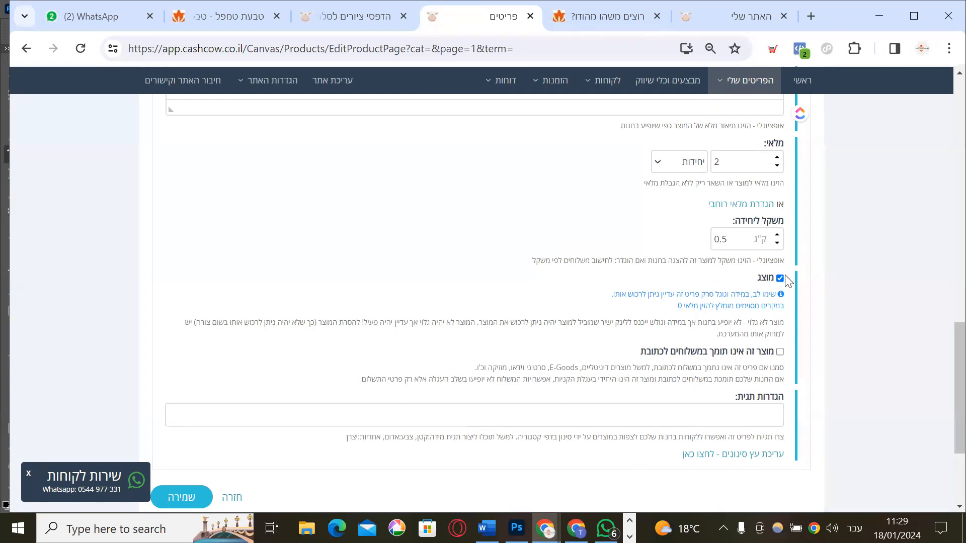
Tick 'מוצר זה אינו תומך במשלוחים לכתובת' so the product cannot ship to an address
{"action": "scroll", "coordinate": [614, 282], "scroll_direction": "down", "scroll_amount": 3}
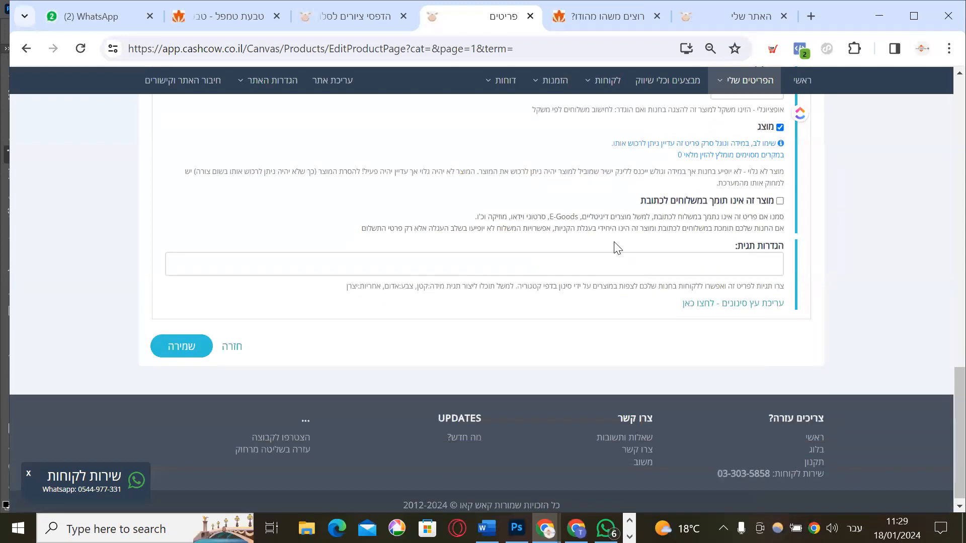
{"action": "left_click", "coordinate": [780, 202]}
{"action": "left_click_drag", "start_coordinate": [564, 216], "coordinate": [467, 225]}
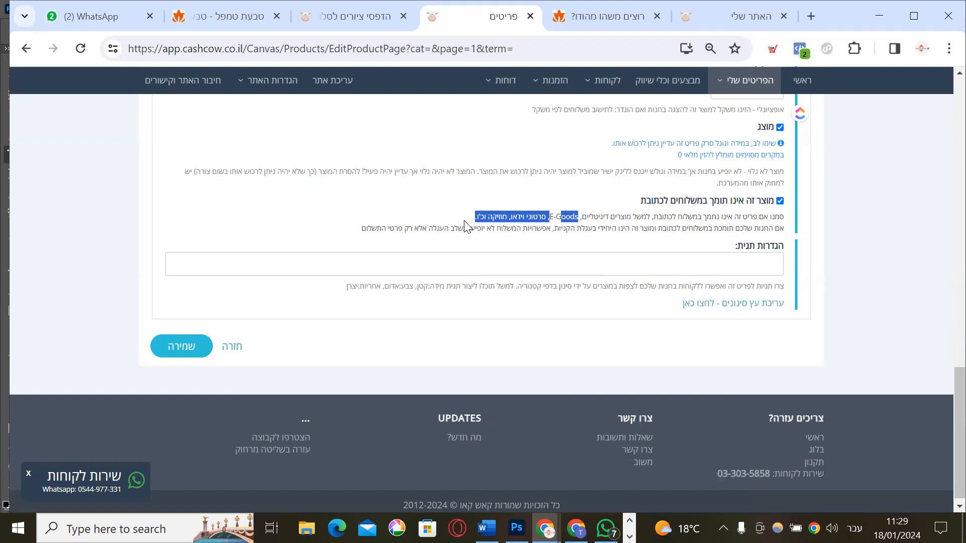
Put the cursor in the full product description editor
{"action": "scroll", "coordinate": [546, 228], "scroll_direction": "up", "scroll_amount": 20}
{"action": "scroll", "coordinate": [547, 234], "scroll_direction": "down", "scroll_amount": 10}
{"action": "left_click", "coordinate": [740, 268]}
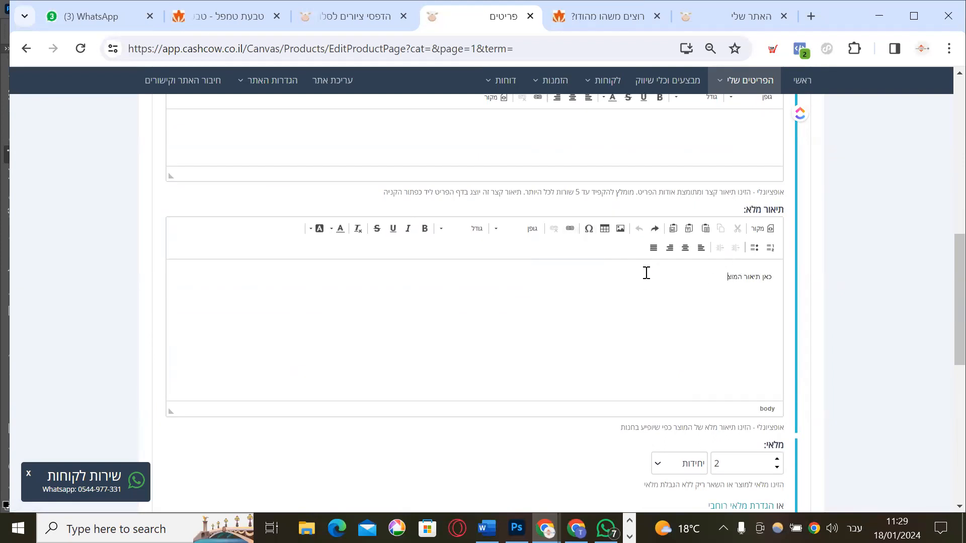
Upload a photo from Downloads into the first image slot and save the product
{"action": "scroll", "coordinate": [654, 277], "scroll_direction": "up", "scroll_amount": 15}
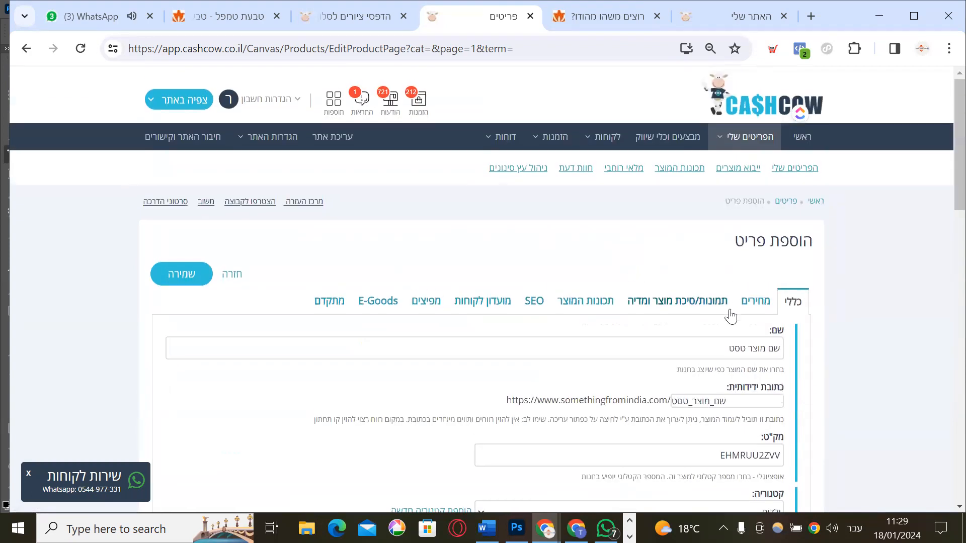
{"action": "left_click", "coordinate": [706, 302]}
{"action": "scroll", "coordinate": [725, 325], "scroll_direction": "down", "scroll_amount": 3}
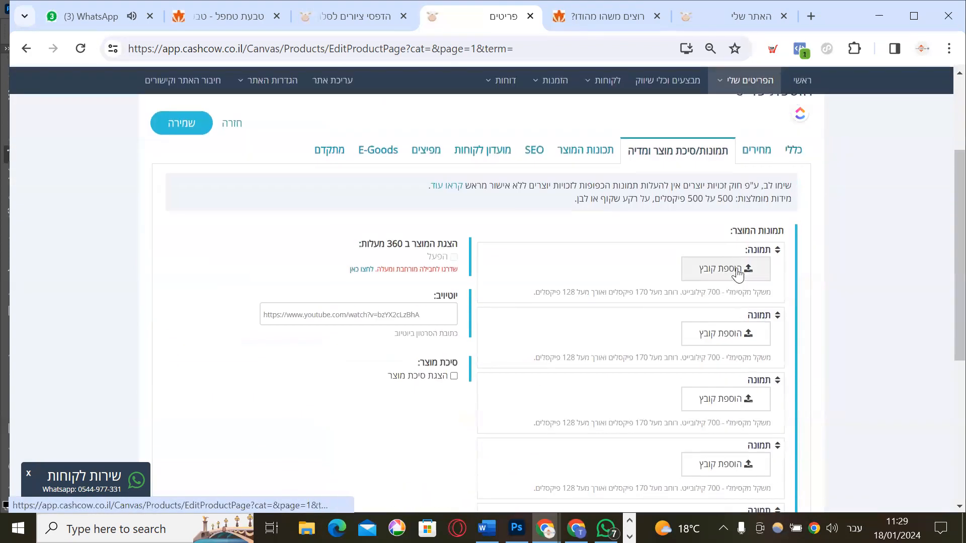
{"action": "scroll", "coordinate": [740, 270], "scroll_direction": "down", "scroll_amount": 5}
{"action": "scroll", "coordinate": [748, 294], "scroll_direction": "up", "scroll_amount": 5}
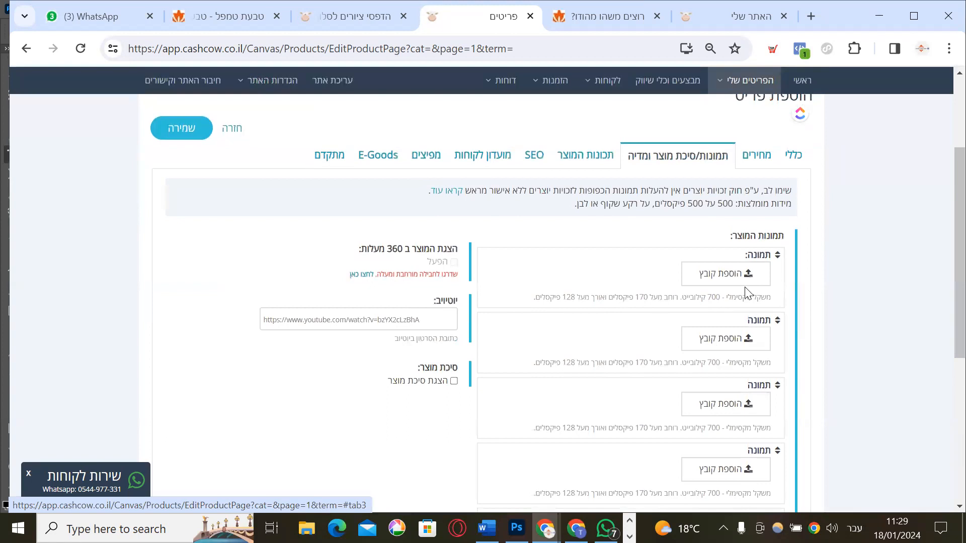
{"action": "left_click", "coordinate": [737, 284]}
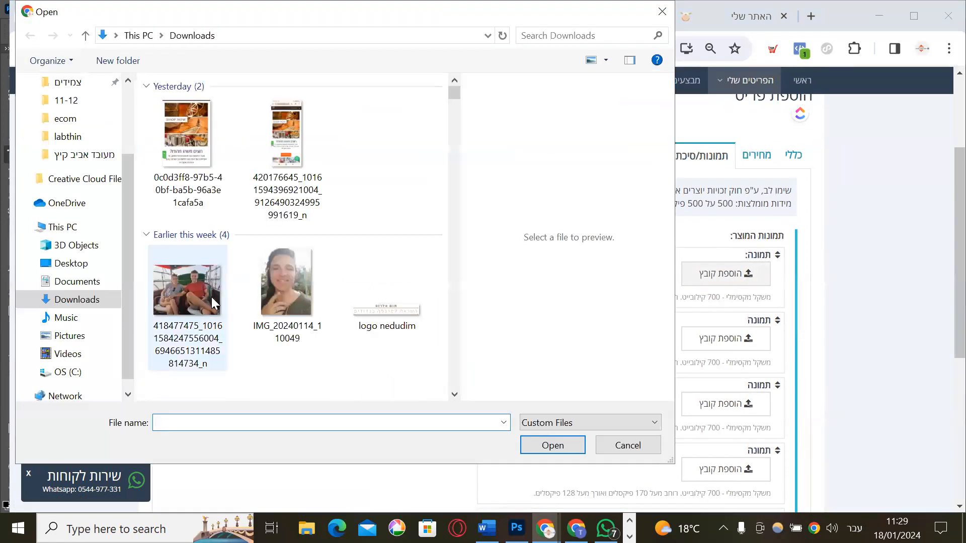
{"action": "scroll", "coordinate": [215, 290], "scroll_direction": "down", "scroll_amount": 5}
{"action": "double_click", "coordinate": [175, 231]}
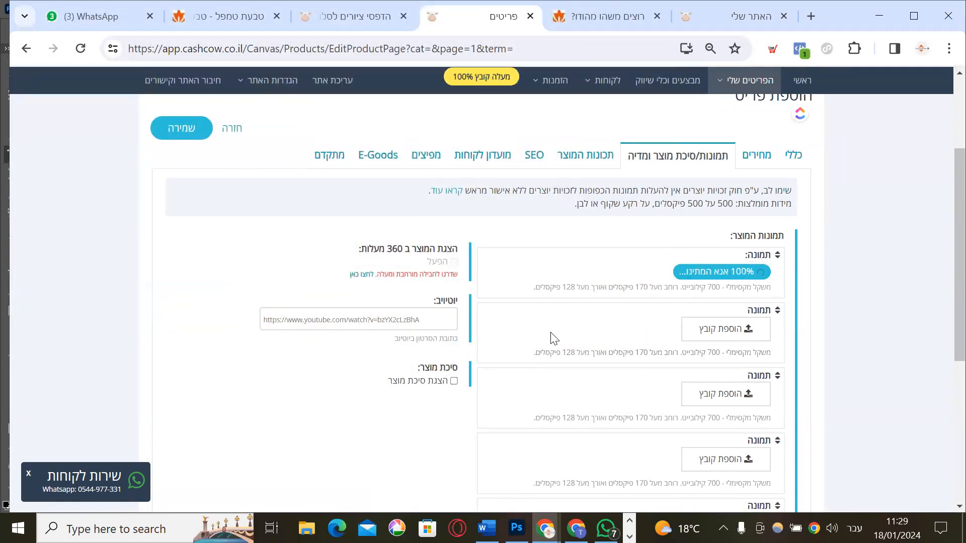
{"action": "left_click", "coordinate": [175, 131]}
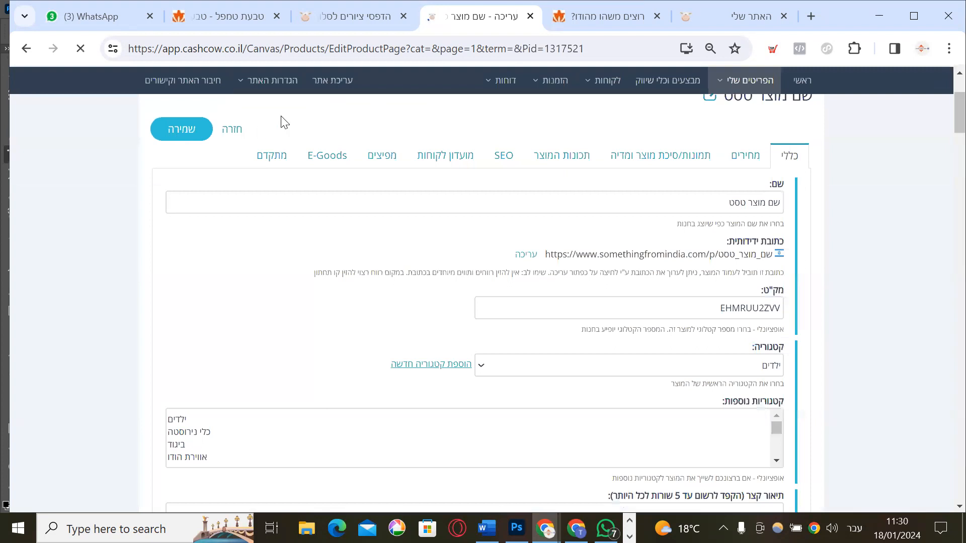
Reload the live store homepage and check the טסט category page
{"action": "left_click", "coordinate": [598, 12]}
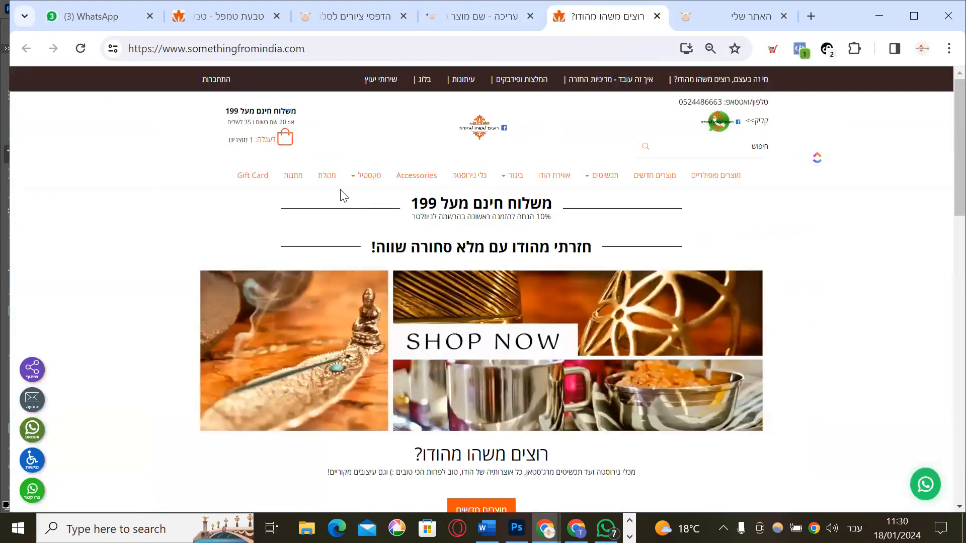
{"action": "key", "text": "F5"}
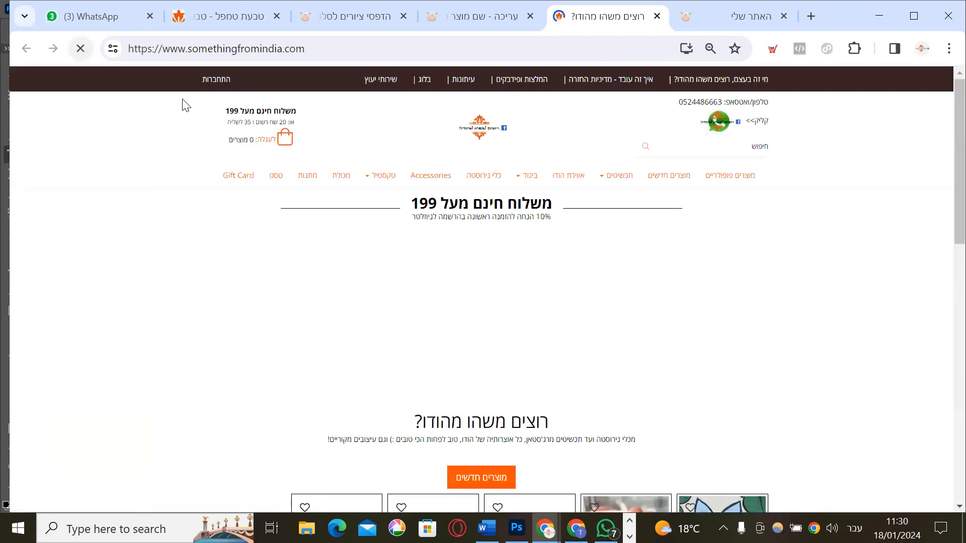
{"action": "left_click", "coordinate": [275, 177]}
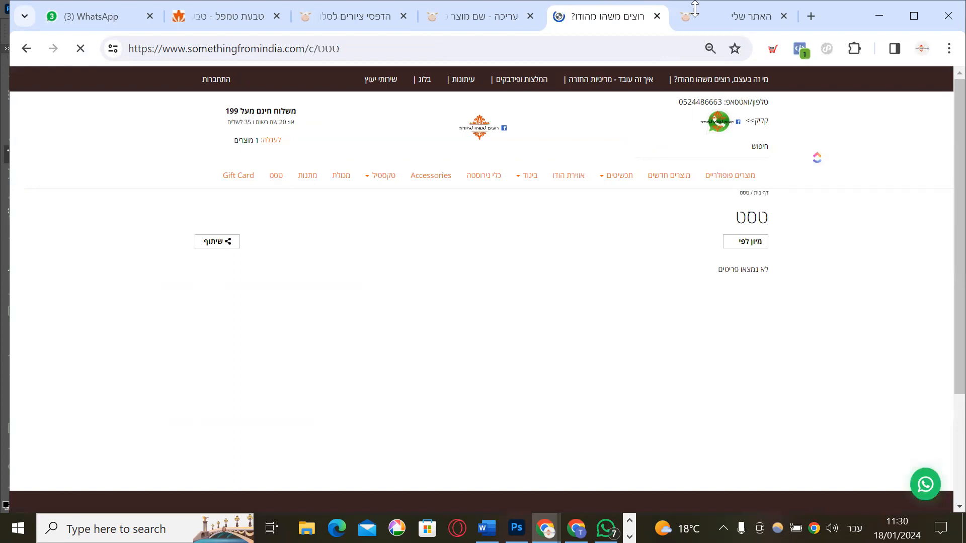
{"action": "left_click", "coordinate": [764, 17]}
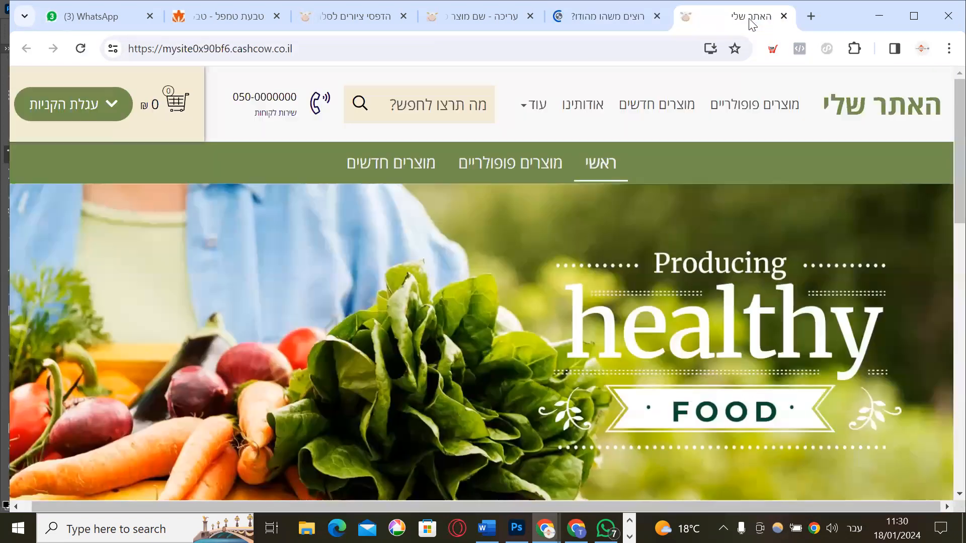
Open the product's live page in a new tab from its images settings, then return to editing
{"action": "left_click", "coordinate": [484, 16]}
{"action": "scroll", "coordinate": [758, 279], "scroll_direction": "down", "scroll_amount": 15}
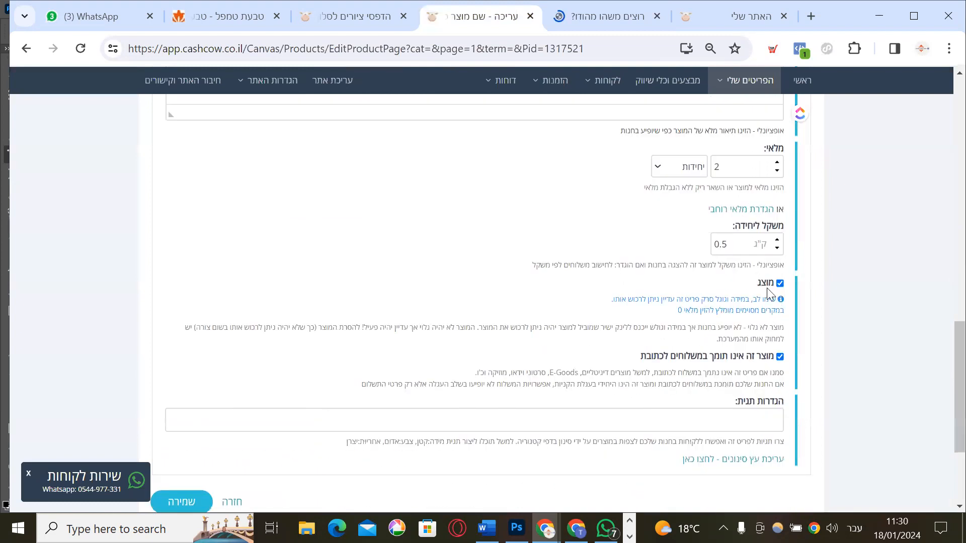
{"action": "scroll", "coordinate": [783, 323], "scroll_direction": "down", "scroll_amount": 2}
{"action": "scroll", "coordinate": [781, 323], "scroll_direction": "up", "scroll_amount": 17}
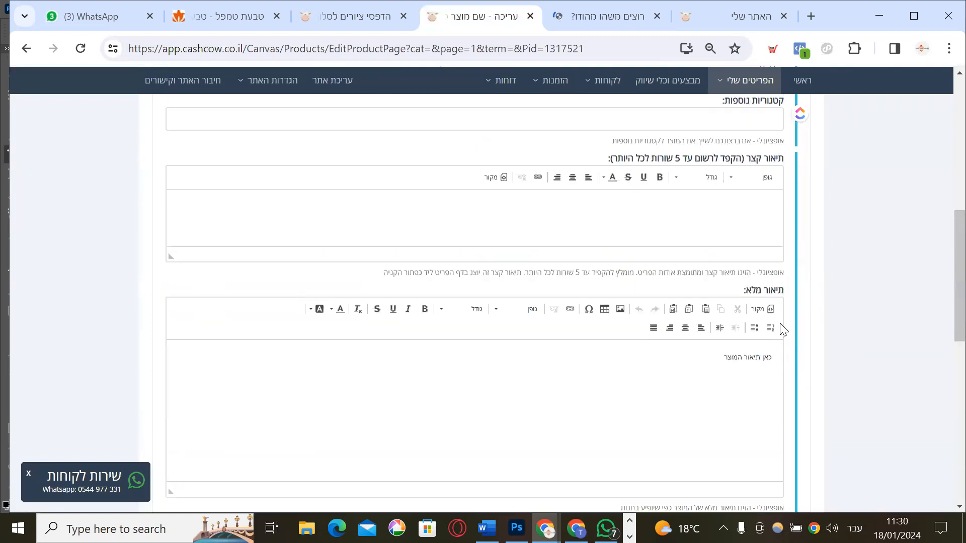
{"action": "left_click", "coordinate": [713, 304]}
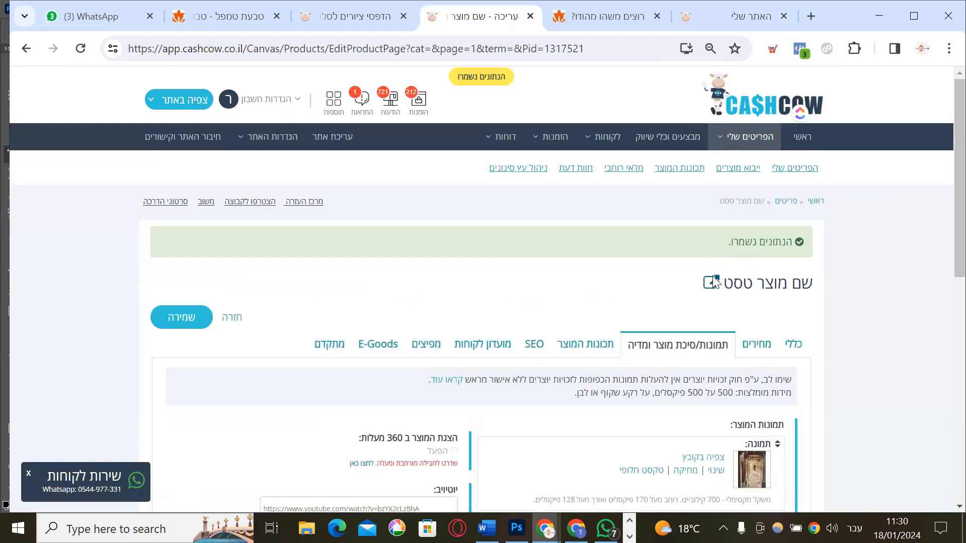
{"action": "left_click", "coordinate": [711, 283]}
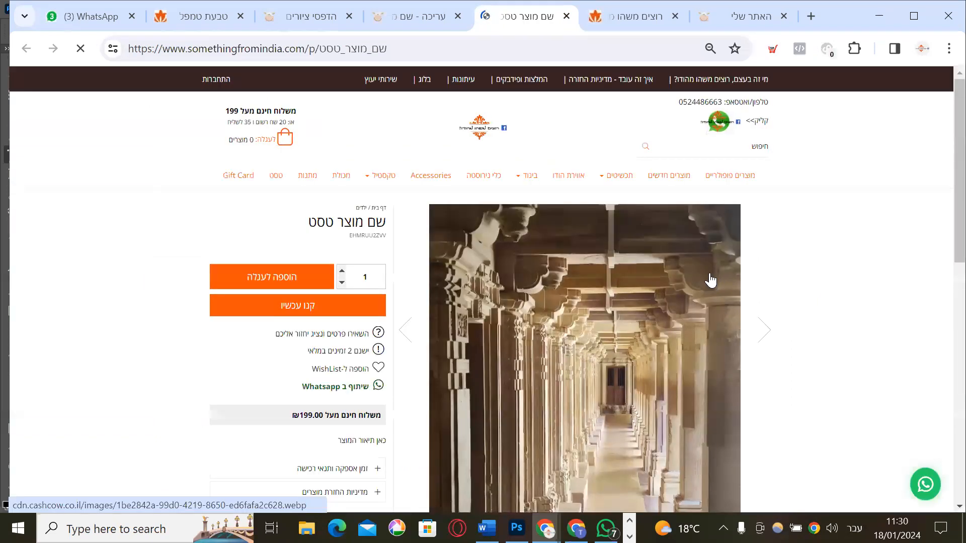
{"action": "scroll", "coordinate": [699, 278], "scroll_direction": "down", "scroll_amount": 7}
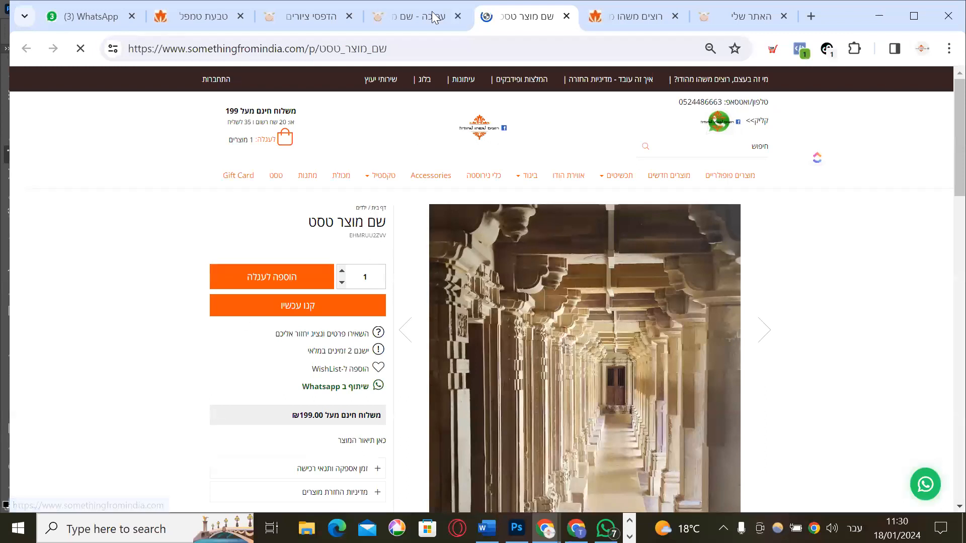
{"action": "key", "text": "ctrl+shift+Tab"}
{"action": "scroll", "coordinate": [785, 272], "scroll_direction": "up", "scroll_amount": 2}
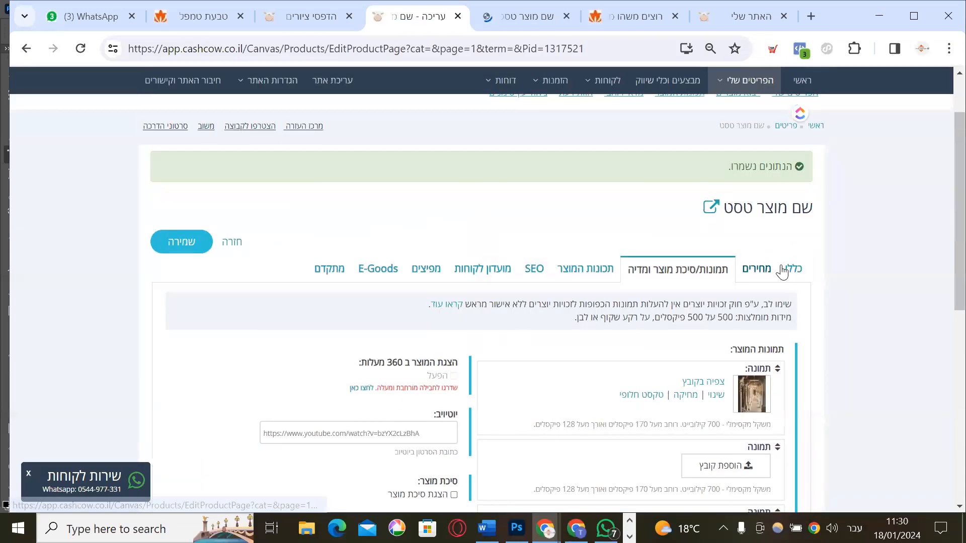
Assign the product to the טסט category and save it
{"action": "scroll", "coordinate": [628, 356], "scroll_direction": "down", "scroll_amount": 8}
{"action": "scroll", "coordinate": [649, 278], "scroll_direction": "up", "scroll_amount": 3}
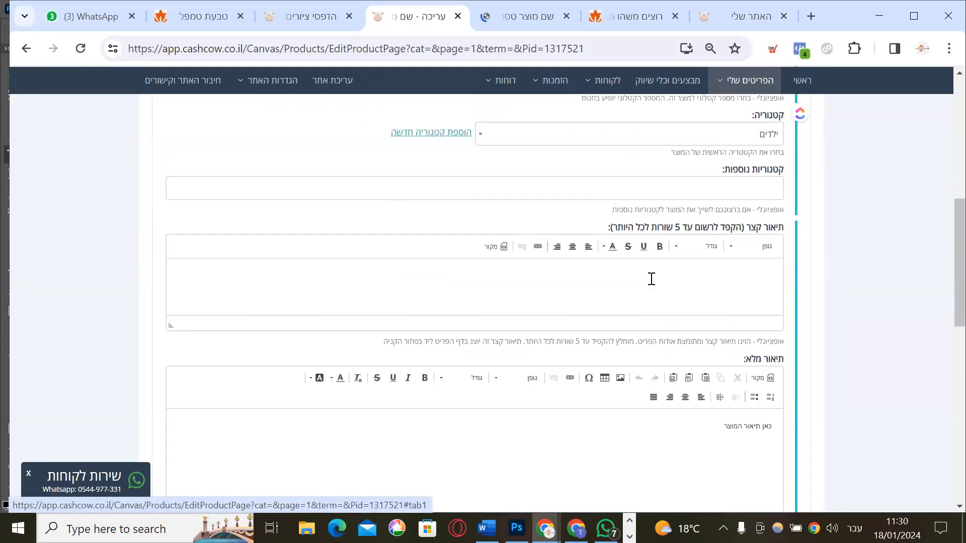
{"action": "left_click", "coordinate": [672, 255]}
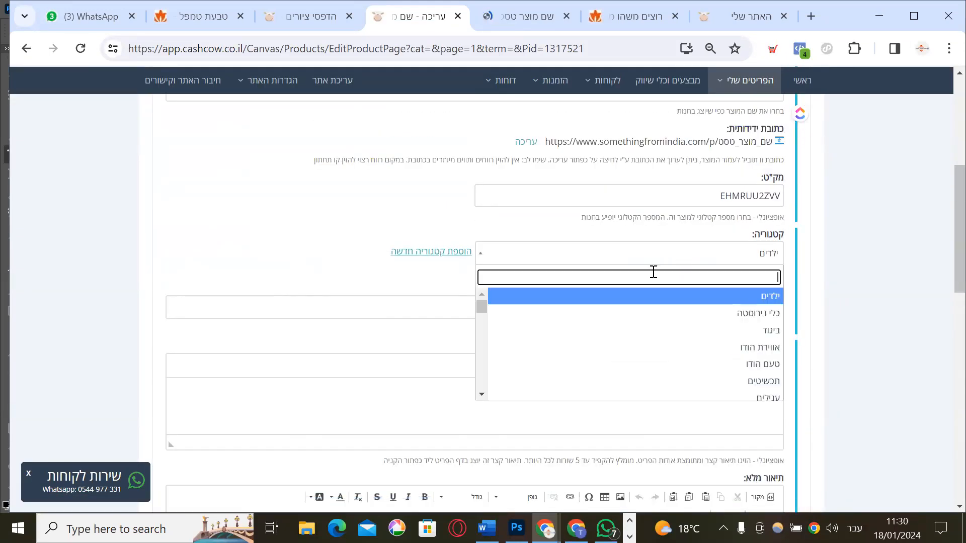
{"action": "type", "text": "טסט"}
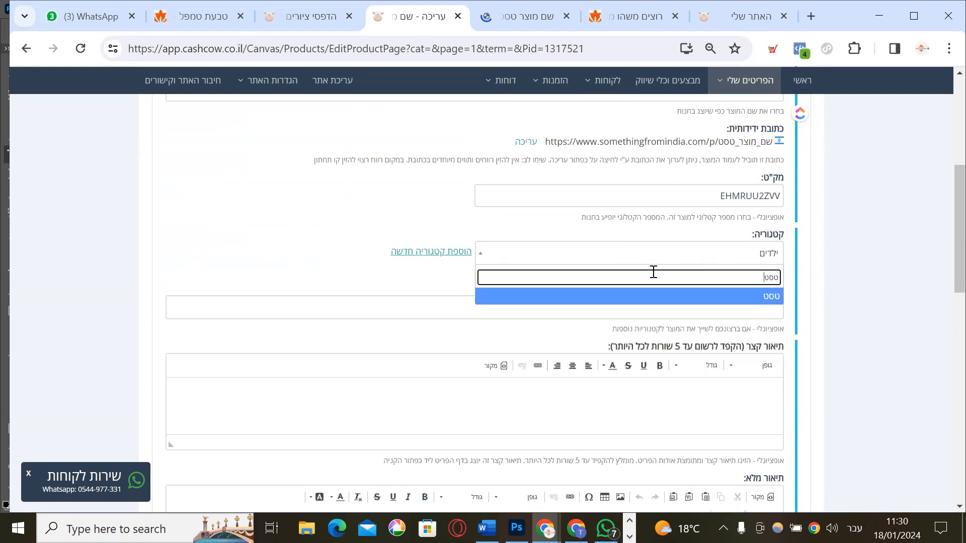
{"action": "left_click", "coordinate": [659, 297]}
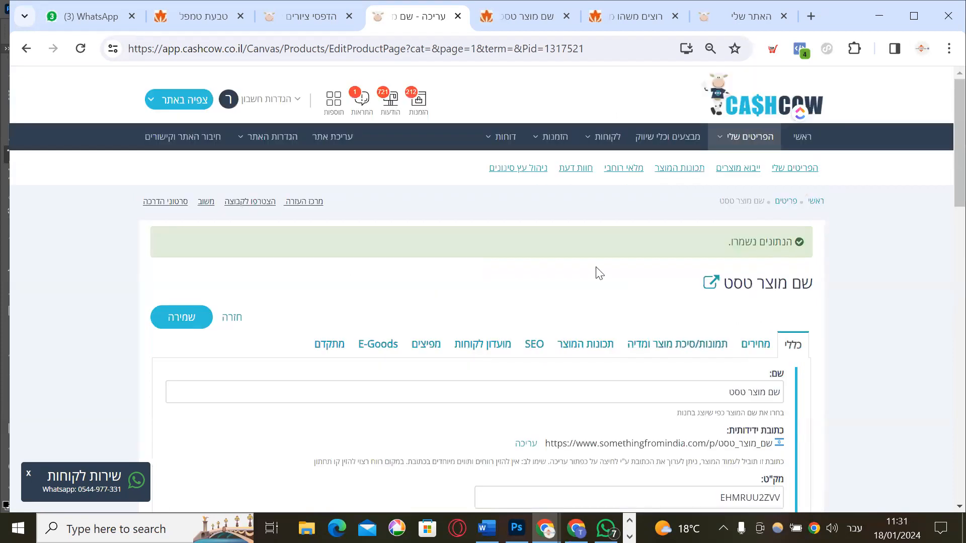
{"action": "left_click", "coordinate": [195, 320]}
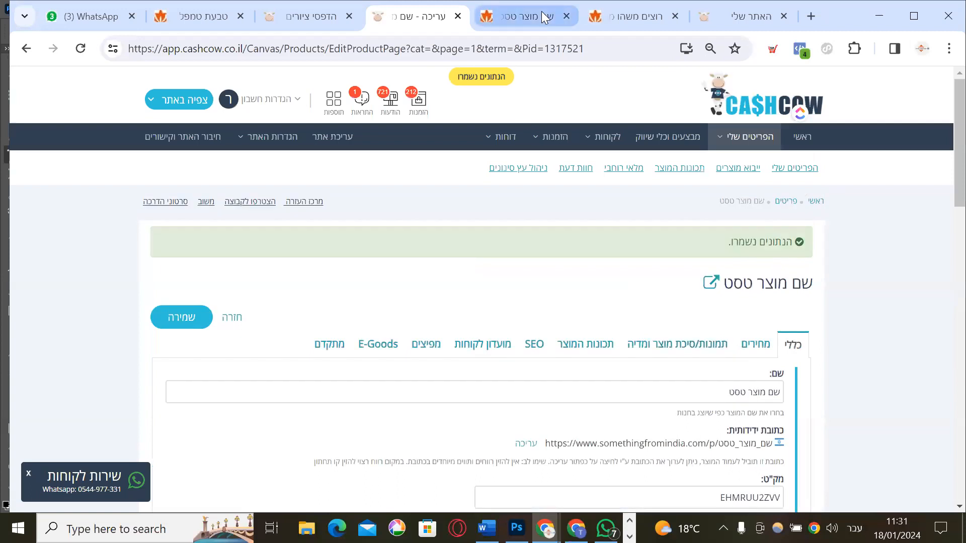
Check the טסט and כלי נירוסטה categories on the live store, then return to the edit page
{"action": "left_click", "coordinate": [539, 14]}
{"action": "left_click", "coordinate": [275, 179]}
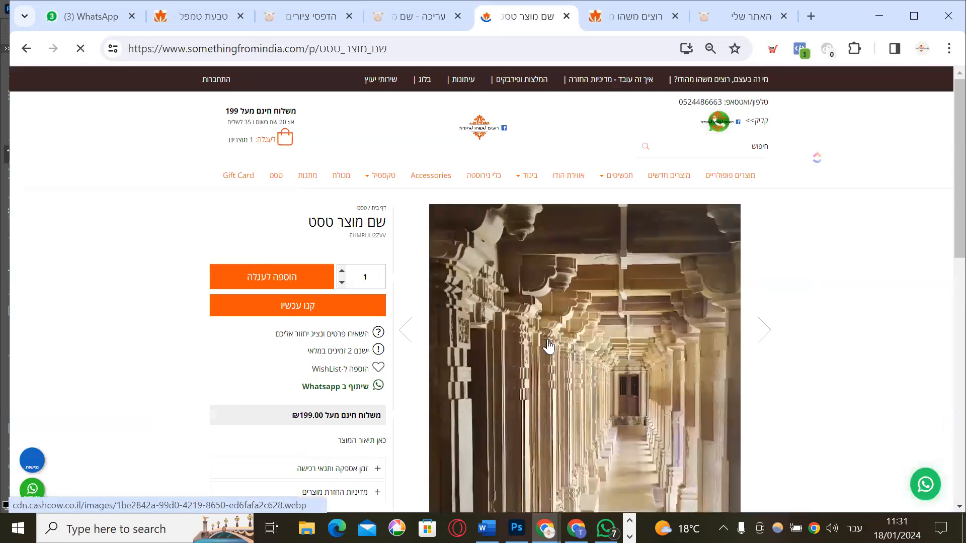
{"action": "scroll", "coordinate": [505, 412], "scroll_direction": "down", "scroll_amount": 2}
{"action": "scroll", "coordinate": [503, 410], "scroll_direction": "down", "scroll_amount": 3}
{"action": "scroll", "coordinate": [554, 403], "scroll_direction": "up", "scroll_amount": 5}
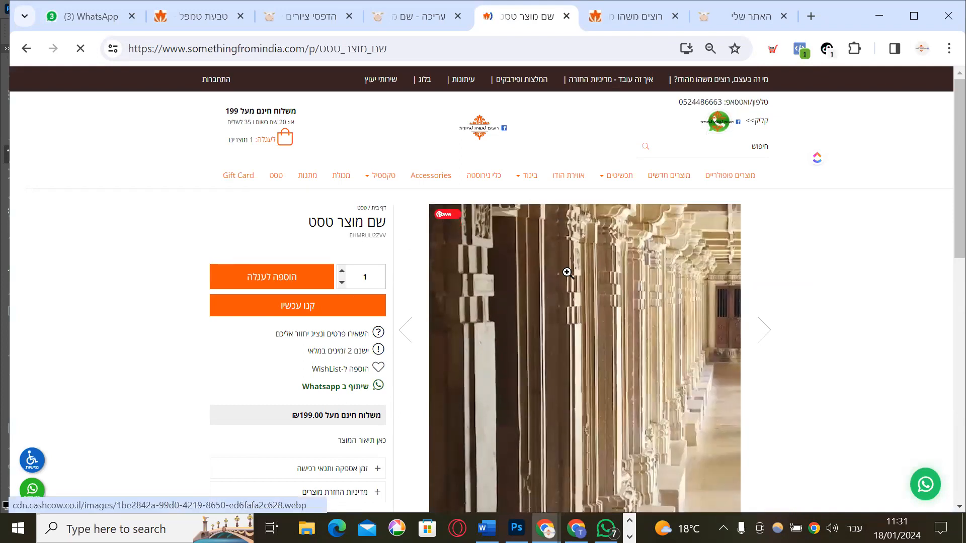
{"action": "left_click", "coordinate": [482, 177]}
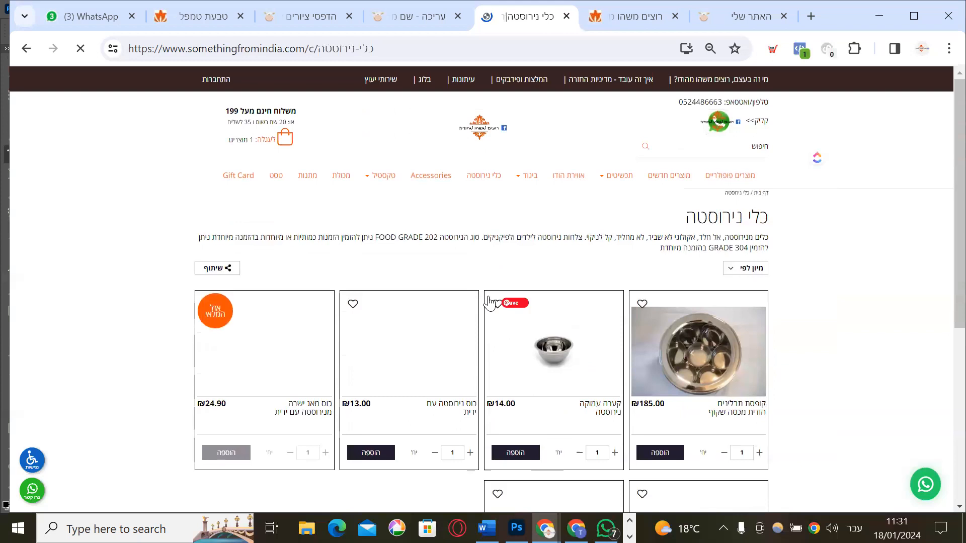
{"action": "left_click", "coordinate": [411, 10]}
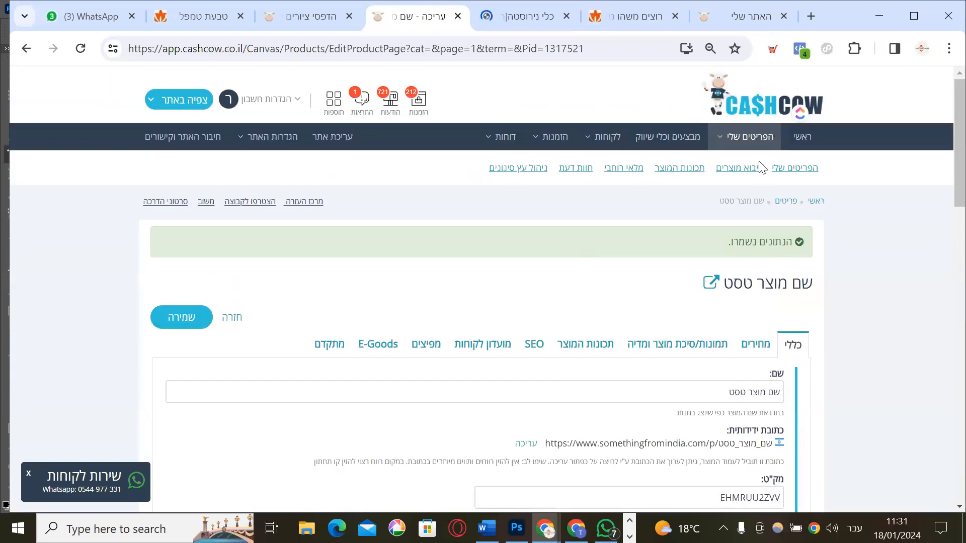
Open My Items and filter the list to the טסט category
{"action": "mouse_move", "coordinate": [739, 146]}
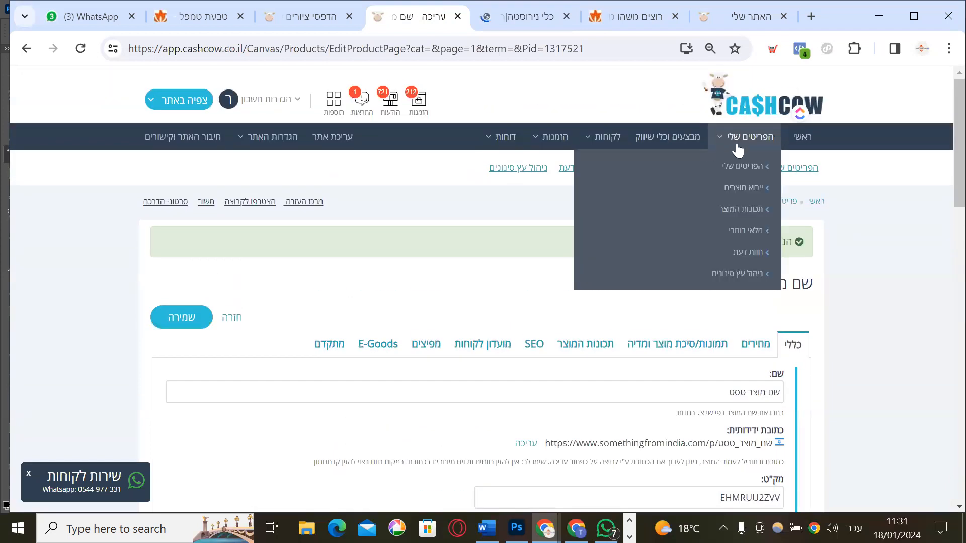
{"action": "left_click", "coordinate": [747, 171]}
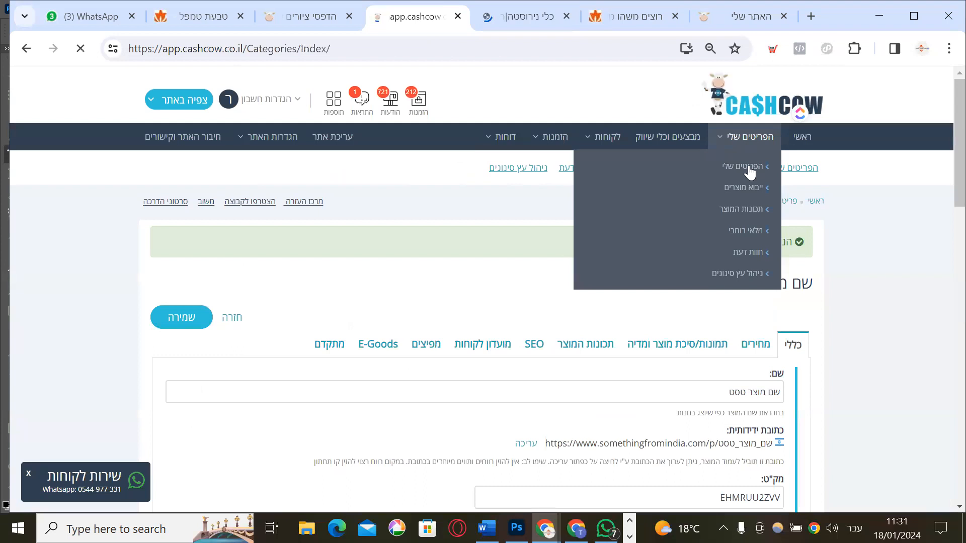
{"action": "scroll", "coordinate": [781, 263], "scroll_direction": "down", "scroll_amount": 1}
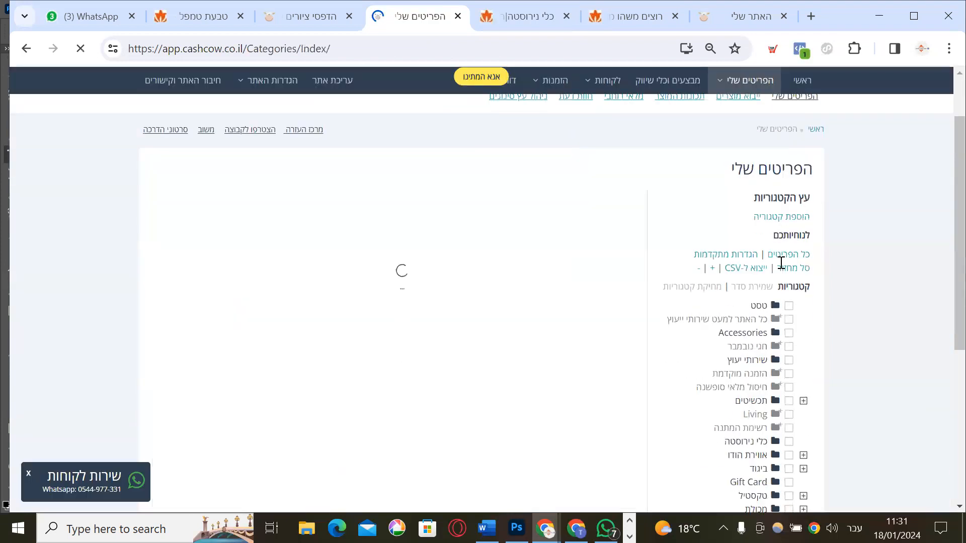
{"action": "scroll", "coordinate": [781, 262], "scroll_direction": "down", "scroll_amount": 1}
{"action": "left_click", "coordinate": [788, 228]}
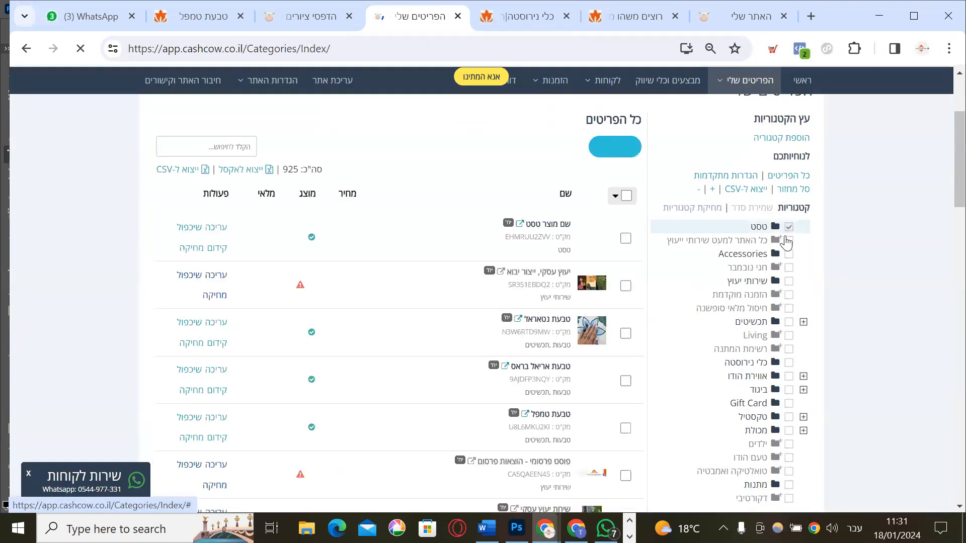
{"action": "double_click", "coordinate": [759, 224]}
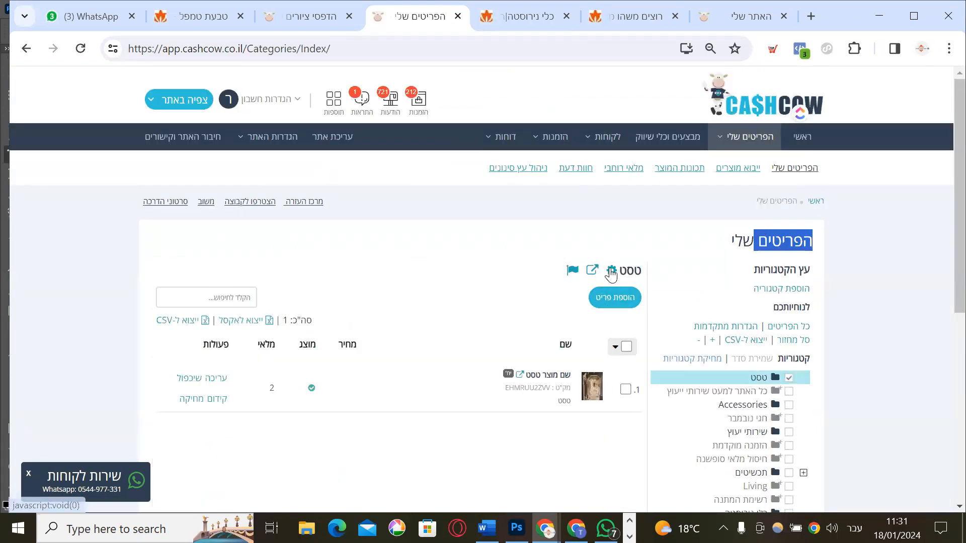
Untick גלוי and קיים בתפריט המרכזי in the טסט category settings and save
{"action": "left_click", "coordinate": [612, 274]}
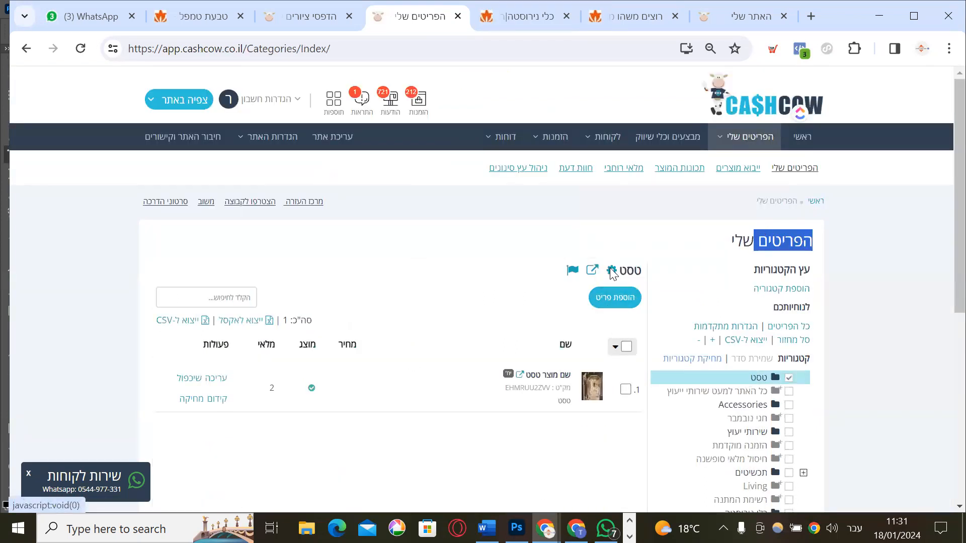
{"action": "scroll", "coordinate": [697, 342], "scroll_direction": "down", "scroll_amount": 5}
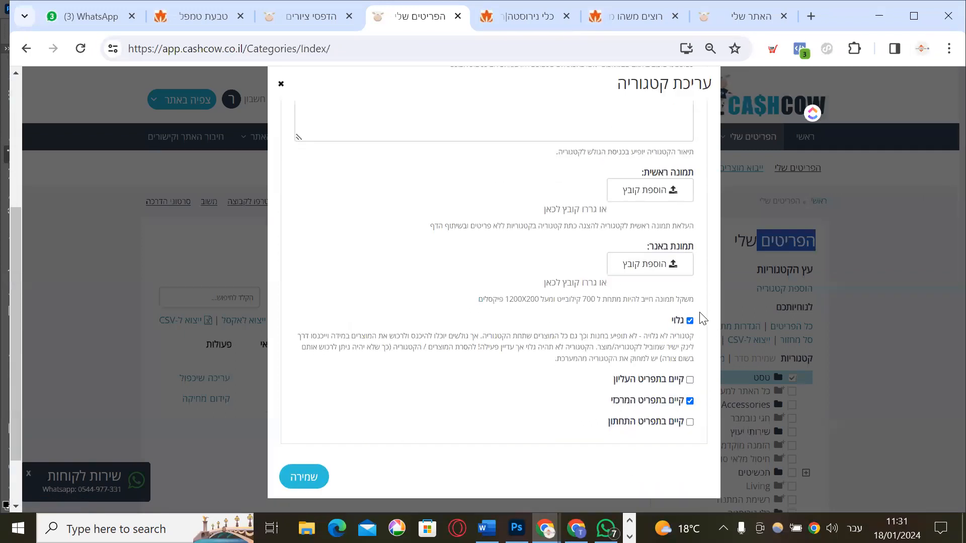
{"action": "left_click", "coordinate": [690, 322]}
{"action": "left_click", "coordinate": [690, 401]}
{"action": "left_click", "coordinate": [305, 474]}
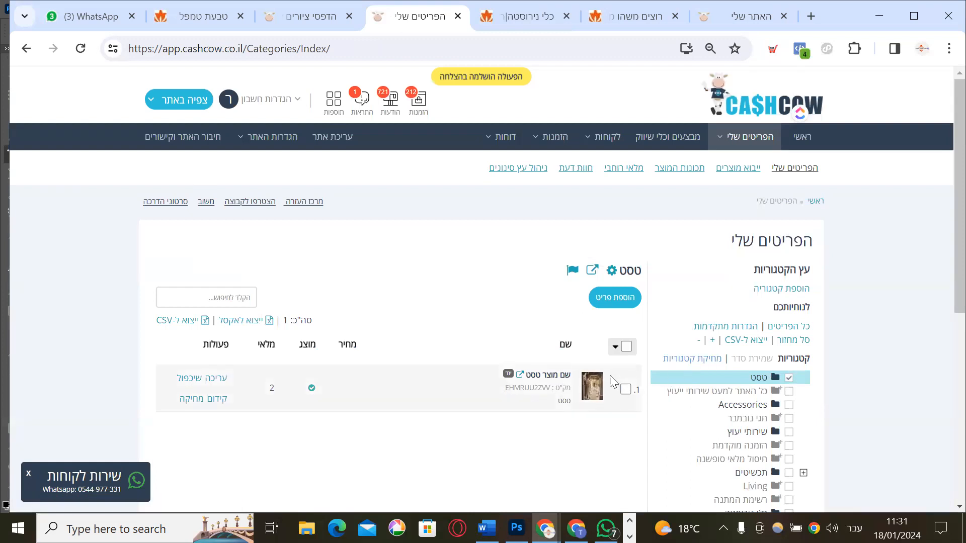
Review the טסט category listing in My Items, then view that category on the storefront
{"action": "scroll", "coordinate": [613, 382], "scroll_direction": "down", "scroll_amount": 5}
{"action": "scroll", "coordinate": [611, 378], "scroll_direction": "up", "scroll_amount": 3}
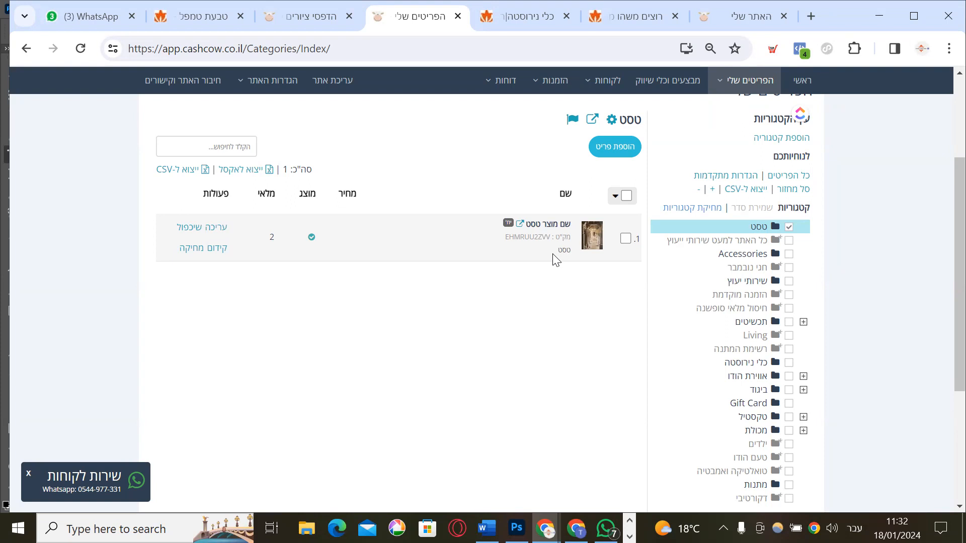
{"action": "scroll", "coordinate": [552, 254], "scroll_direction": "down", "scroll_amount": 1}
{"action": "scroll", "coordinate": [552, 254], "scroll_direction": "up", "scroll_amount": 1}
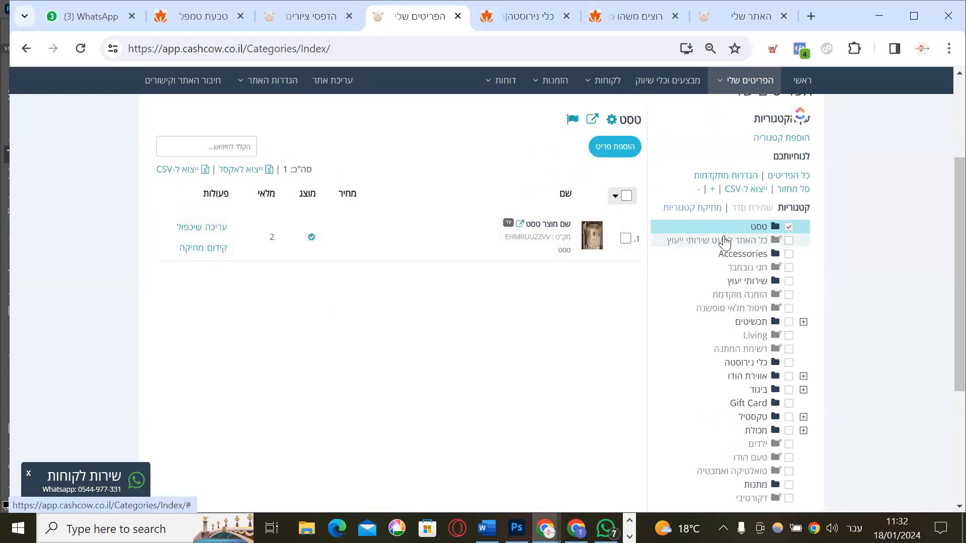
{"action": "scroll", "coordinate": [724, 242], "scroll_direction": "up", "scroll_amount": 1}
{"action": "scroll", "coordinate": [783, 244], "scroll_direction": "down", "scroll_amount": 1}
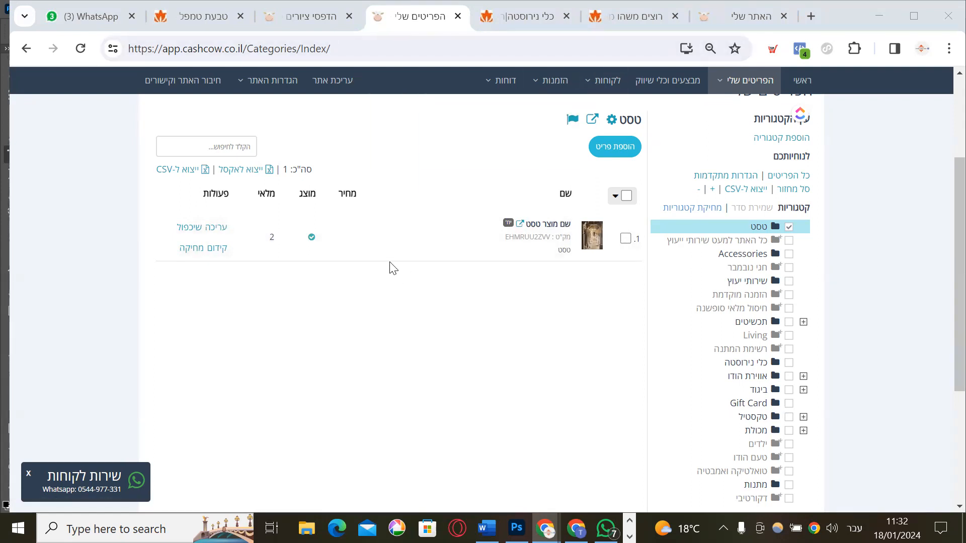
{"action": "scroll", "coordinate": [403, 322], "scroll_direction": "down", "scroll_amount": 3}
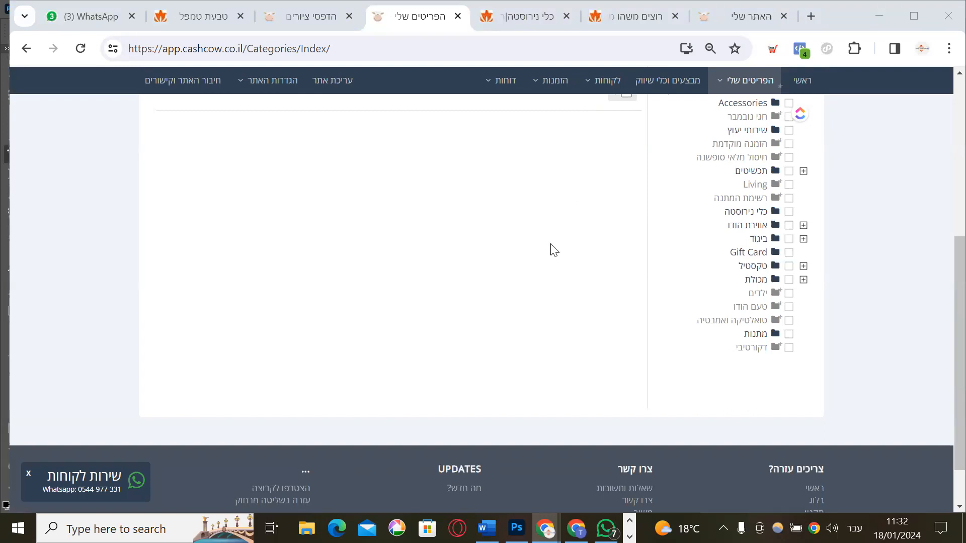
{"action": "scroll", "coordinate": [550, 248], "scroll_direction": "up", "scroll_amount": 6}
{"action": "scroll", "coordinate": [553, 250], "scroll_direction": "down", "scroll_amount": 1}
{"action": "scroll", "coordinate": [554, 250], "scroll_direction": "up", "scroll_amount": 1}
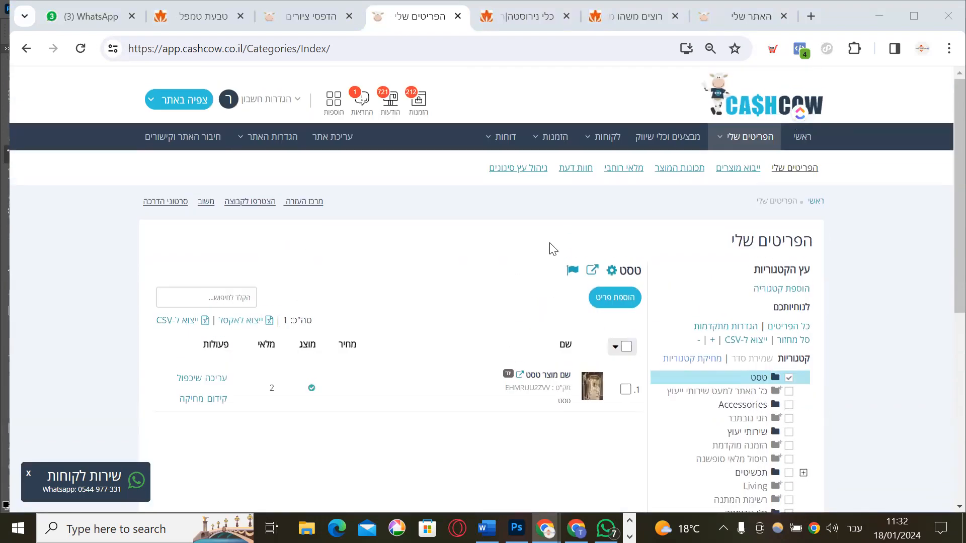
{"action": "scroll", "coordinate": [551, 246], "scroll_direction": "down", "scroll_amount": 3}
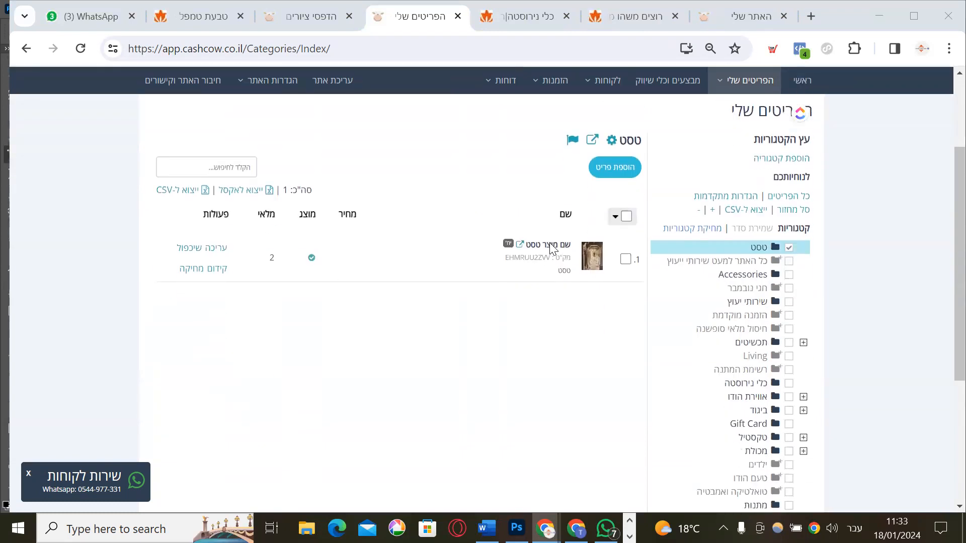
{"action": "scroll", "coordinate": [551, 244], "scroll_direction": "up", "scroll_amount": 3}
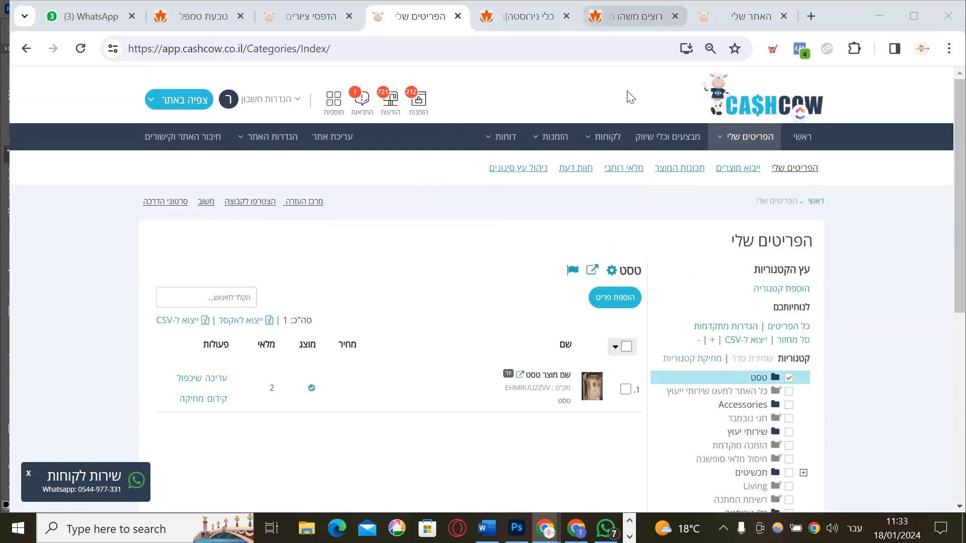
{"action": "left_click", "coordinate": [632, 17]}
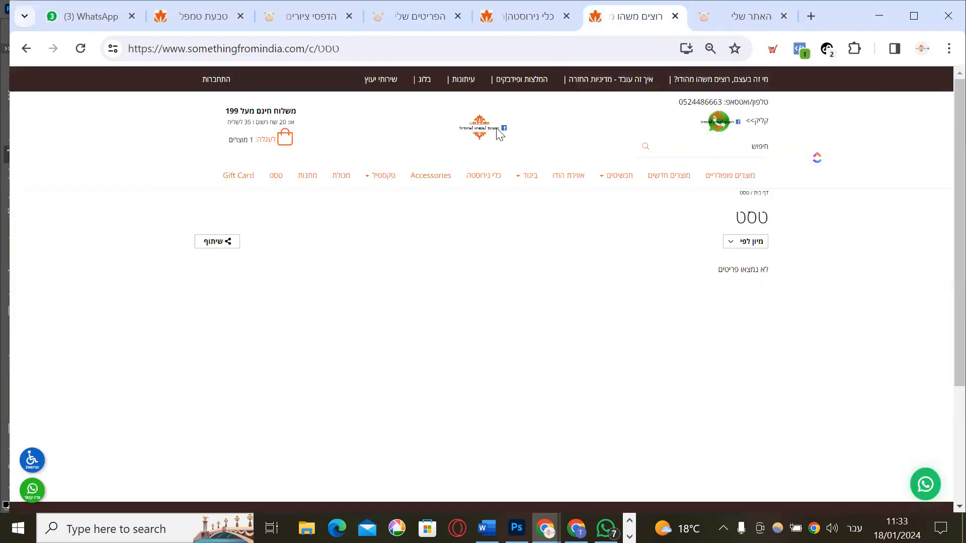
Go to the storefront homepage and scroll through its sections
{"action": "left_click", "coordinate": [475, 130]}
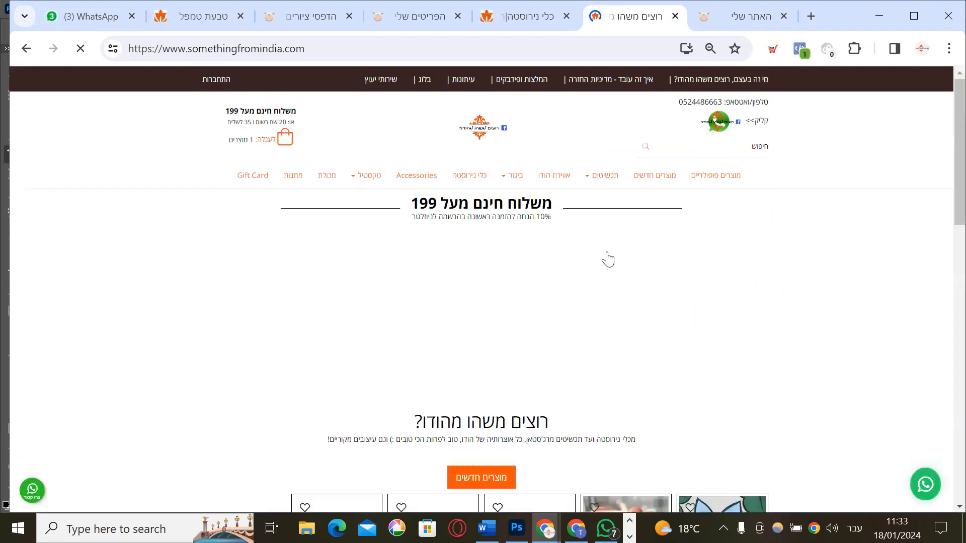
{"action": "scroll", "coordinate": [605, 256], "scroll_direction": "down", "scroll_amount": 4}
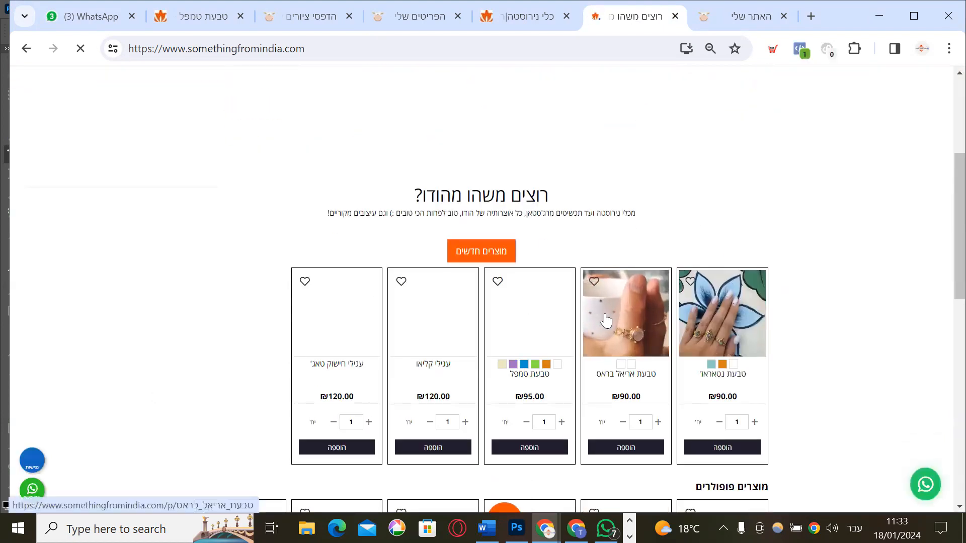
{"action": "scroll", "coordinate": [605, 320], "scroll_direction": "up", "scroll_amount": 4}
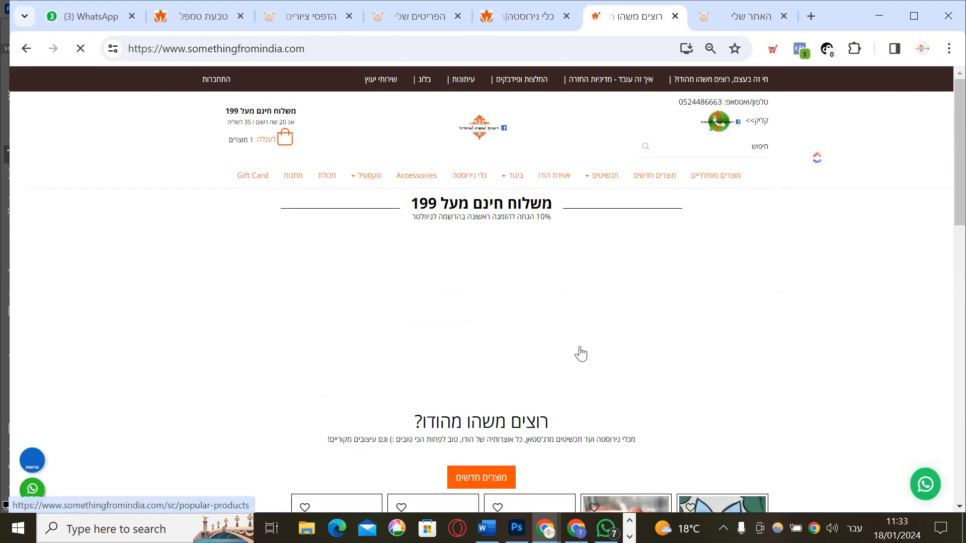
{"action": "scroll", "coordinate": [593, 351], "scroll_direction": "down", "scroll_amount": 6}
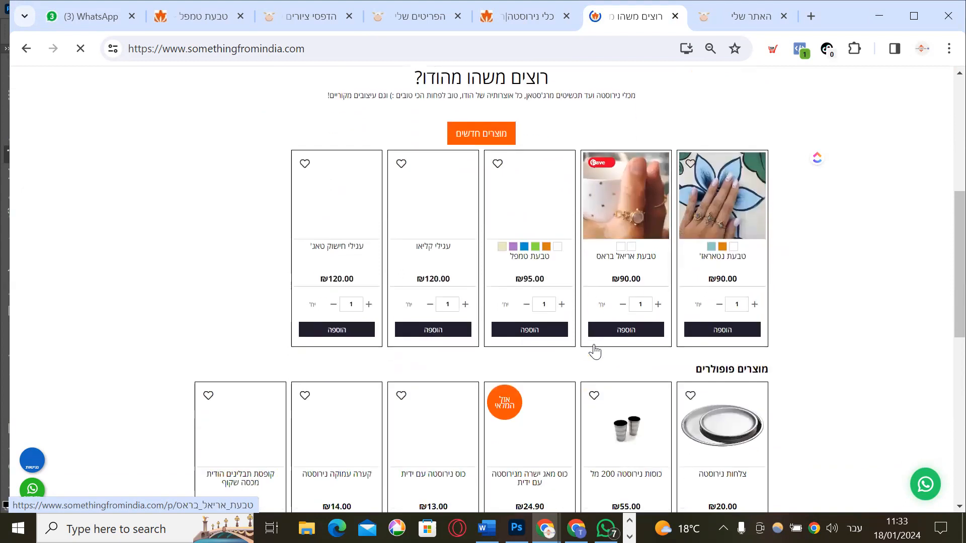
{"action": "scroll", "coordinate": [595, 352], "scroll_direction": "down", "scroll_amount": 5}
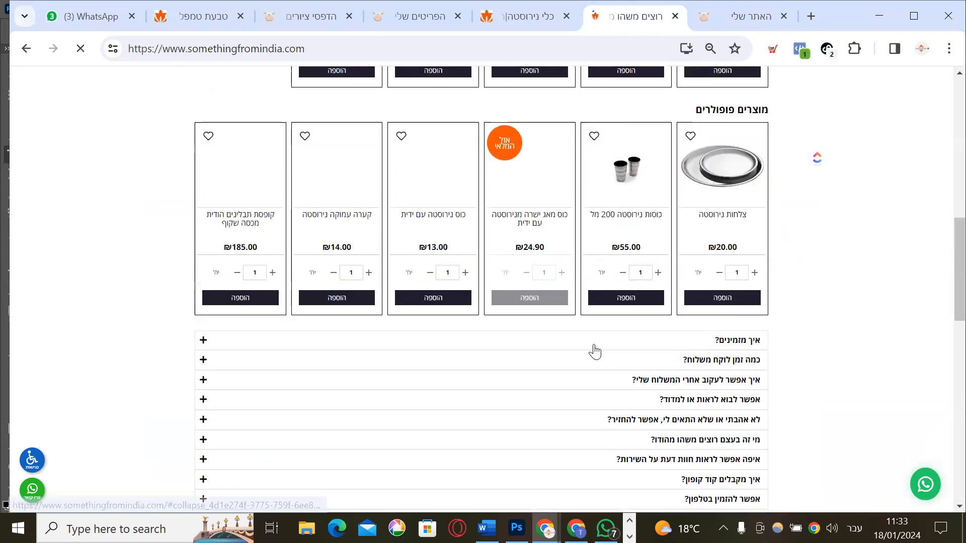
{"action": "scroll", "coordinate": [595, 352], "scroll_direction": "down", "scroll_amount": 3}
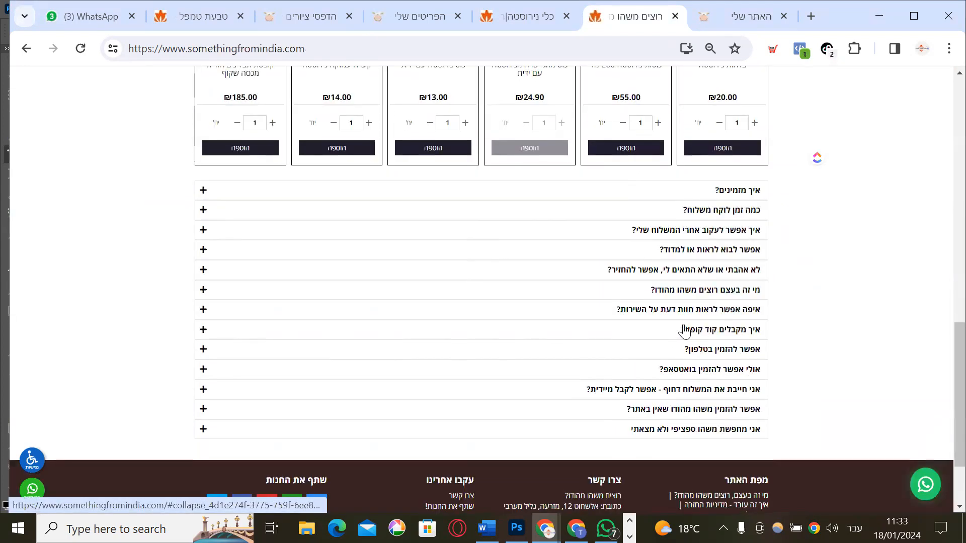
{"action": "scroll", "coordinate": [684, 330], "scroll_direction": "up", "scroll_amount": 15}
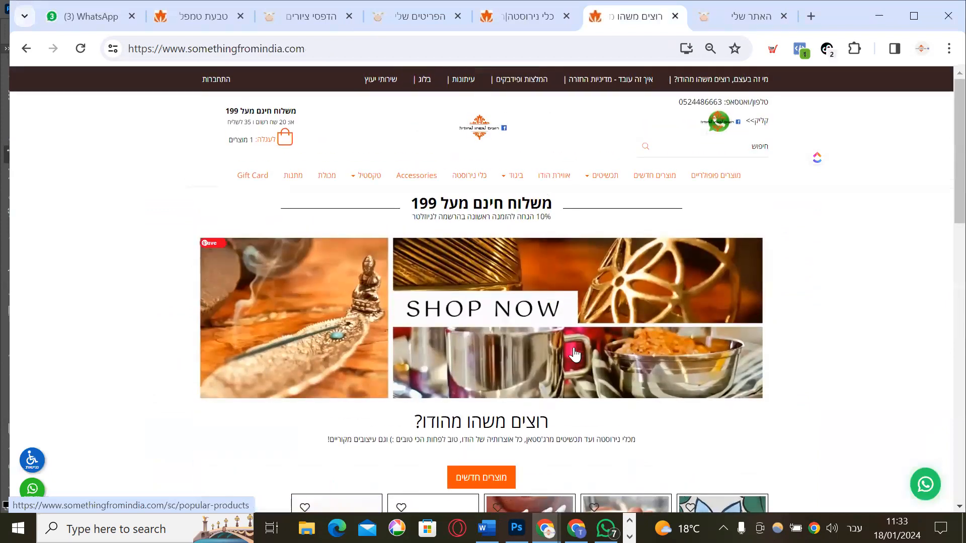
Browse the popular products page, then return to the homepage's מוצרים חדשים row
{"action": "left_click", "coordinate": [436, 308]}
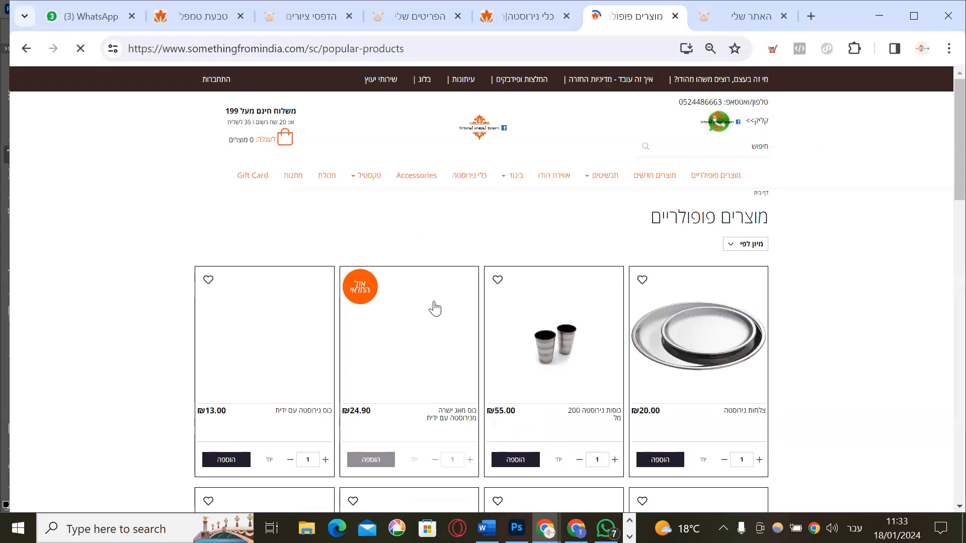
{"action": "scroll", "coordinate": [638, 316], "scroll_direction": "down", "scroll_amount": 15}
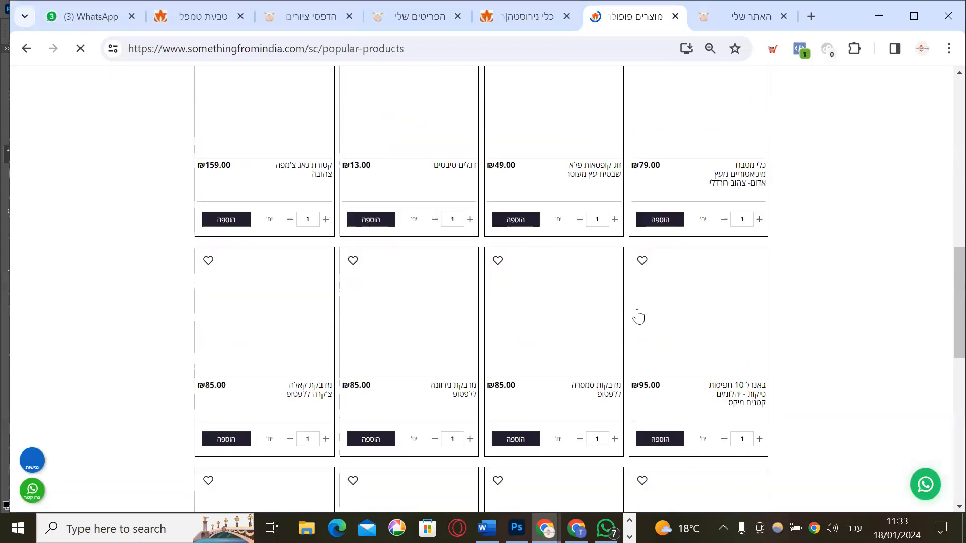
{"action": "scroll", "coordinate": [641, 316], "scroll_direction": "up", "scroll_amount": 11}
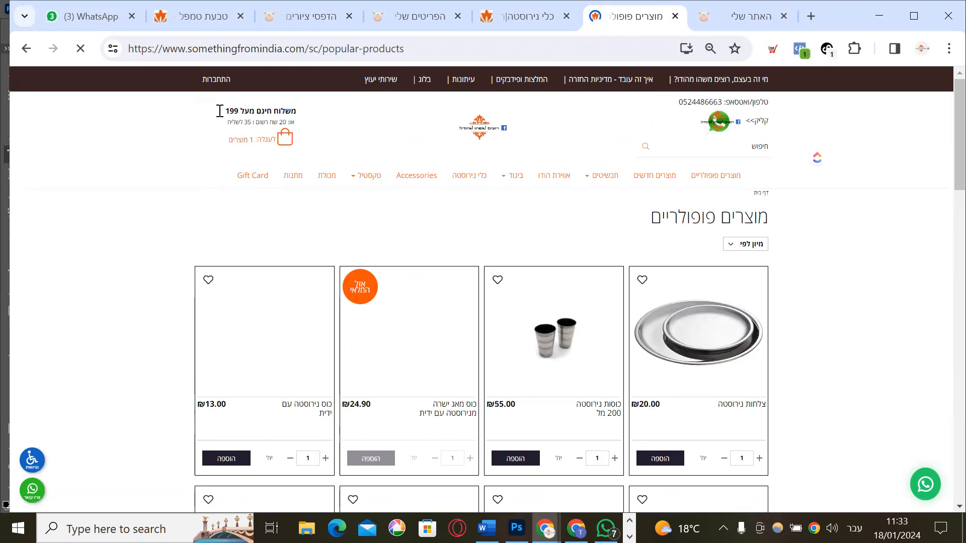
{"action": "left_click", "coordinate": [492, 129]}
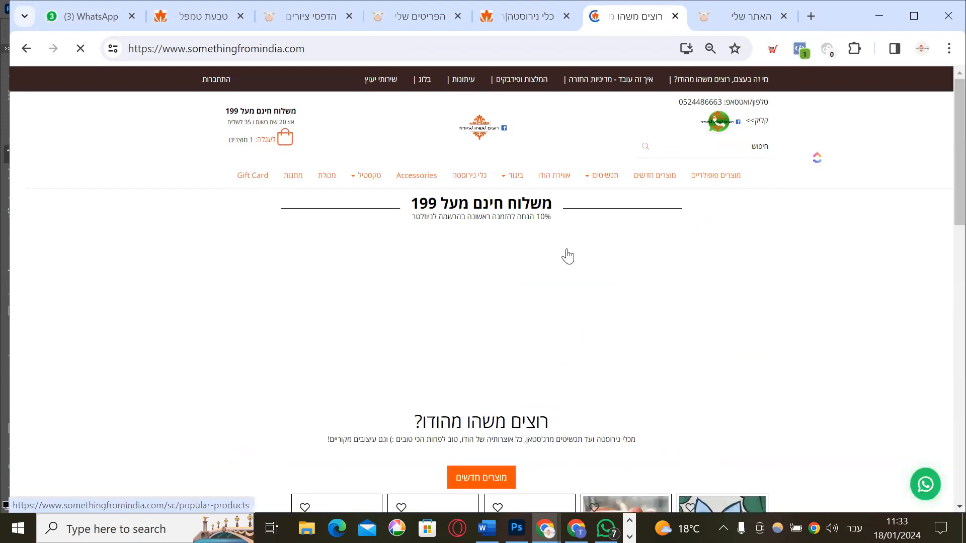
{"action": "scroll", "coordinate": [566, 236], "scroll_direction": "down", "scroll_amount": 7}
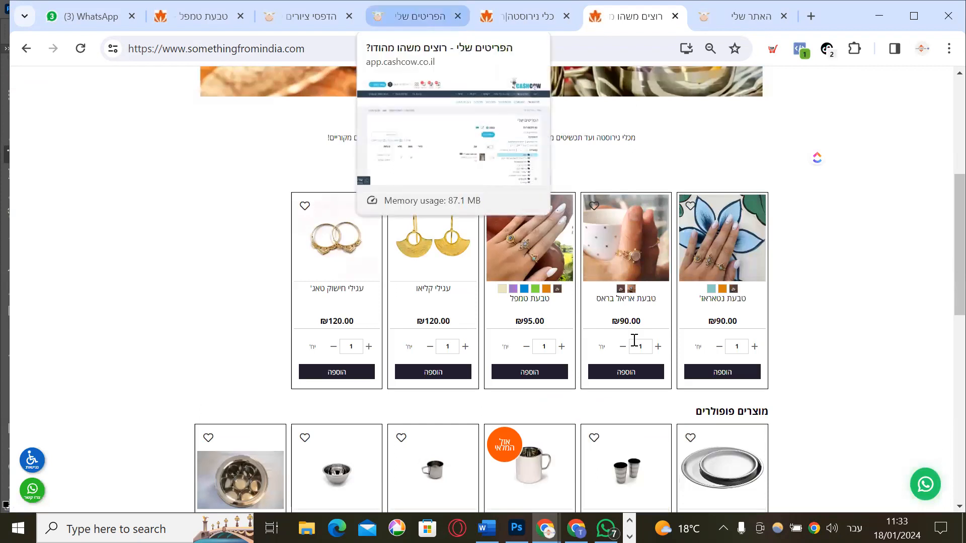
Open the טבעת טמפל ring's product page from the new products row
{"action": "left_click", "coordinate": [539, 236]}
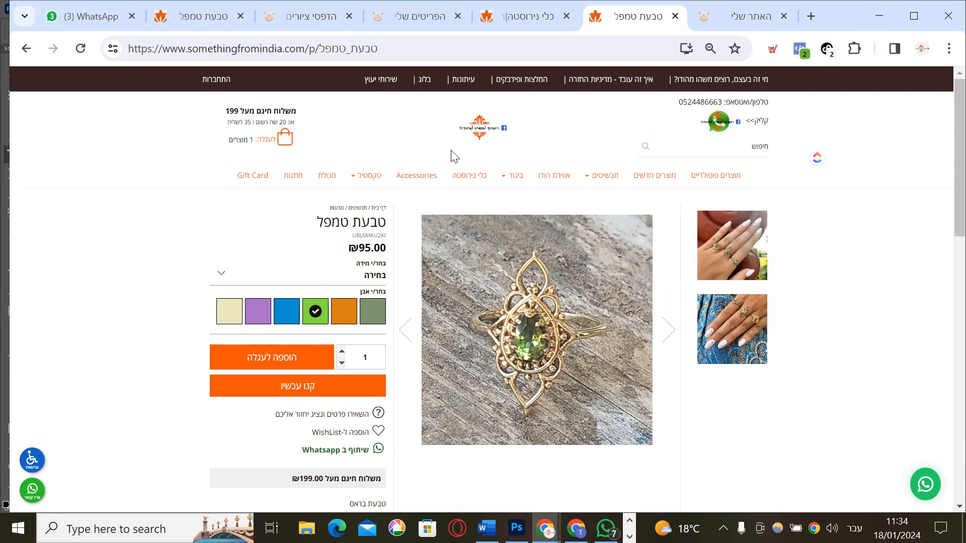
Go to הפריטים שלי > תכונות המוצר in the admin and start a new attribute with הוספת תכונת מוצר
{"action": "left_click", "coordinate": [415, 14]}
{"action": "mouse_move", "coordinate": [749, 154]}
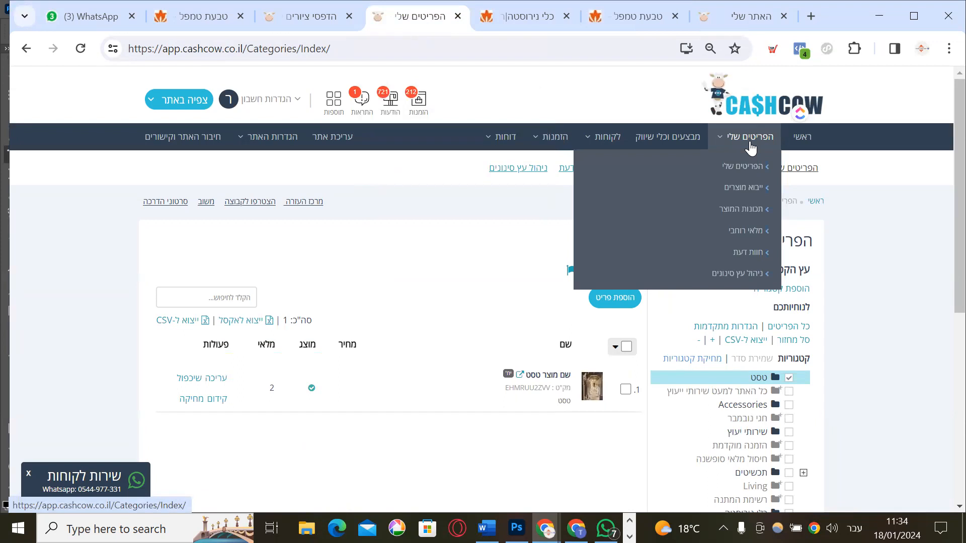
{"action": "left_click", "coordinate": [733, 213]}
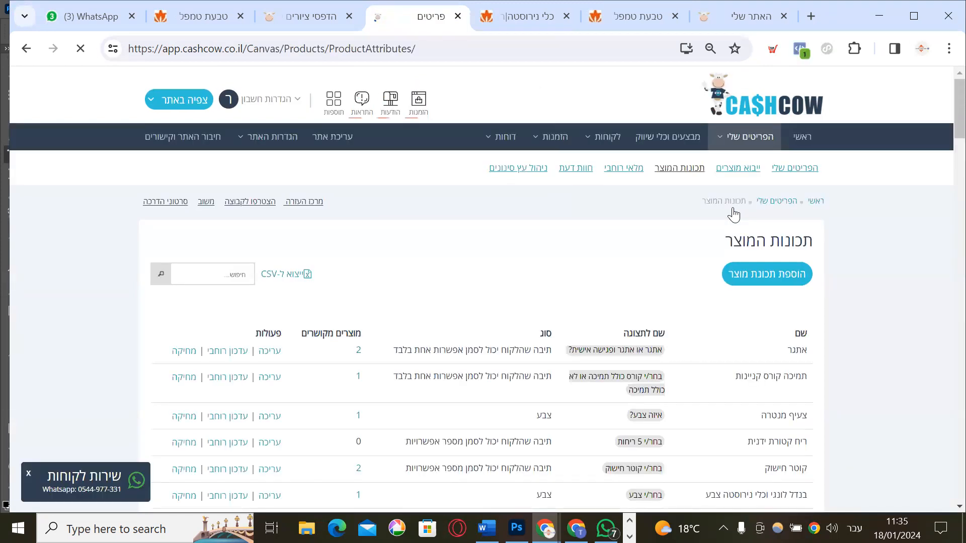
{"action": "scroll", "coordinate": [734, 214], "scroll_direction": "down", "scroll_amount": 3}
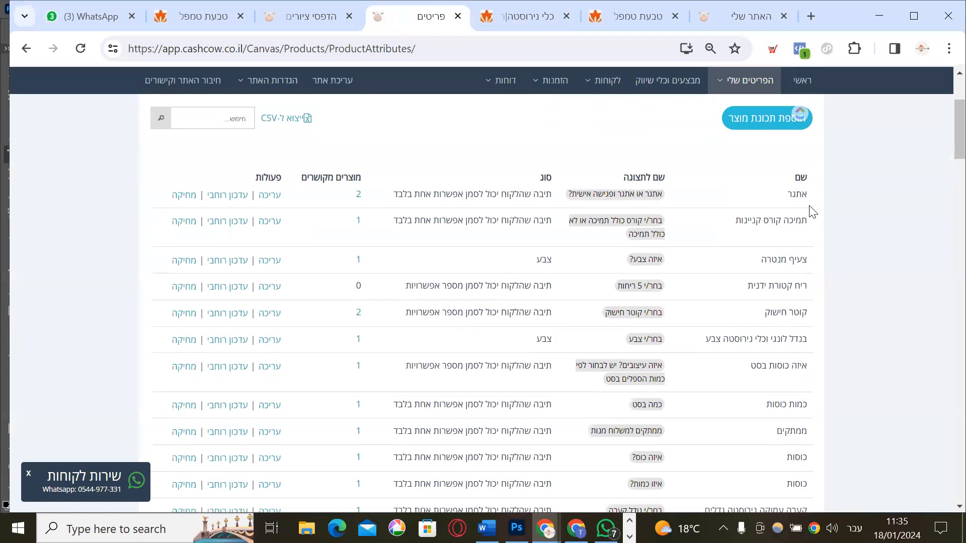
{"action": "scroll", "coordinate": [811, 211], "scroll_direction": "down", "scroll_amount": 10}
{"action": "scroll", "coordinate": [809, 209], "scroll_direction": "up", "scroll_amount": 13}
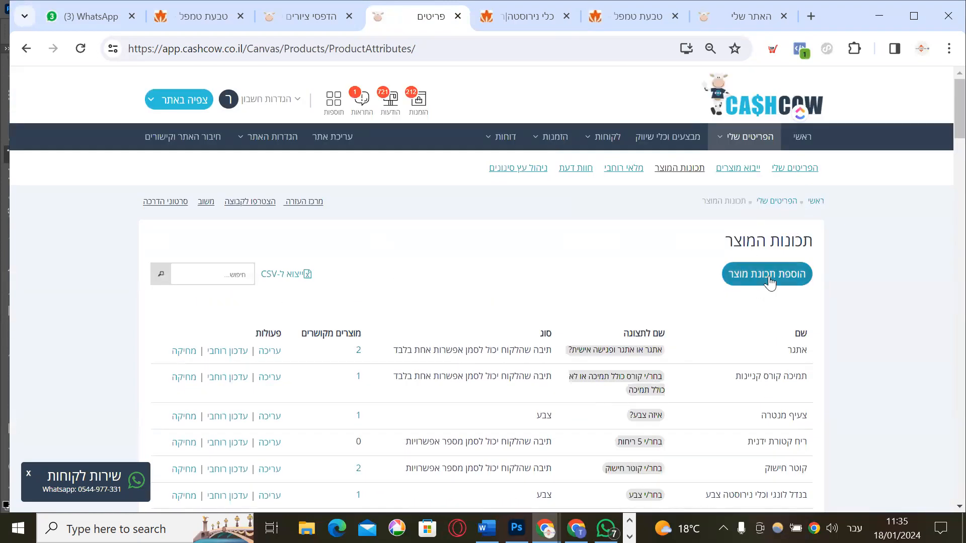
{"action": "left_click", "coordinate": [767, 277]}
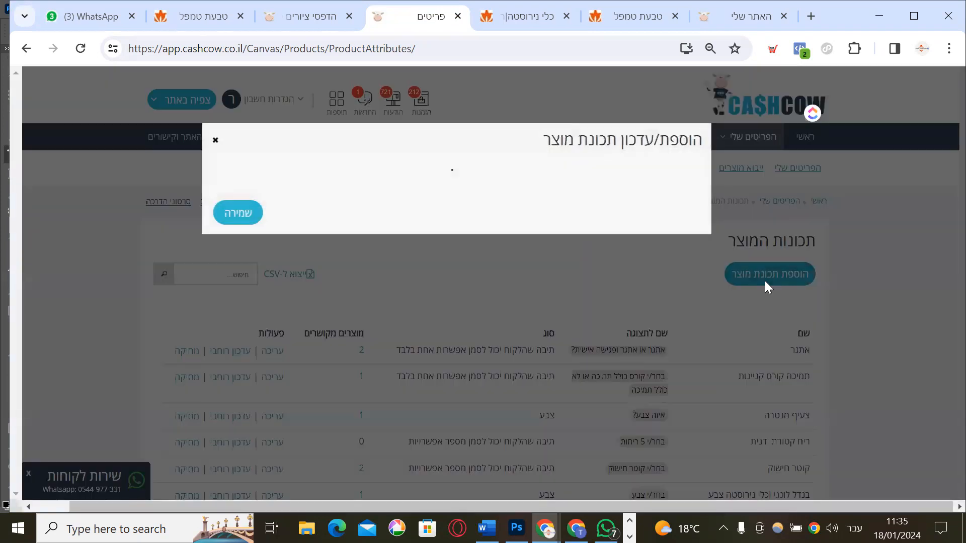
Enter 'צבע לחולצה' as the attribute's internal name
{"action": "left_click", "coordinate": [674, 209]}
{"action": "type", "text": "צבע לחוץ"}
{"action": "type", "text": "צה"}
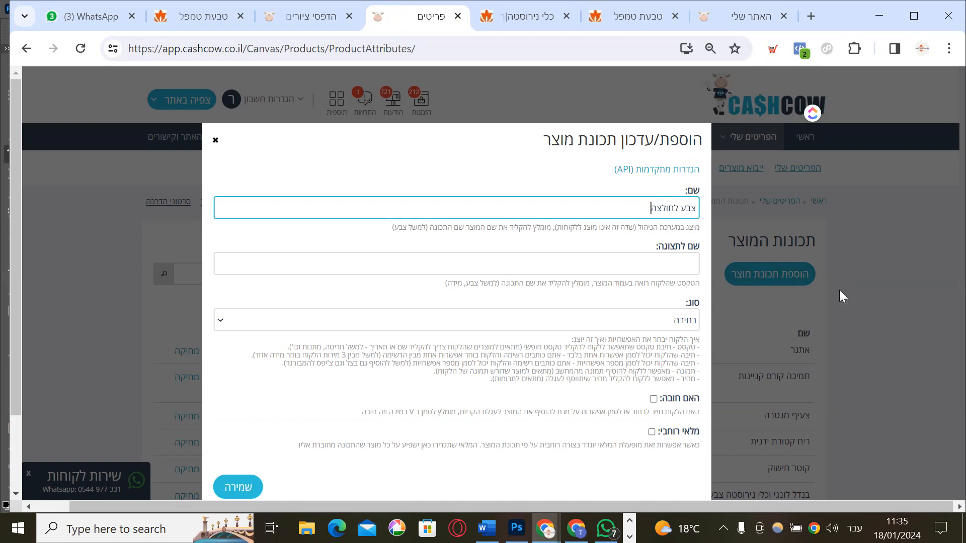
{"action": "left_click", "coordinate": [641, 265]}
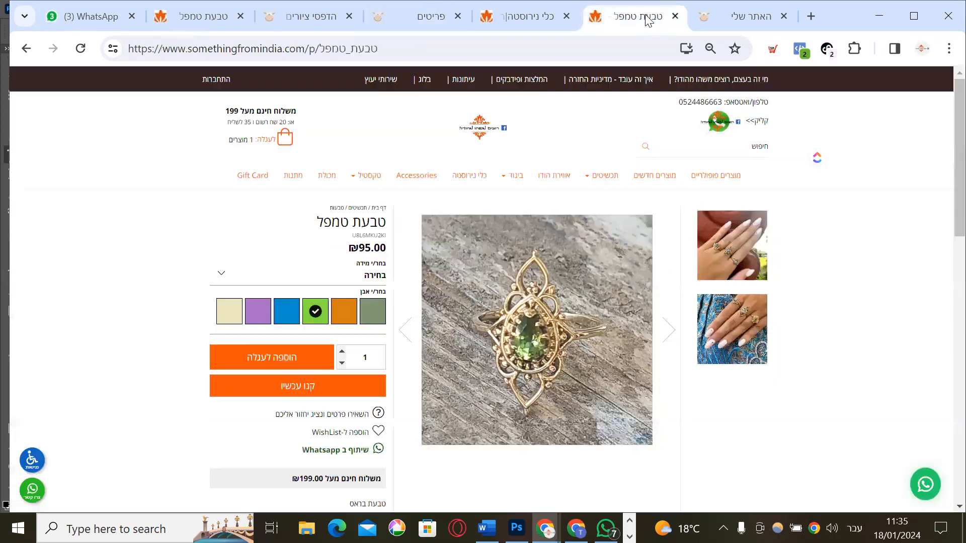
Check the טבעת טמפל ring's size options on the store for reference
{"action": "left_click", "coordinate": [651, 8]}
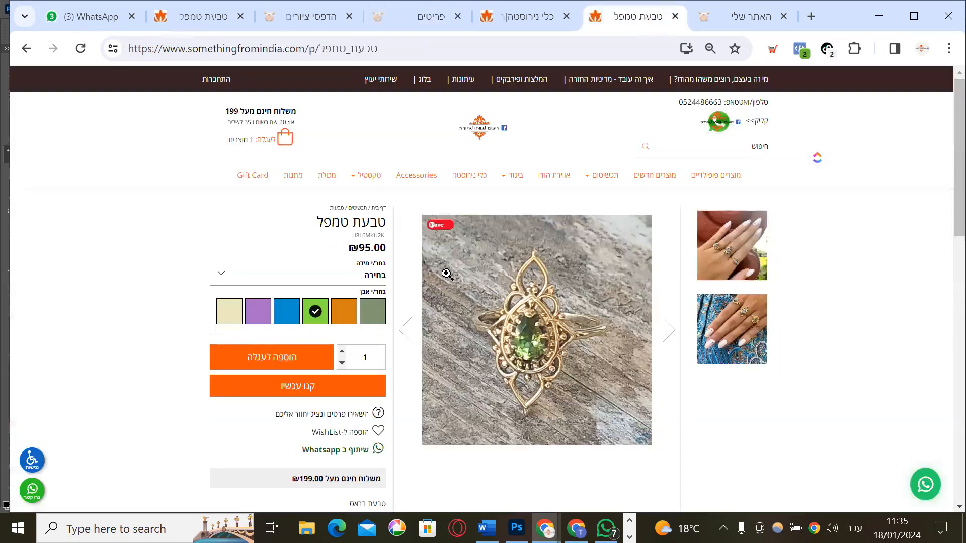
{"action": "left_click", "coordinate": [363, 282]}
{"action": "left_click", "coordinate": [361, 286]}
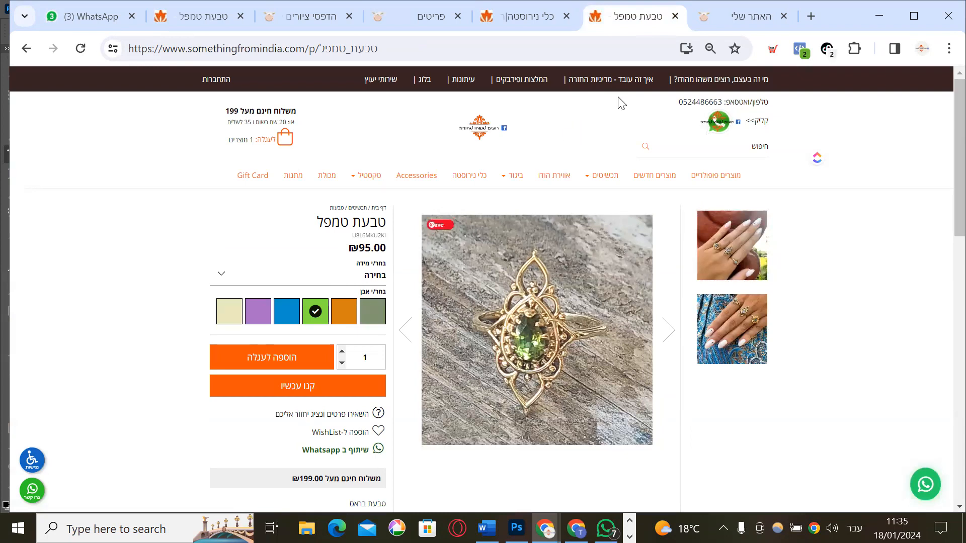
{"action": "left_click", "coordinate": [725, 17]}
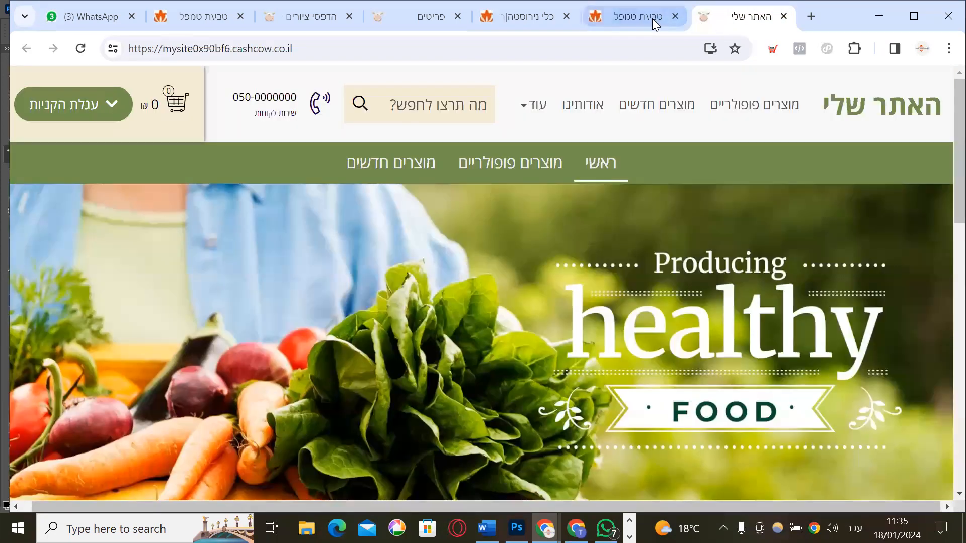
{"action": "left_click", "coordinate": [423, 17]}
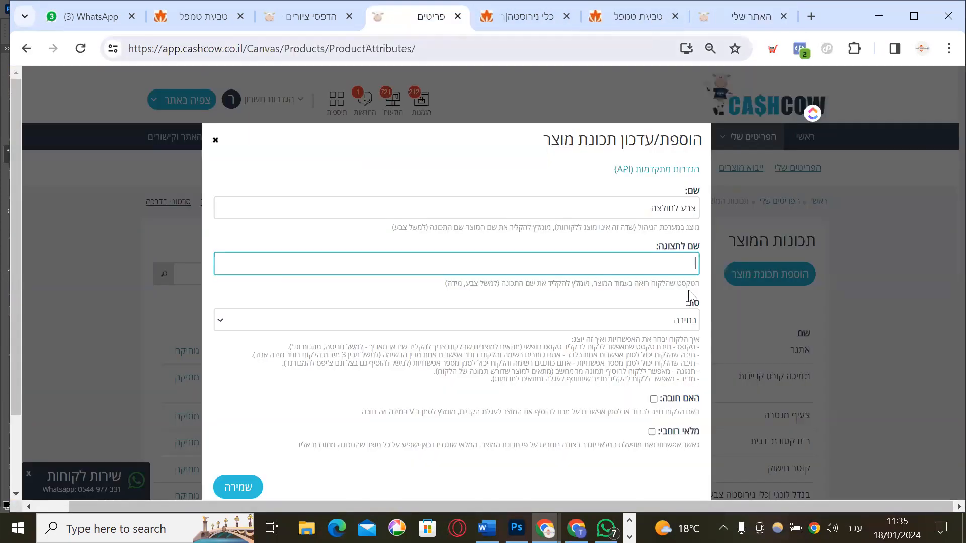
Enter 'איזה צבע חולצה?' as the display name and bring up the attribute type list
{"action": "type", "text": "איזה צבע חולצה?"}
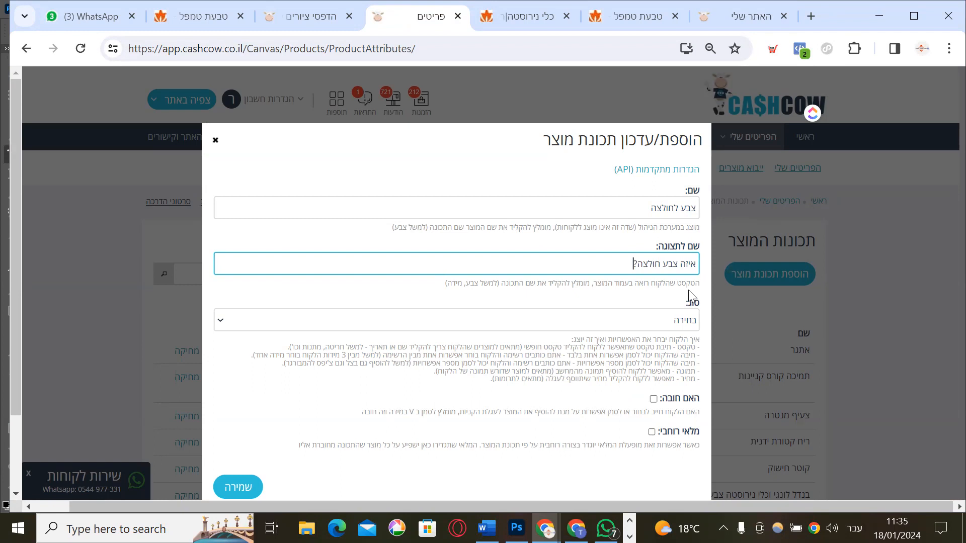
{"action": "left_click", "coordinate": [653, 321]}
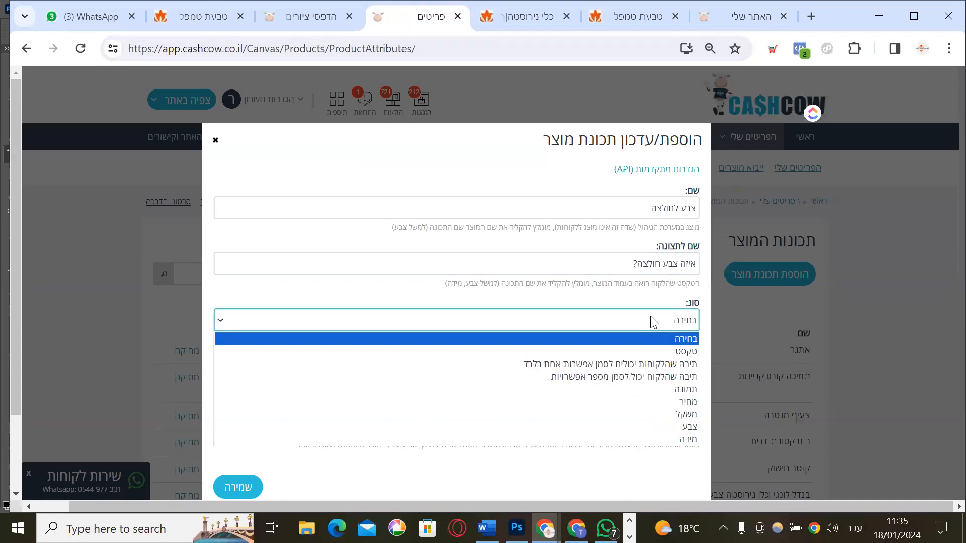
{"action": "left_click", "coordinate": [633, 246]}
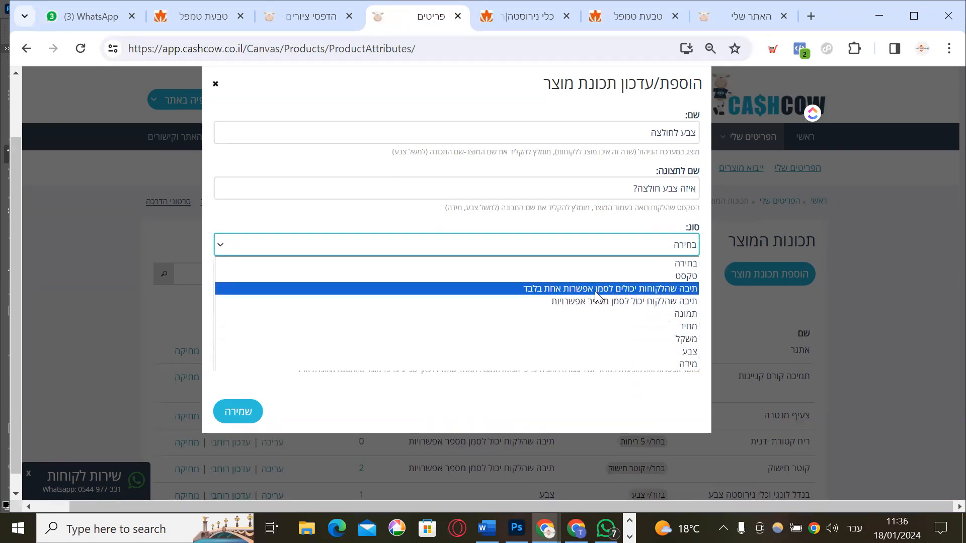
Set the new attribute's type to צבע, mark it required, and turn off cross-stock inventory
{"action": "left_click", "coordinate": [648, 352]}
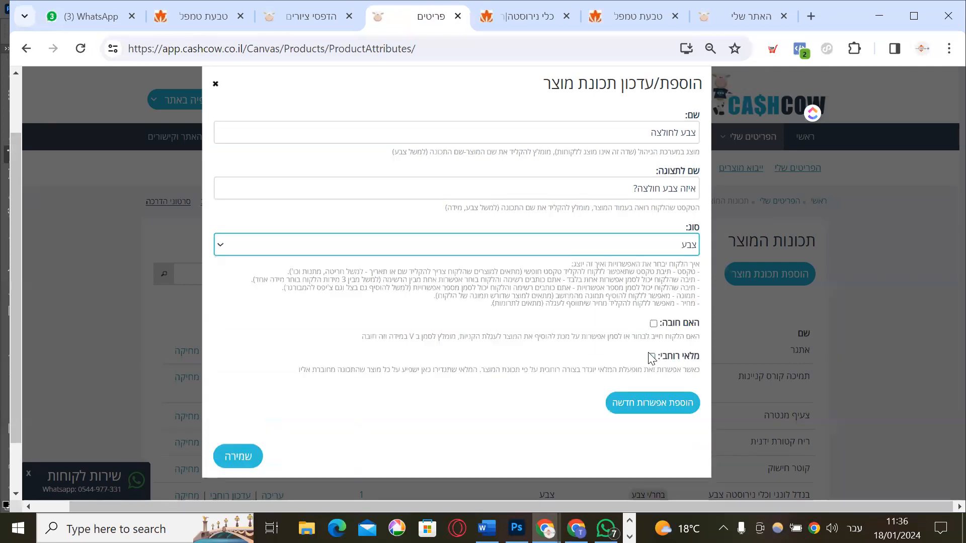
{"action": "left_click", "coordinate": [654, 323]}
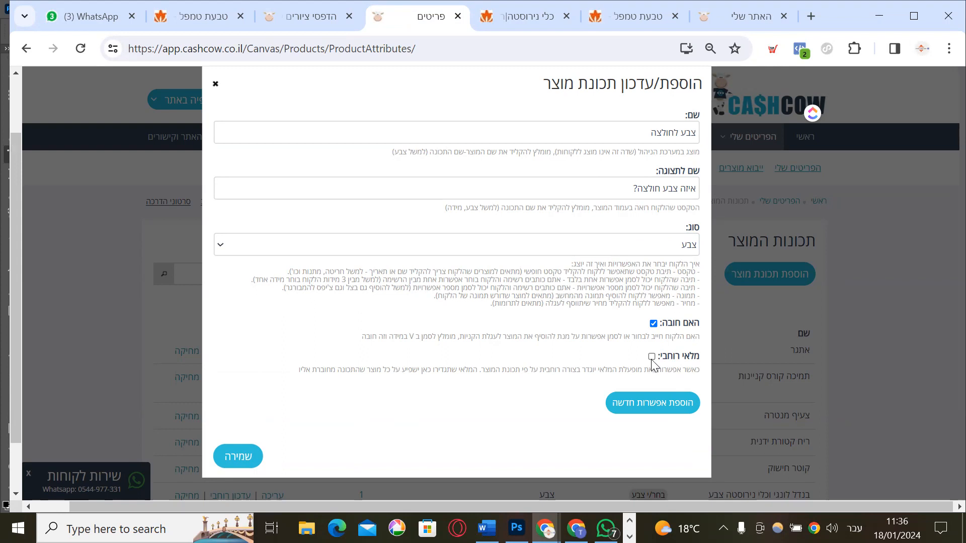
{"action": "left_click", "coordinate": [652, 357]}
{"action": "scroll", "coordinate": [589, 360], "scroll_direction": "up", "scroll_amount": 2}
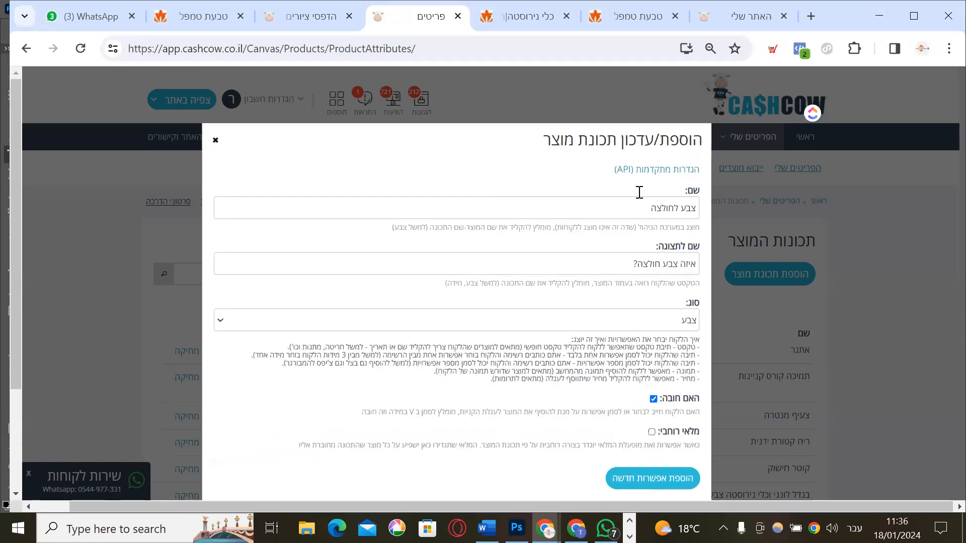
{"action": "scroll", "coordinate": [664, 458], "scroll_direction": "down", "scroll_amount": 3}
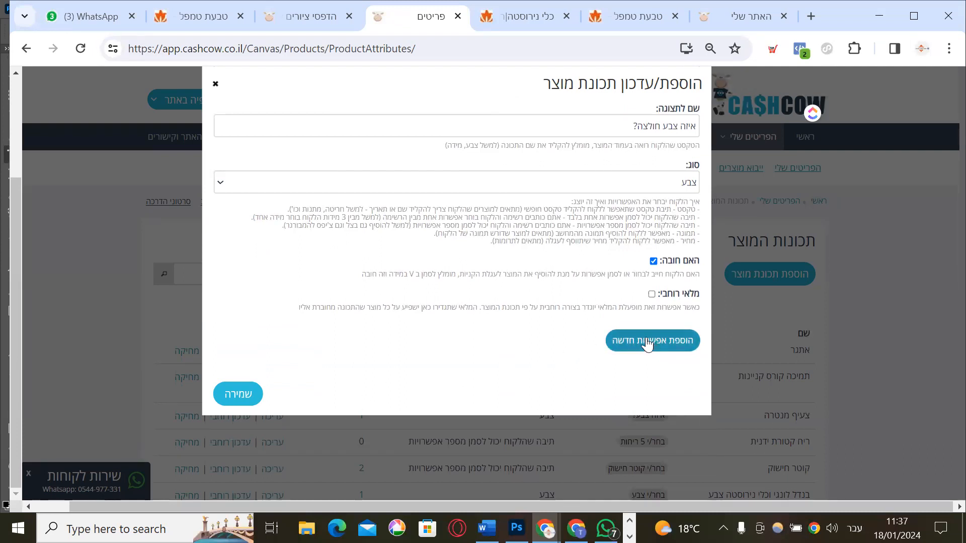
Add three colour options with black, orange and green swatches
{"action": "left_click", "coordinate": [673, 338]}
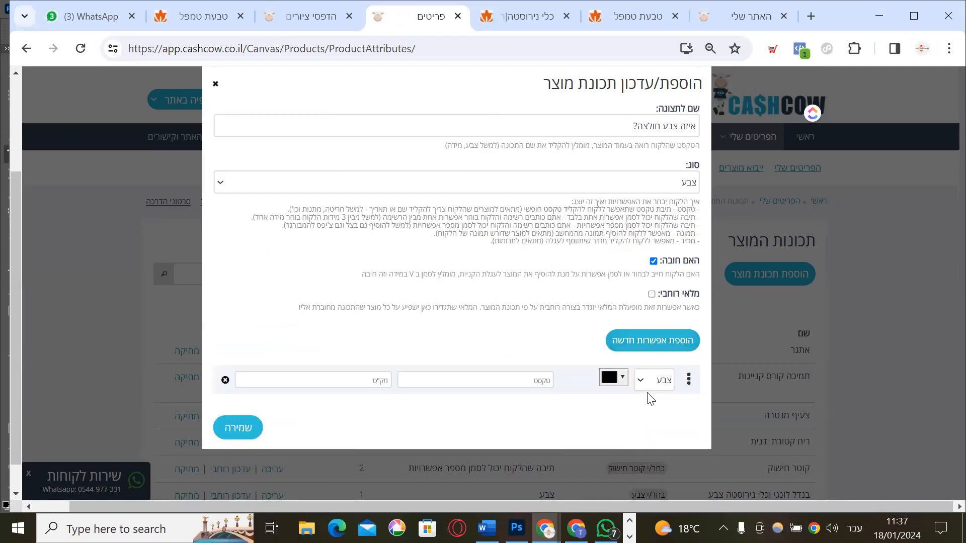
{"action": "left_click", "coordinate": [662, 344]}
{"action": "left_click", "coordinate": [617, 412]}
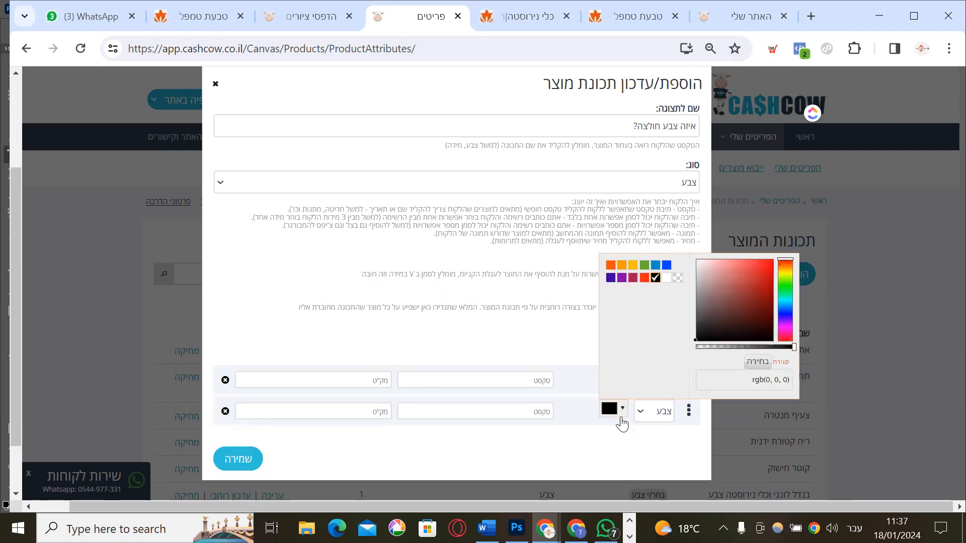
{"action": "left_click", "coordinate": [642, 280]}
{"action": "left_click", "coordinate": [665, 349]}
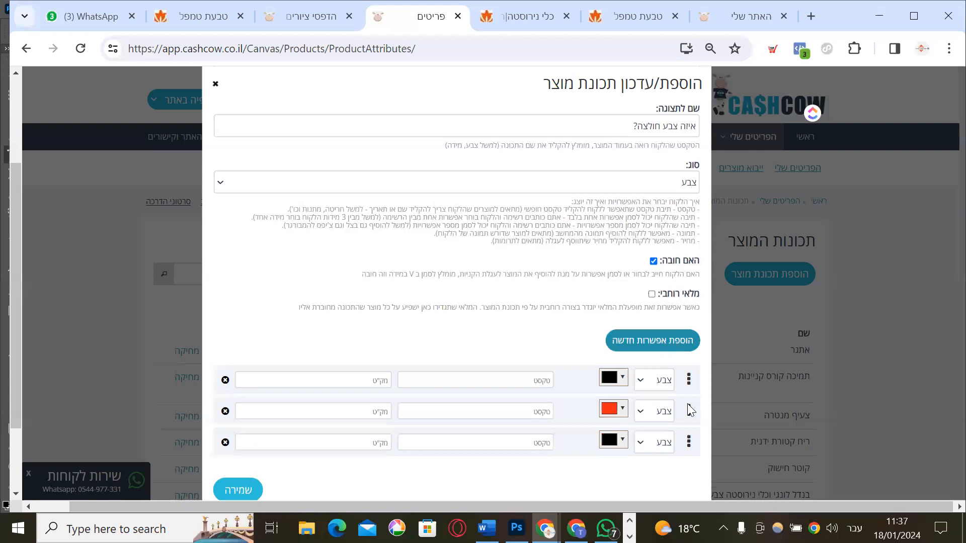
{"action": "left_click", "coordinate": [617, 439]}
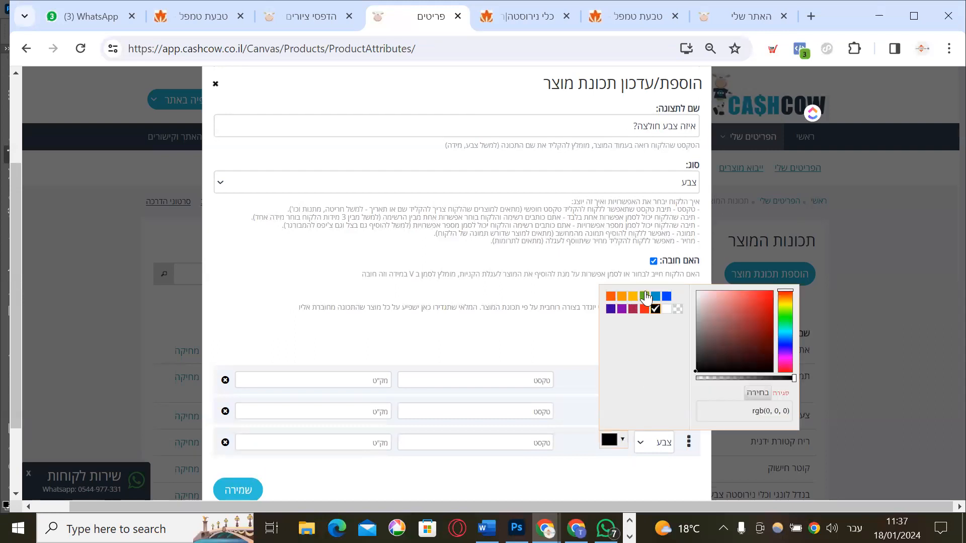
{"action": "left_click", "coordinate": [645, 297]}
{"action": "scroll", "coordinate": [468, 309], "scroll_direction": "down", "scroll_amount": 2}
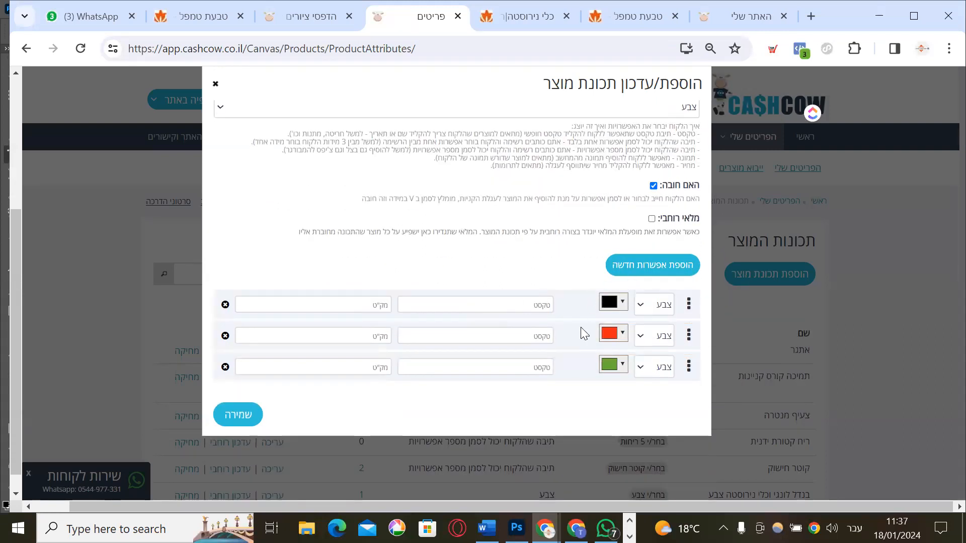
{"action": "left_click", "coordinate": [624, 366]}
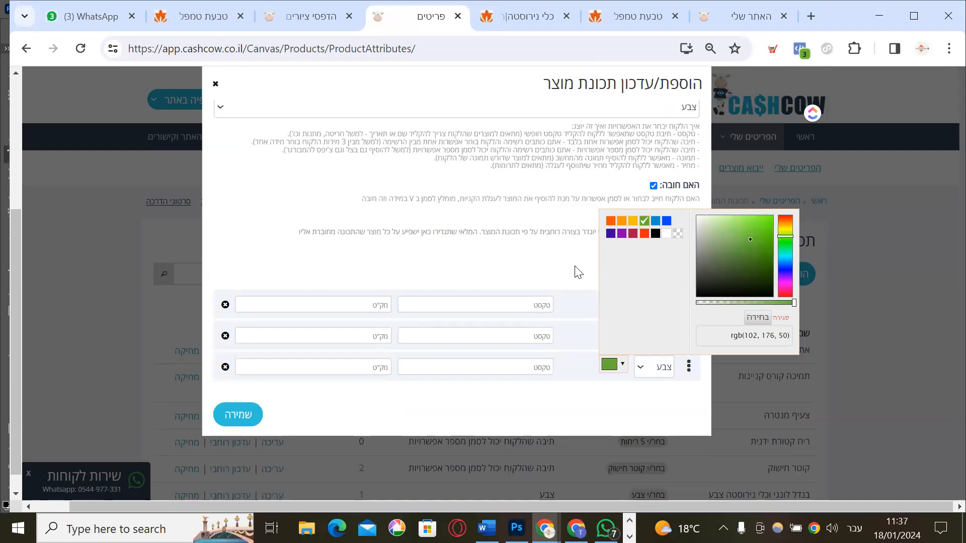
{"action": "left_click", "coordinate": [541, 263]}
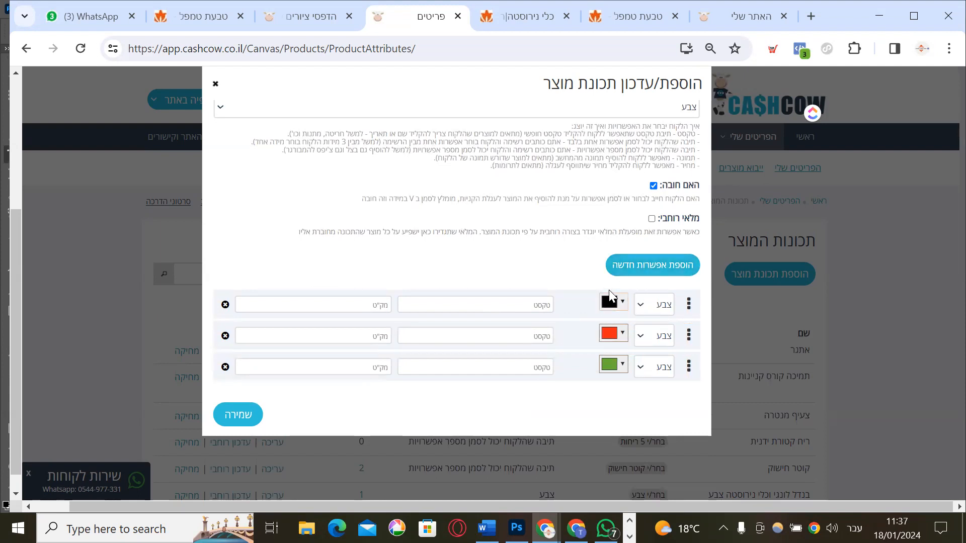
{"action": "left_click", "coordinate": [624, 305]}
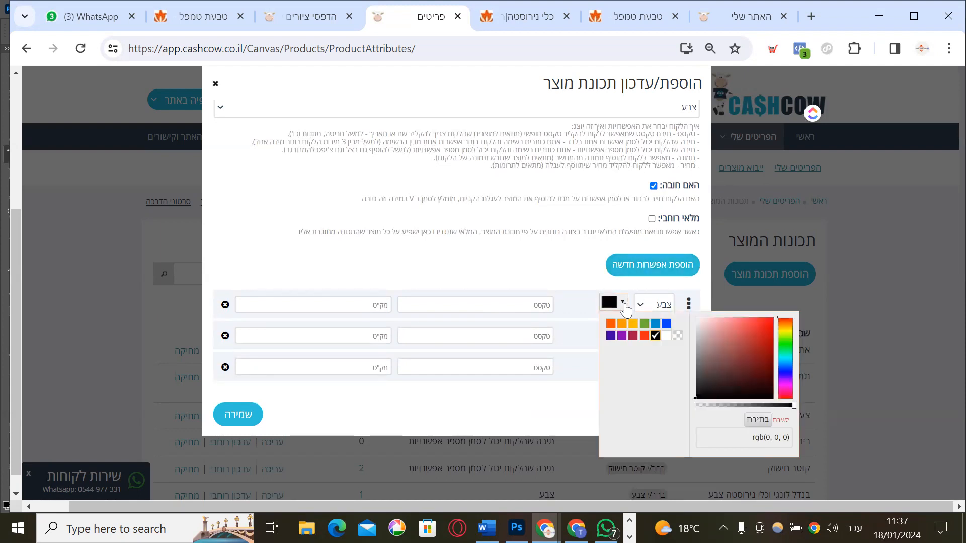
{"action": "left_click", "coordinate": [561, 268]}
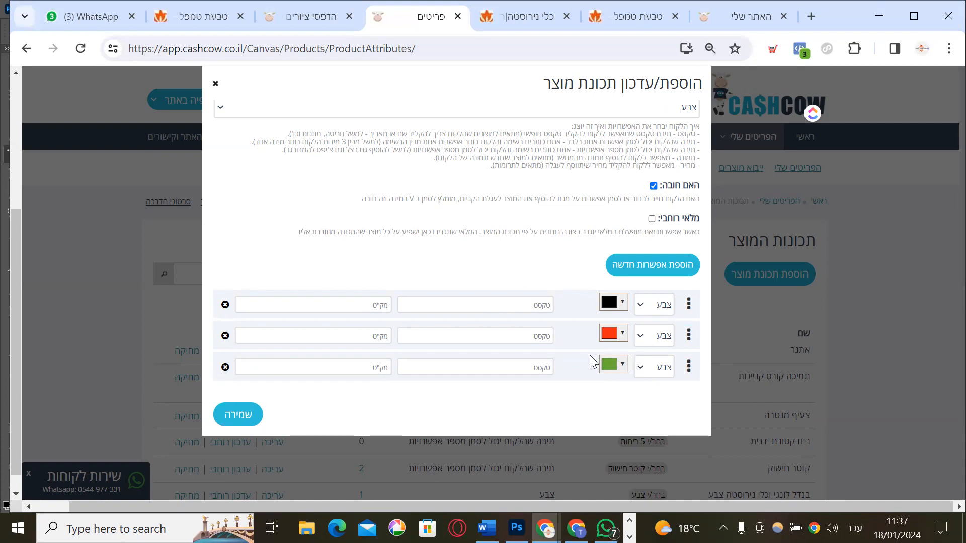
Label the three colour options שחור, כתום and ירוק
{"action": "left_click", "coordinate": [518, 304]}
{"action": "type", "text": "שחור"}
{"action": "left_click", "coordinate": [520, 330]}
{"action": "type", "text": "א"}
{"action": "key", "text": "BackSpace"}
{"action": "type", "text": "כתום"}
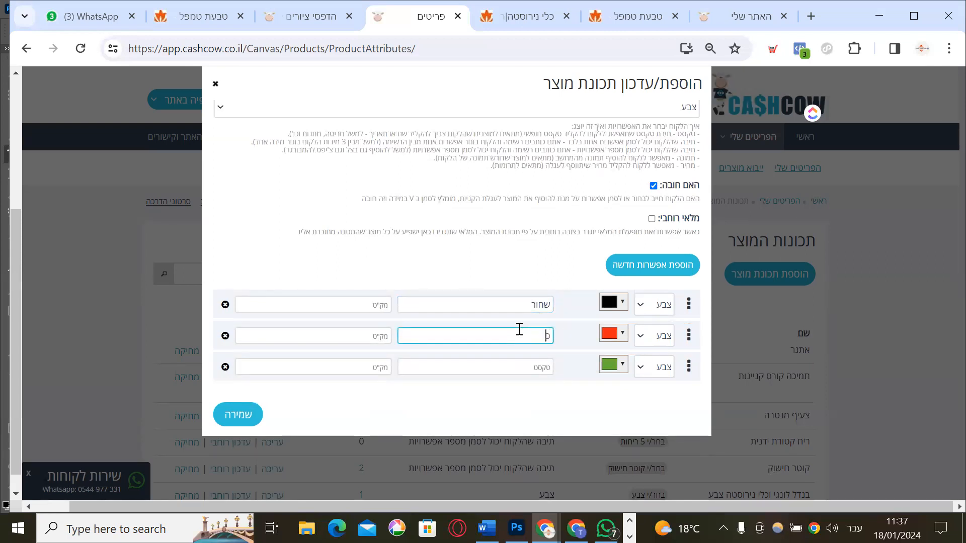
{"action": "left_click", "coordinate": [531, 365]}
{"action": "type", "text": "ירוק"}
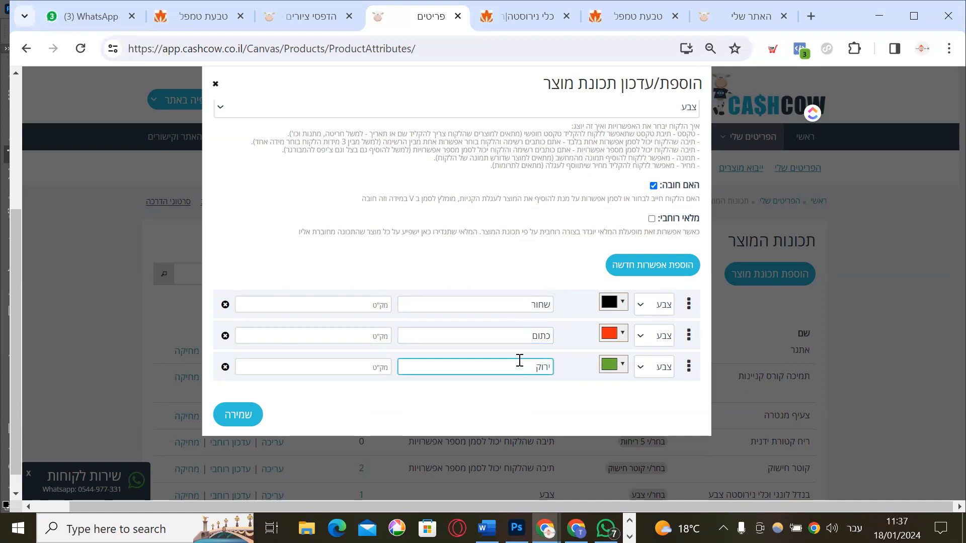
Save the colour attribute, then open שם מוצר טסט from the טסט category for editing
{"action": "left_click", "coordinate": [242, 422]}
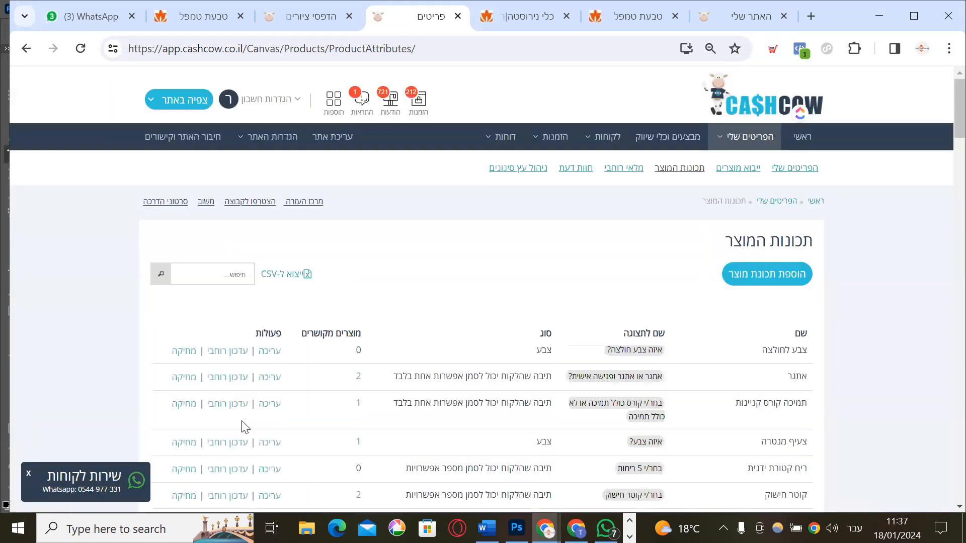
{"action": "mouse_move", "coordinate": [568, 151]}
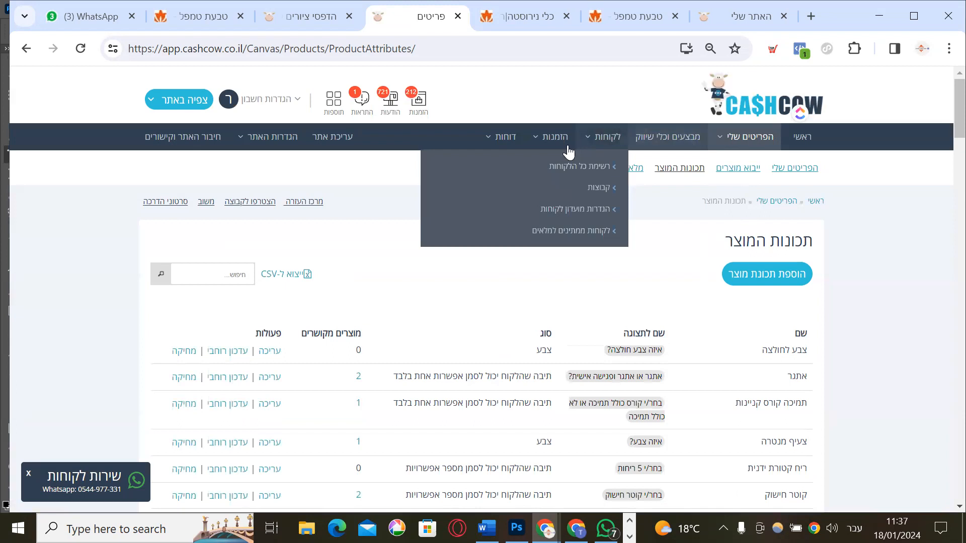
{"action": "mouse_move", "coordinate": [744, 137]}
{"action": "left_click", "coordinate": [738, 167]}
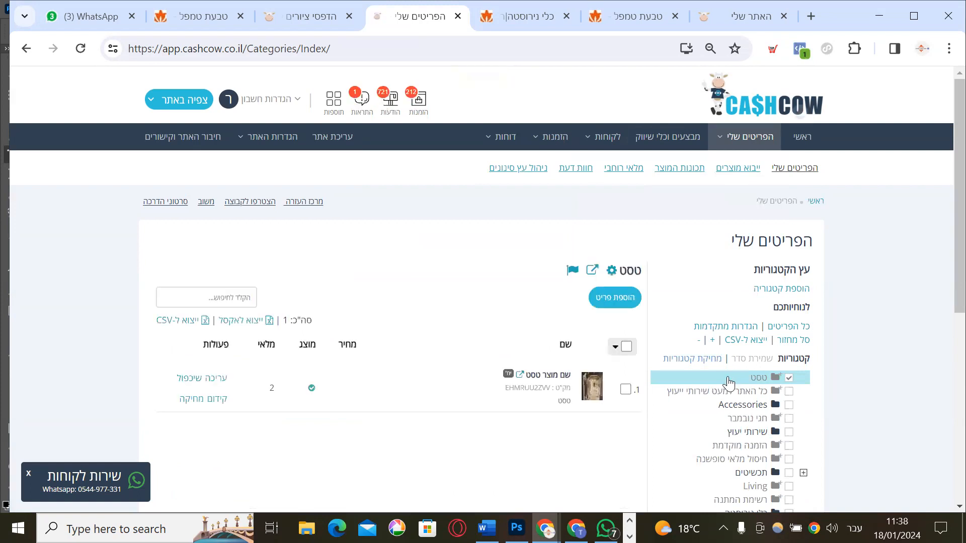
{"action": "left_click", "coordinate": [212, 380]}
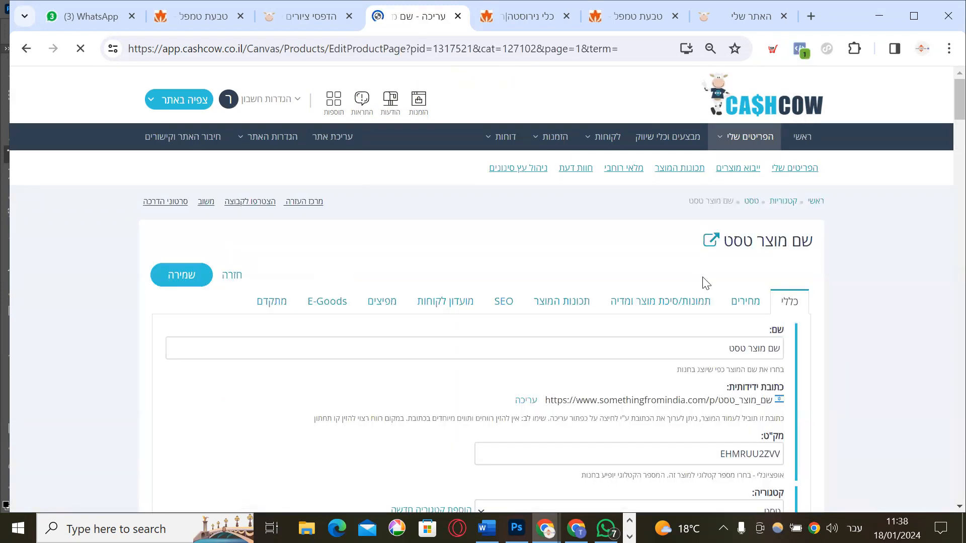
Enter a regular price of 199 ₪ in the product's מחירים section
{"action": "left_click", "coordinate": [753, 302]}
{"action": "scroll", "coordinate": [703, 426], "scroll_direction": "down", "scroll_amount": 1}
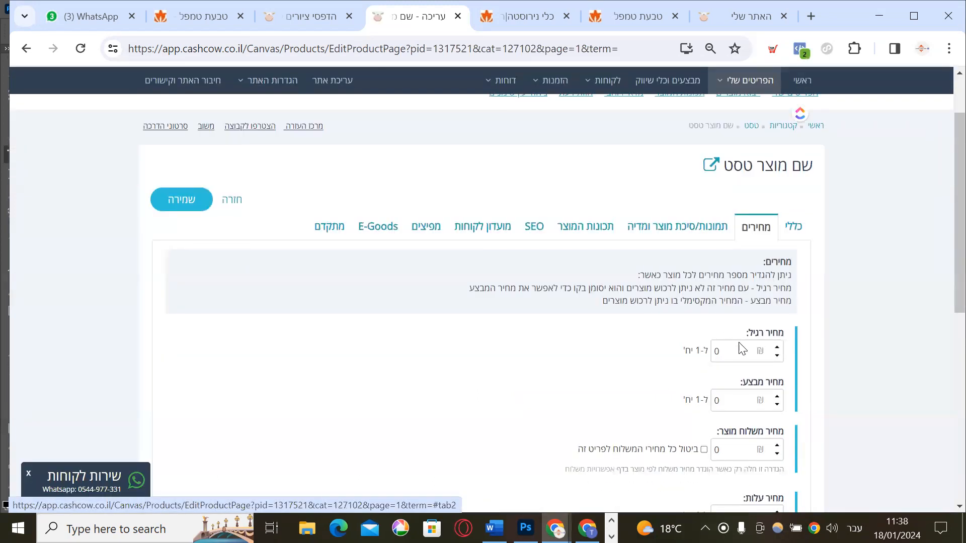
{"action": "left_click_drag", "start_coordinate": [737, 351], "coordinate": [677, 351]}
{"action": "type", "text": "199"}
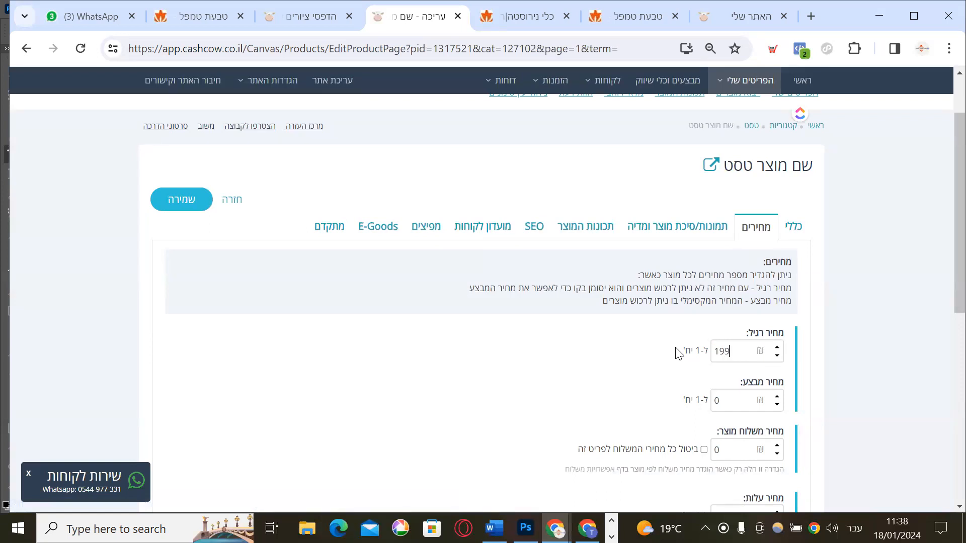
Bring up the product's תכונות המוצר attributes section
{"action": "left_click", "coordinate": [654, 228]}
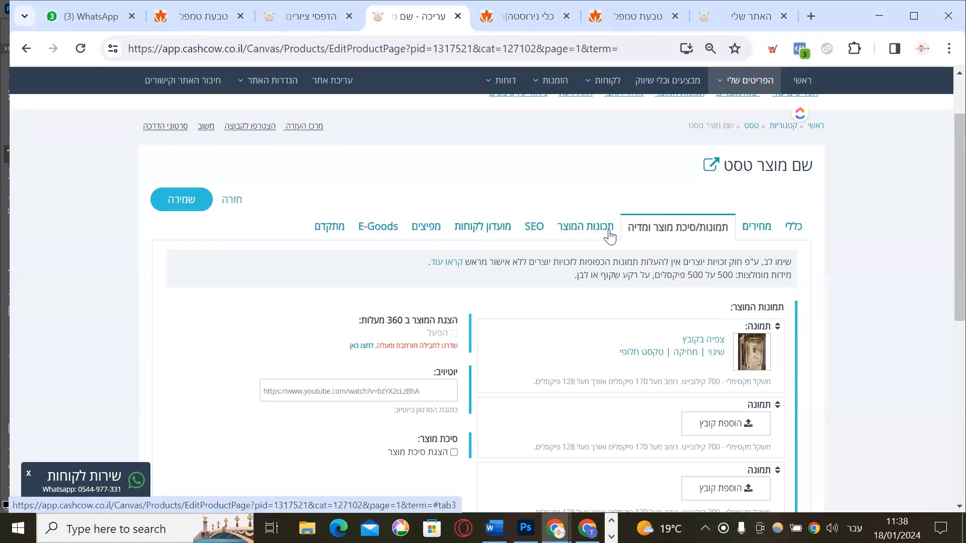
{"action": "left_click", "coordinate": [574, 233]}
{"action": "scroll", "coordinate": [471, 392], "scroll_direction": "down", "scroll_amount": 3}
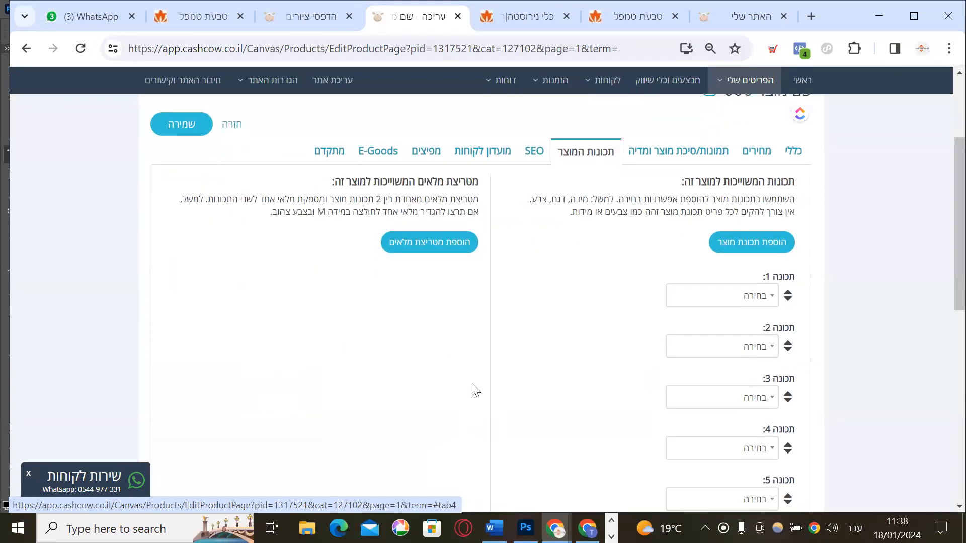
{"action": "scroll", "coordinate": [472, 385], "scroll_direction": "up", "scroll_amount": 1}
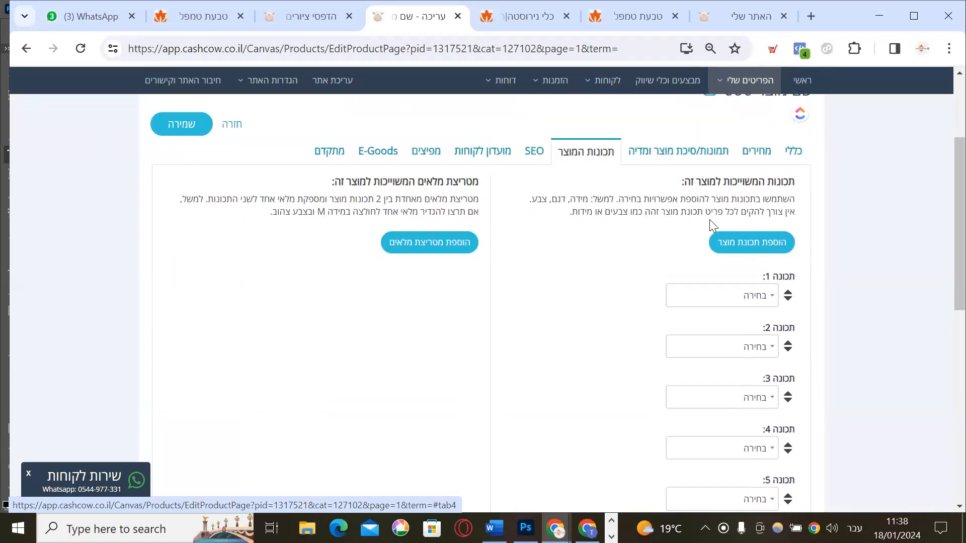
{"action": "left_click", "coordinate": [797, 149]}
{"action": "left_click", "coordinate": [760, 153]}
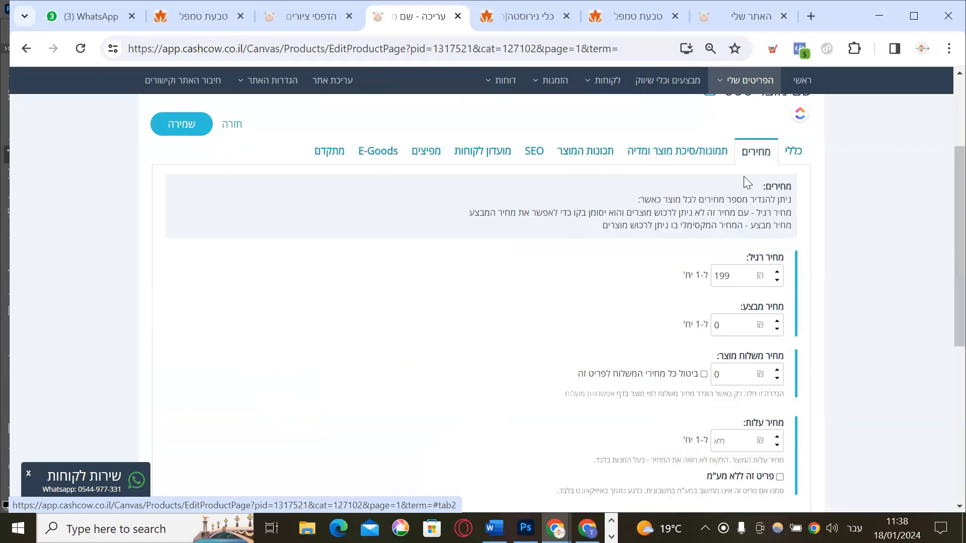
{"action": "left_click", "coordinate": [712, 164]}
{"action": "left_click", "coordinate": [584, 160]}
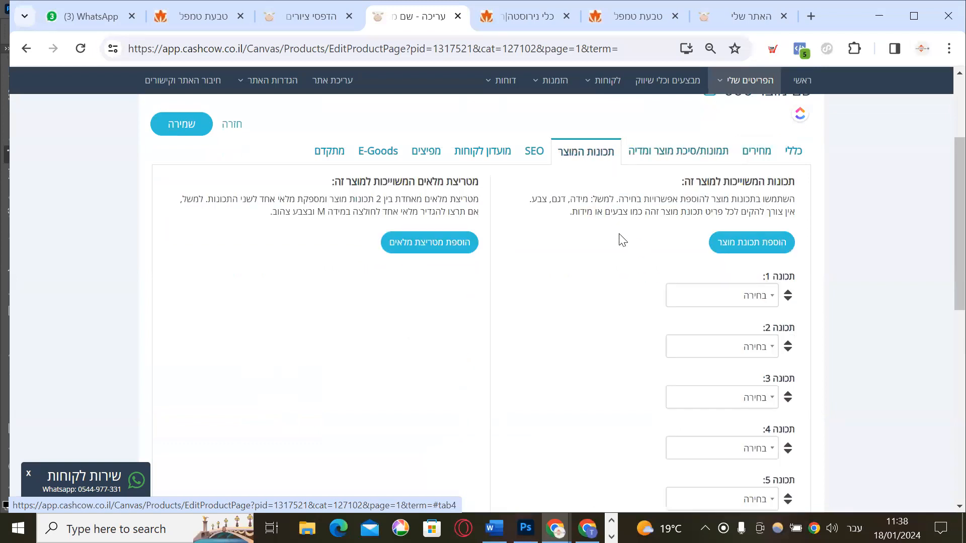
Assign צבע לחולצה as attribute 1, found by searching 'חול', and save the product
{"action": "left_click", "coordinate": [717, 302]}
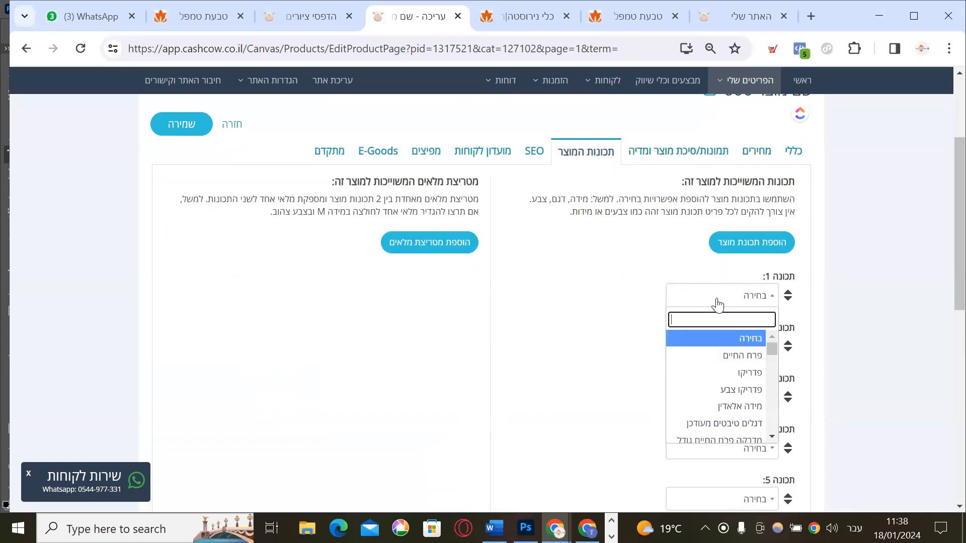
{"action": "type", "text": "צב"}
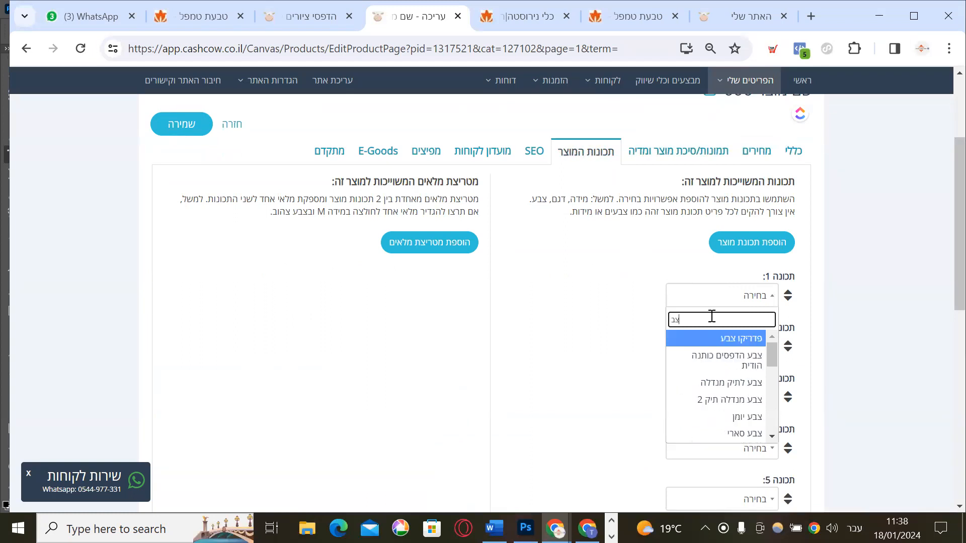
{"action": "type", "text": "ע חול"}
{"action": "key", "text": "BackSpace"}
{"action": "key", "text": "BackSpace"}
{"action": "key", "text": "BackSpace"}
{"action": "key", "text": "BackSpace"}
{"action": "key", "text": "BackSpace"}
{"action": "key", "text": "BackSpace"}
{"action": "key", "text": "BackSpace"}
{"action": "type", "text": "חו"}
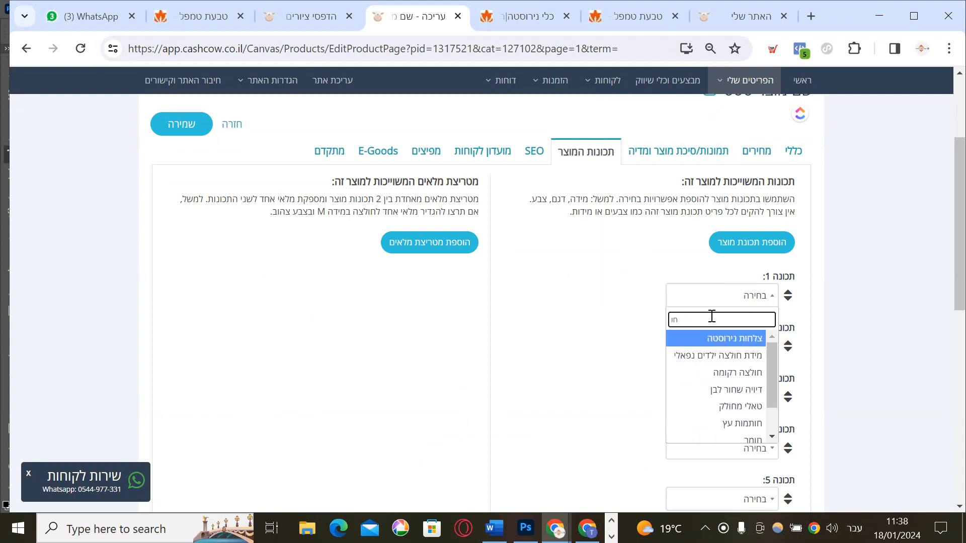
{"action": "type", "text": "ל"}
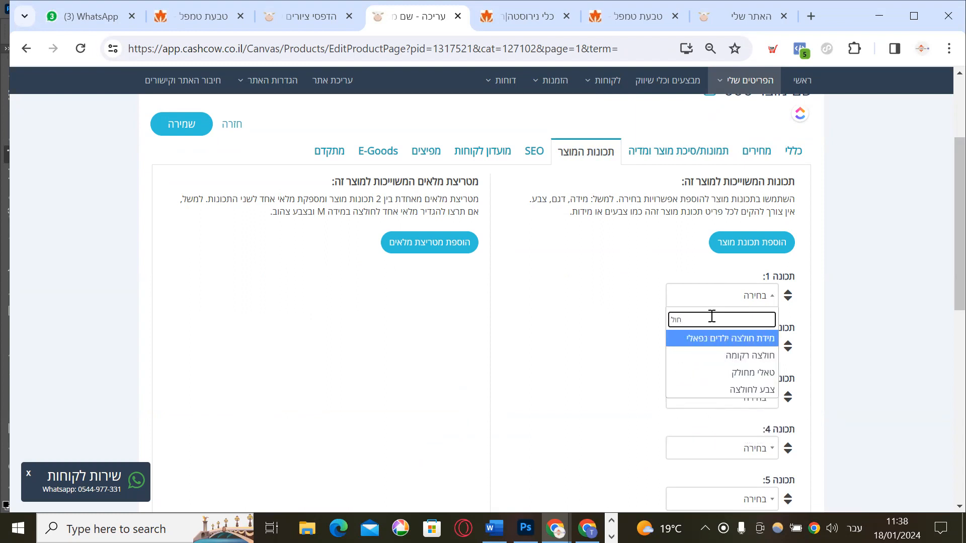
{"action": "left_click", "coordinate": [754, 389]}
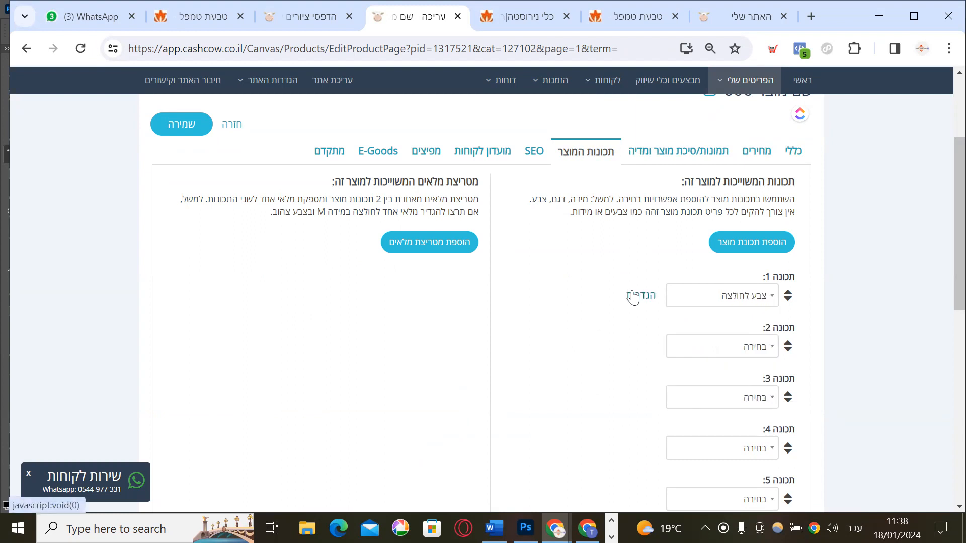
{"action": "left_click", "coordinate": [177, 126]}
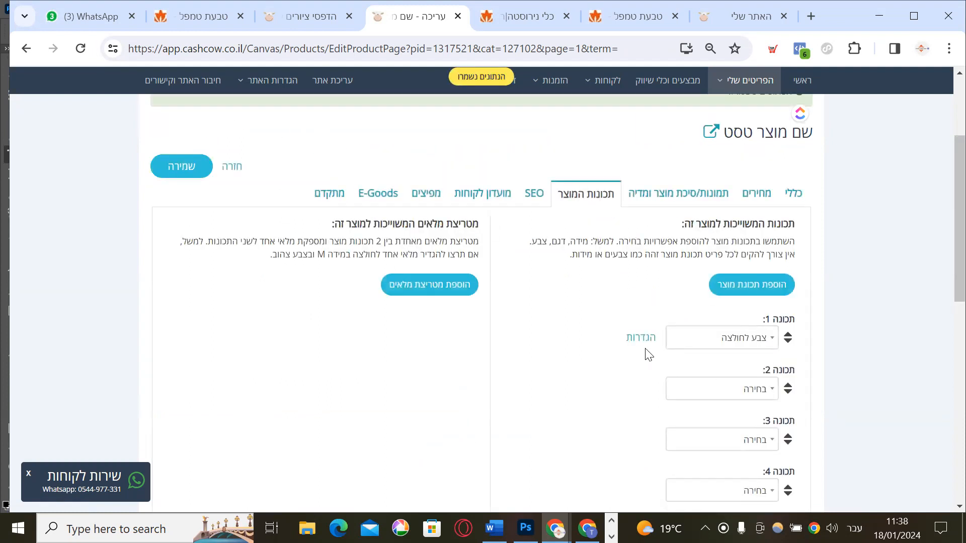
{"action": "left_click", "coordinate": [640, 336]}
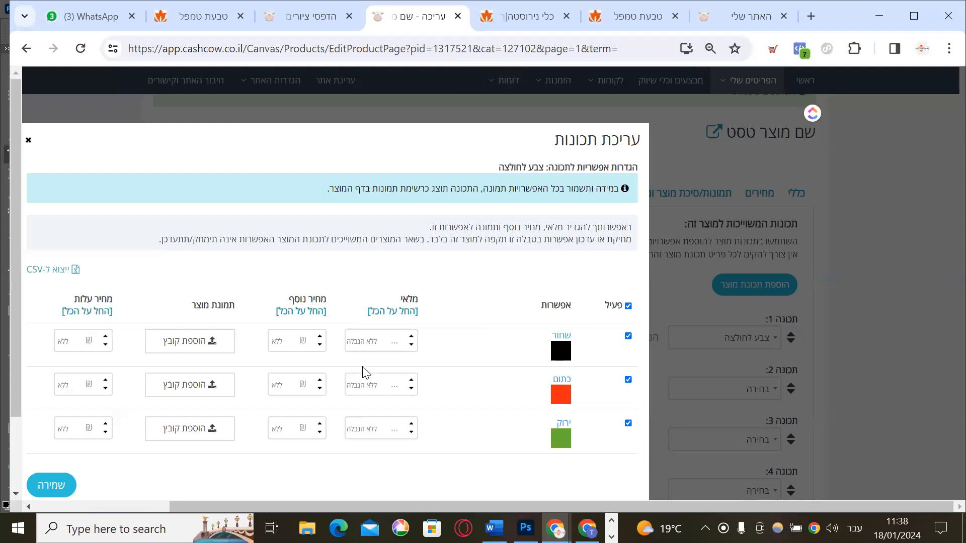
Enter stock 2, 5 and 3 for שחור, כתום and ירוק, then save options and product
{"action": "left_click", "coordinate": [371, 341]}
{"action": "type", "text": "2"}
{"action": "left_click", "coordinate": [366, 384]}
{"action": "type", "text": "5"}
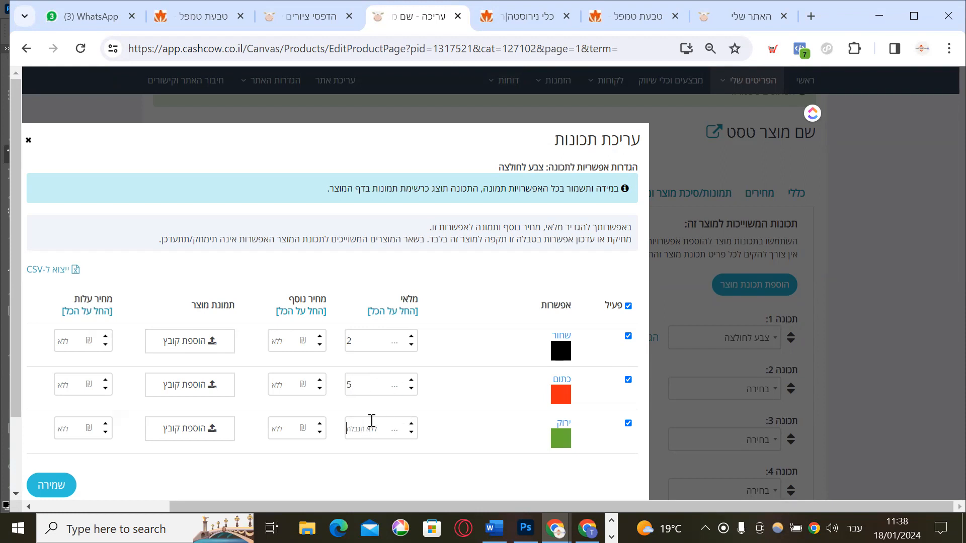
{"action": "left_click", "coordinate": [371, 428]}
{"action": "type", "text": "3"}
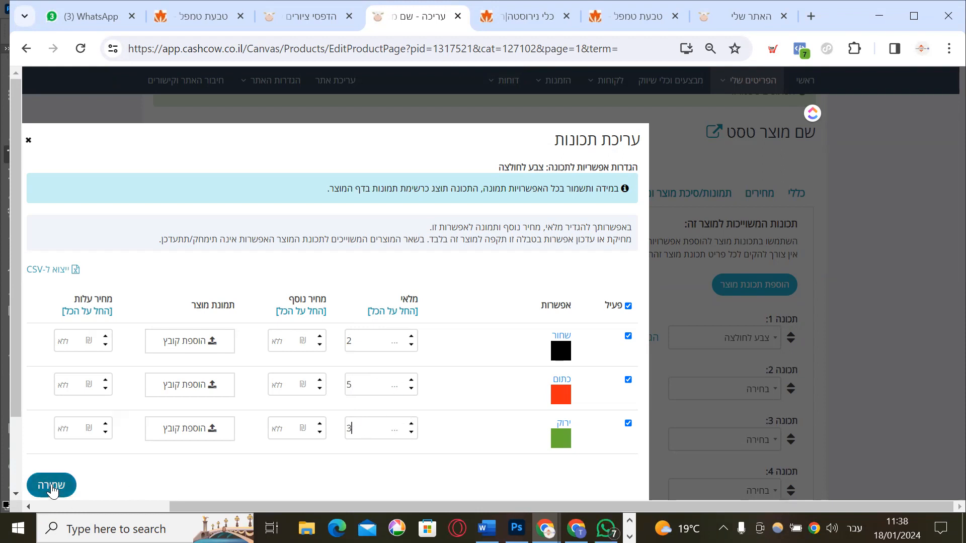
{"action": "left_click", "coordinate": [51, 486]}
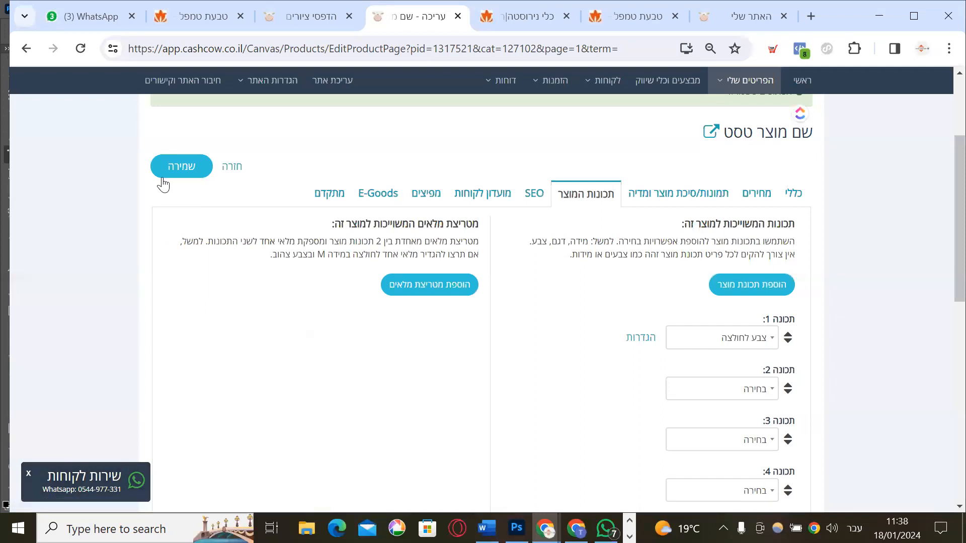
{"action": "left_click", "coordinate": [168, 174]}
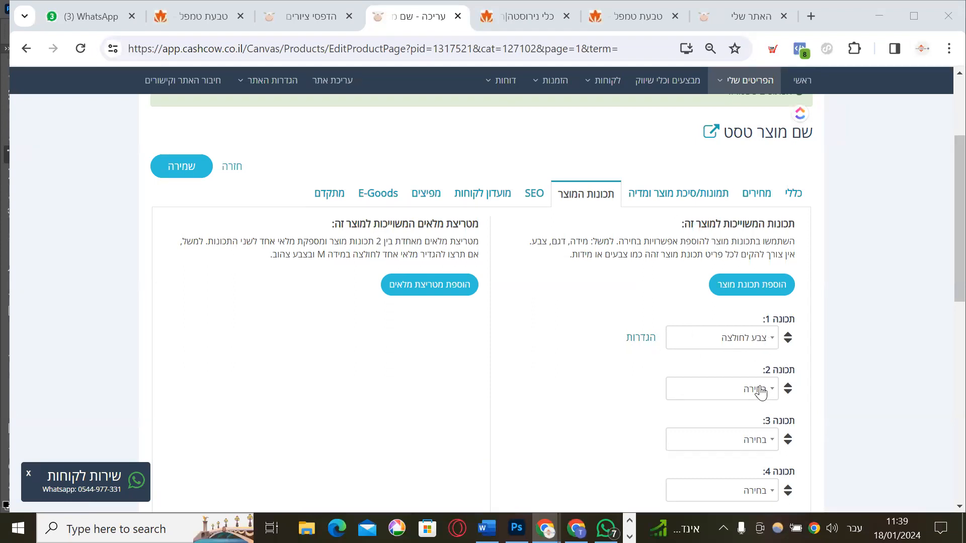
Create a required size-type attribute 'מידת חולצה טס' shown to shoppers as 'בחר/י גודל'
{"action": "left_click", "coordinate": [750, 285]}
{"action": "left_click", "coordinate": [685, 208]}
{"action": "type", "text": "מידת חול"}
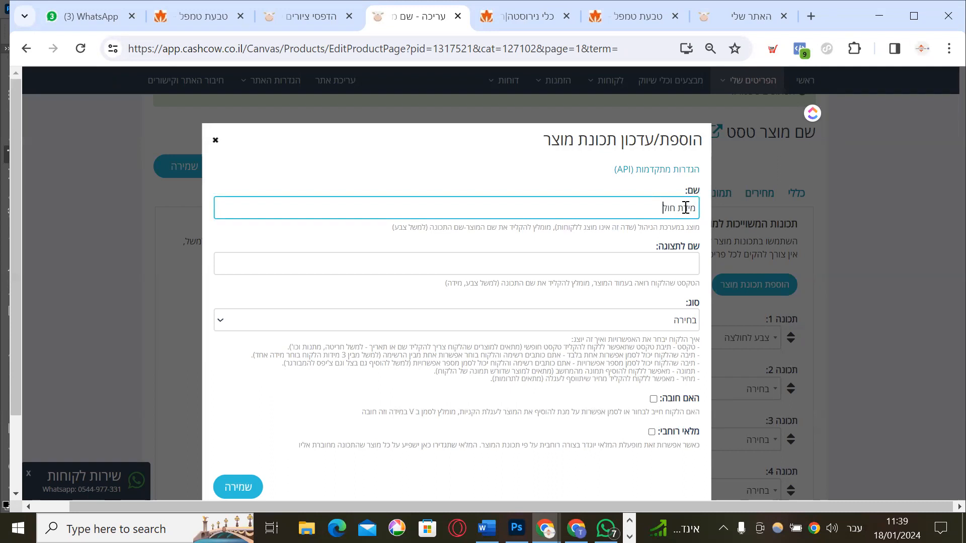
{"action": "type", "text": "צה טסט"}
{"action": "left_click", "coordinate": [658, 263]}
{"action": "type", "text": "בח"}
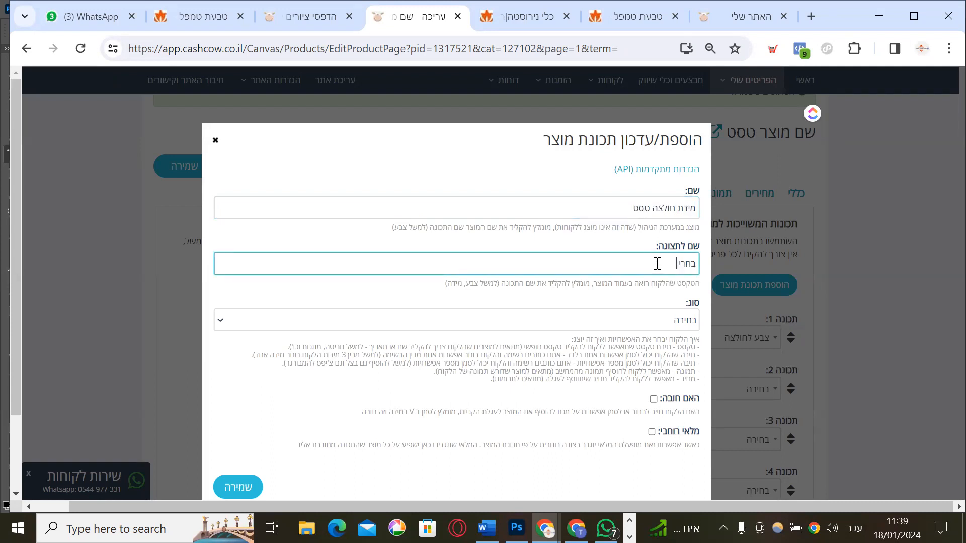
{"action": "type", "text": "ר/י גודל"}
{"action": "scroll", "coordinate": [647, 296], "scroll_direction": "down", "scroll_amount": 2}
{"action": "left_click", "coordinate": [647, 230]}
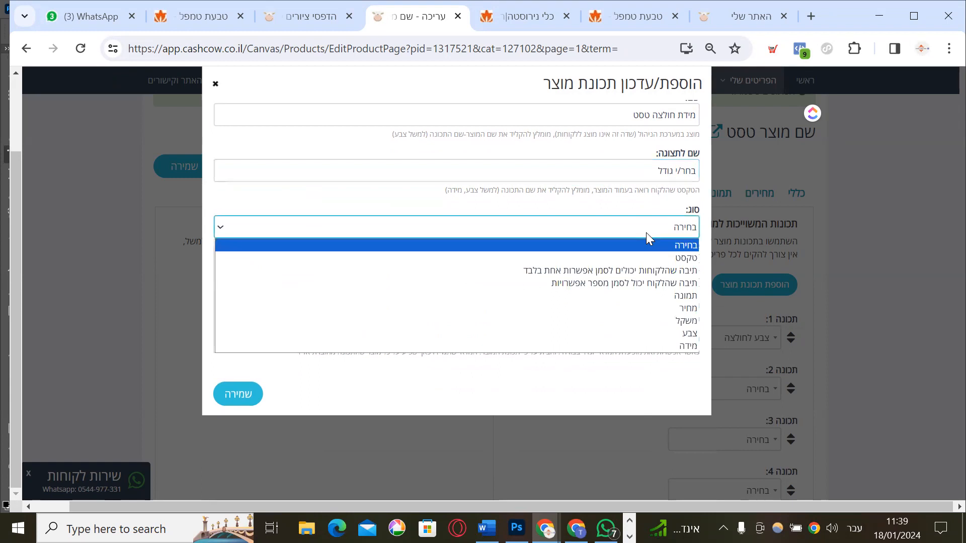
{"action": "left_click", "coordinate": [650, 346]}
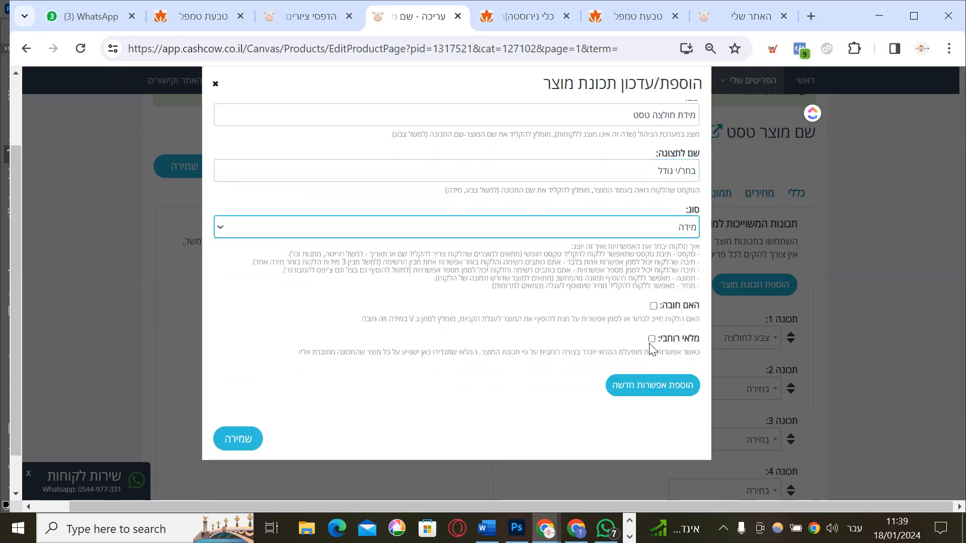
{"action": "left_click", "coordinate": [653, 305]}
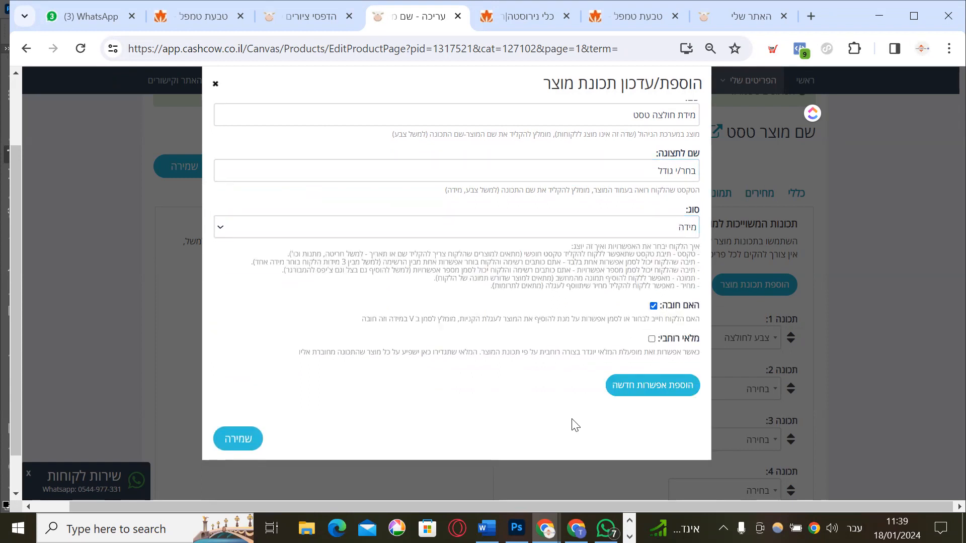
Add size options S, M and L and save the attribute
{"action": "left_click", "coordinate": [638, 388]}
{"action": "left_click", "coordinate": [622, 419]}
{"action": "type", "text": "ד"}
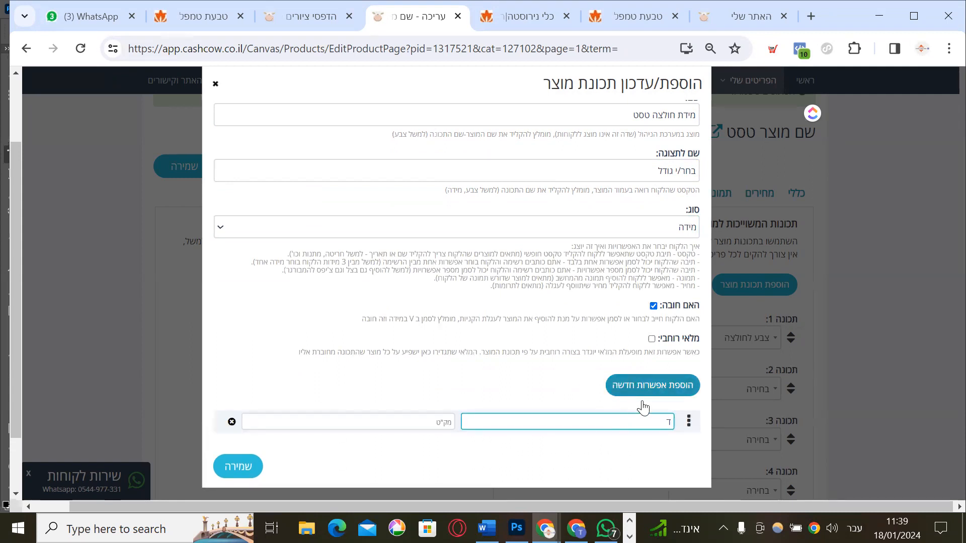
{"action": "left_click", "coordinate": [645, 394]}
{"action": "double_click", "coordinate": [650, 418]}
{"action": "type", "text": "S"}
{"action": "left_click", "coordinate": [656, 447]}
{"action": "type", "text": "M"}
{"action": "left_click", "coordinate": [660, 390]}
{"action": "left_click", "coordinate": [663, 473]}
{"action": "type", "text": "L"}
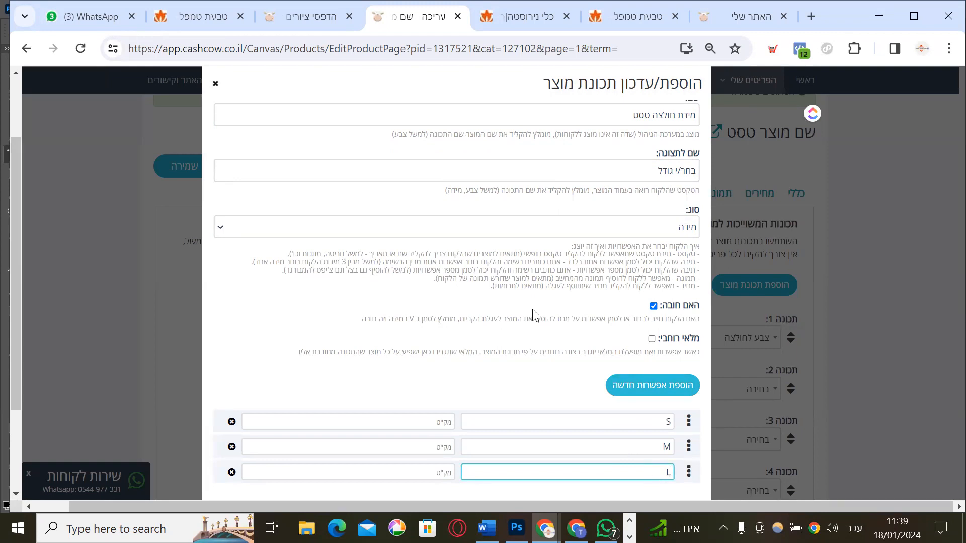
{"action": "scroll", "coordinate": [533, 315], "scroll_direction": "down", "scroll_amount": 3}
{"action": "left_click", "coordinate": [256, 400]}
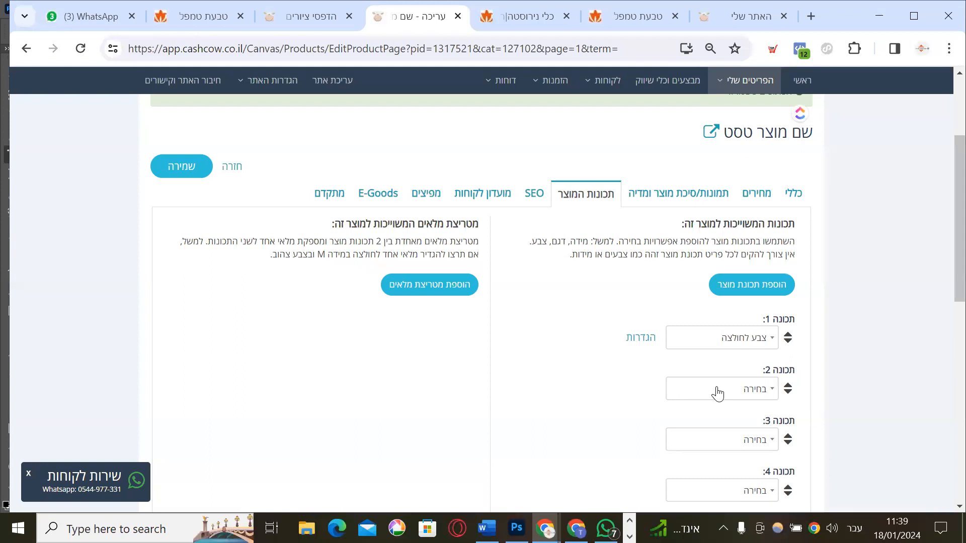
Set attribute 2 to מידת חולצה טסט and review its S, M, L options without changes
{"action": "left_click", "coordinate": [718, 394]}
{"action": "type", "text": "מידה לח"}
{"action": "key", "text": "BackSpace"}
{"action": "key", "text": "BackSpace"}
{"action": "key", "text": "BackSpace"}
{"action": "key", "text": "BackSpace"}
{"action": "key", "text": "BackSpace"}
{"action": "key", "text": "BackSpace"}
{"action": "key", "text": "BackSpace"}
{"action": "type", "text": "טסט"}
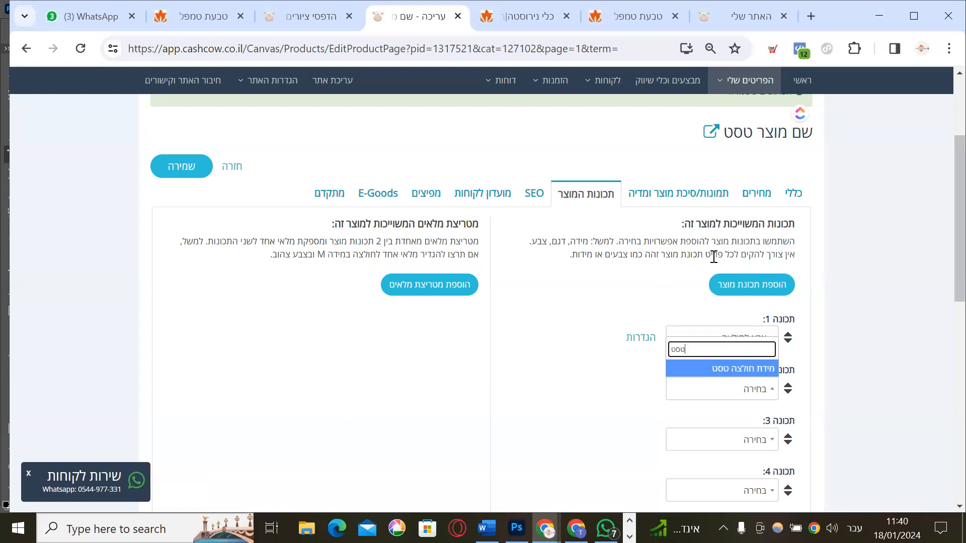
{"action": "left_click", "coordinate": [741, 370]}
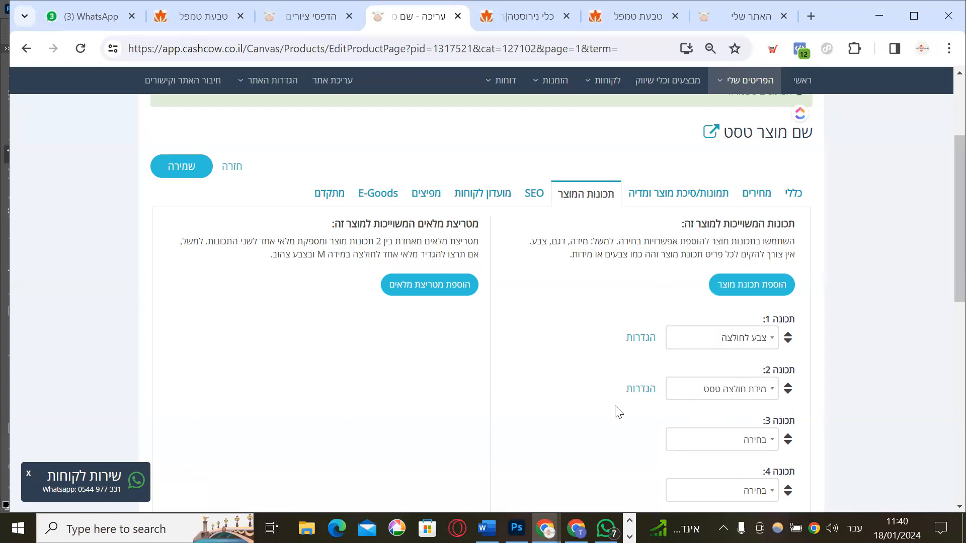
{"action": "left_click", "coordinate": [640, 390]}
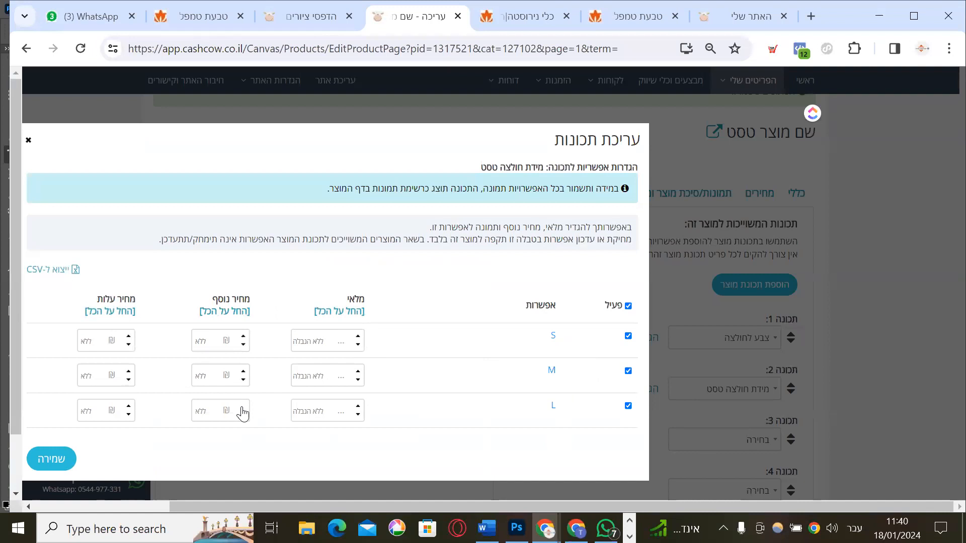
{"action": "left_click", "coordinate": [28, 142]}
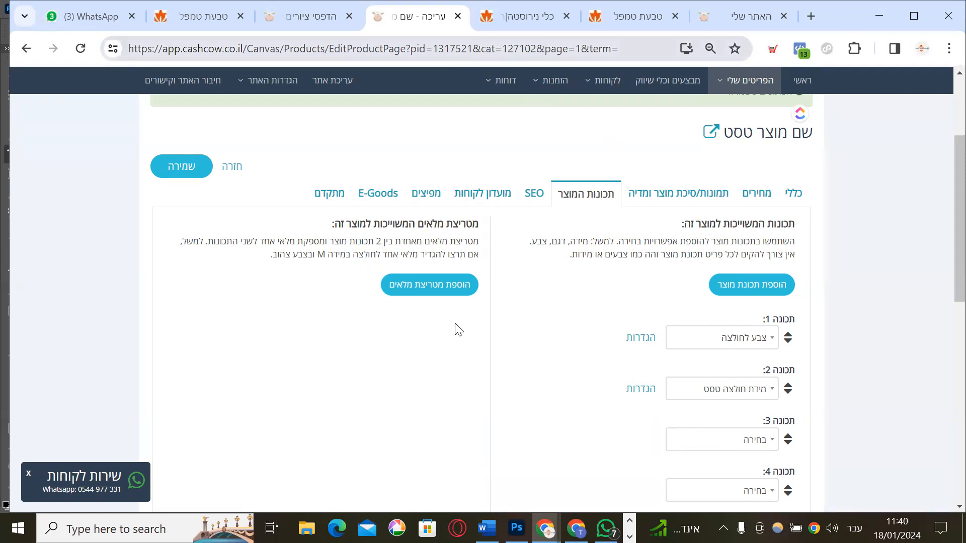
Start a stock matrix with מידת חולצה טסט as the second property
{"action": "left_click", "coordinate": [436, 290]}
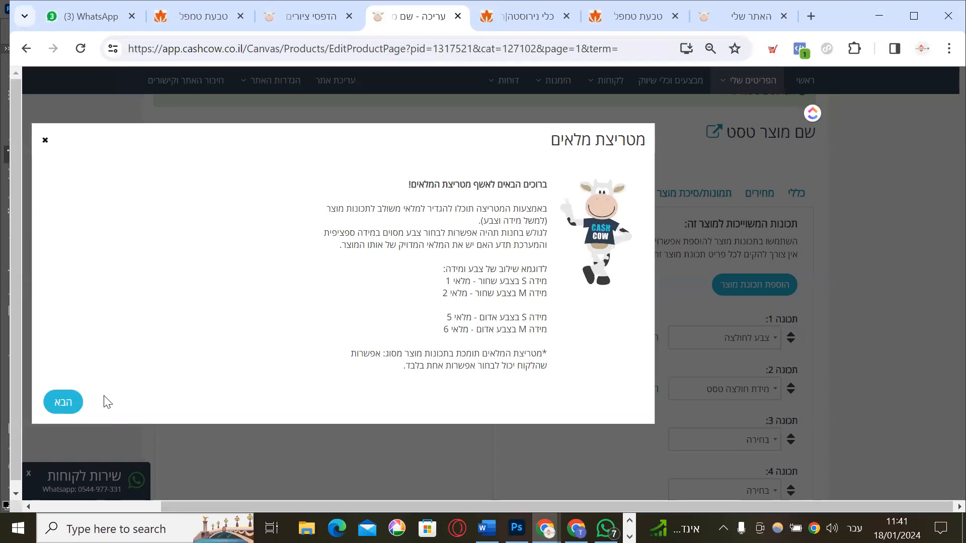
{"action": "left_click", "coordinate": [58, 406]}
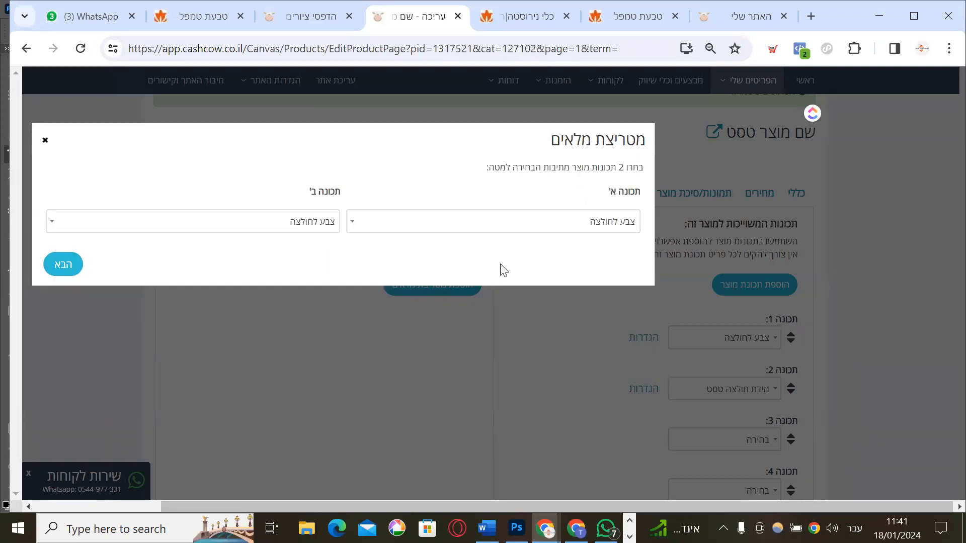
{"action": "left_click", "coordinate": [269, 228]}
{"action": "type", "text": "טסט"}
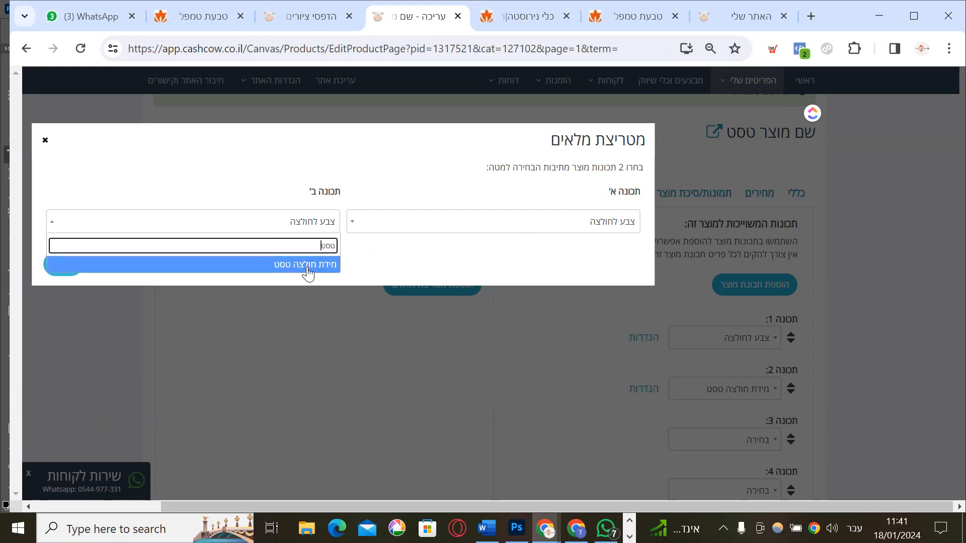
{"action": "left_click", "coordinate": [309, 274]}
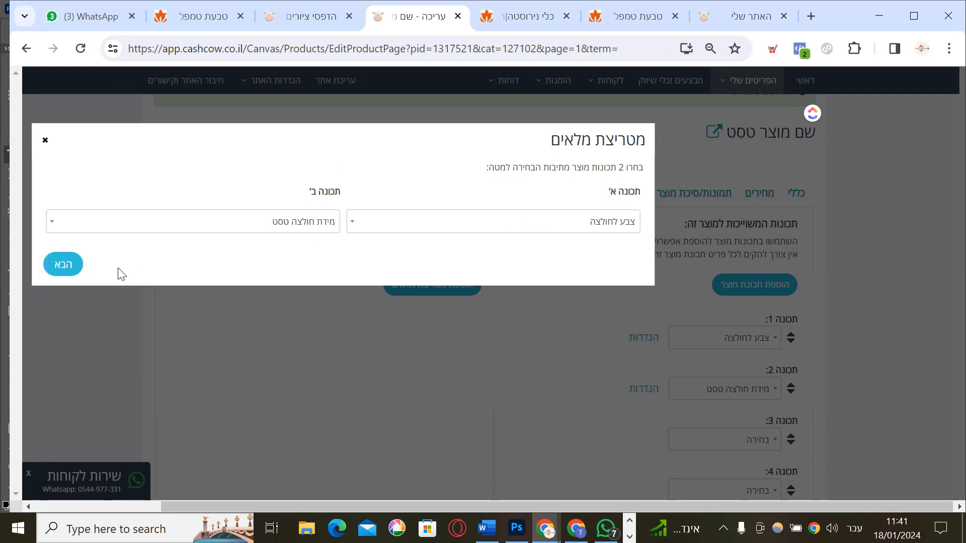
{"action": "left_click", "coordinate": [65, 265]}
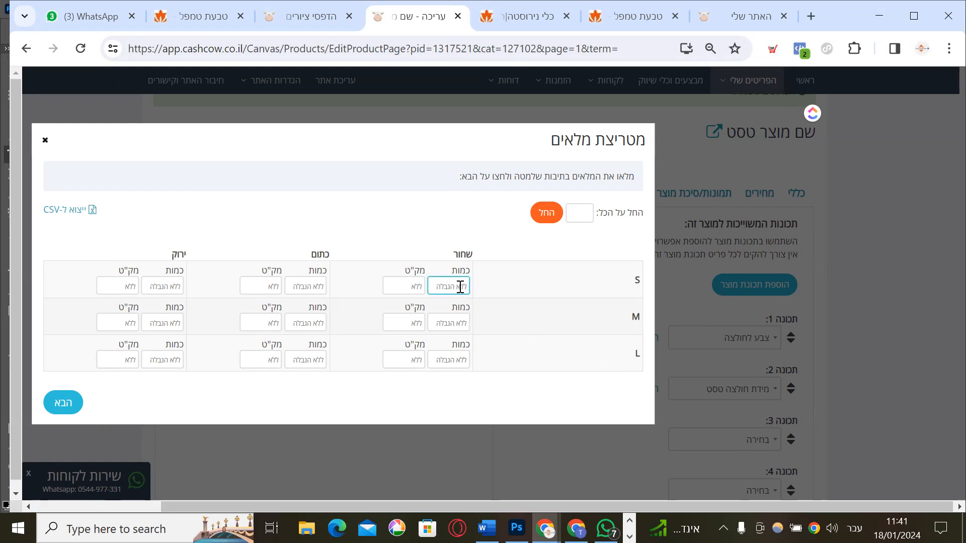
Fill every variant with 3, set orange M to 4 and green L to 6, and save
{"action": "left_click", "coordinate": [578, 214]}
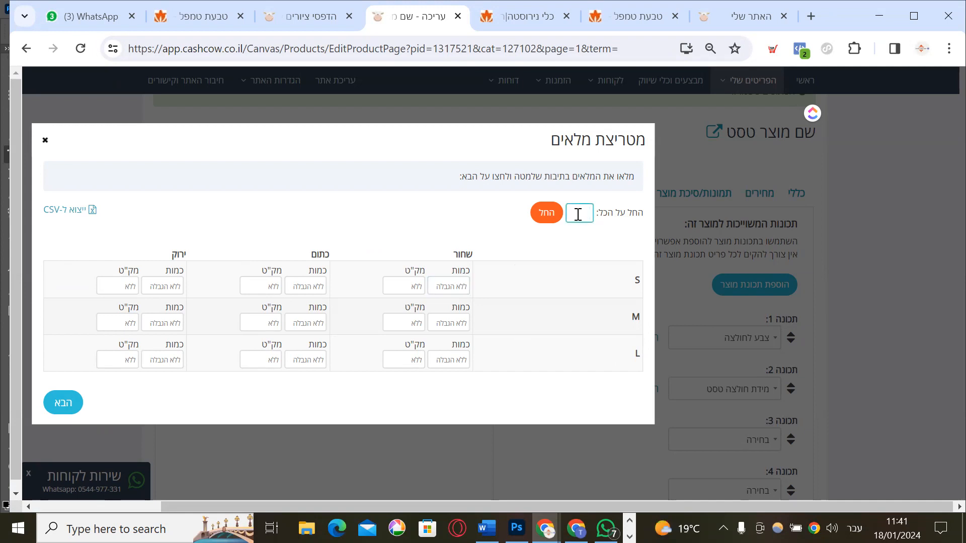
{"action": "type", "text": "3"}
{"action": "left_click", "coordinate": [547, 213]}
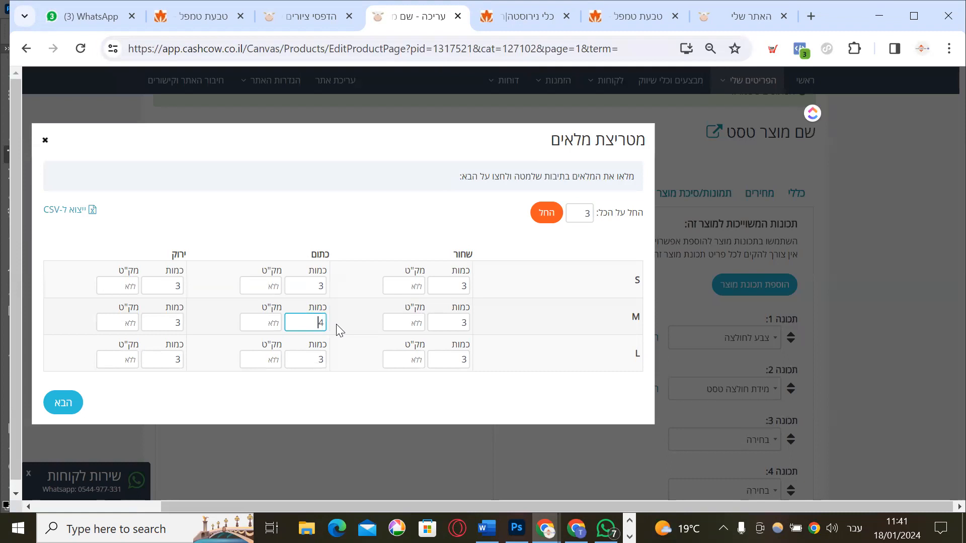
{"action": "type", "text": "4"}
{"action": "left_click", "coordinate": [174, 358]}
{"action": "type", "text": "6"}
{"action": "left_click", "coordinate": [63, 411]}
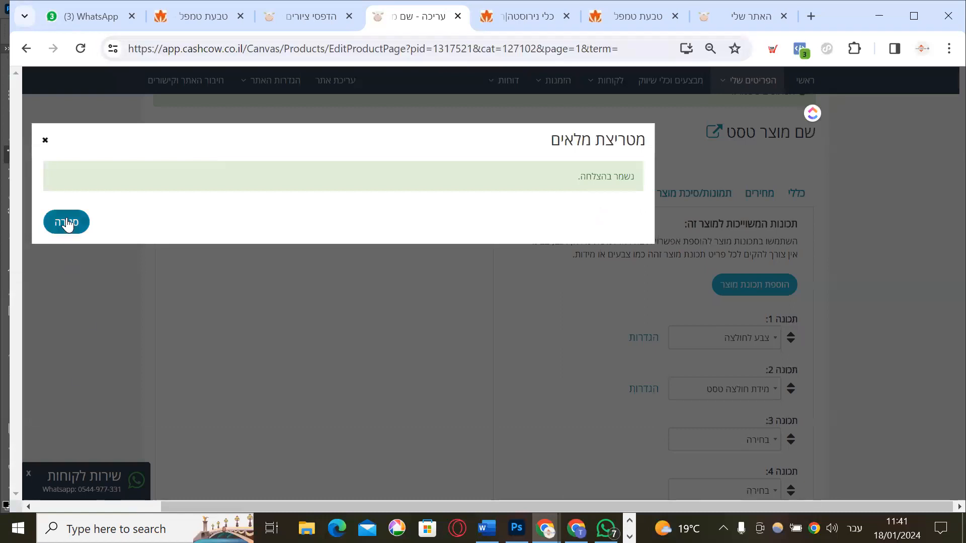
{"action": "left_click", "coordinate": [66, 223]}
Add a 5 ₪ surcharge to size L, save the product, and view its live store page
{"action": "left_click", "coordinate": [643, 389]}
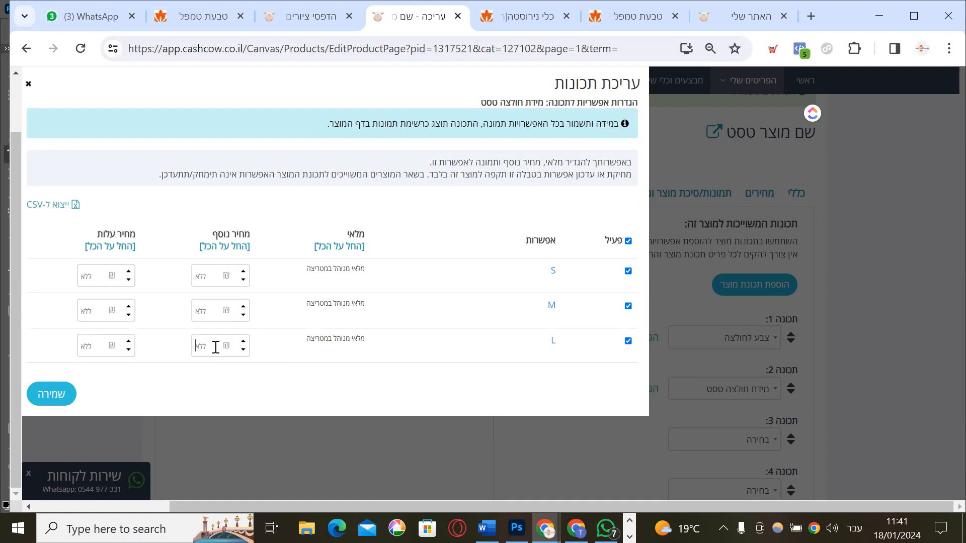
{"action": "type", "text": "51"}
{"action": "left_click", "coordinate": [51, 393]}
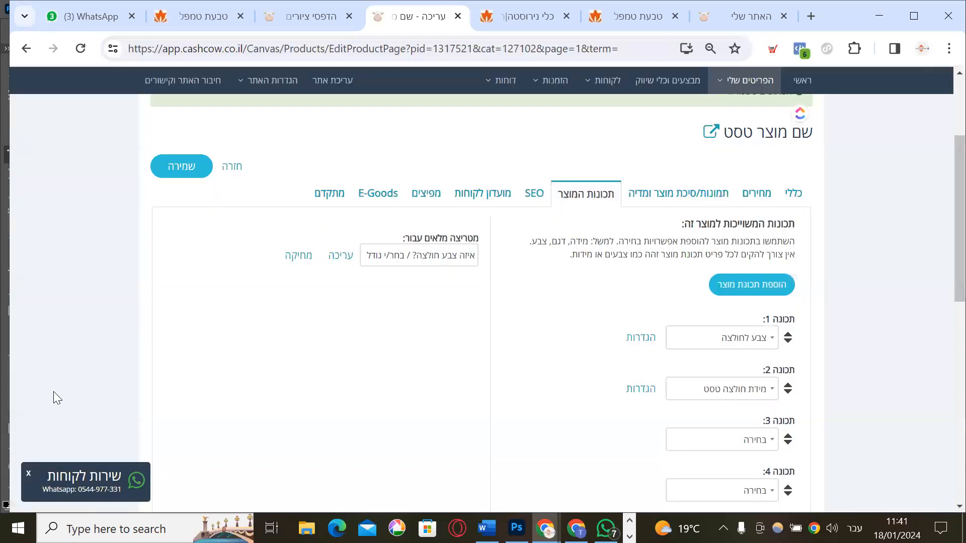
{"action": "left_click", "coordinate": [160, 166]}
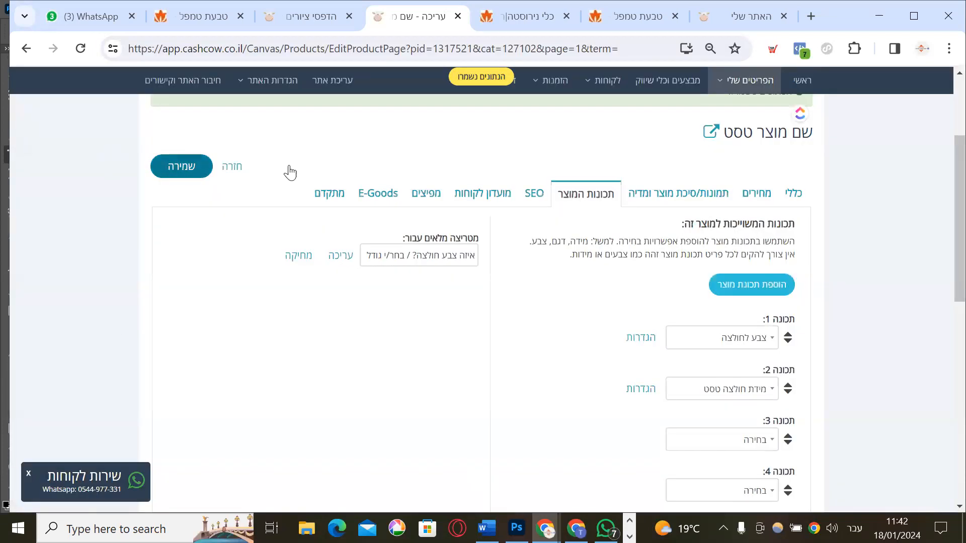
{"action": "left_click", "coordinate": [710, 133]}
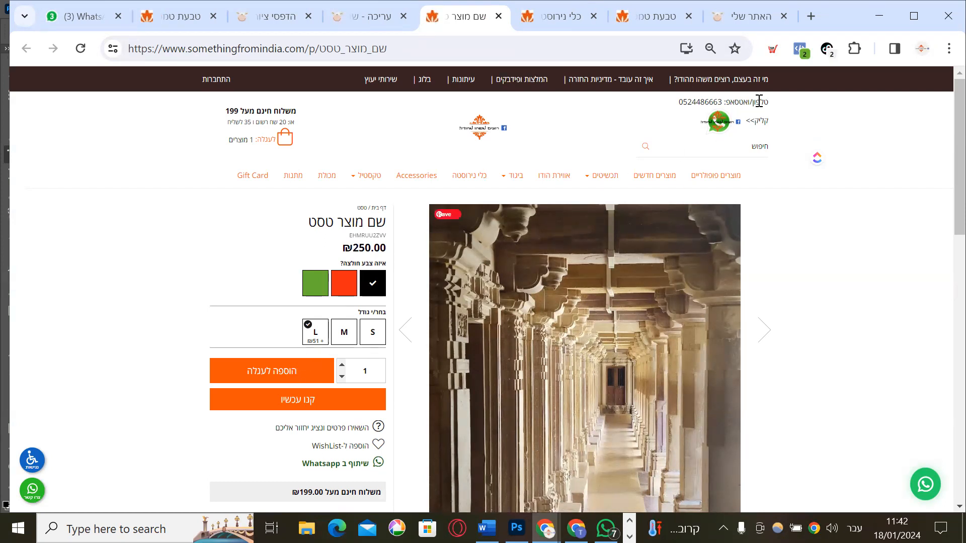
Leave the test product's colour-and-size page and return to the storefront homepage via the logo
{"action": "mouse_move", "coordinate": [602, 176]}
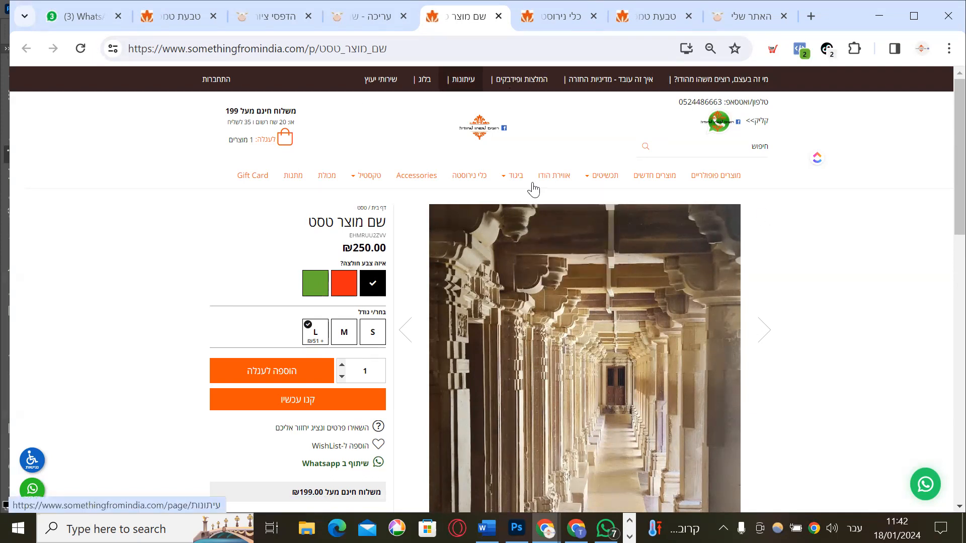
{"action": "left_click", "coordinate": [479, 130]}
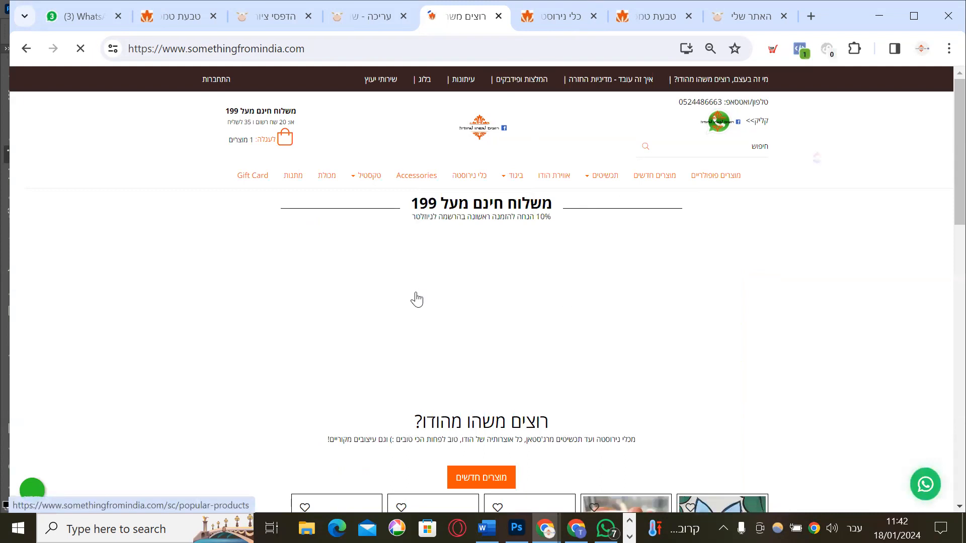
{"action": "scroll", "coordinate": [417, 298], "scroll_direction": "down", "scroll_amount": 3}
{"action": "scroll", "coordinate": [600, 295], "scroll_direction": "down", "scroll_amount": 3}
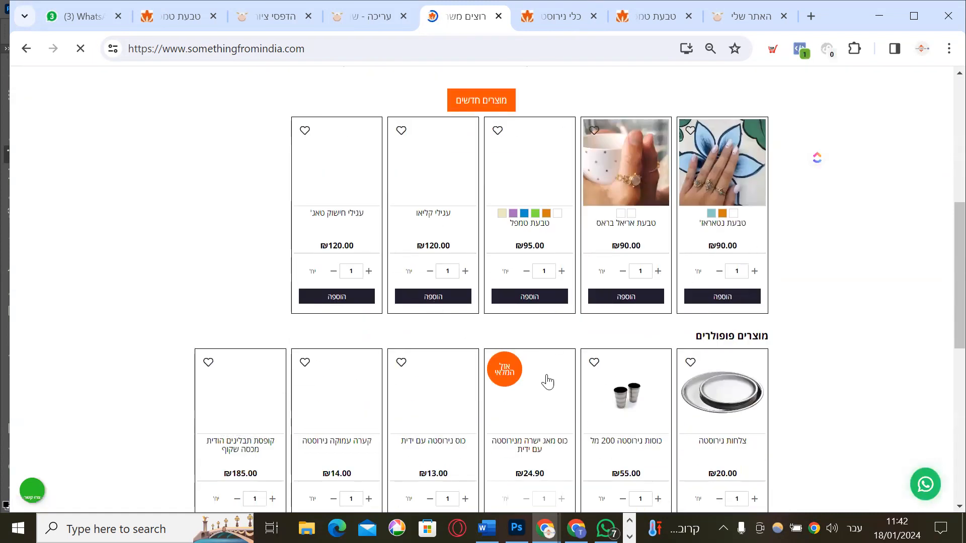
{"action": "scroll", "coordinate": [546, 384], "scroll_direction": "down", "scroll_amount": 3}
{"action": "scroll", "coordinate": [547, 382], "scroll_direction": "down", "scroll_amount": 1}
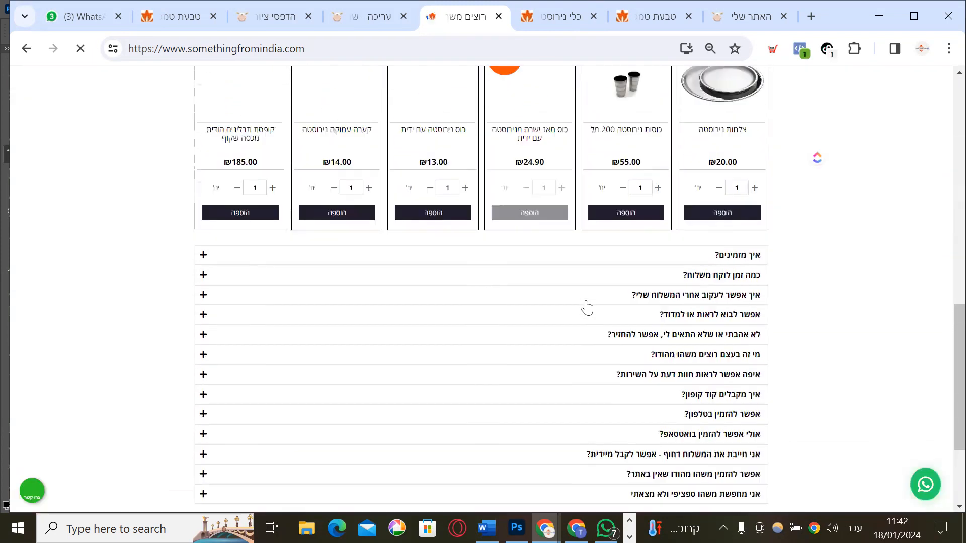
{"action": "scroll", "coordinate": [763, 277], "scroll_direction": "up", "scroll_amount": 3}
{"action": "scroll", "coordinate": [763, 278], "scroll_direction": "up", "scroll_amount": 6}
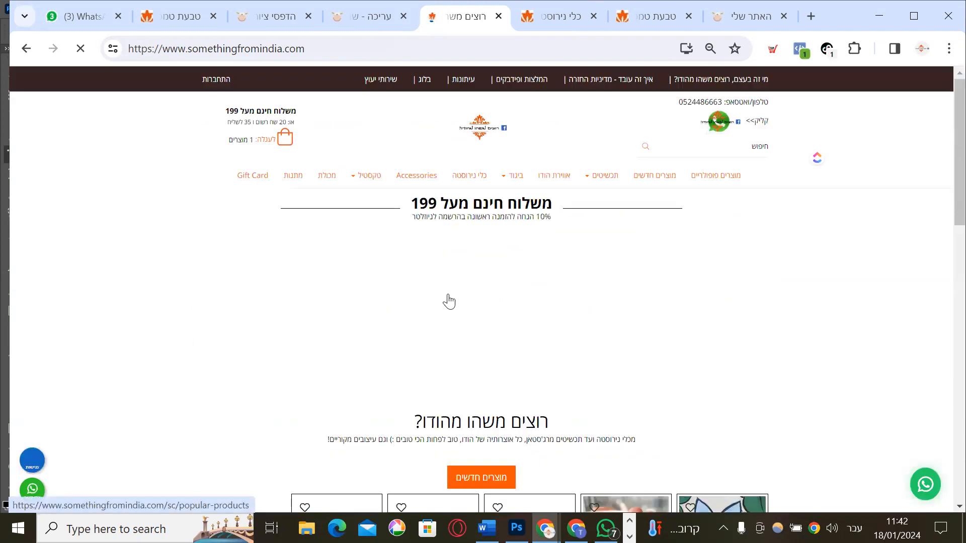
{"action": "left_click", "coordinate": [535, 194]}
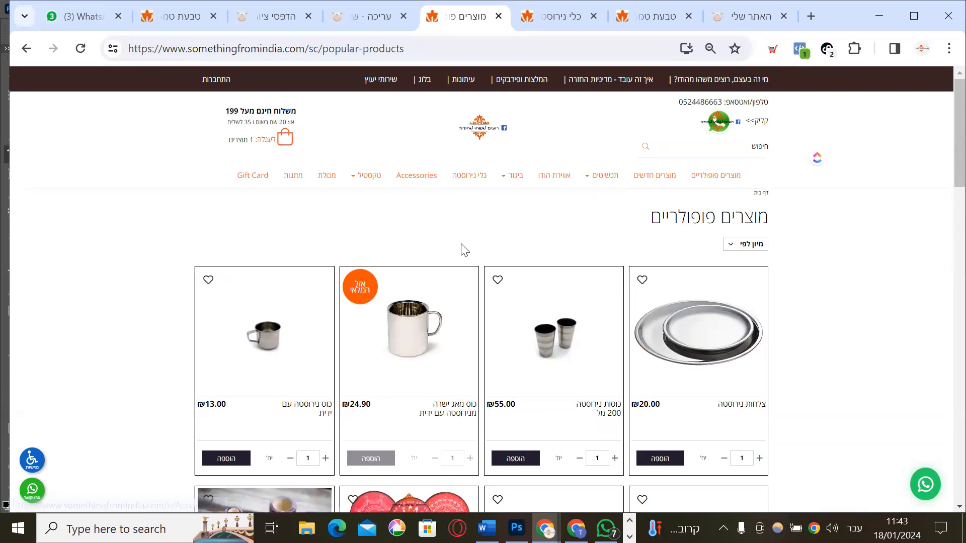
{"action": "scroll", "coordinate": [455, 251], "scroll_direction": "down", "scroll_amount": 3}
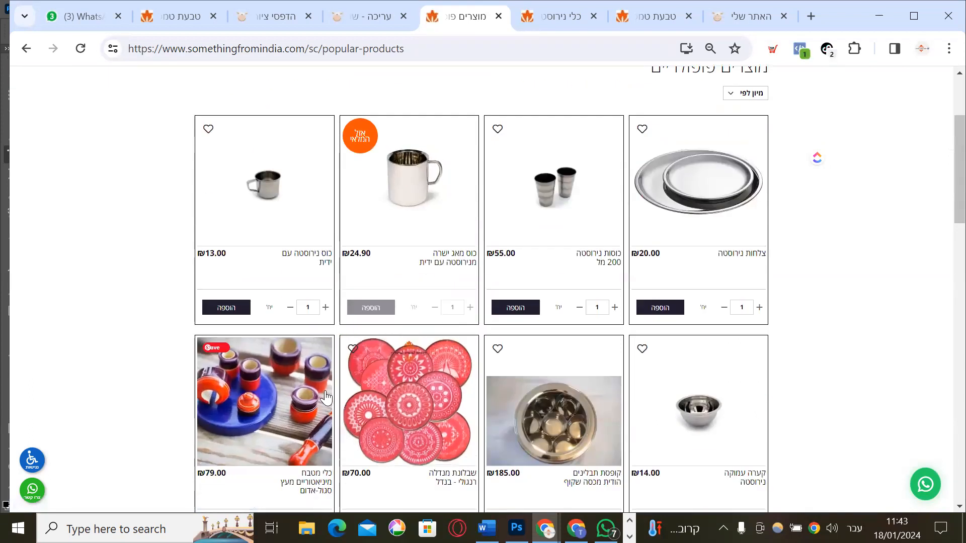
{"action": "scroll", "coordinate": [425, 207], "scroll_direction": "up", "scroll_amount": 3}
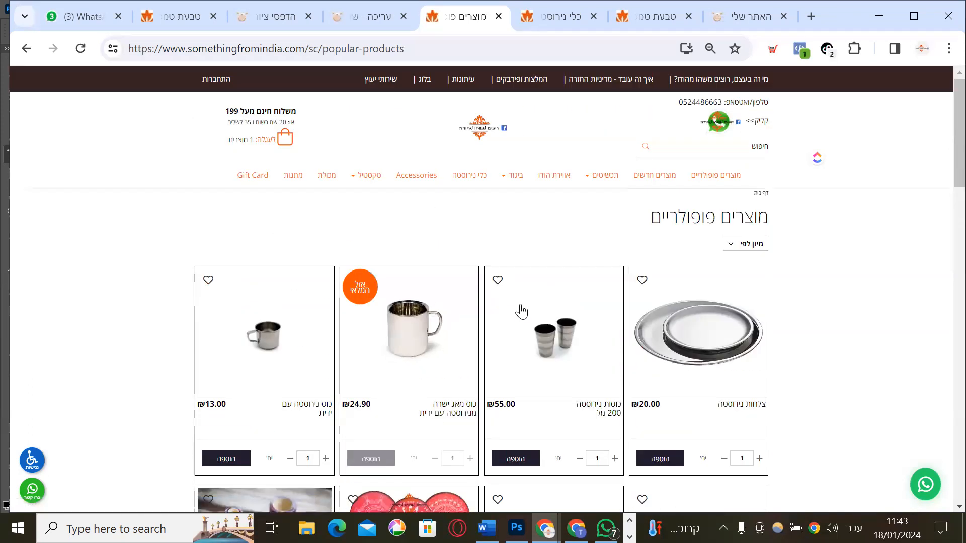
{"action": "scroll", "coordinate": [515, 330], "scroll_direction": "down", "scroll_amount": 6}
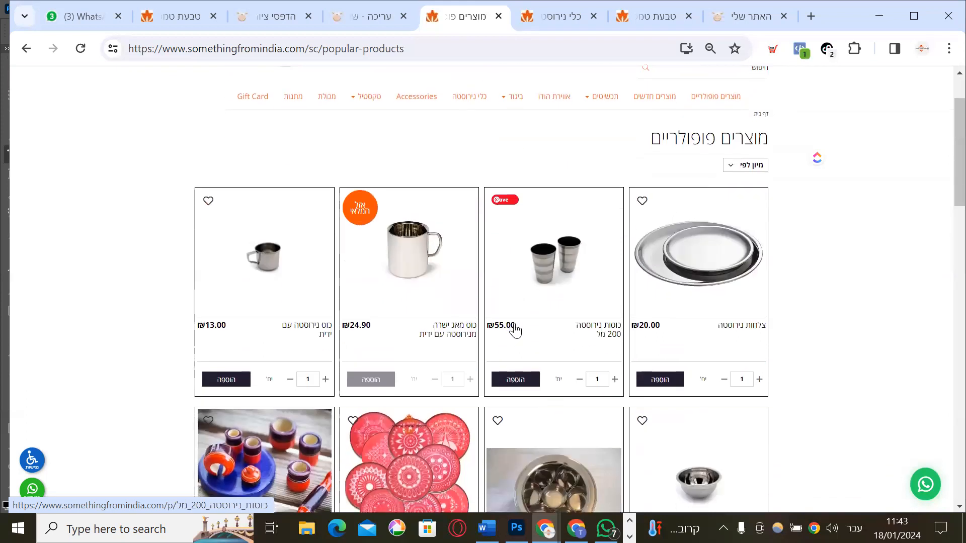
{"action": "scroll", "coordinate": [503, 302], "scroll_direction": "up", "scroll_amount": 6}
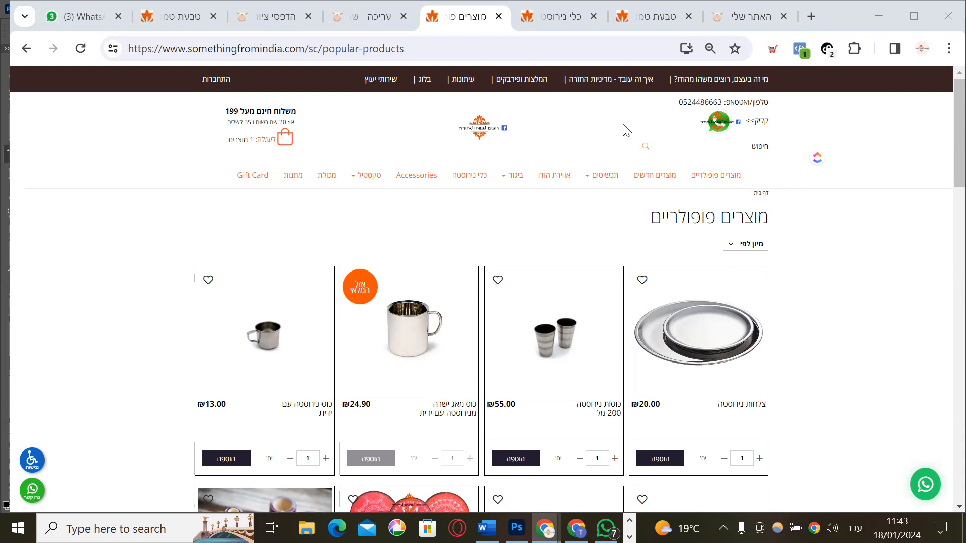
{"action": "scroll", "coordinate": [638, 246], "scroll_direction": "down", "scroll_amount": 2}
{"action": "scroll", "coordinate": [638, 246], "scroll_direction": "up", "scroll_amount": 2}
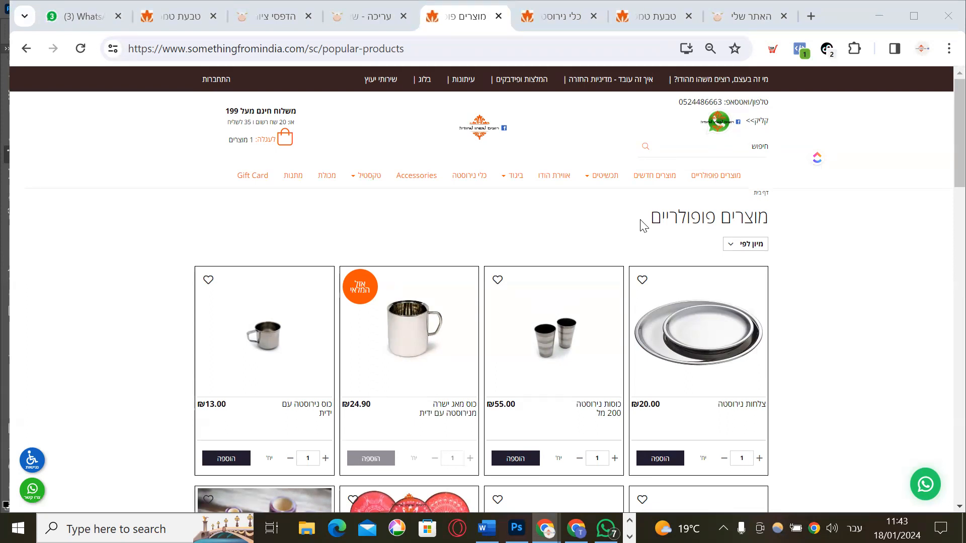
Open the צלחות נירוסטה plates, pick the קוטר 20 סמ diameter (₪23.00), then visit the About page
{"action": "left_click", "coordinate": [721, 333]}
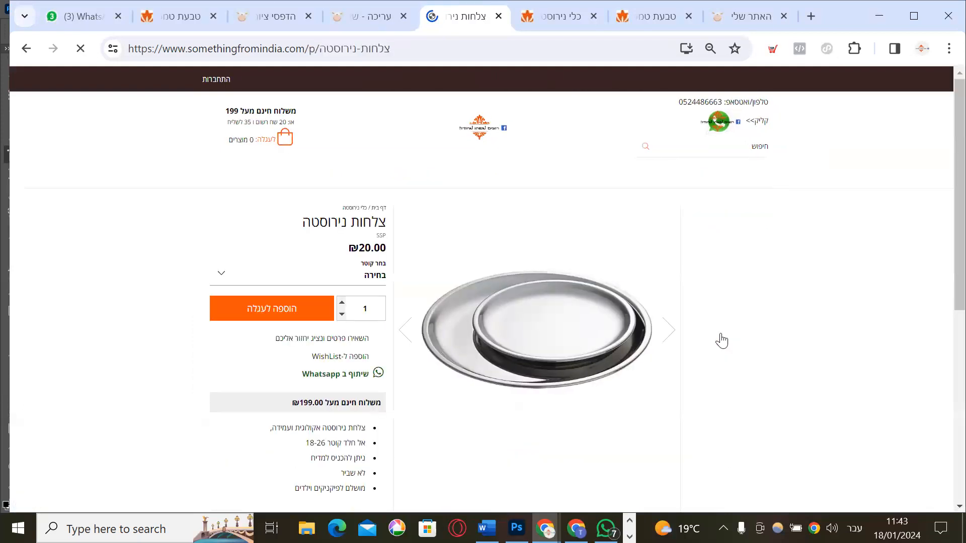
{"action": "left_click", "coordinate": [374, 281]}
{"action": "left_click", "coordinate": [367, 278]}
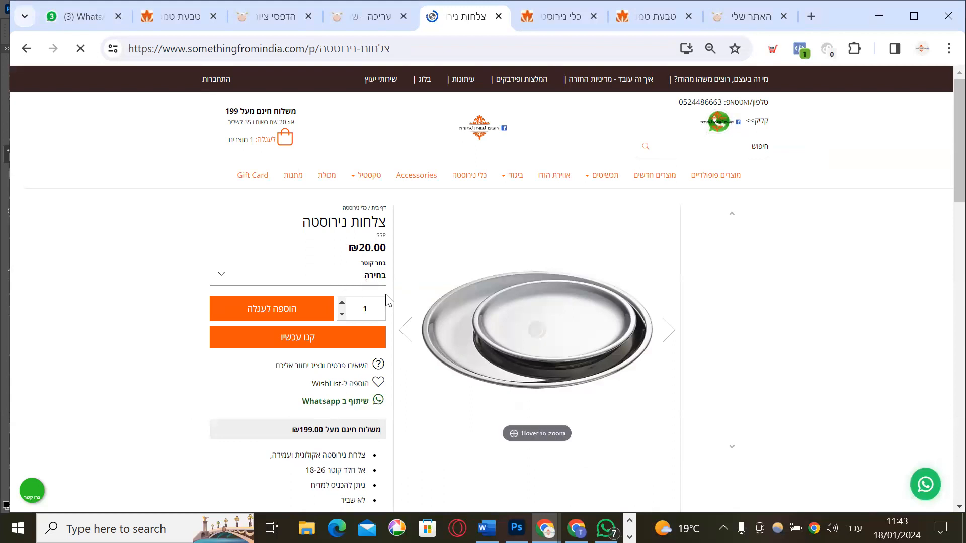
{"action": "left_click", "coordinate": [353, 279]}
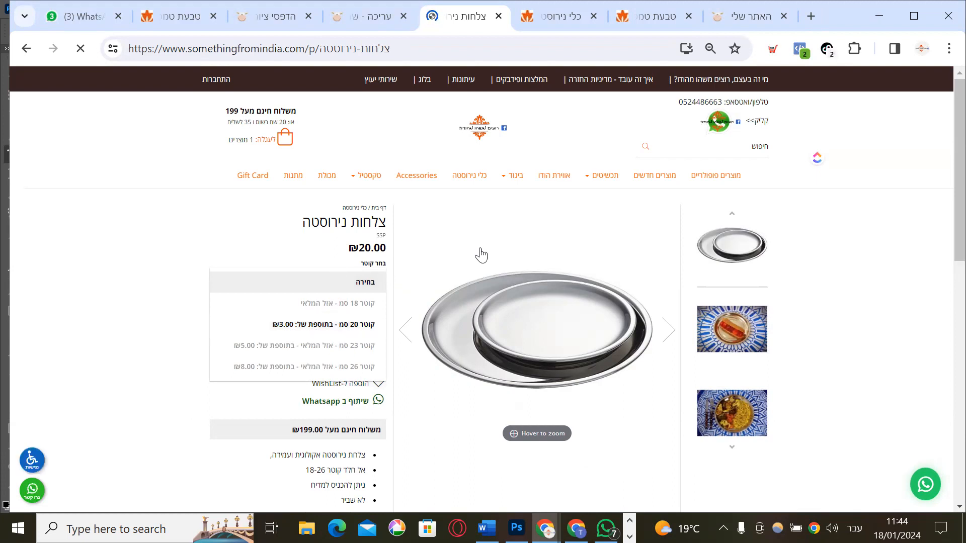
{"action": "left_click", "coordinate": [322, 327]}
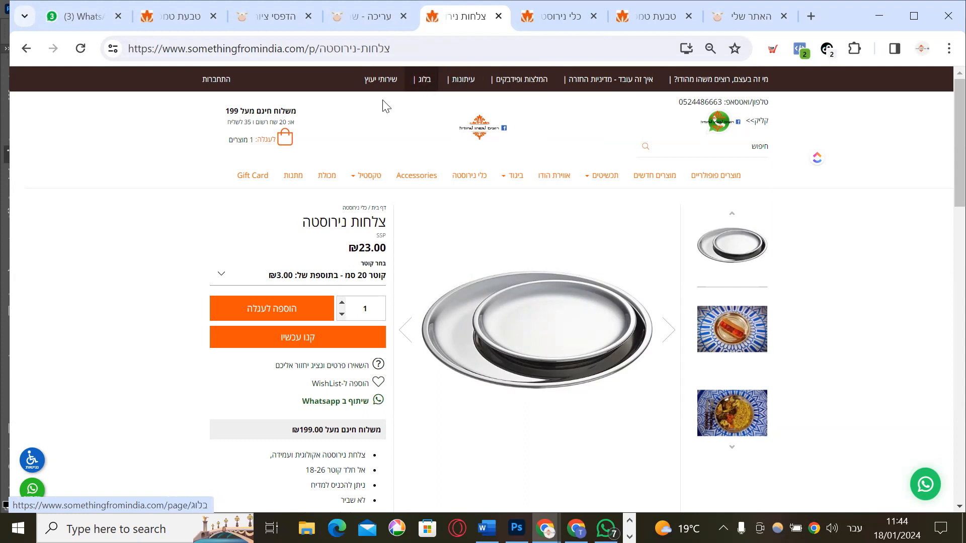
{"action": "left_click", "coordinate": [661, 91]}
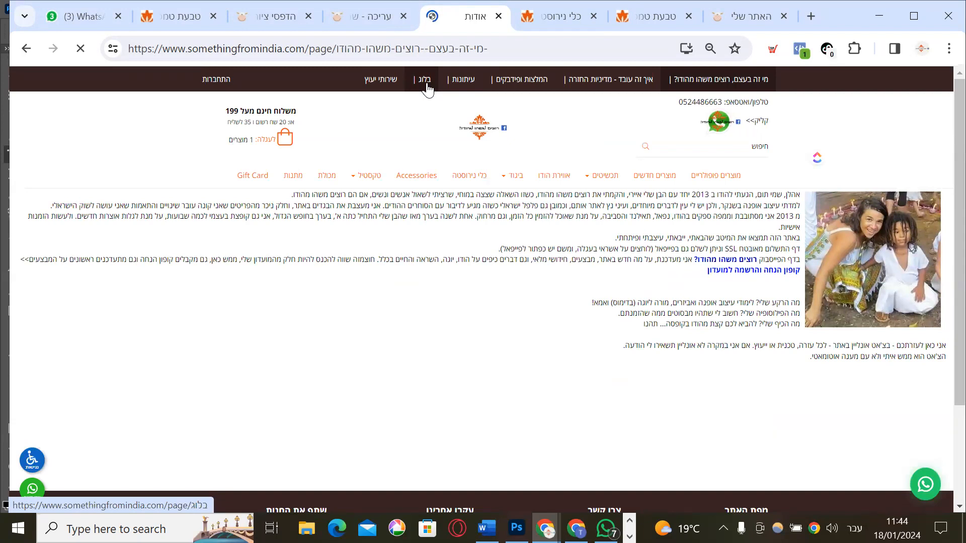
Browse the בלוג page's posts about India and return to the top of the list
{"action": "left_click", "coordinate": [428, 90]}
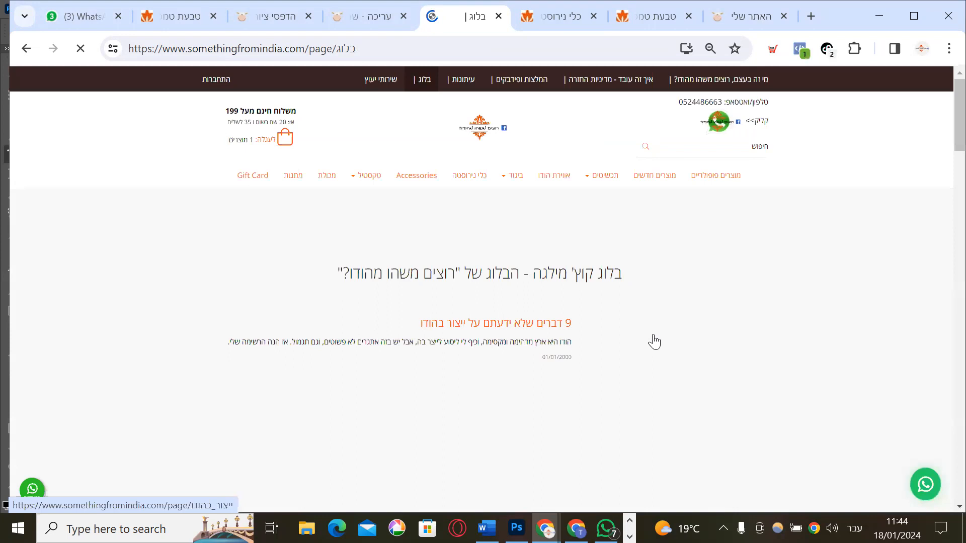
{"action": "scroll", "coordinate": [692, 221], "scroll_direction": "down", "scroll_amount": 5}
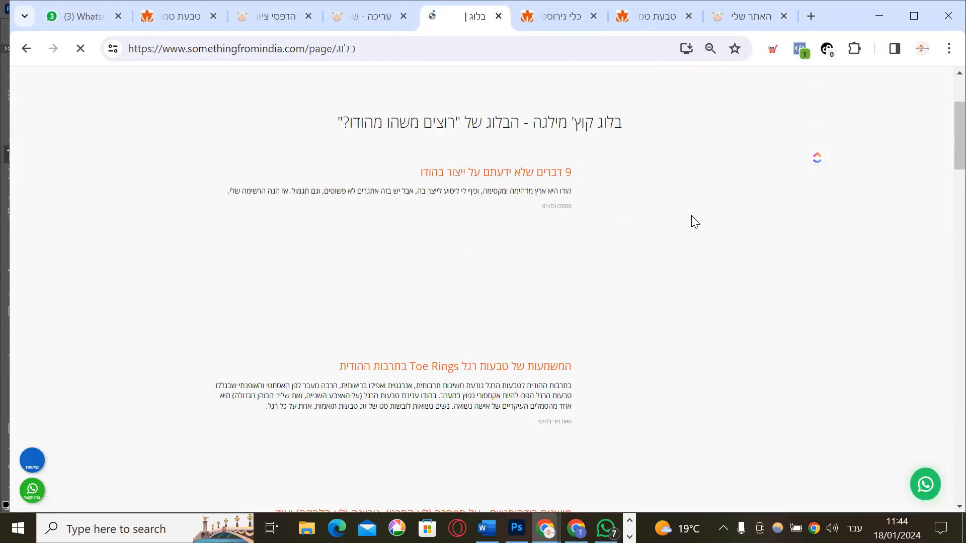
{"action": "scroll", "coordinate": [694, 221], "scroll_direction": "up", "scroll_amount": 5}
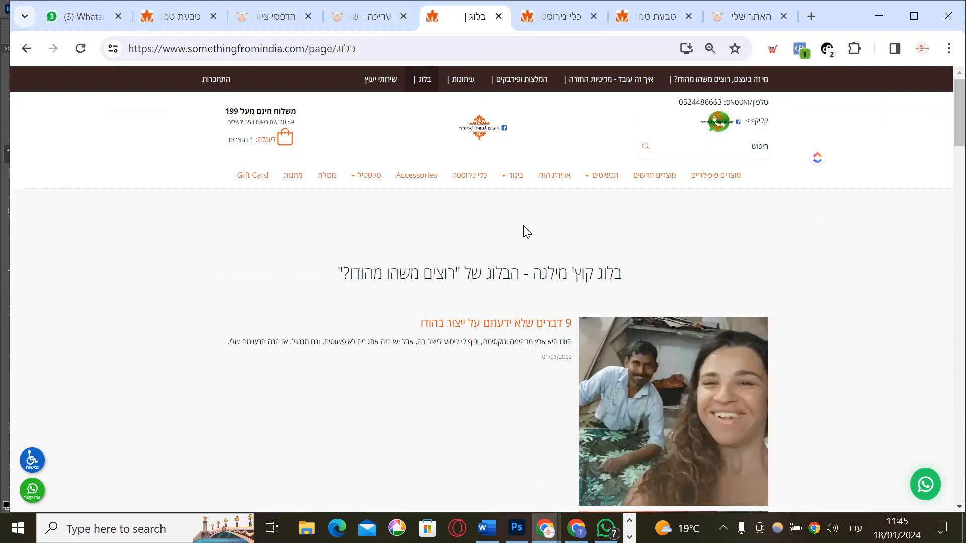
{"action": "scroll", "coordinate": [524, 226], "scroll_direction": "down", "scroll_amount": 10}
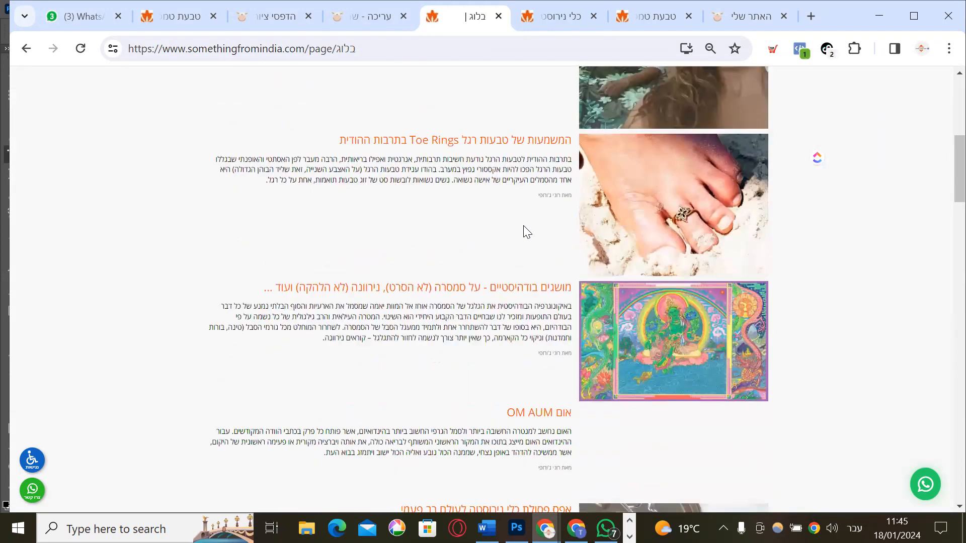
{"action": "scroll", "coordinate": [523, 225], "scroll_direction": "down", "scroll_amount": 20}
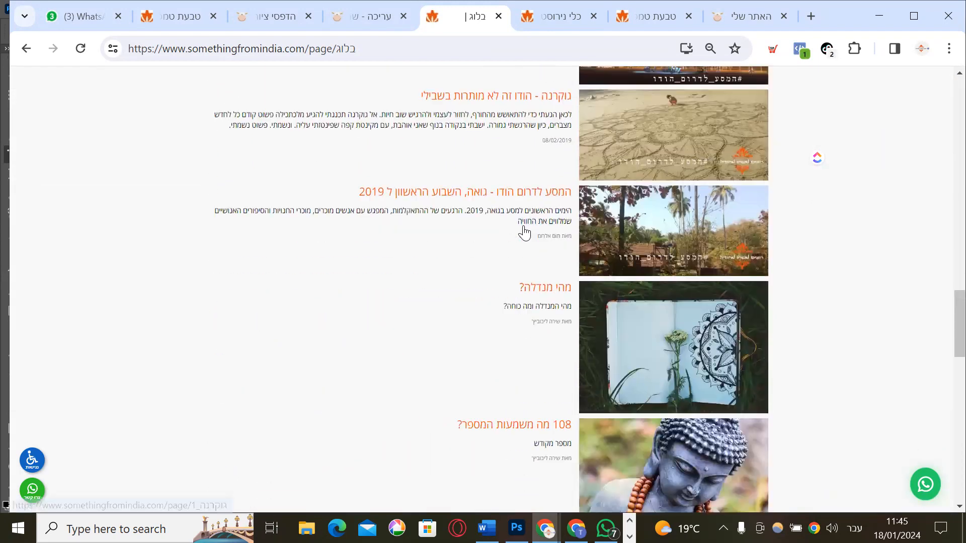
{"action": "scroll", "coordinate": [526, 232], "scroll_direction": "down", "scroll_amount": 10}
{"action": "scroll", "coordinate": [524, 226], "scroll_direction": "up", "scroll_amount": 17}
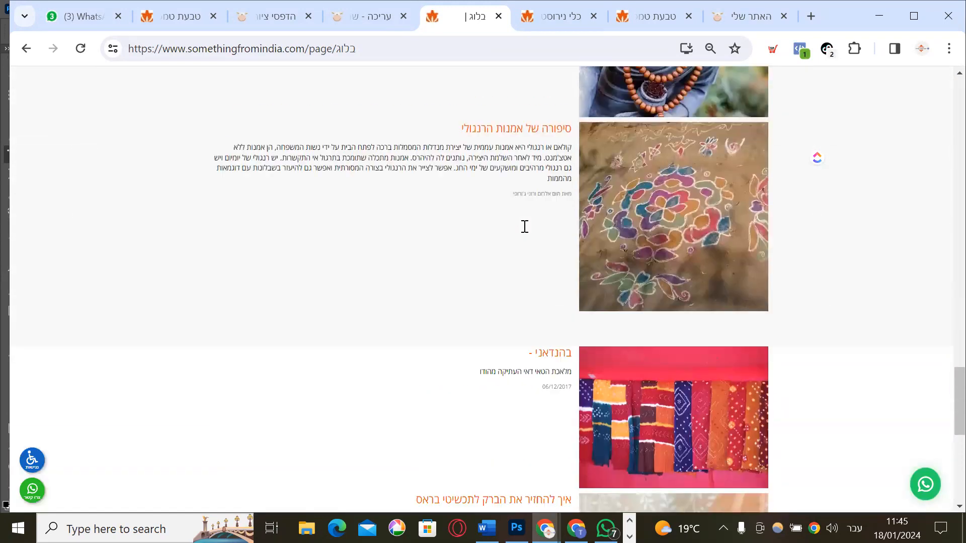
{"action": "scroll", "coordinate": [524, 226], "scroll_direction": "down", "scroll_amount": 15}
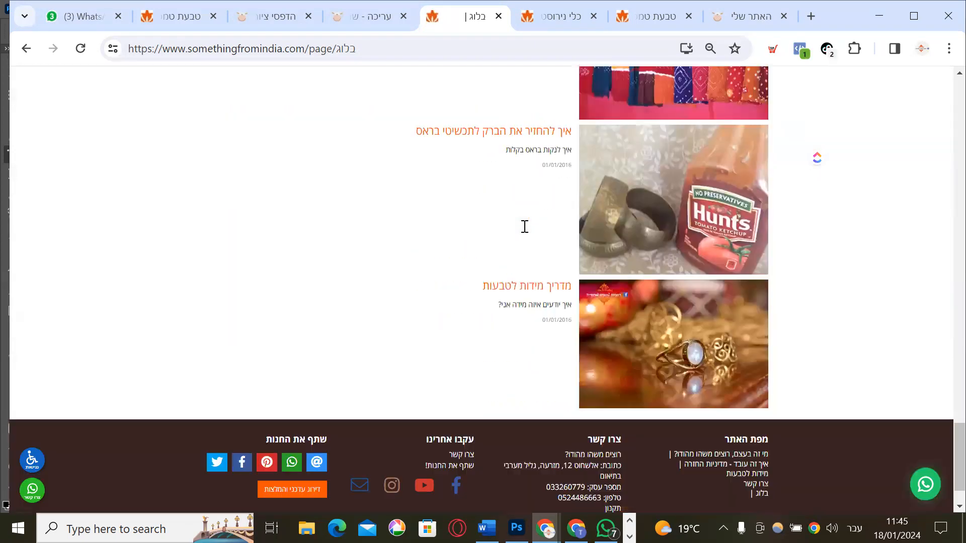
{"action": "scroll", "coordinate": [525, 226], "scroll_direction": "up", "scroll_amount": 3}
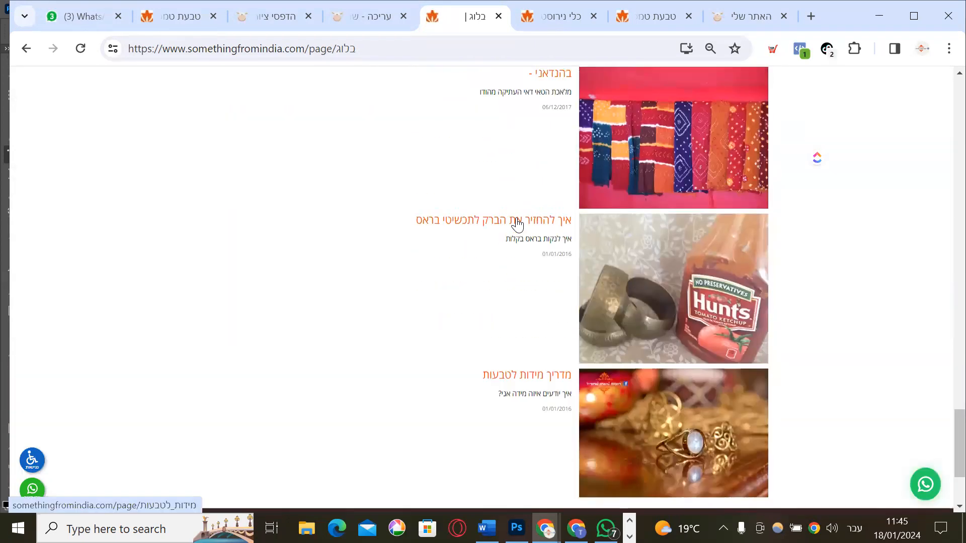
{"action": "scroll", "coordinate": [503, 273], "scroll_direction": "up", "scroll_amount": 8}
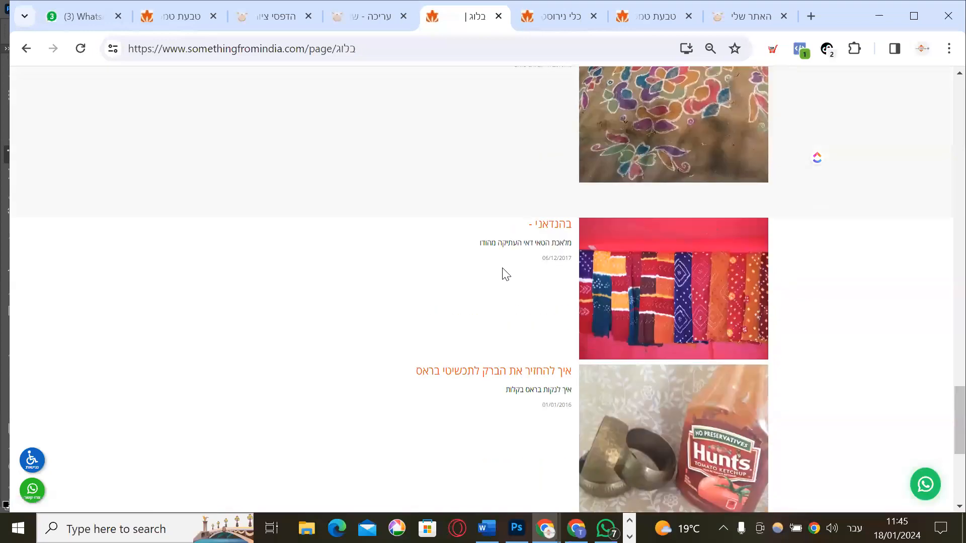
{"action": "scroll", "coordinate": [506, 275], "scroll_direction": "up", "scroll_amount": 20}
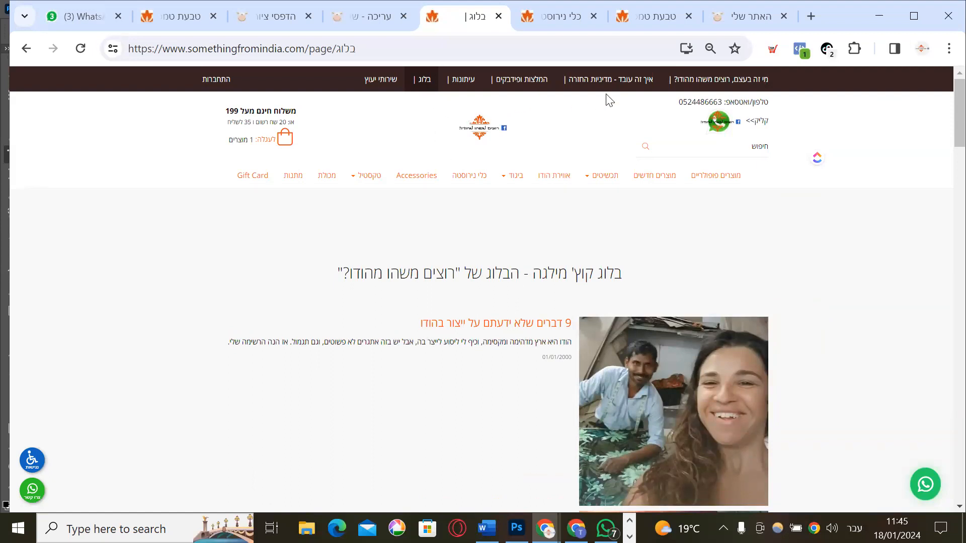
Open the איך זה עובד - מדיניות החזרה policy page and scroll down toward its footer
{"action": "left_click", "coordinate": [633, 89]}
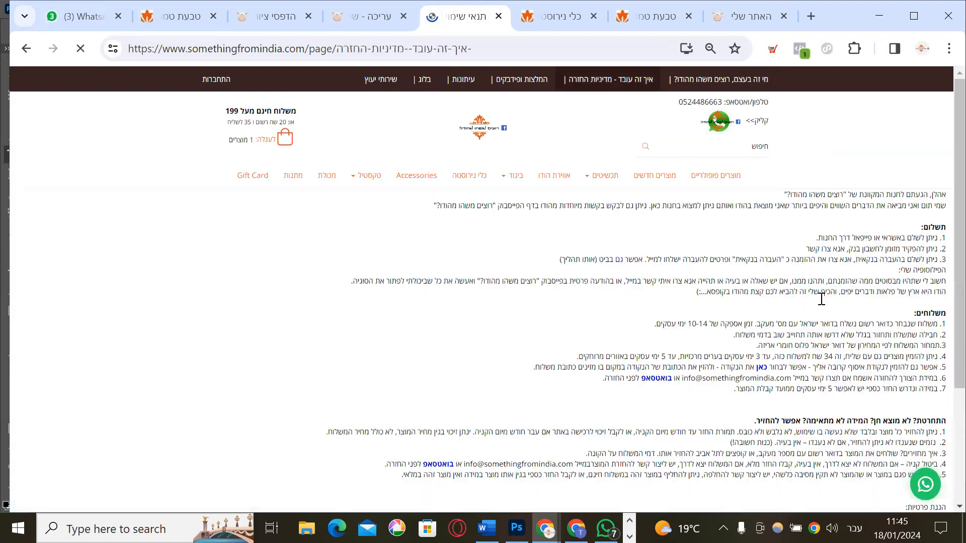
{"action": "scroll", "coordinate": [805, 287], "scroll_direction": "down", "scroll_amount": 5}
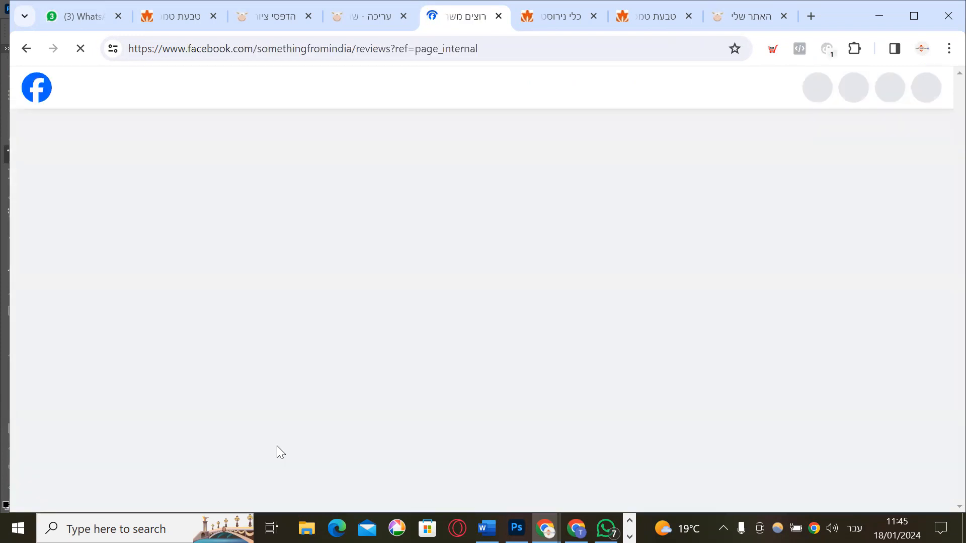
Look over the shop's 4.9-star Facebook reviews, then close that tab to return to CashCow
{"action": "scroll", "coordinate": [672, 358], "scroll_direction": "down", "scroll_amount": 7}
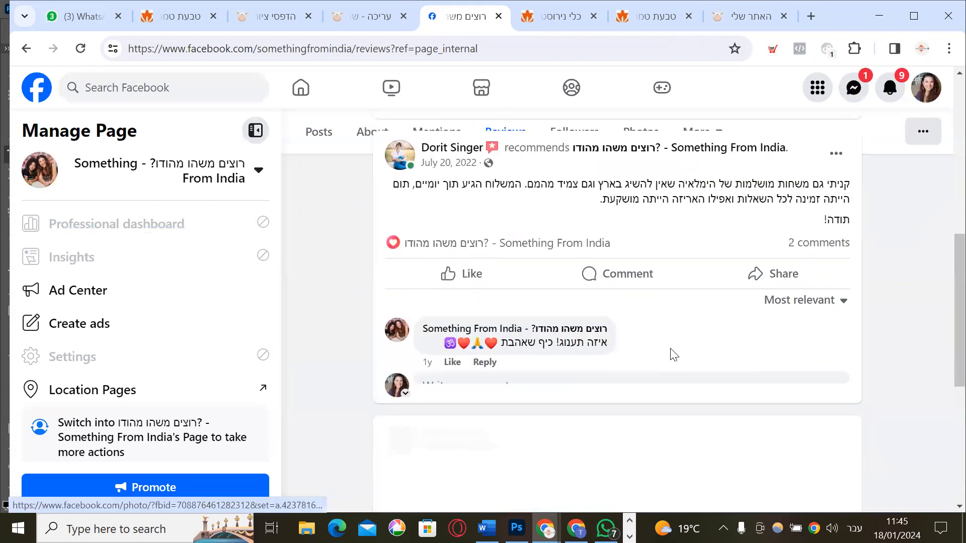
{"action": "scroll", "coordinate": [672, 356], "scroll_direction": "down", "scroll_amount": 10}
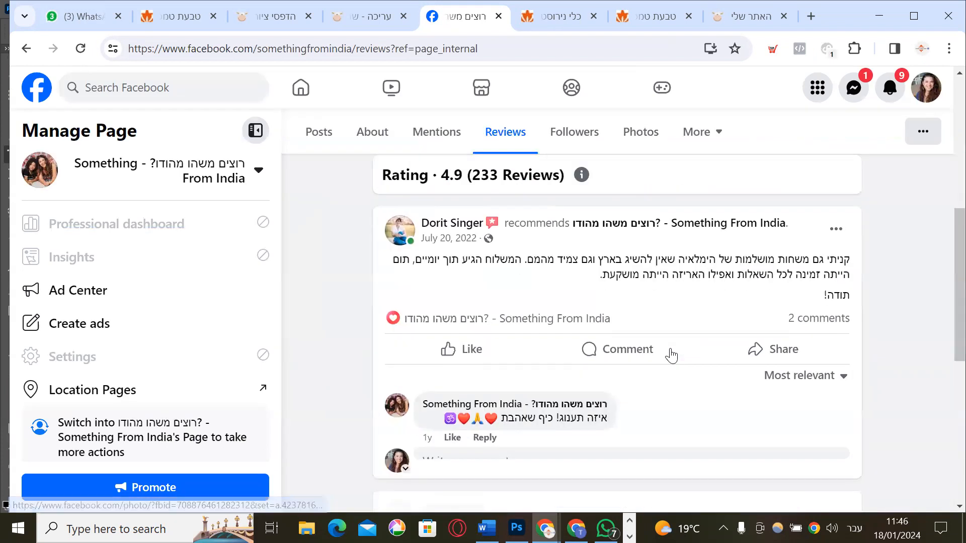
{"action": "scroll", "coordinate": [673, 355], "scroll_direction": "up", "scroll_amount": 10}
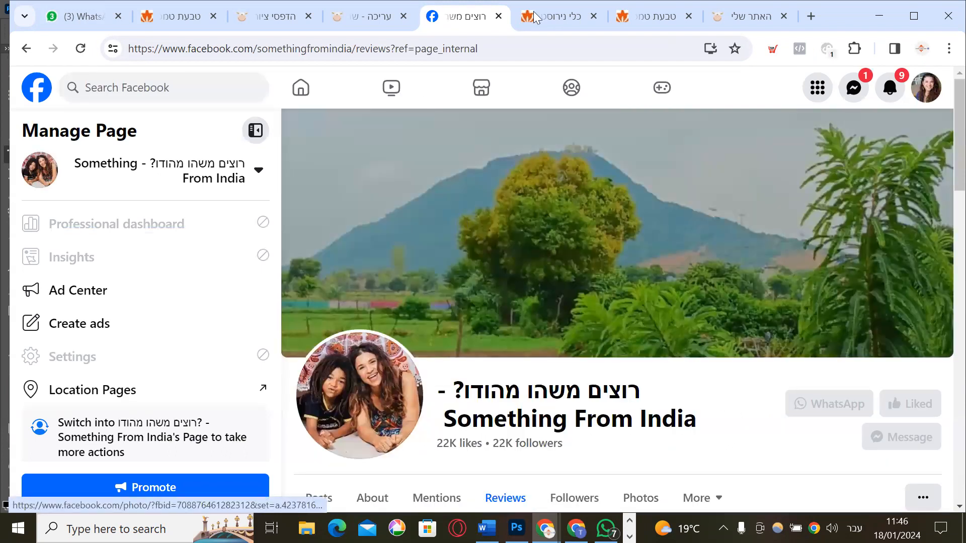
{"action": "left_click", "coordinate": [498, 16]}
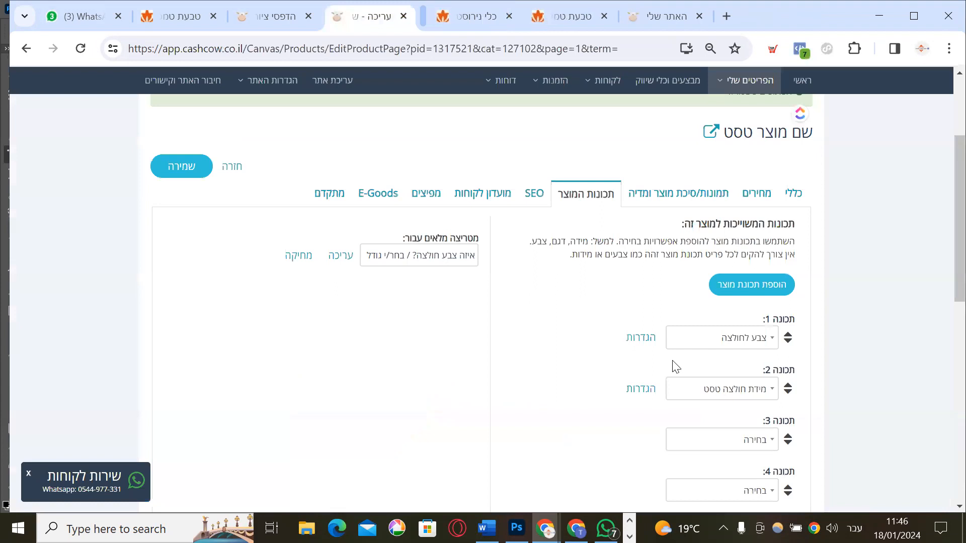